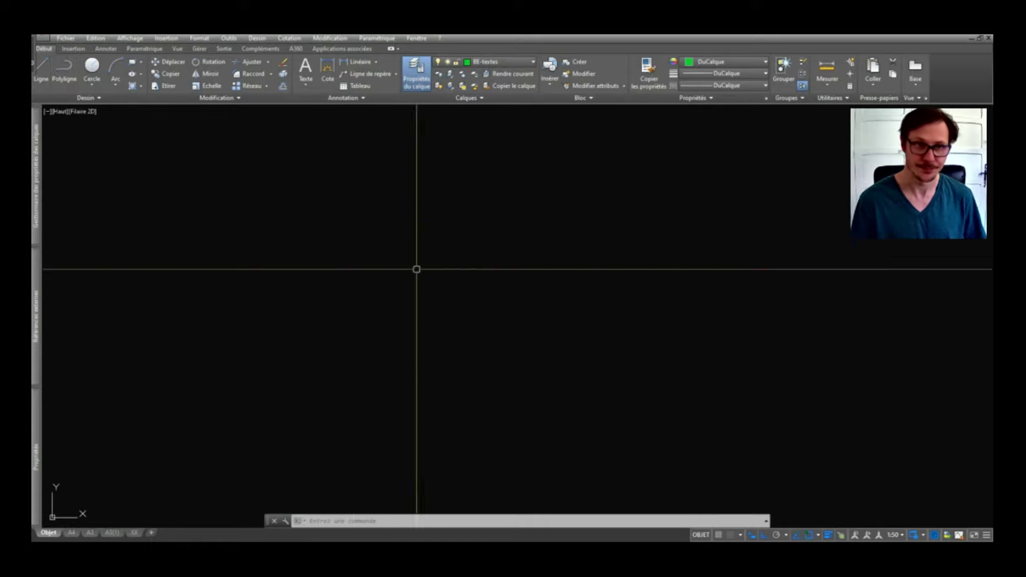
# Draw the 200-long top edge of the beam as a red line on BE-poutres.
pyautogui.click(46, 84)
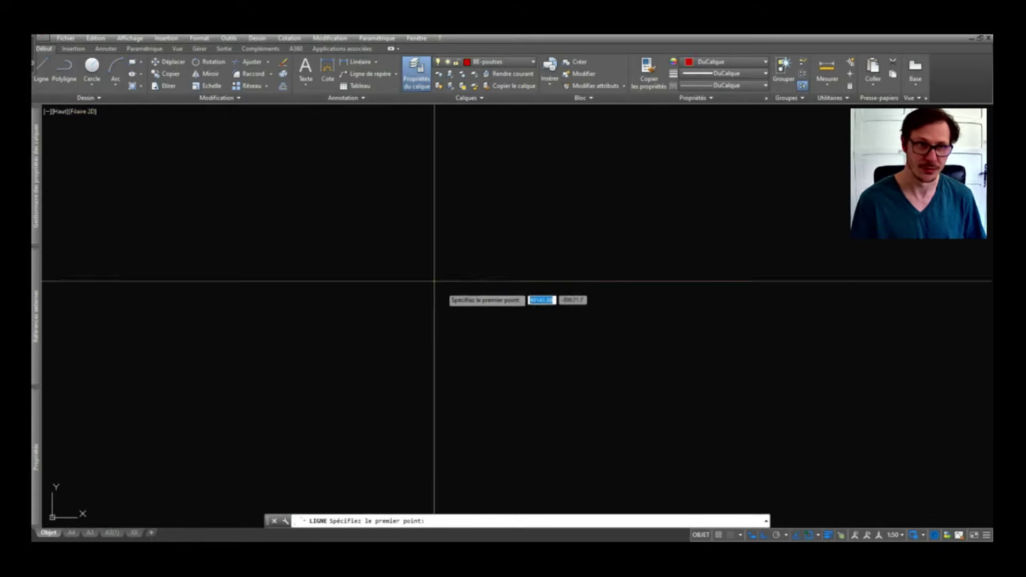
pyautogui.click(369, 248)
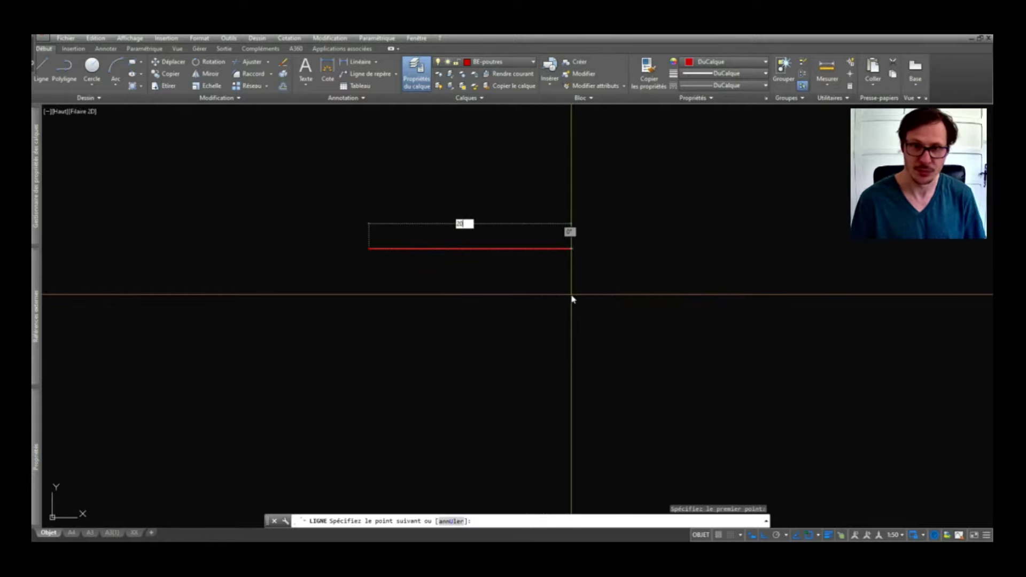
pyautogui.press('Return')
pyautogui.press('Return')
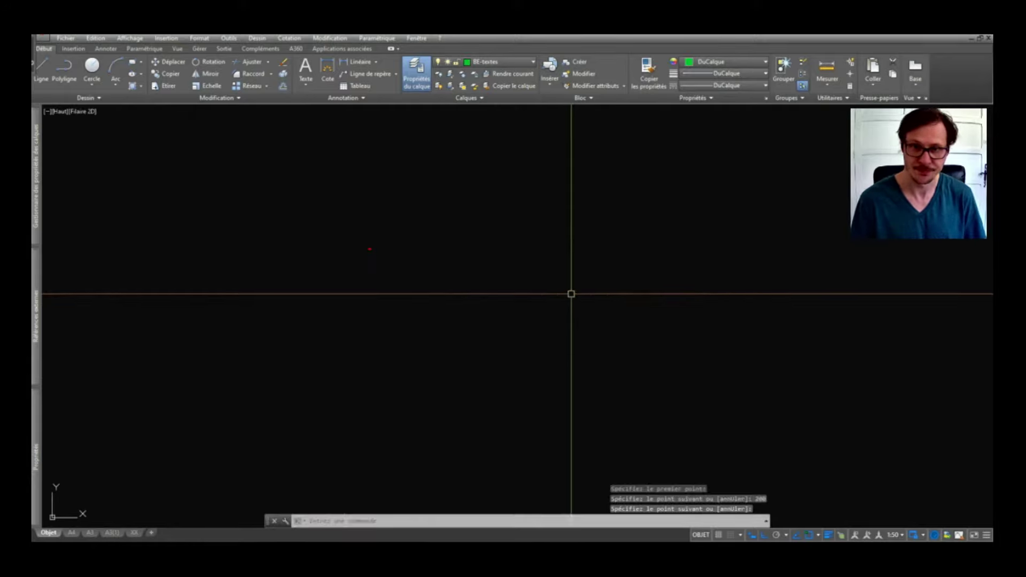
pyautogui.scroll(3, 509, 272)
pyautogui.scroll(3, 509, 217)
pyautogui.click(452, 219)
pyautogui.click(454, 242)
pyautogui.click(479, 222)
pyautogui.moveTo(490, 221)
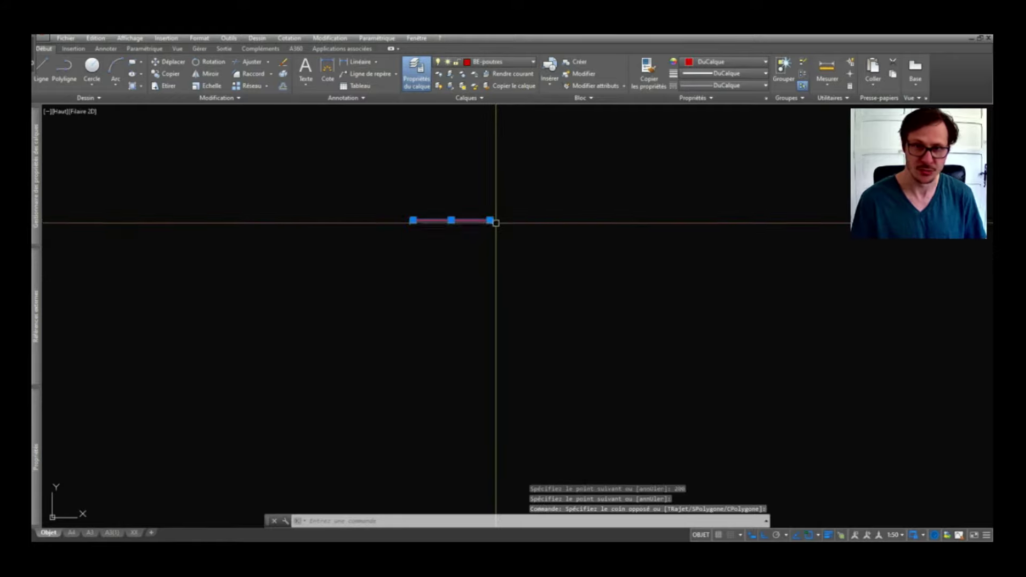
pyautogui.press('Escape')
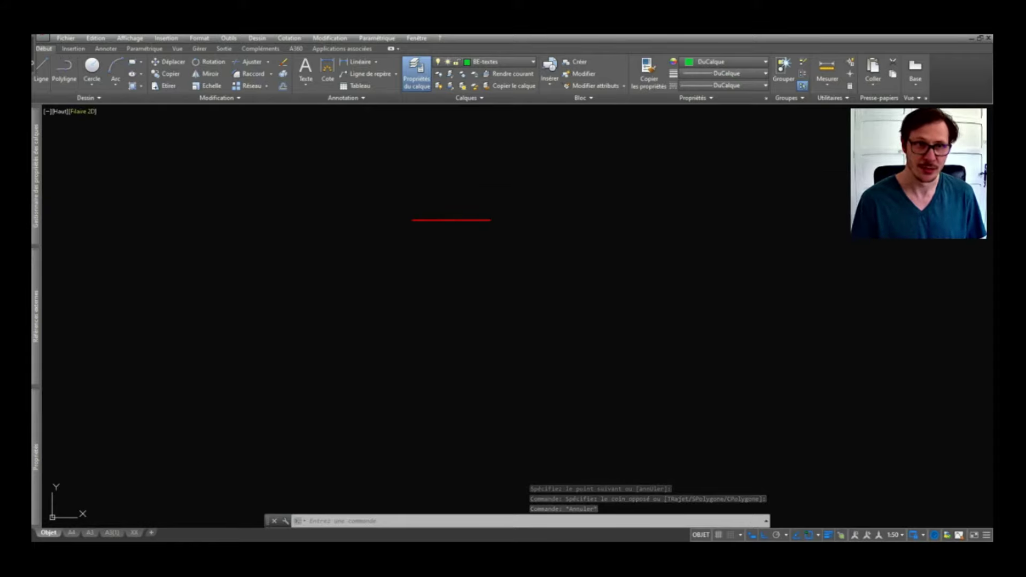
# Add the 20 downward edge and bottom edge, closing the rectangle at its start corner.
pyautogui.click(41, 69)
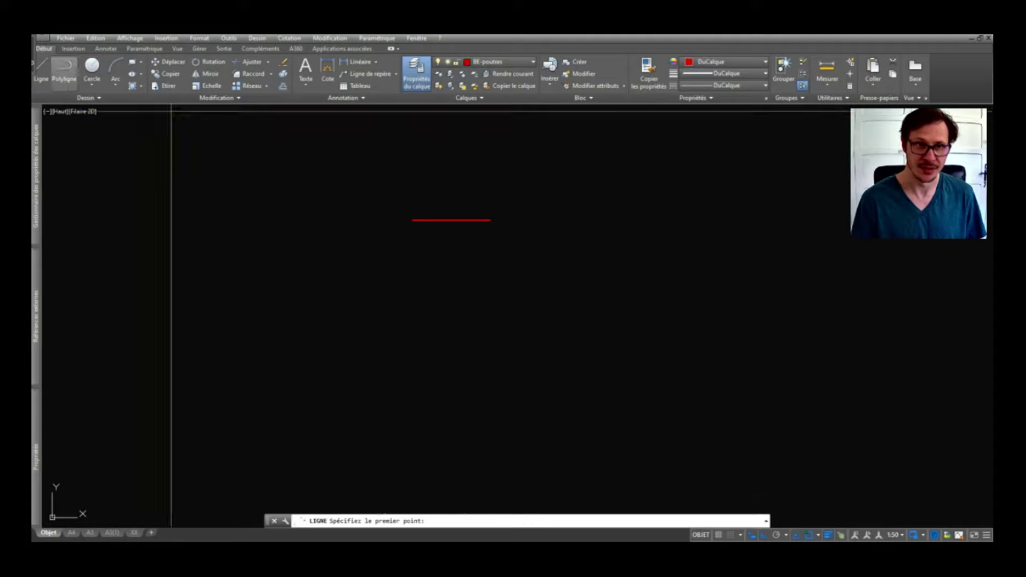
pyautogui.click(490, 220)
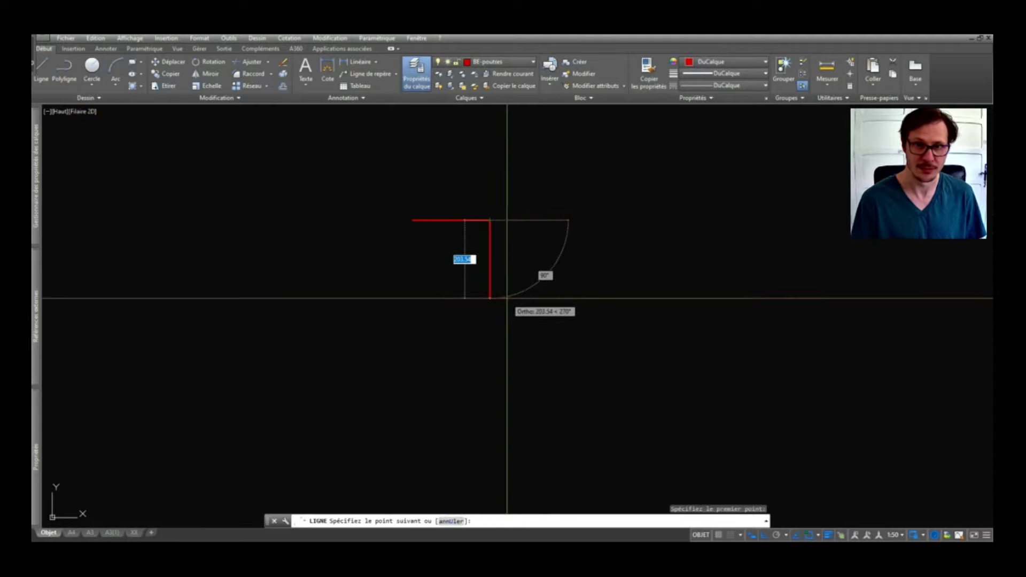
pyautogui.write('20')
pyautogui.press('Return')
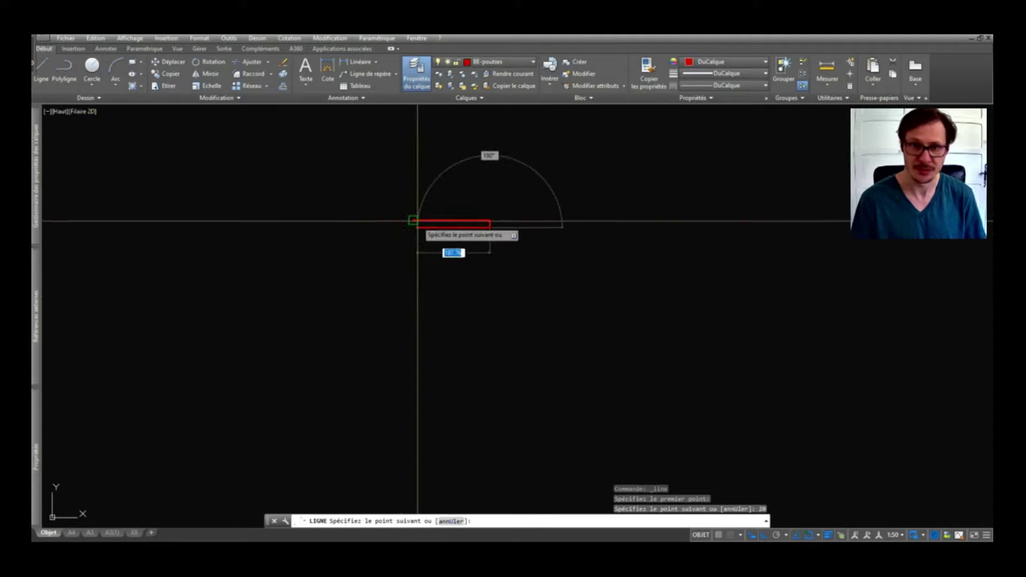
pyautogui.click(414, 228)
pyautogui.scroll(3, 413, 243)
pyautogui.click(412, 185)
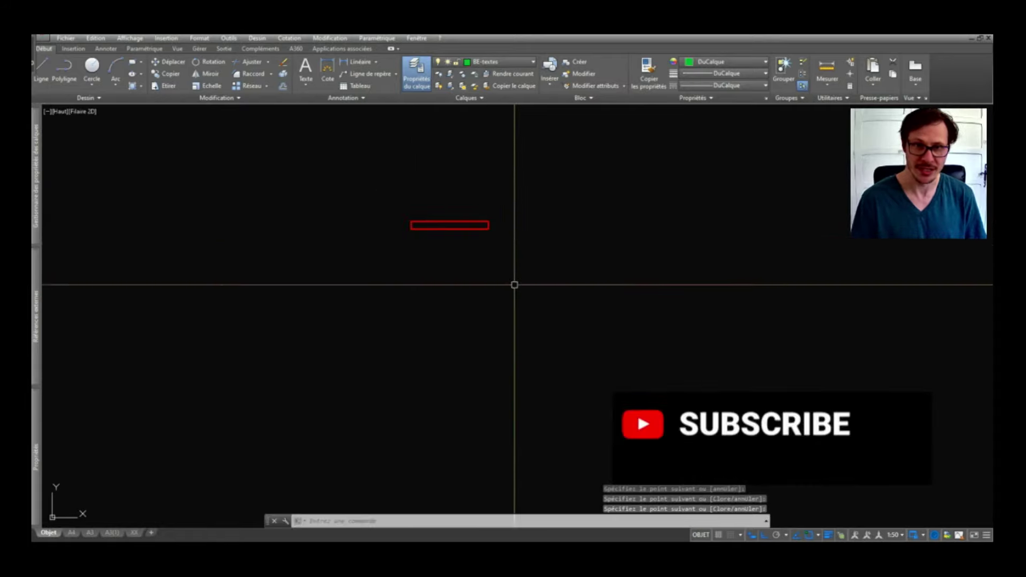
pyautogui.moveTo(518, 231); pyautogui.dragTo(453, 241, button='middle')
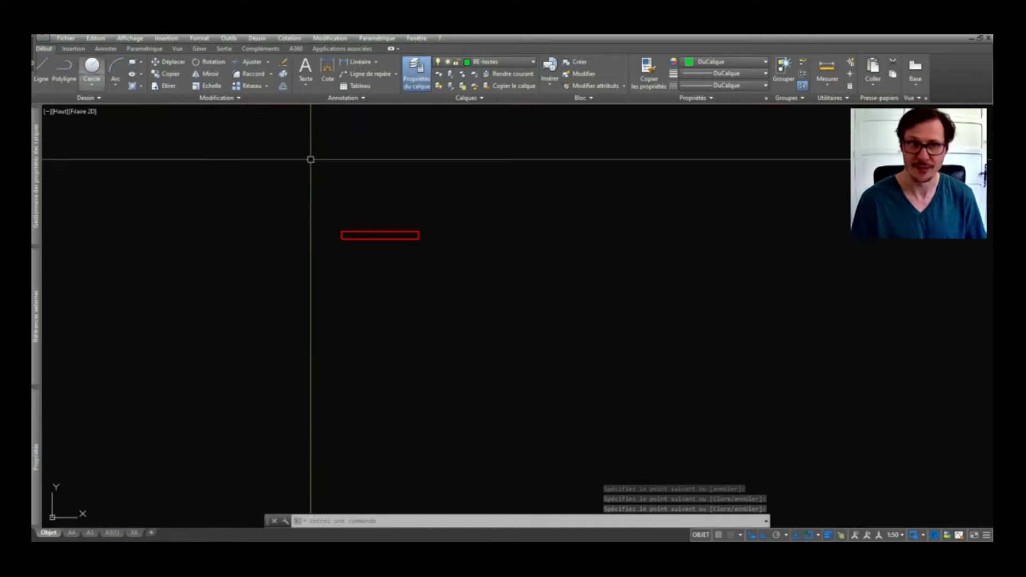
# Draw a closed 200 by 20 polyline from the first rectangle's top-right corner, closing with C.
pyautogui.scroll(2, 401, 238)
pyautogui.press('Escape')
pyautogui.click(428, 226)
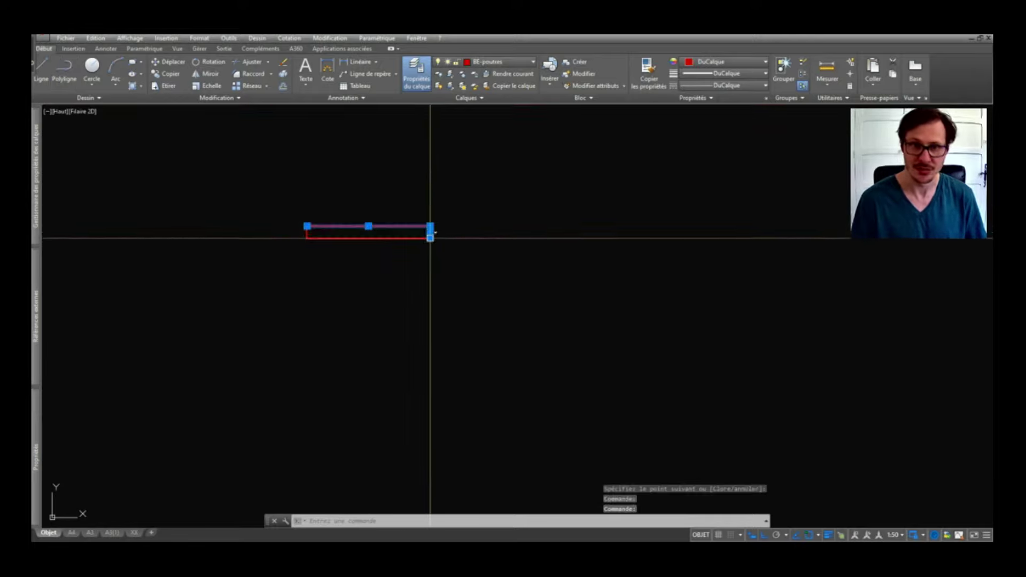
pyautogui.click(64, 66)
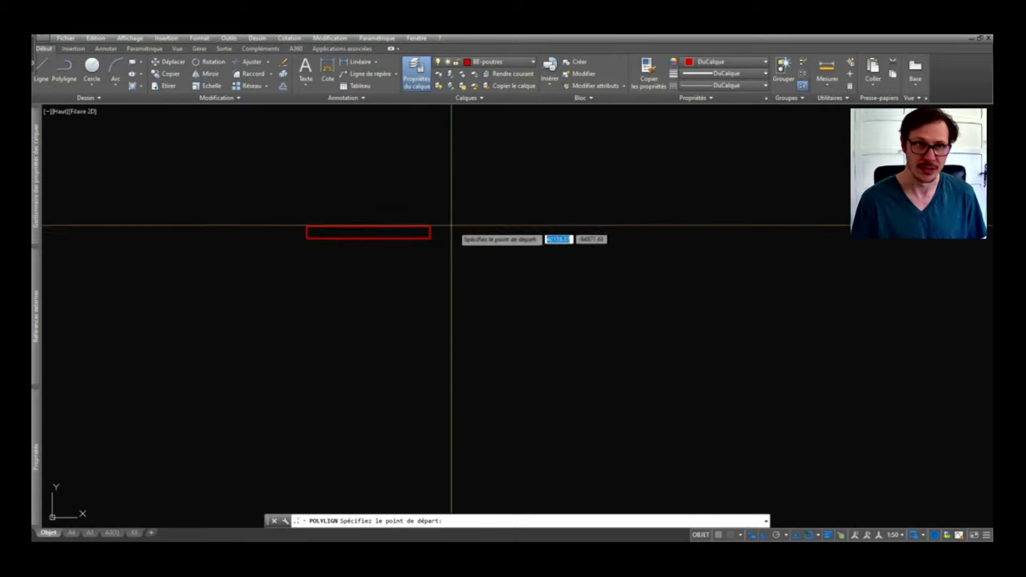
pyautogui.click(430, 226)
pyautogui.write('200')
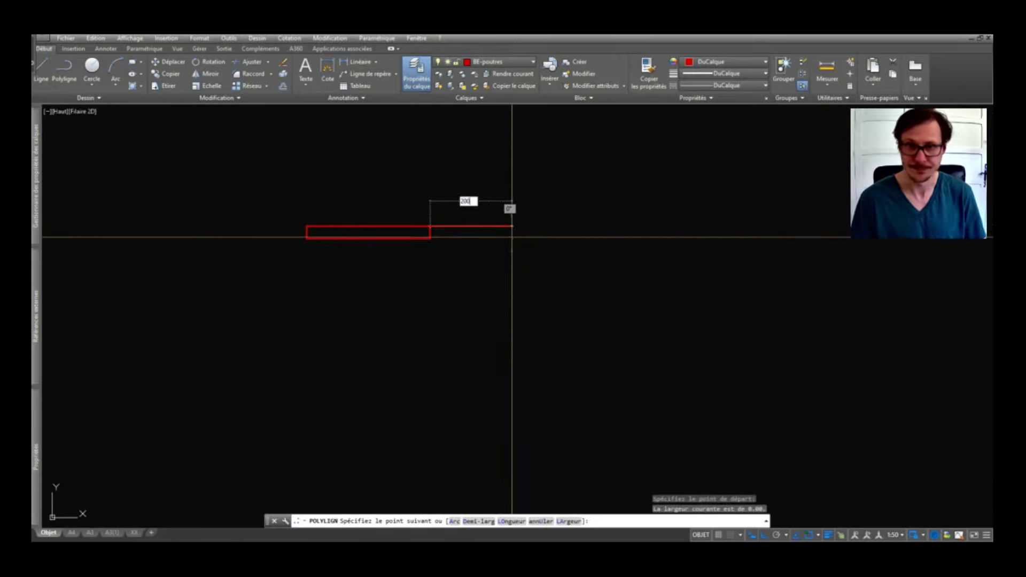
pyautogui.press('Return')
pyautogui.press('Return')
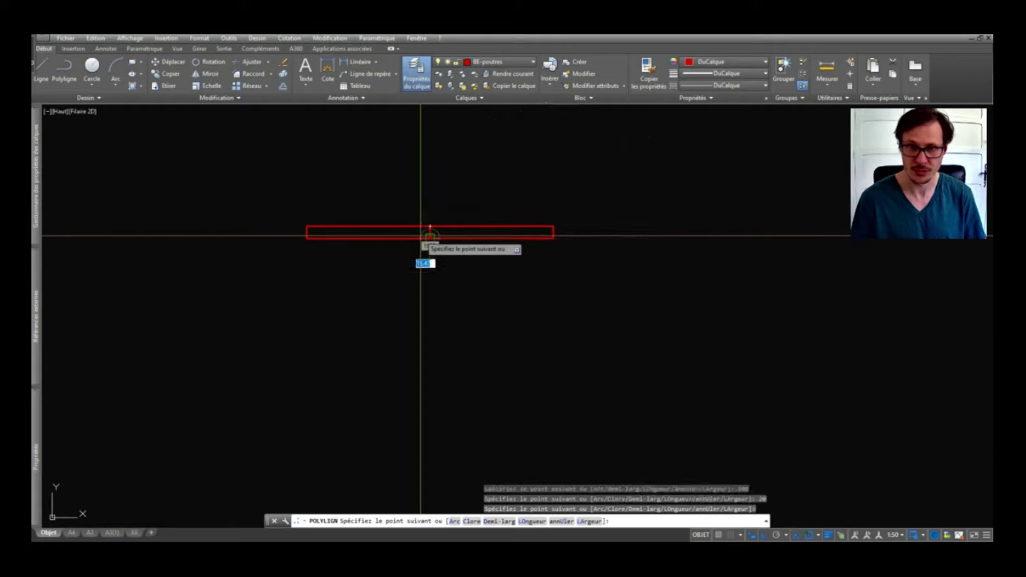
pyautogui.click(420, 236)
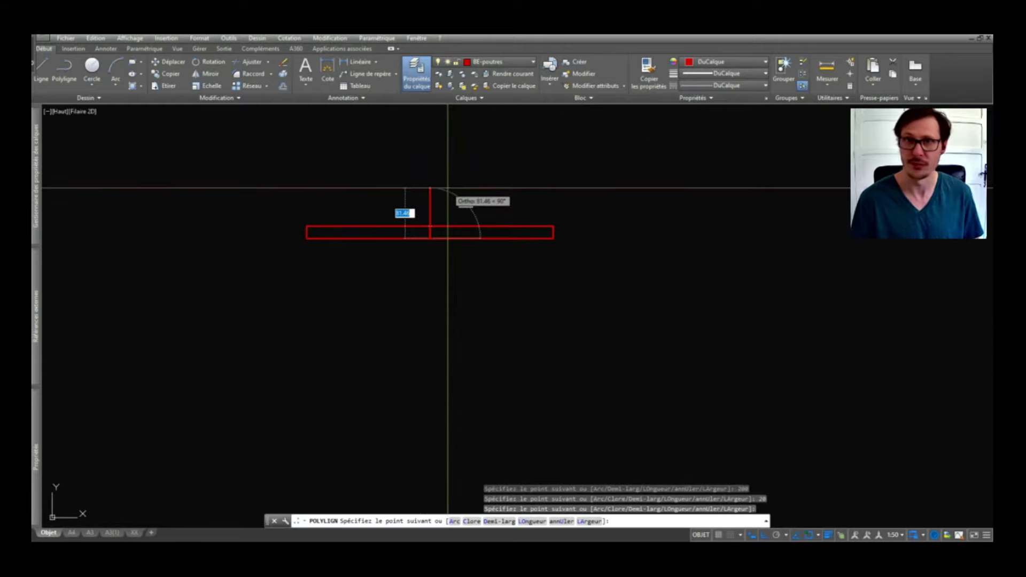
pyautogui.write('c')
pyautogui.press('Return')
# Stretch the new rectangle taller by its top midpoint grip, then undo the stretch.
pyautogui.click(474, 224)
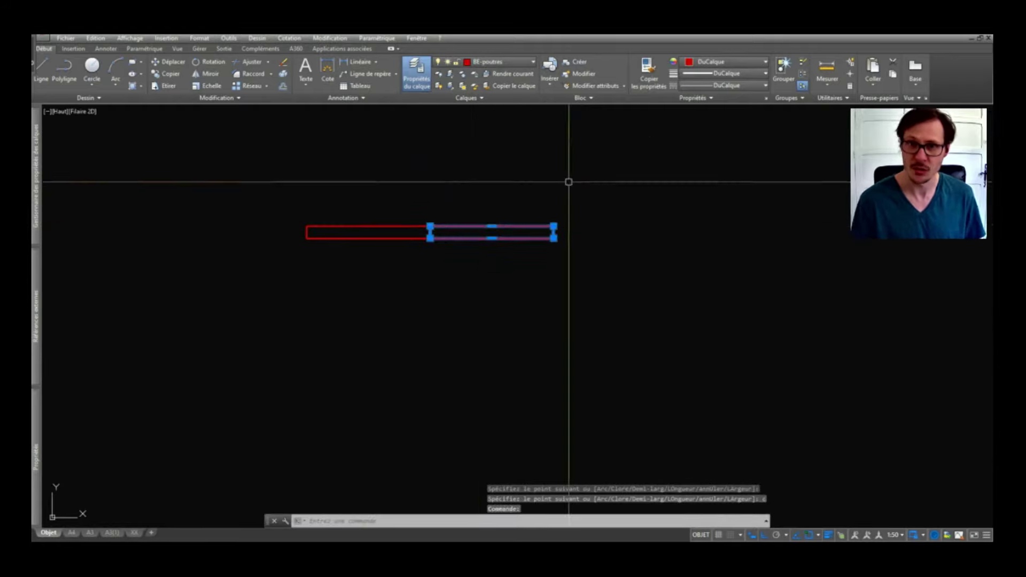
pyautogui.click(491, 227)
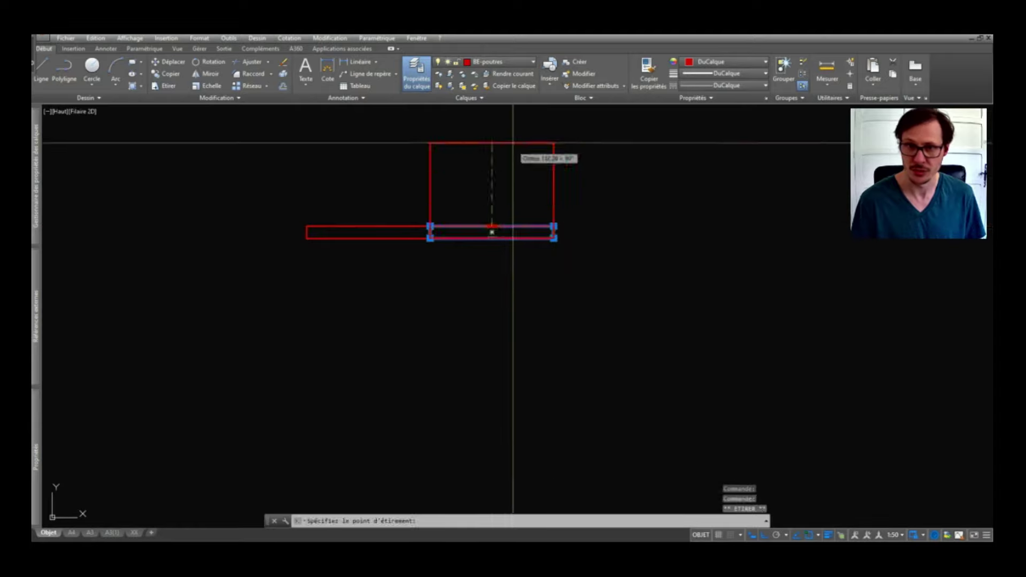
pyautogui.click(491, 142)
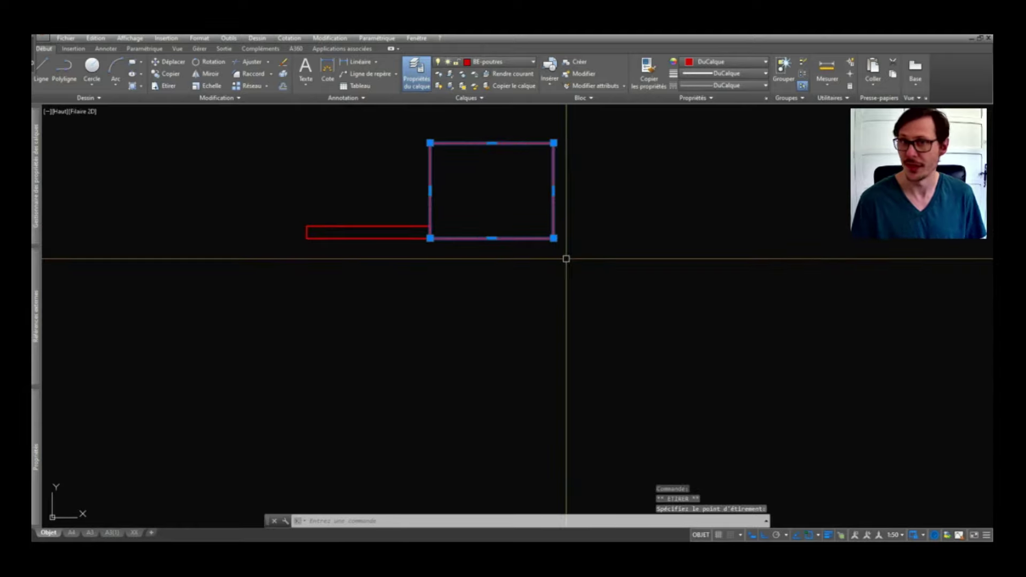
pyautogui.press('Escape')
pyautogui.hotkey('ctrl', 'z')
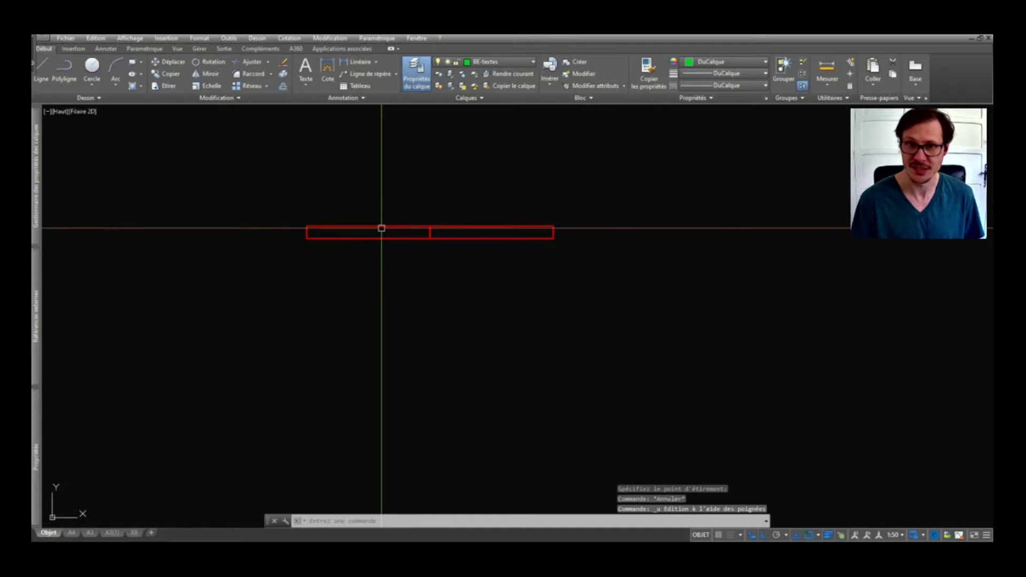
pyautogui.click(380, 228)
# Convert a left-rectangle line with PEDIT (O) and Joindre all four sides via window selection.
pyautogui.click(418, 220)
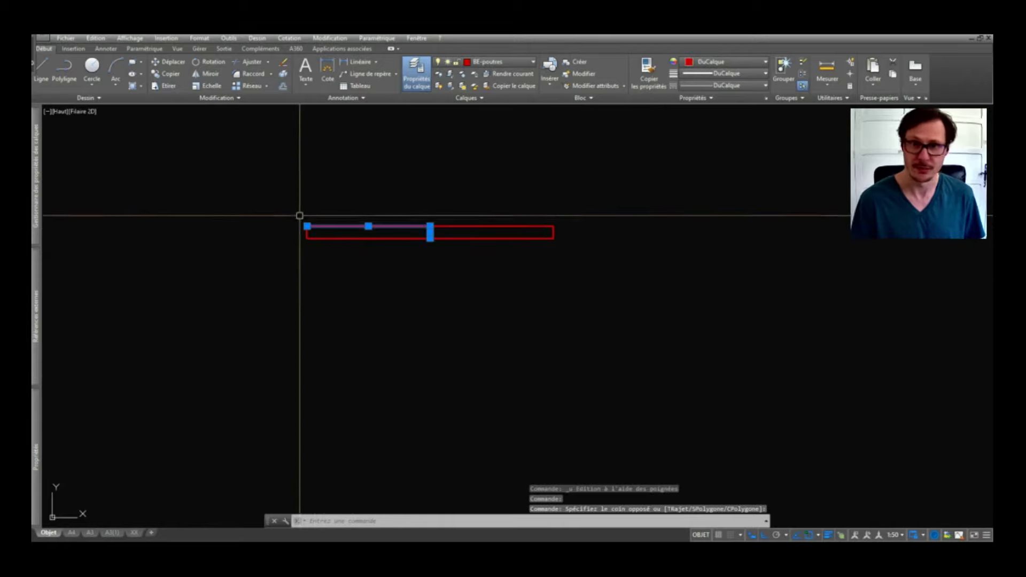
pyautogui.press('Escape')
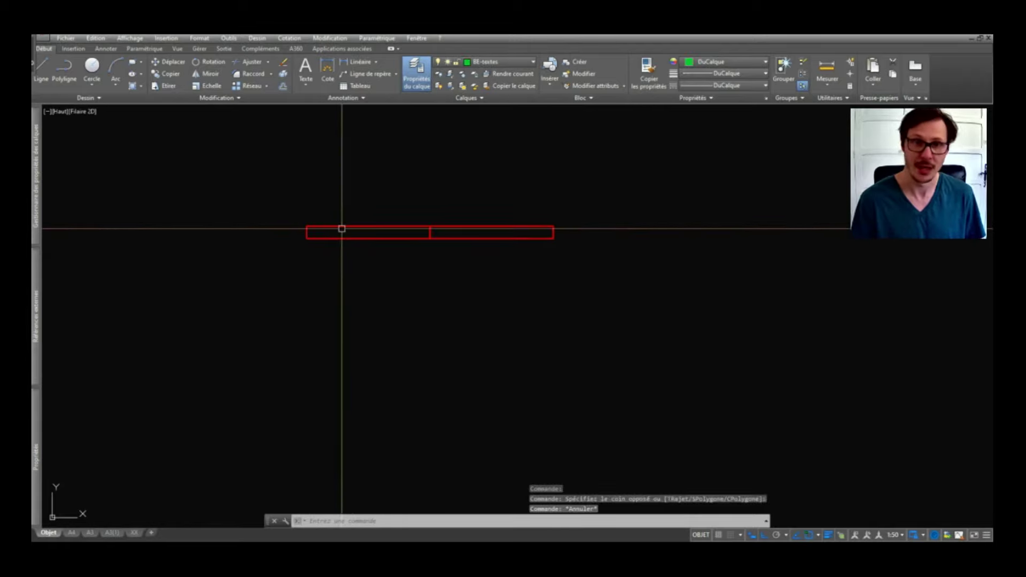
pyautogui.write('PE')
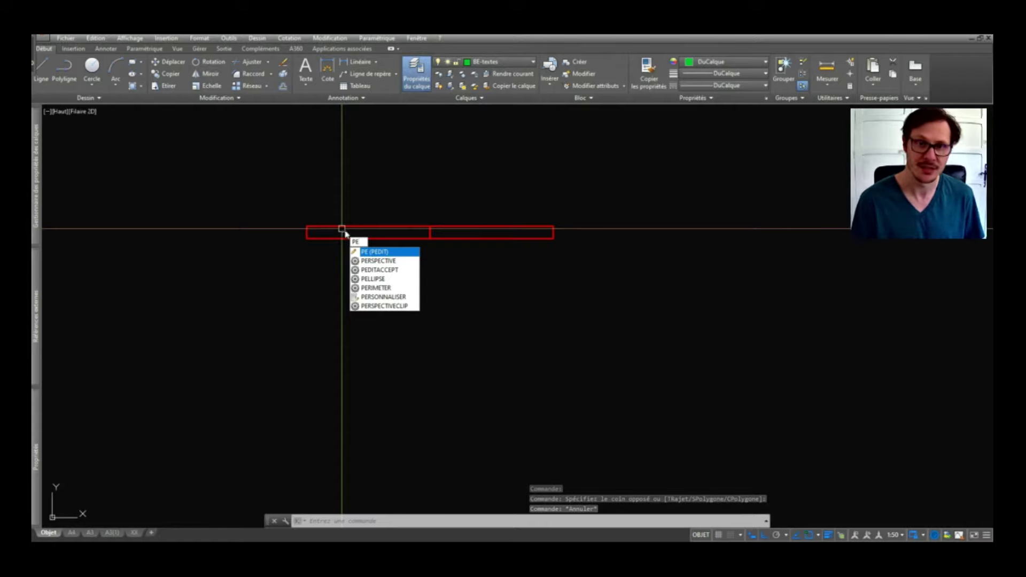
pyautogui.click(386, 254)
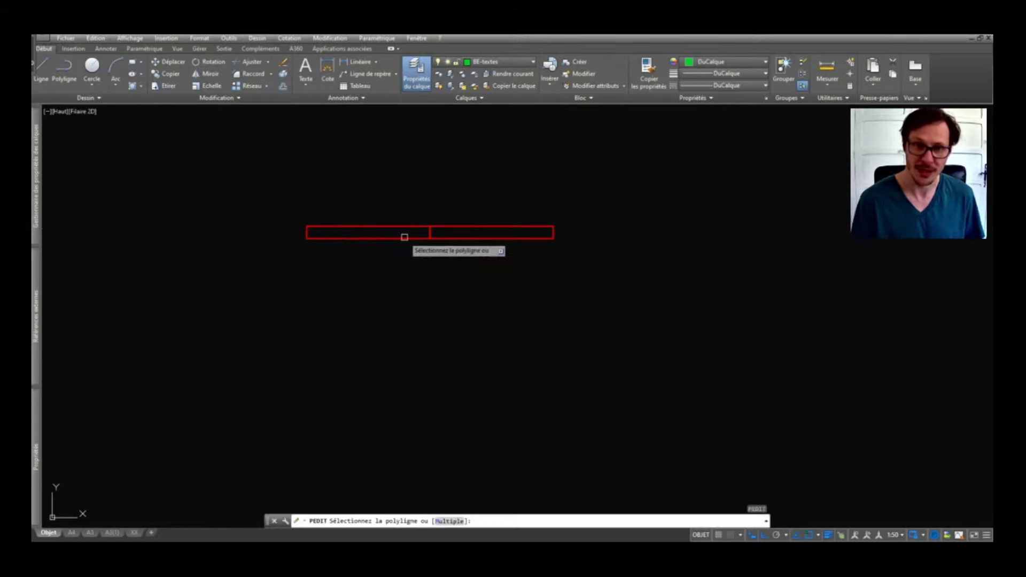
pyautogui.click(405, 237)
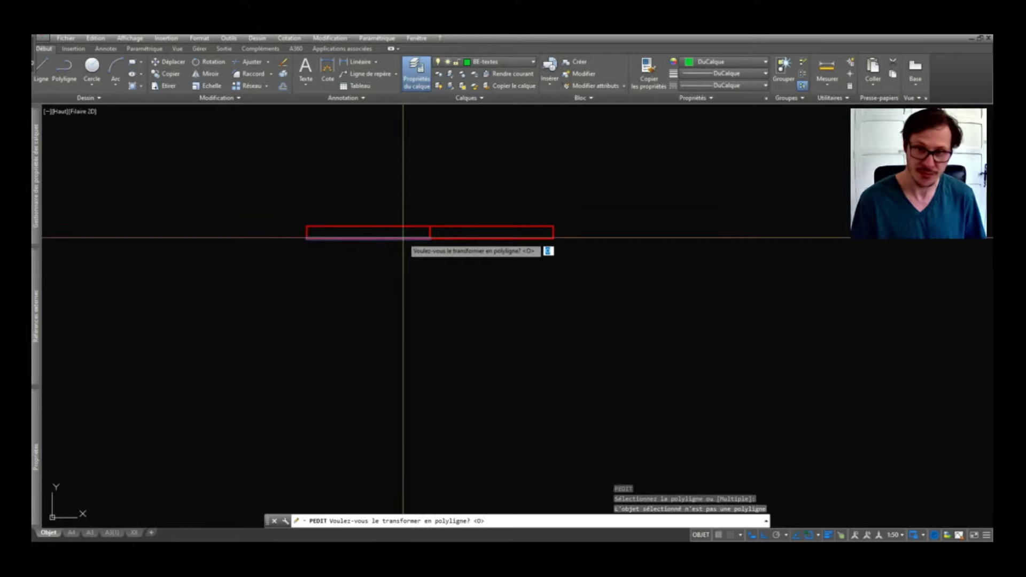
pyautogui.press('Return')
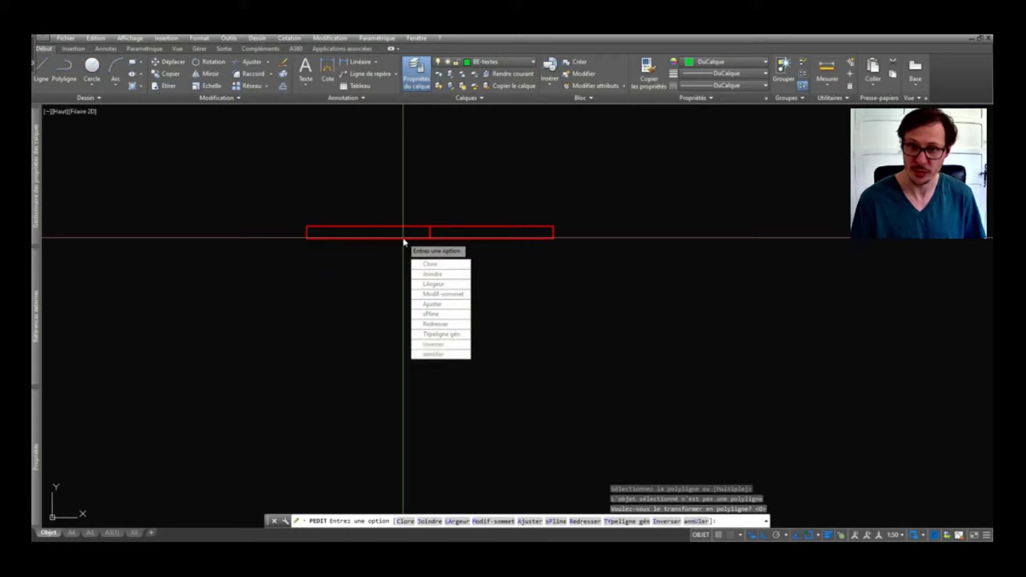
pyautogui.click(420, 273)
pyautogui.click(252, 206)
pyautogui.click(501, 342)
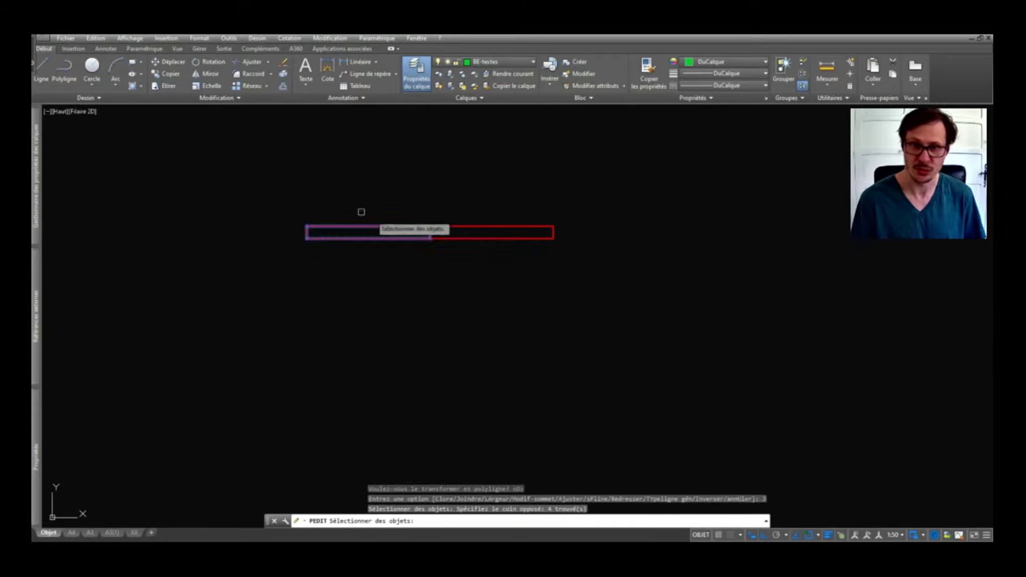
pyautogui.press('Return')
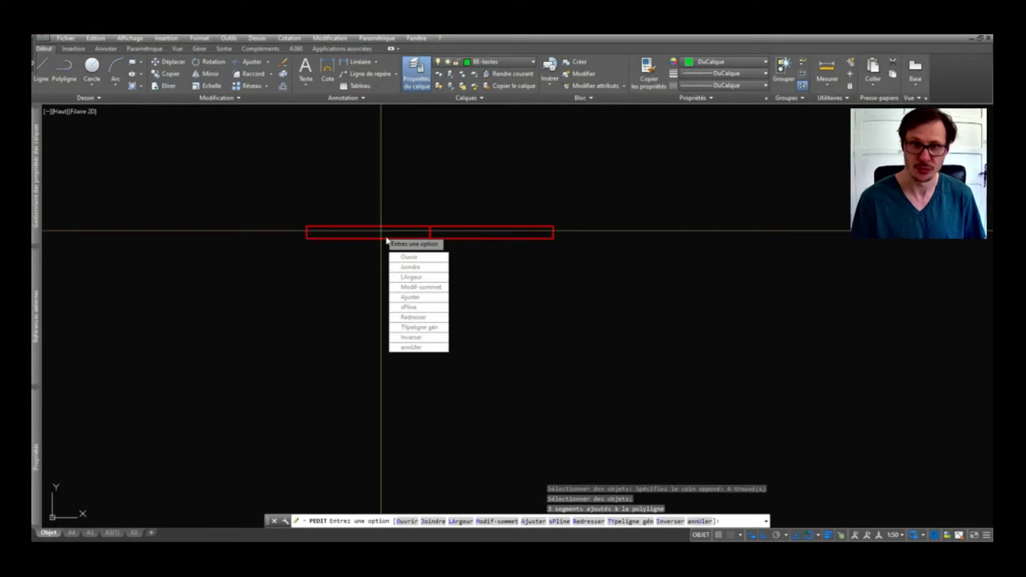
pyautogui.press('Return')
# Select the left and right rectangles to confirm each is now a single polyline.
pyautogui.click(402, 226)
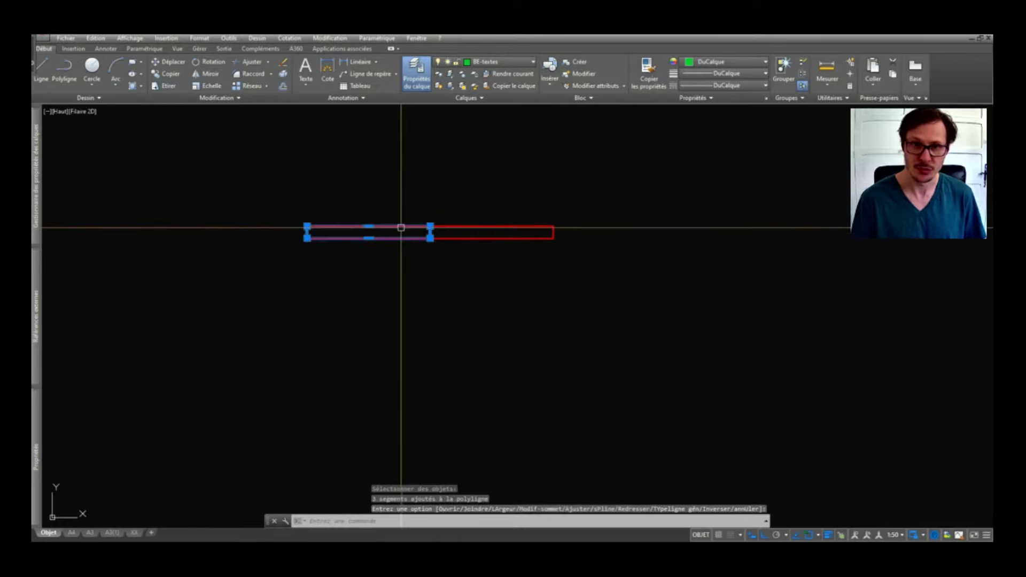
pyautogui.press('Escape')
pyautogui.click(474, 226)
pyautogui.press('Escape')
pyautogui.click(392, 227)
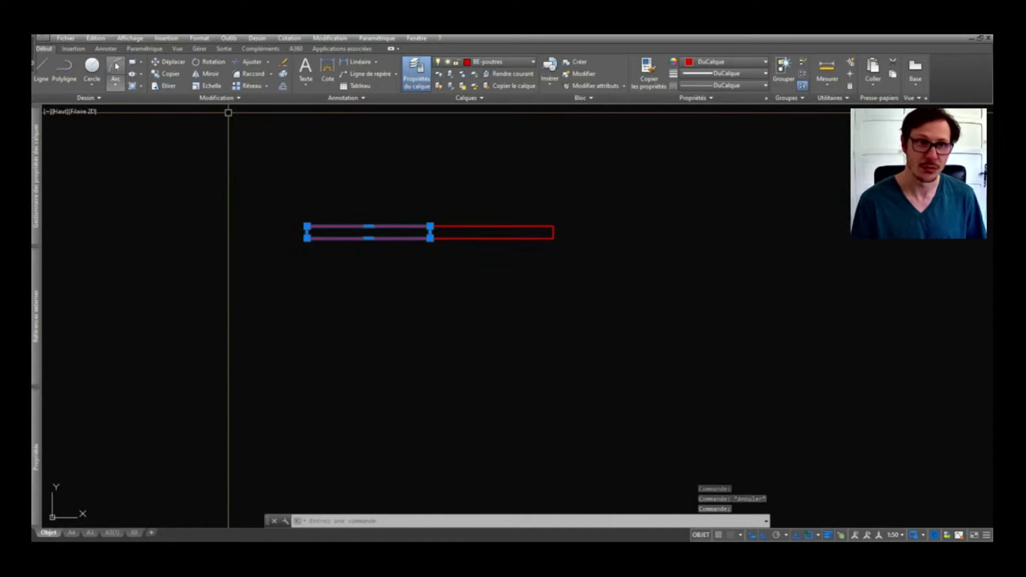
# Draw a 200 by 20 rectangle with the Cotes option from the beam's right end.
pyautogui.click(132, 65)
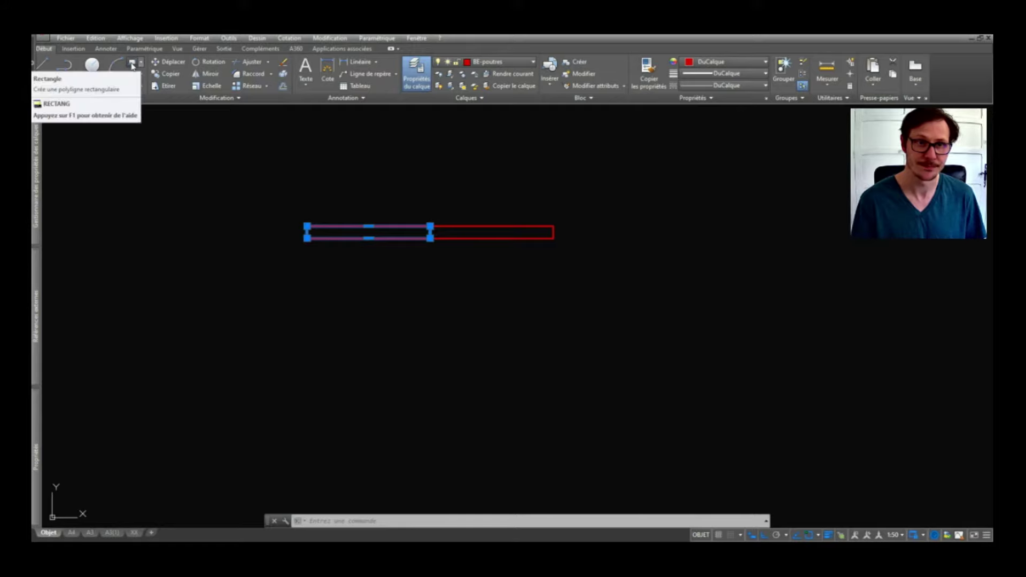
pyautogui.click(553, 226)
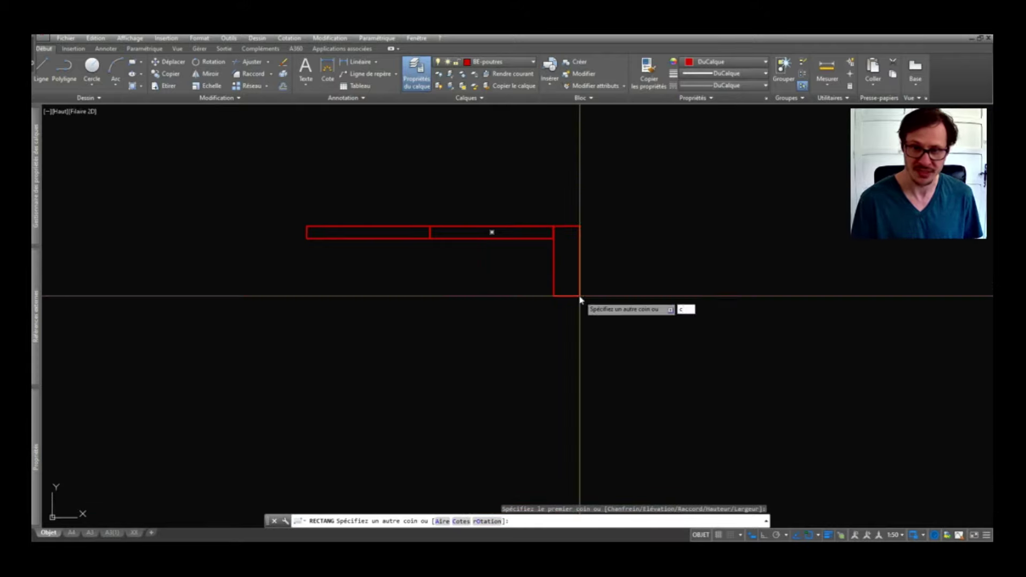
pyautogui.press('Return')
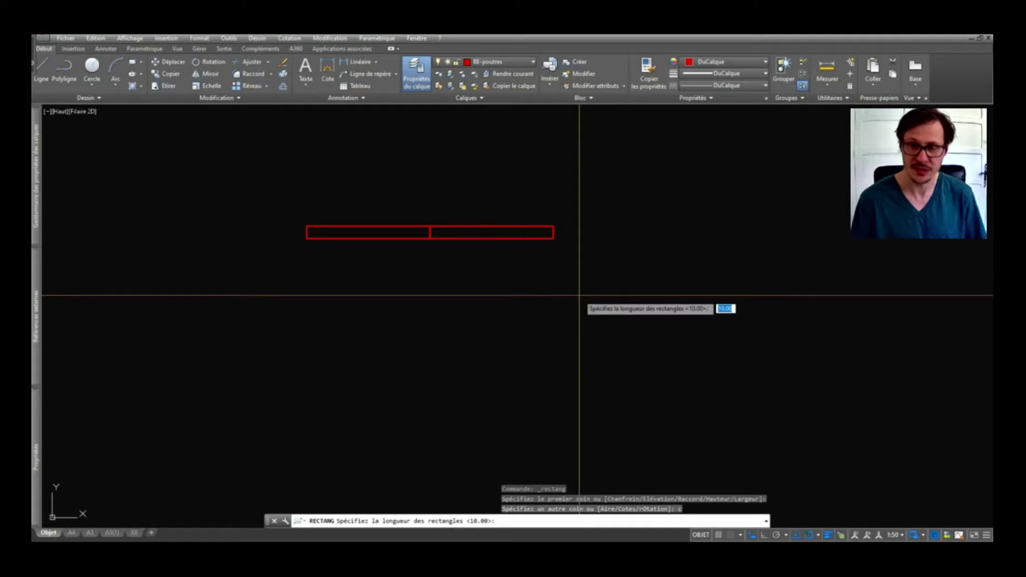
pyautogui.press('Return')
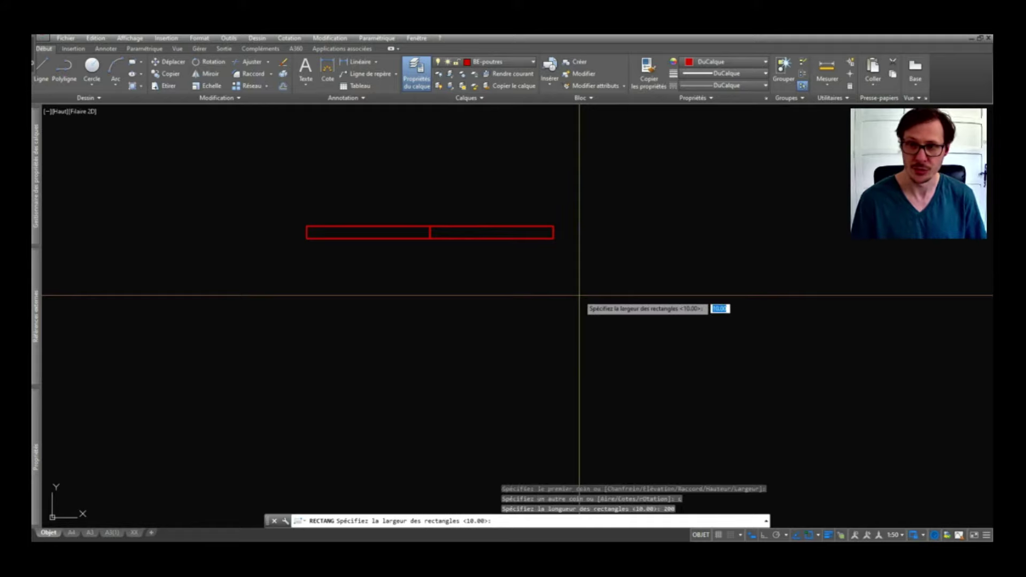
pyautogui.write('20')
pyautogui.press('Return')
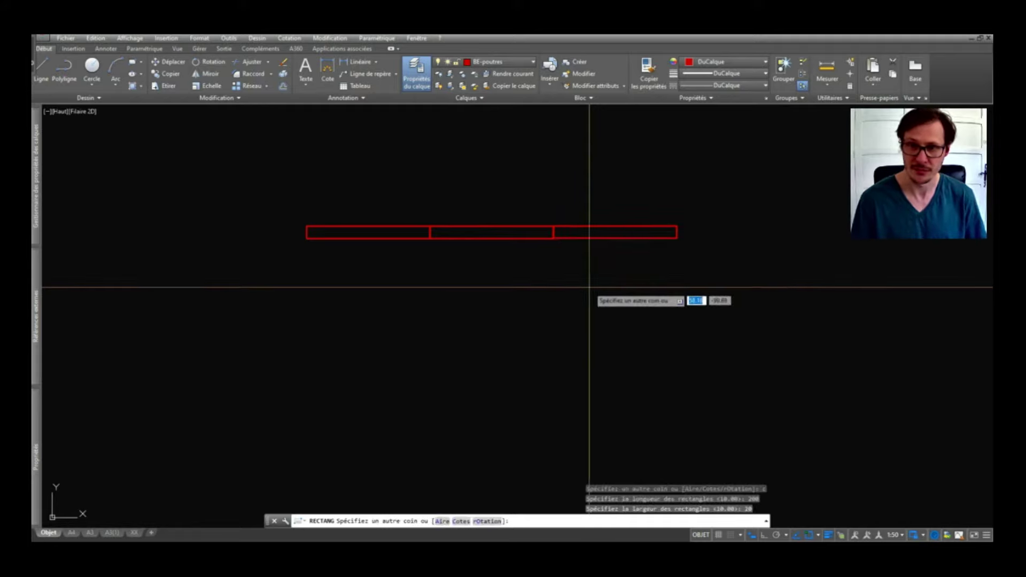
pyautogui.click(625, 293)
# Window-select the three beam rectangles, then clear the selection.
pyautogui.click(616, 194)
pyautogui.click(548, 277)
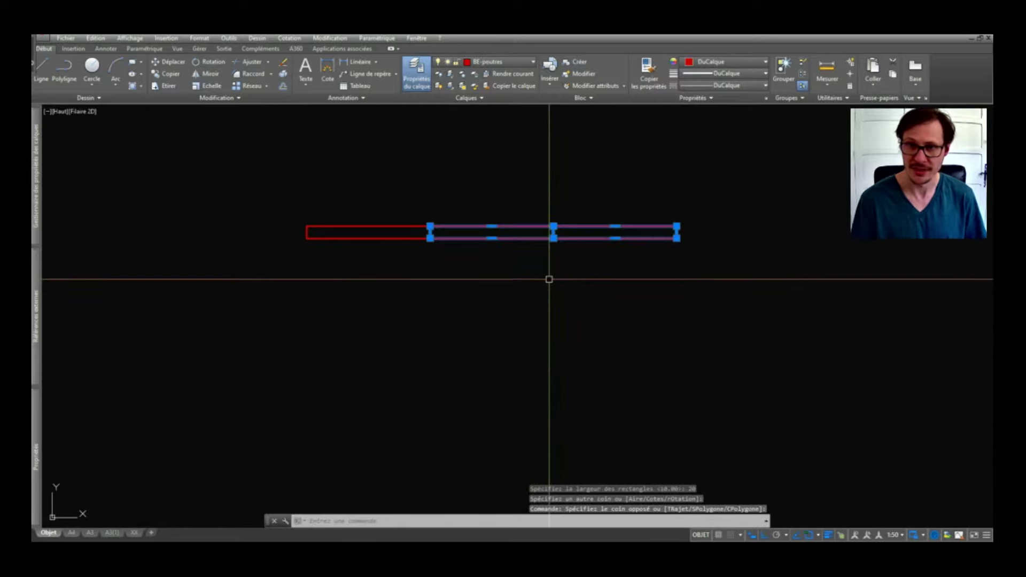
pyautogui.click(422, 183)
pyautogui.click(366, 309)
pyautogui.press('Escape')
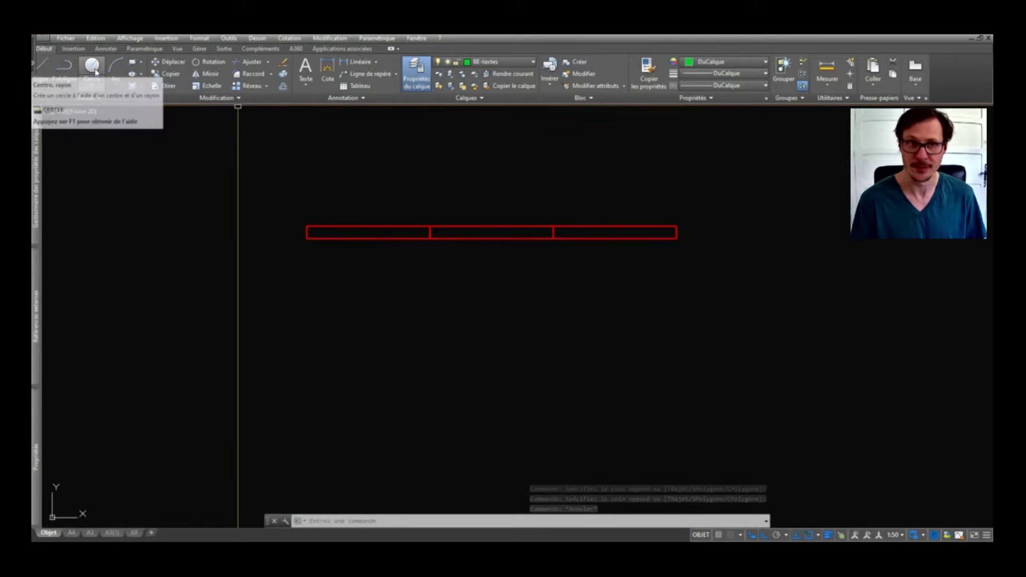
# Draw a circle of diameter 30 centred below the beam rectangles.
pyautogui.click(94, 69)
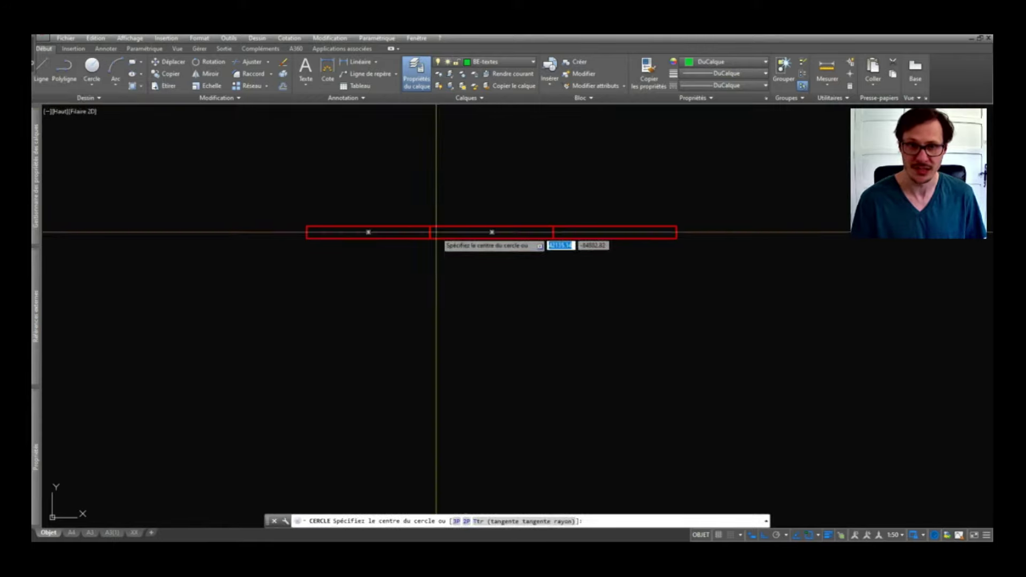
pyautogui.click(430, 331)
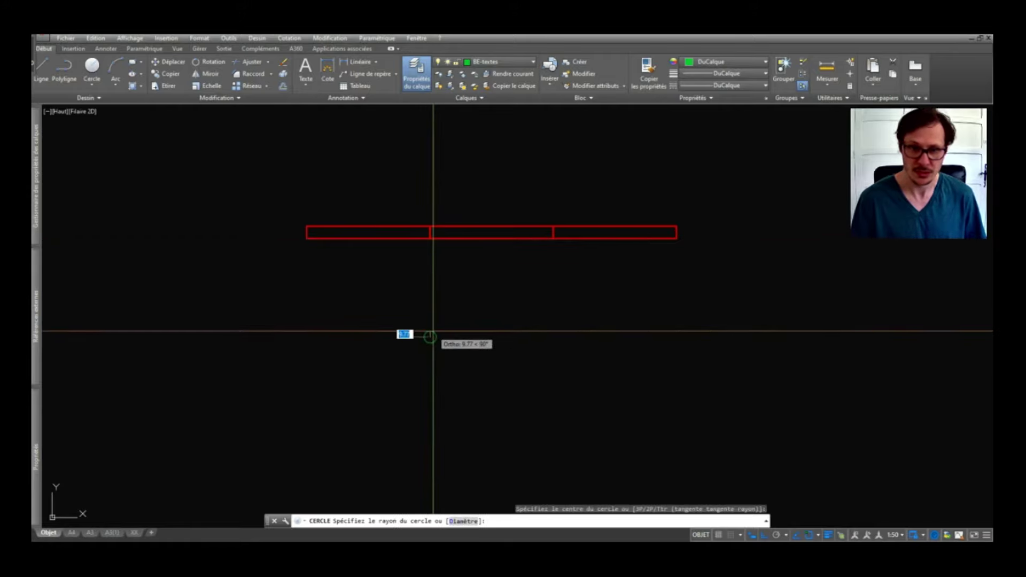
pyautogui.write('d')
pyautogui.press('Return')
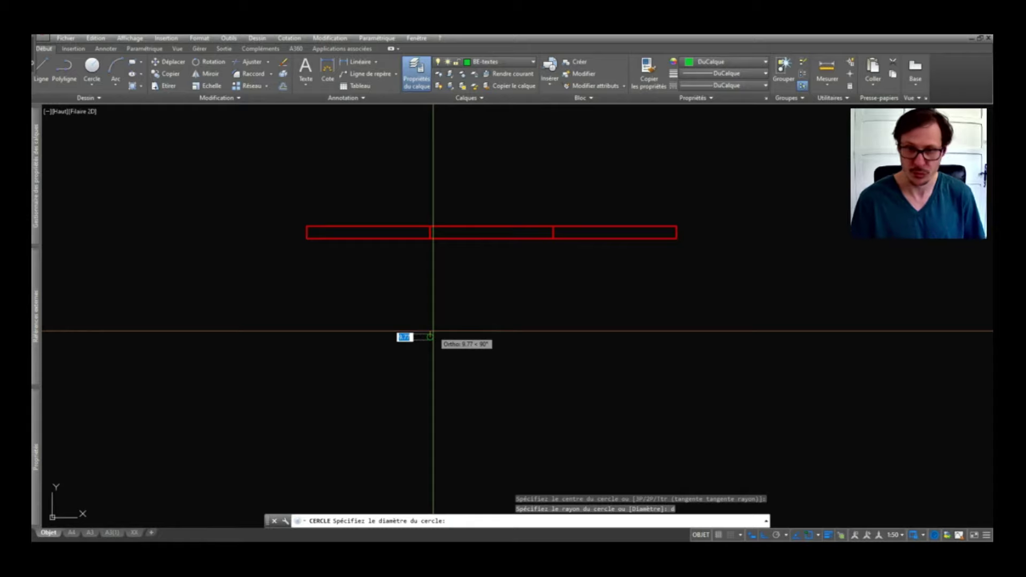
pyautogui.write('30')
pyautogui.press('Return')
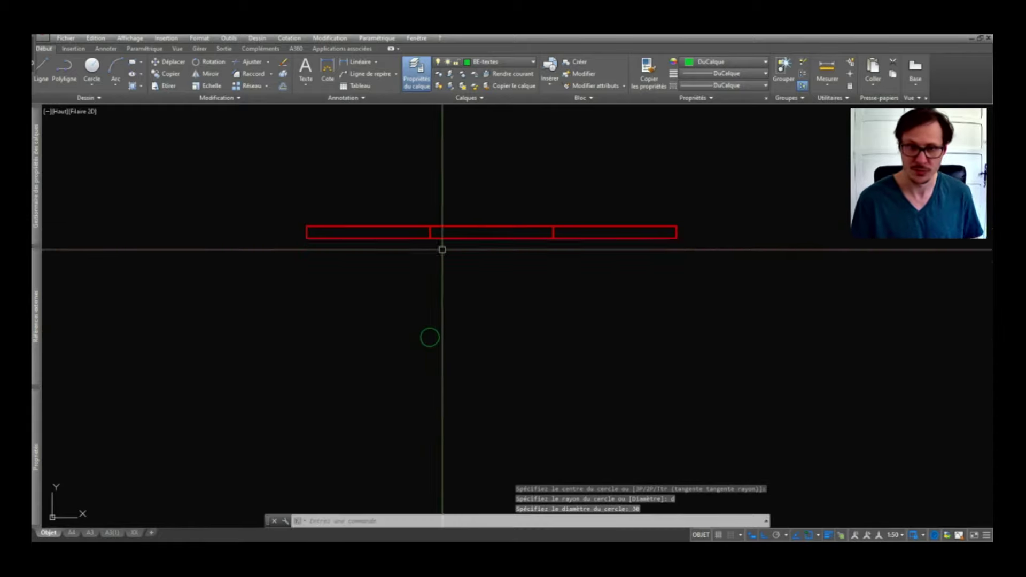
# Move all three rectangles and the circle to the thick white layer through Properties > Calque.
pyautogui.click(680, 190)
pyautogui.click(333, 421)
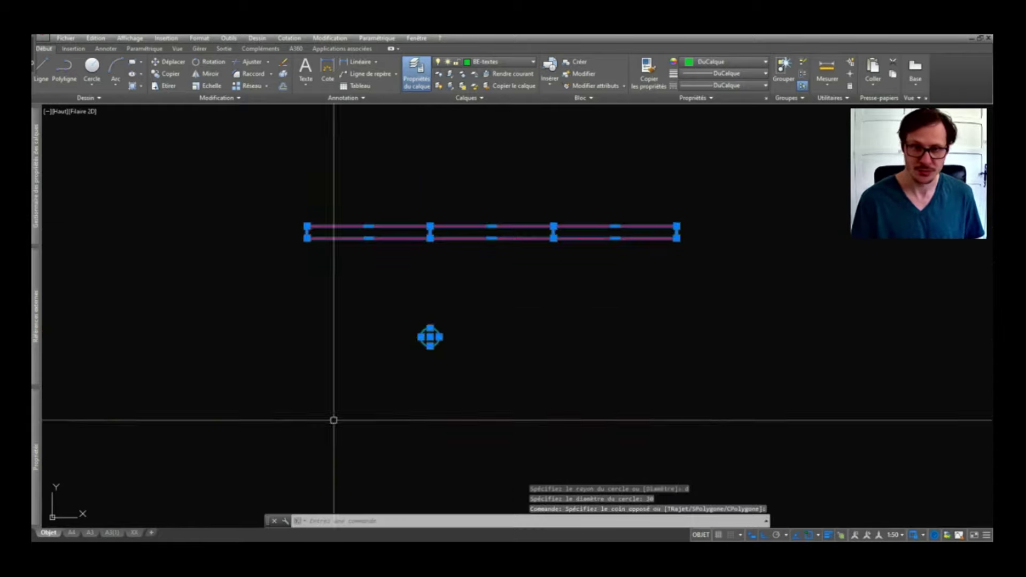
pyautogui.click(36, 454)
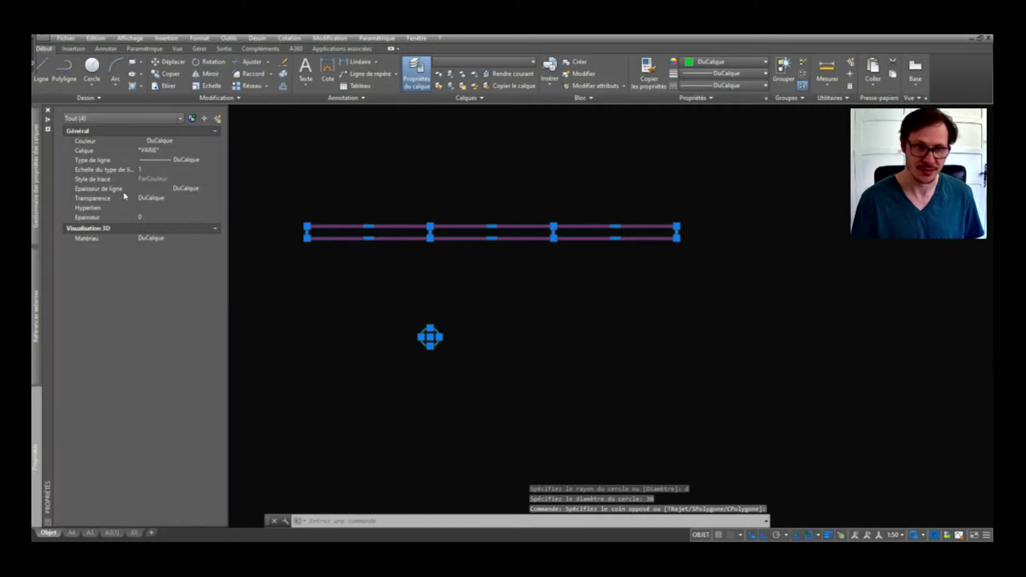
pyautogui.click(150, 152)
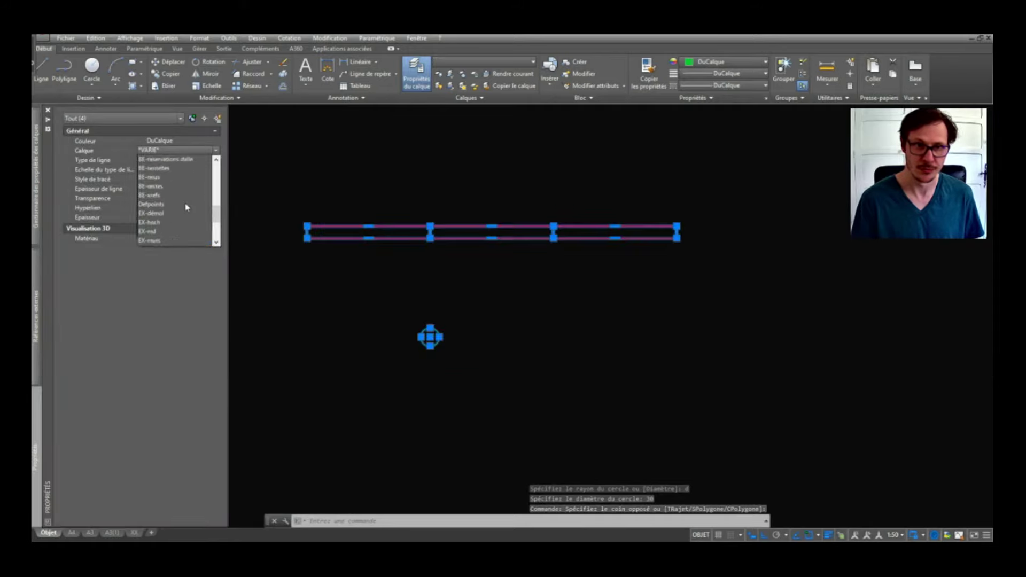
pyautogui.scroll(2, 186, 207)
pyautogui.scroll(2, 186, 206)
pyautogui.scroll(3, 182, 202)
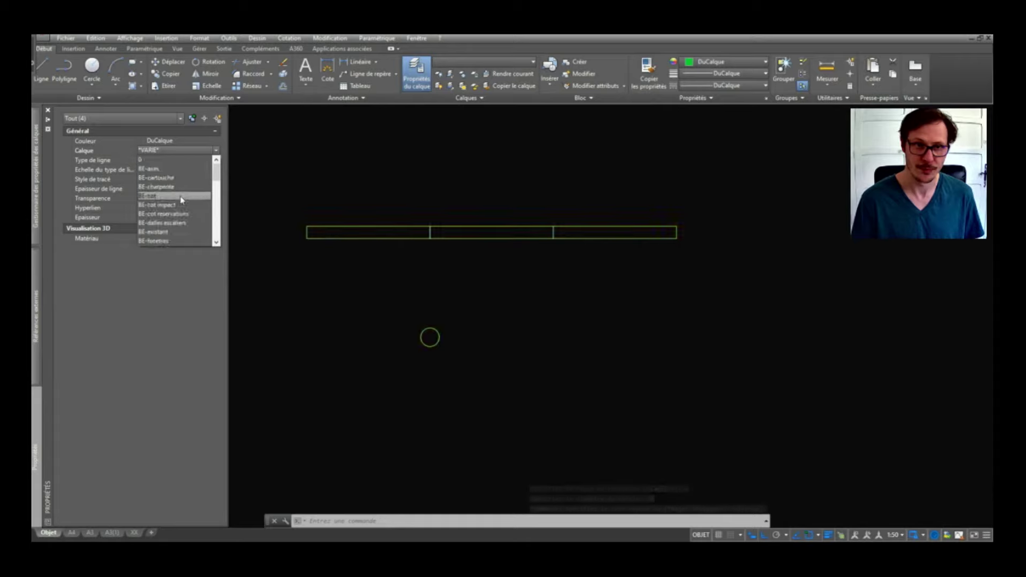
pyautogui.scroll(-1, 184, 205)
pyautogui.scroll(-1, 180, 203)
pyautogui.click(179, 204)
pyautogui.hotkey('ctrl', '1')
pyautogui.press('Escape')
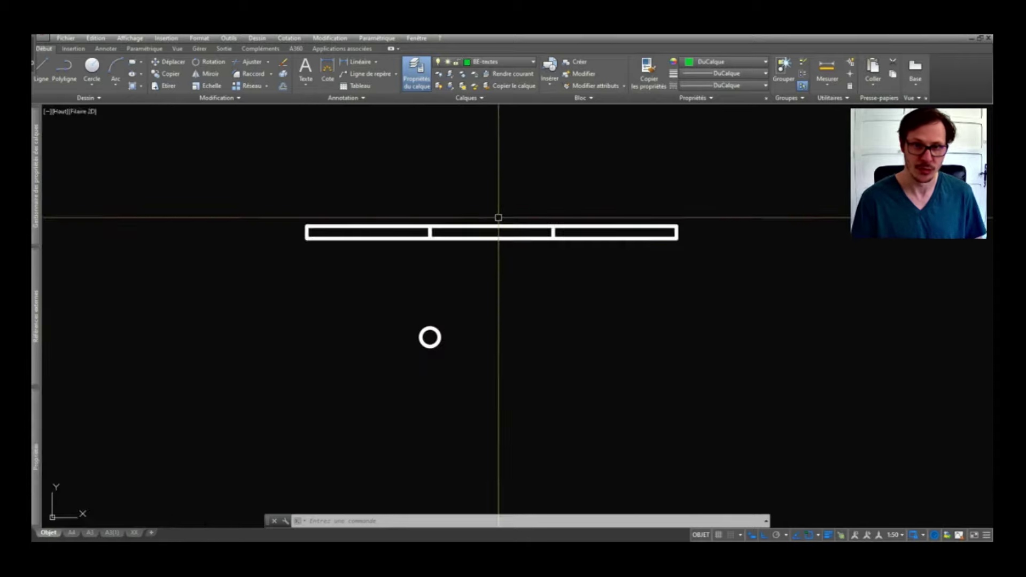
# Restore the middle rectangle to red BE-poutres by matching properties from a temporary red line.
pyautogui.write('l')
pyautogui.press('Return')
pyautogui.click(464, 259)
pyautogui.click(502, 259)
pyautogui.press('Return')
pyautogui.click(488, 258)
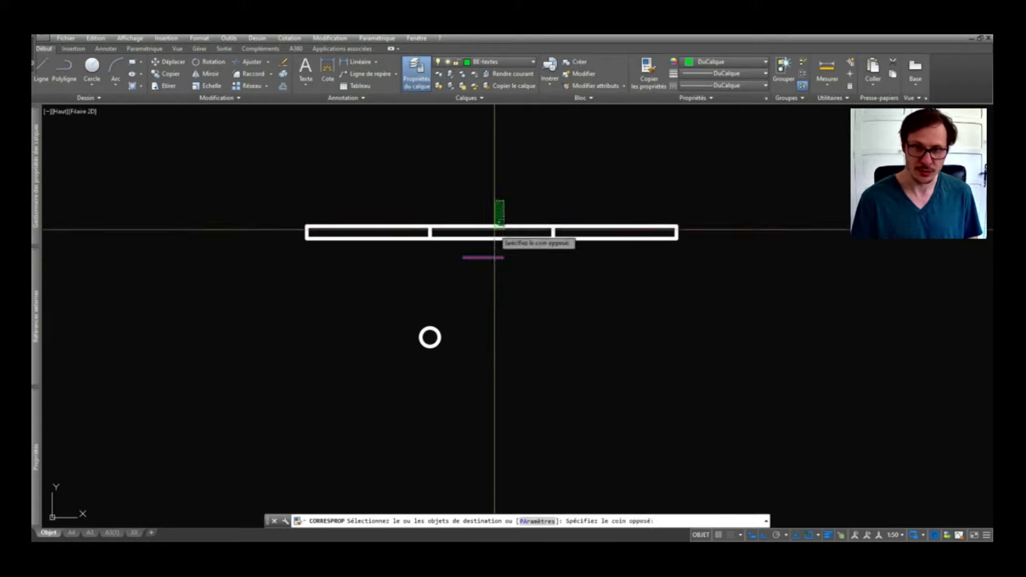
pyautogui.click(502, 255)
pyautogui.press('Delete')
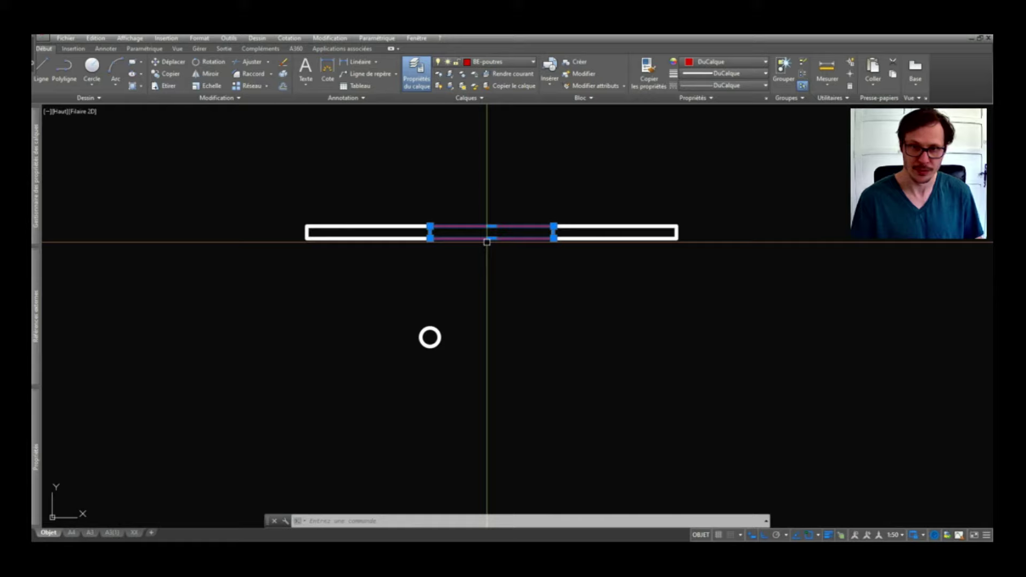
pyautogui.press('Escape')
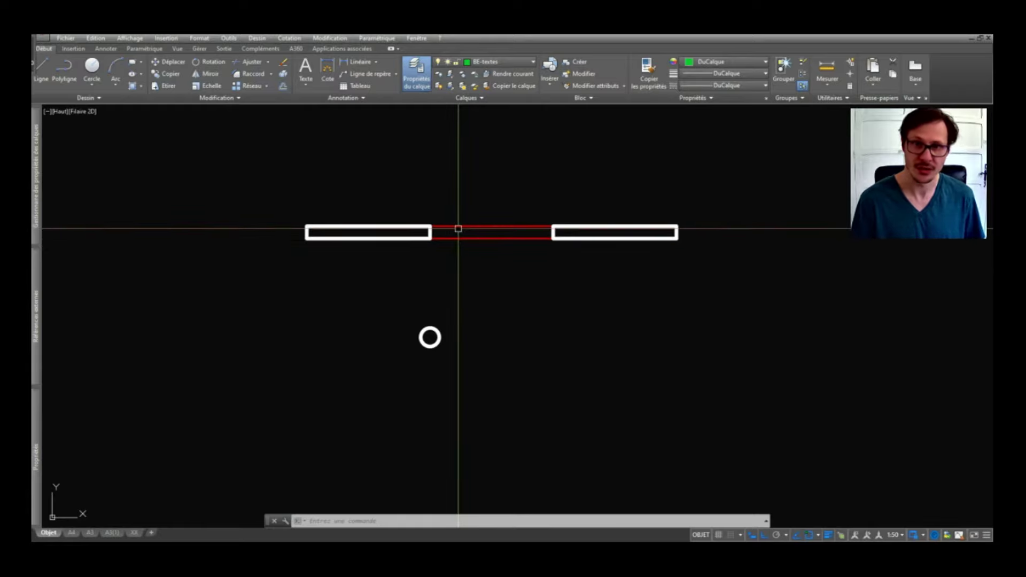
pyautogui.click(458, 229)
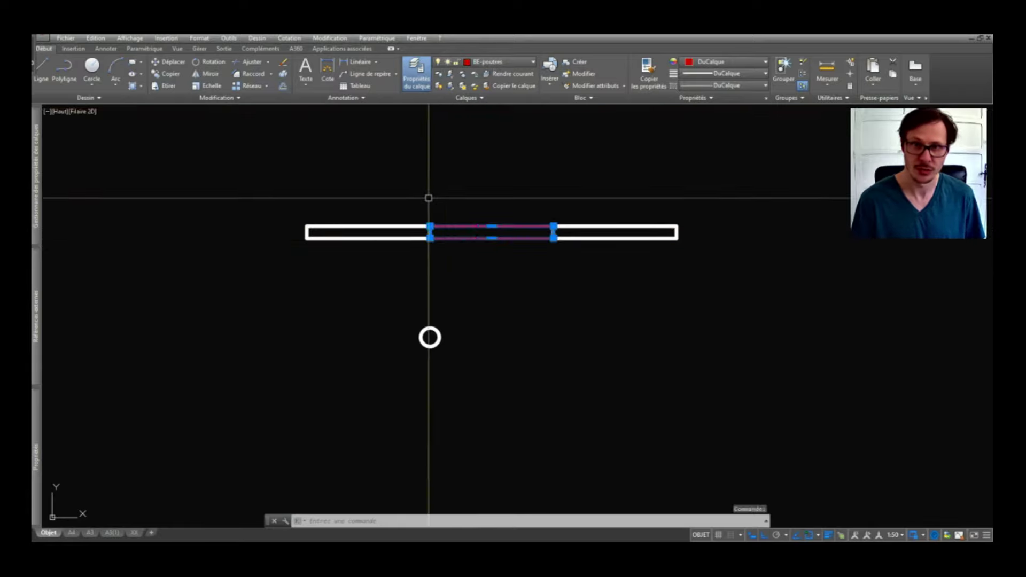
pyautogui.press('Escape')
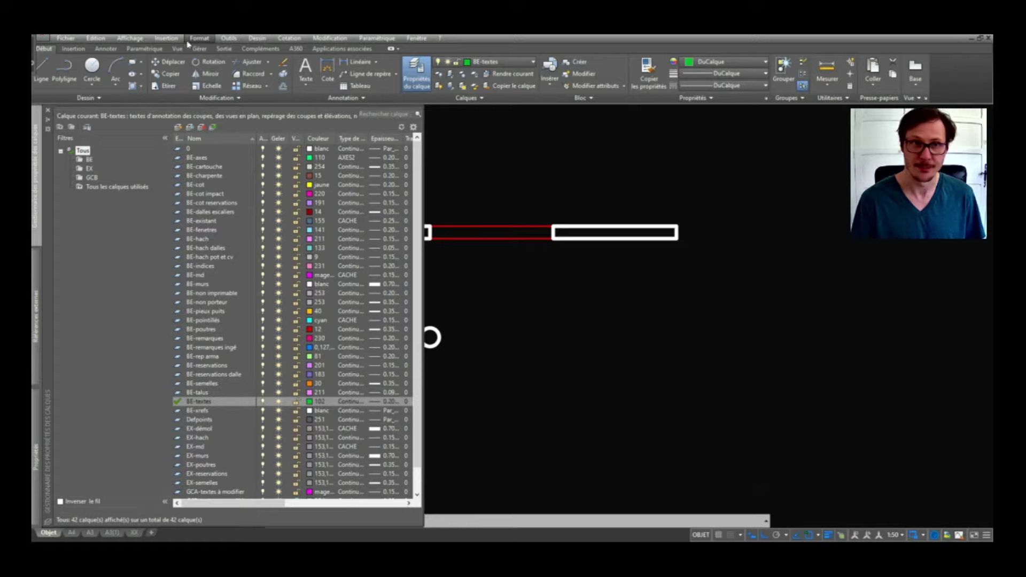
# Turn on Masquer automatiquement for the Layer Properties palette from its title-bar menu.
pyautogui.click(167, 38)
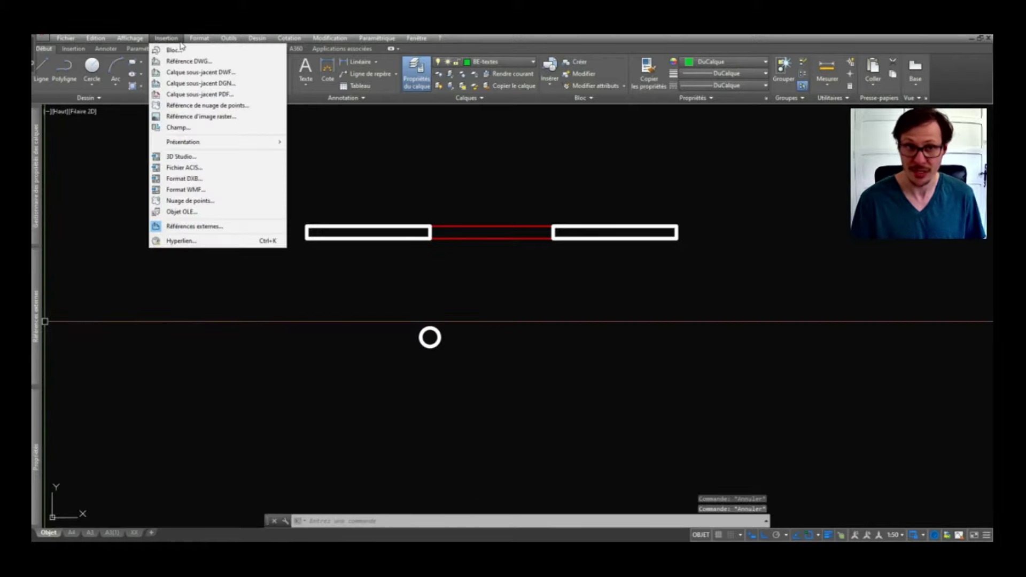
pyautogui.moveTo(229, 38)
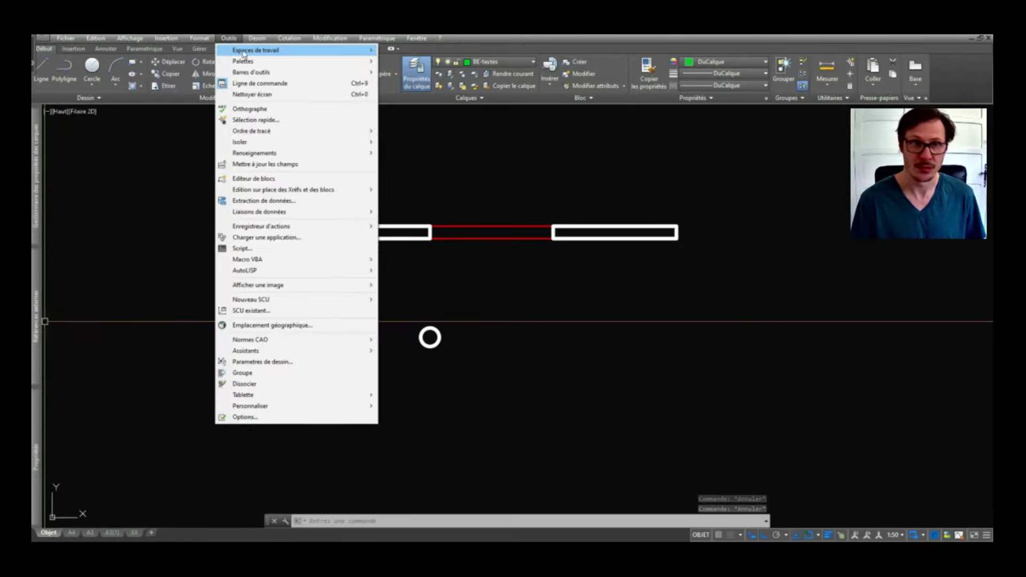
pyautogui.moveTo(243, 61)
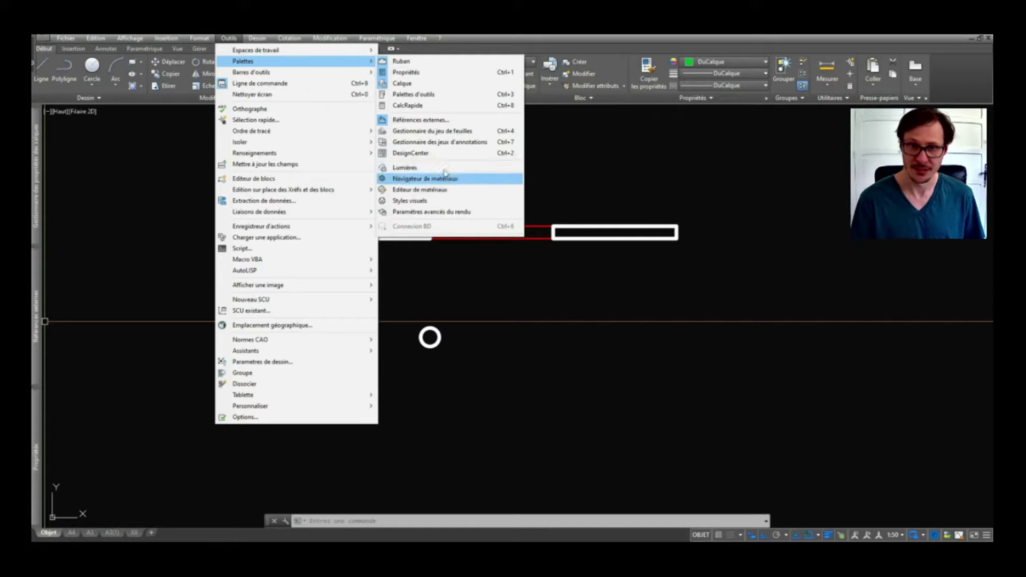
pyautogui.click(570, 171)
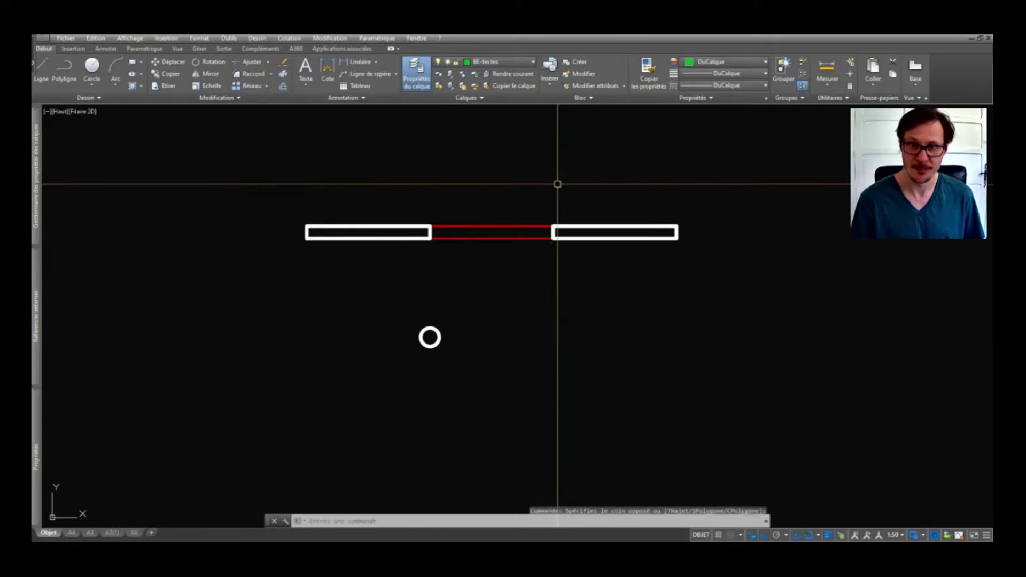
pyautogui.moveTo(35, 176)
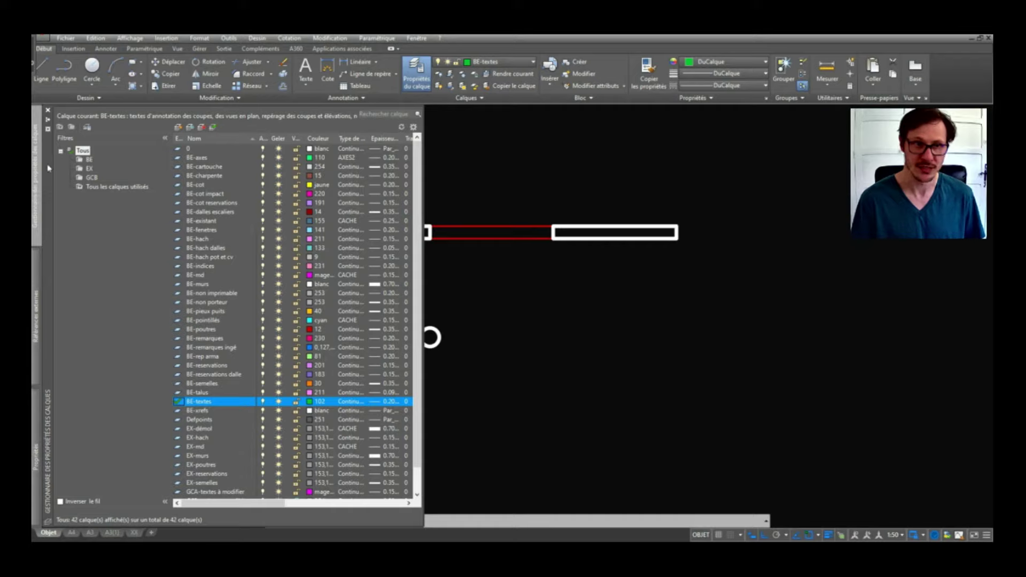
pyautogui.rightClick(52, 141)
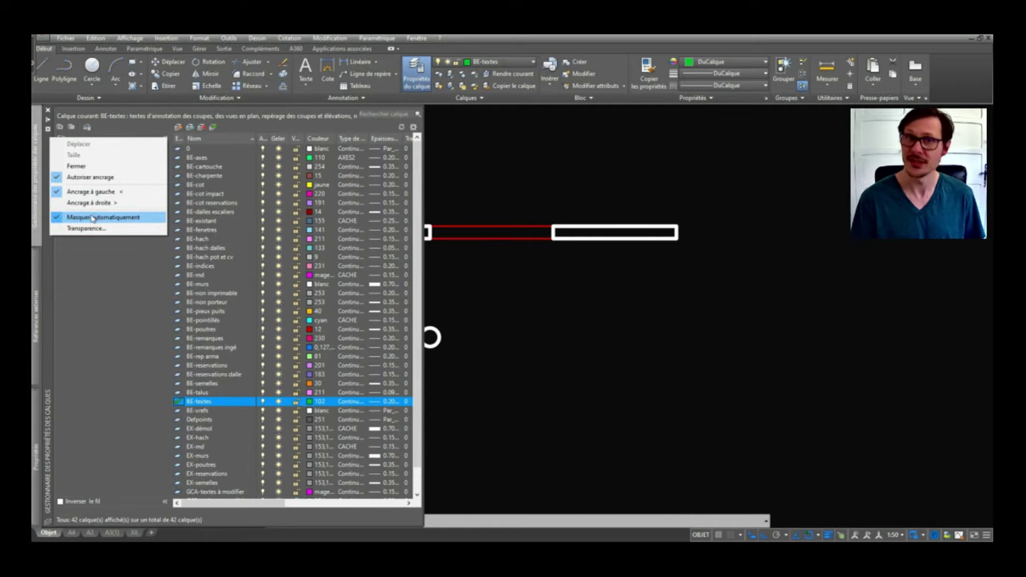
pyautogui.click(76, 290)
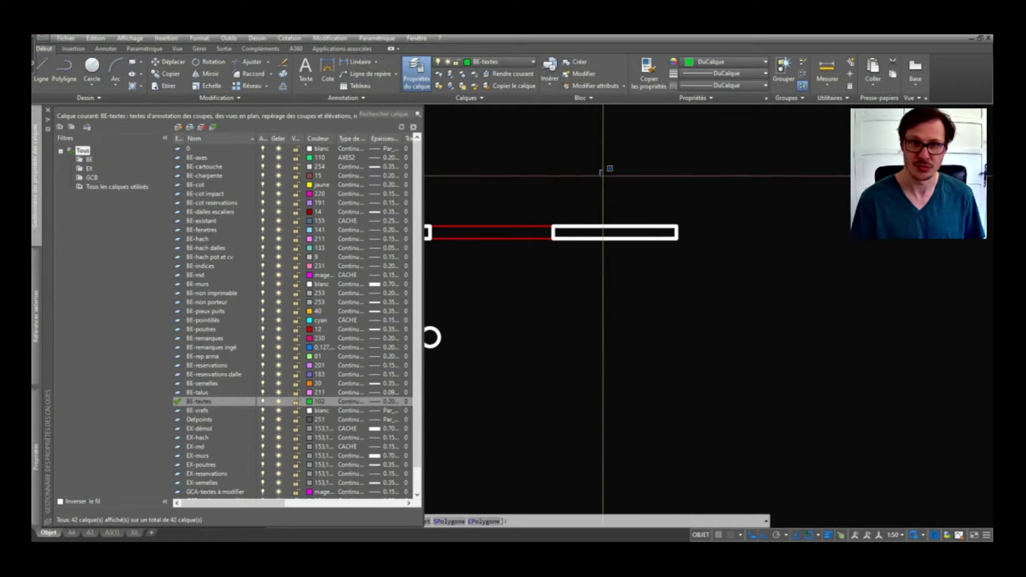
pyautogui.click(561, 201)
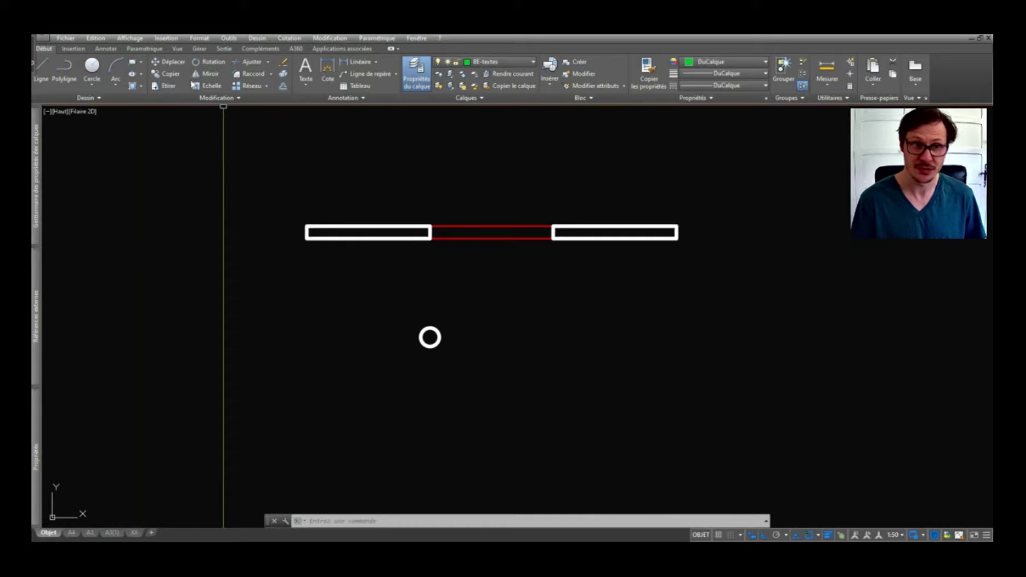
pyautogui.moveTo(579, 239); pyautogui.dragTo(285, 238, button='middle')
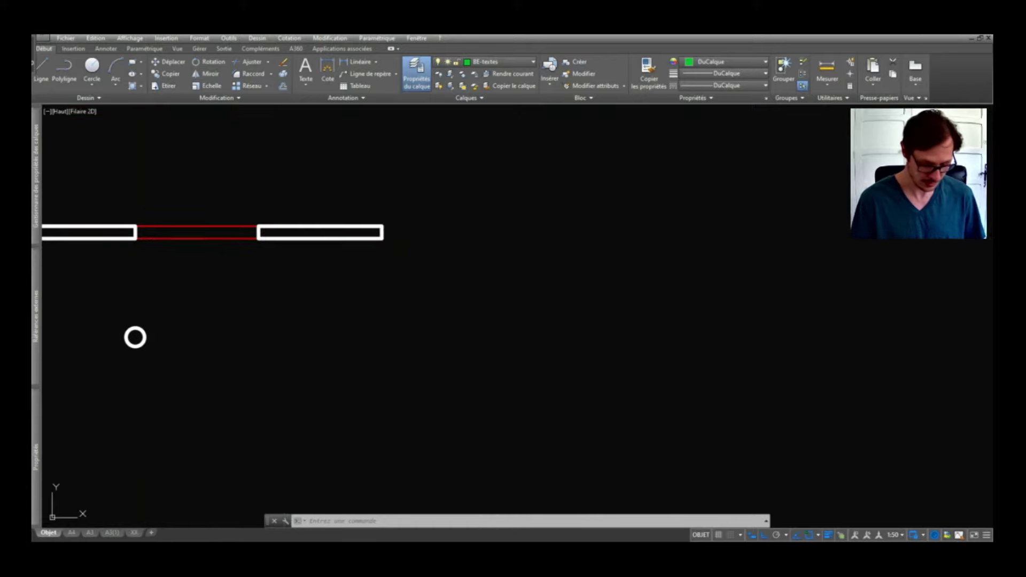
pyautogui.write('l')
pyautogui.press('Return')
pyautogui.click(479, 218)
pyautogui.click(625, 218)
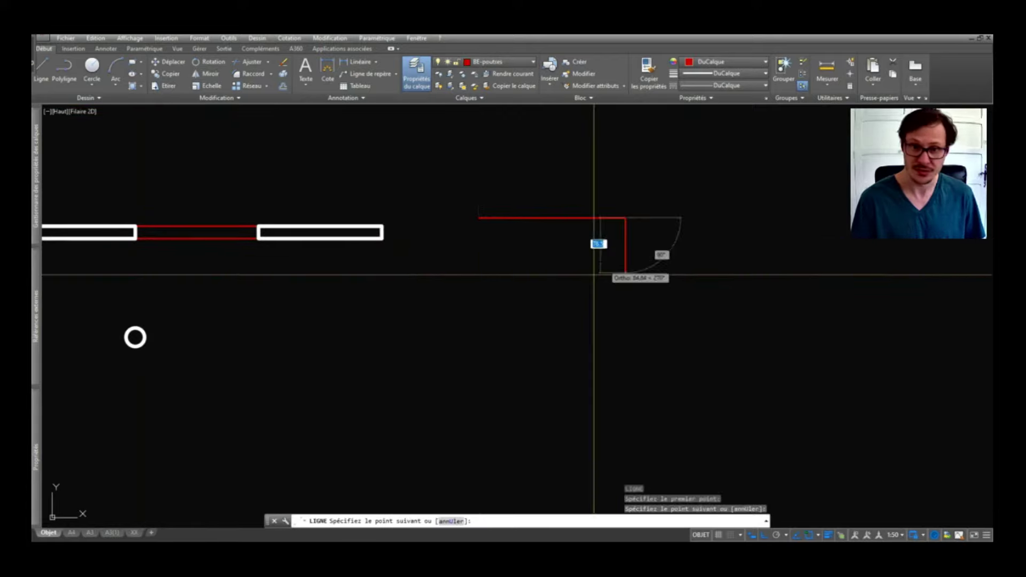
pyautogui.press('Return')
pyautogui.press('Return')
pyautogui.click(681, 248)
pyautogui.click(683, 379)
pyautogui.press('Return')
pyautogui.moveTo(758, 291); pyautogui.dragTo(646, 302, button='middle')
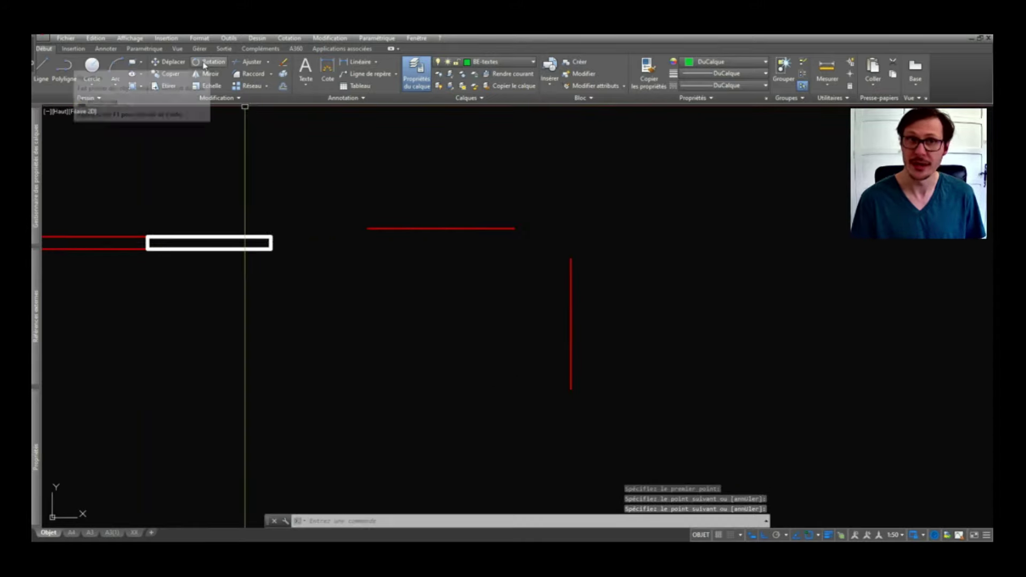
pyautogui.click(271, 74)
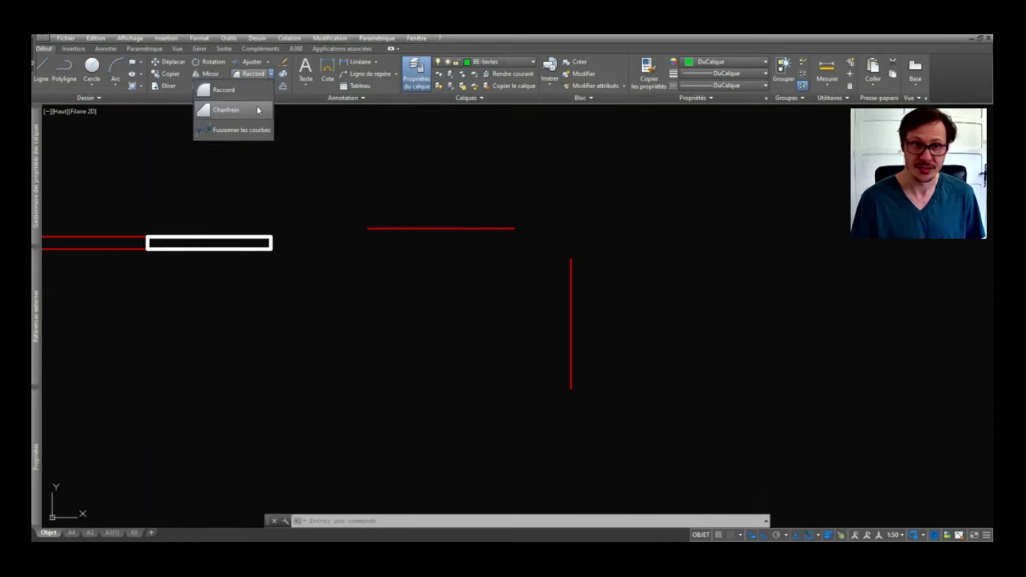
pyautogui.click(255, 76)
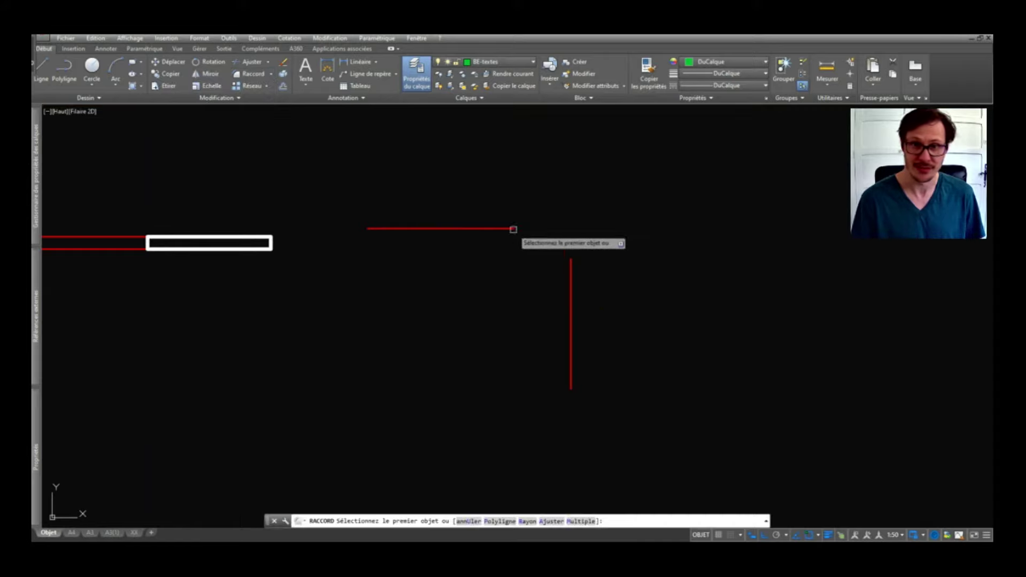
pyautogui.click(509, 229)
pyautogui.click(572, 273)
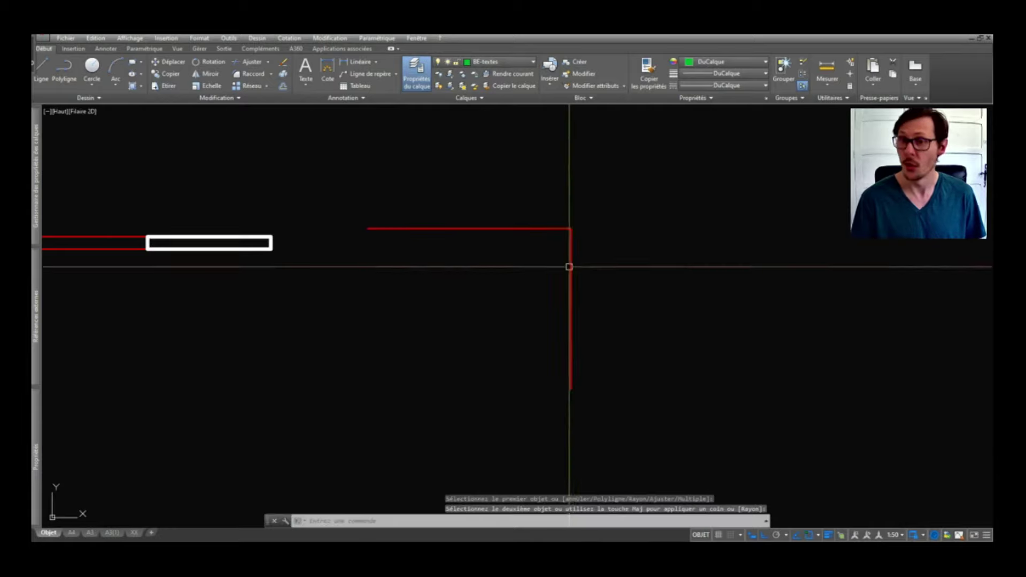
pyautogui.click(570, 229)
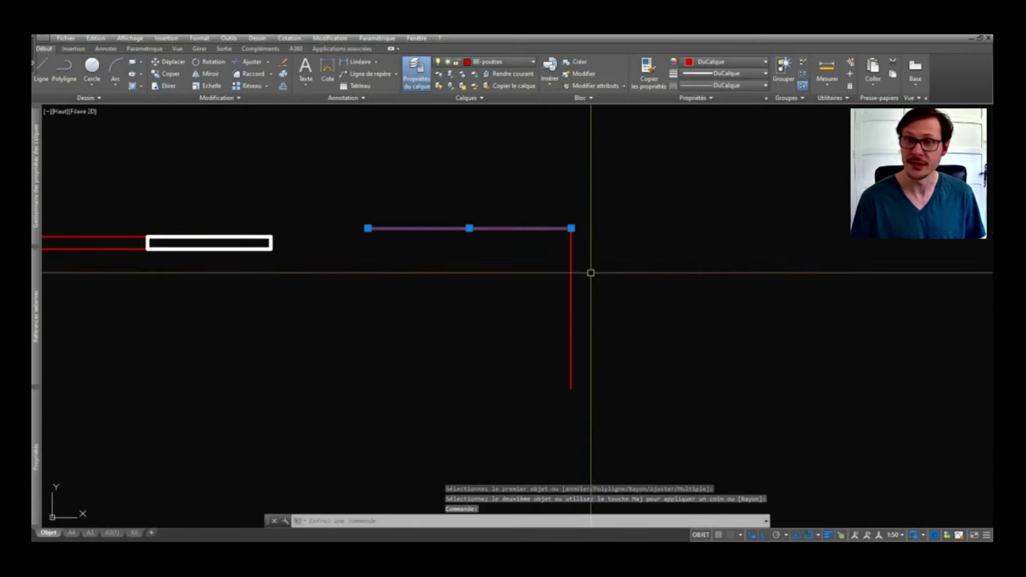
pyautogui.press('Escape')
pyautogui.hotkey('ctrl', 'z')
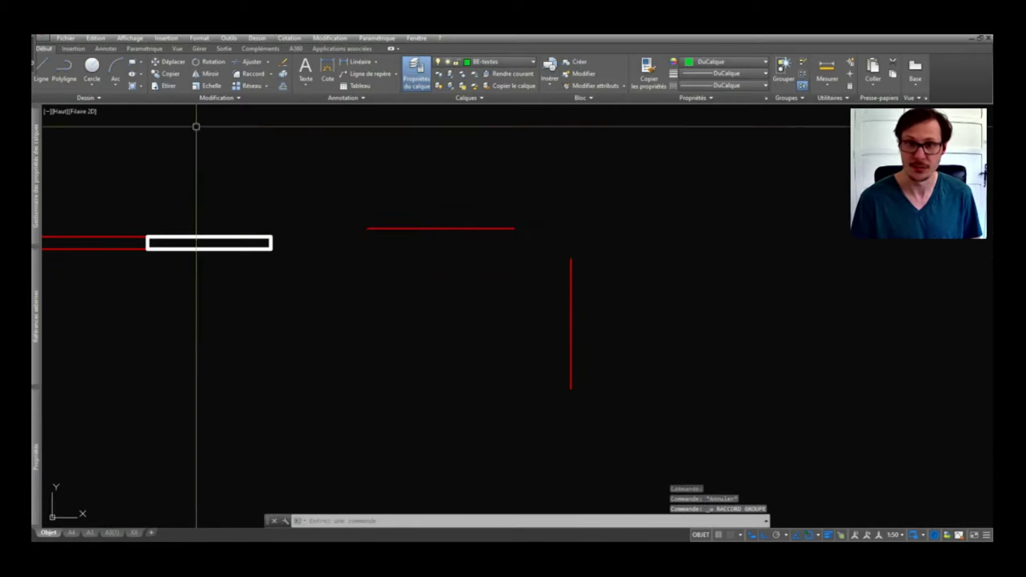
pyautogui.click(270, 74)
pyautogui.click(233, 111)
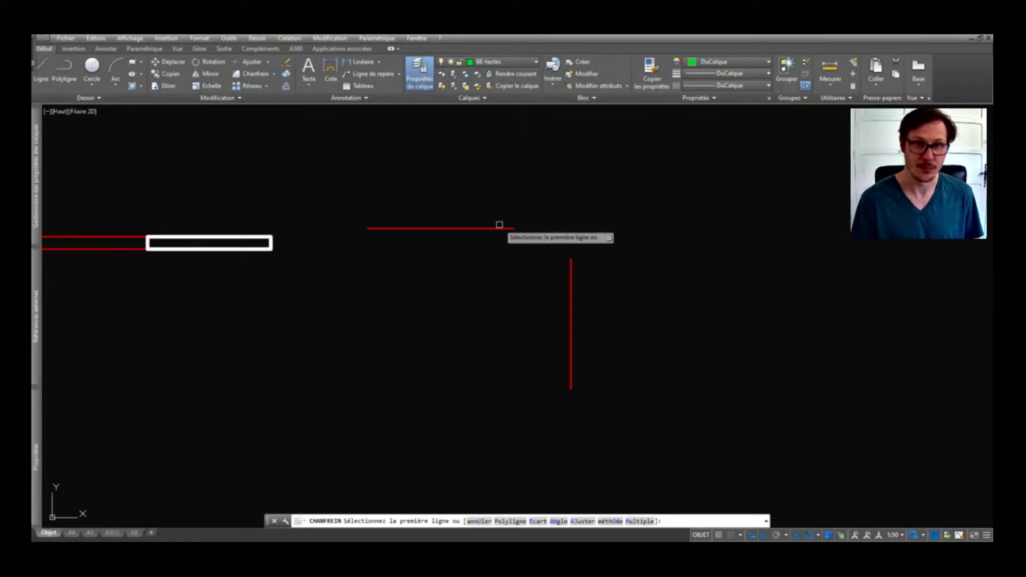
pyautogui.click(500, 227)
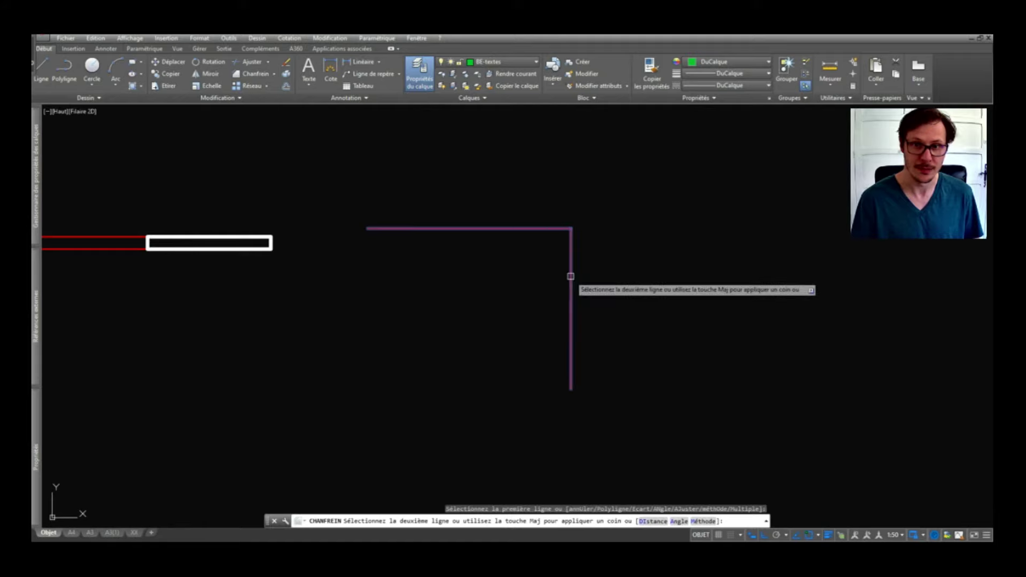
pyautogui.press('Escape')
pyautogui.write('raccord')
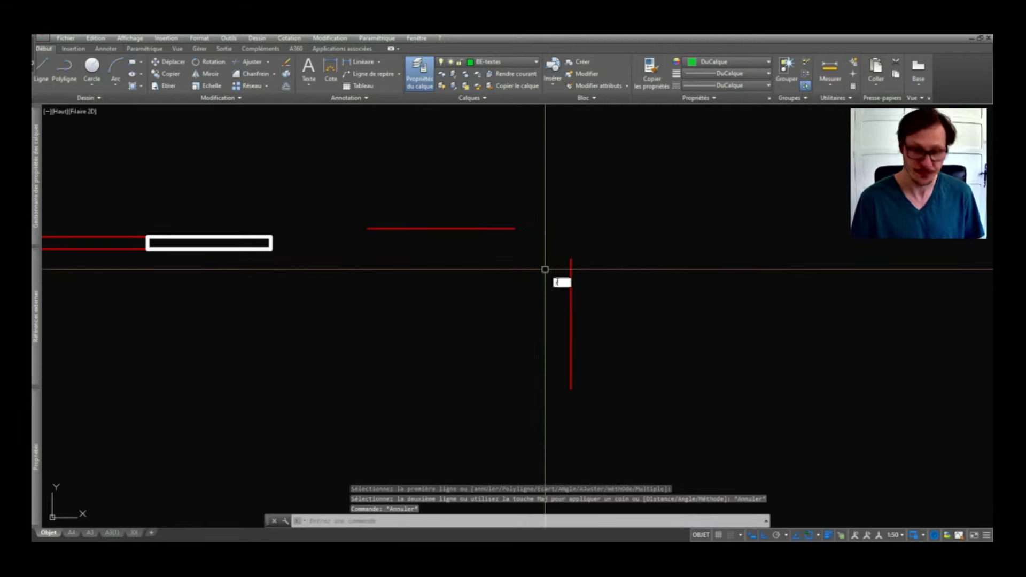
pyautogui.press('Return')
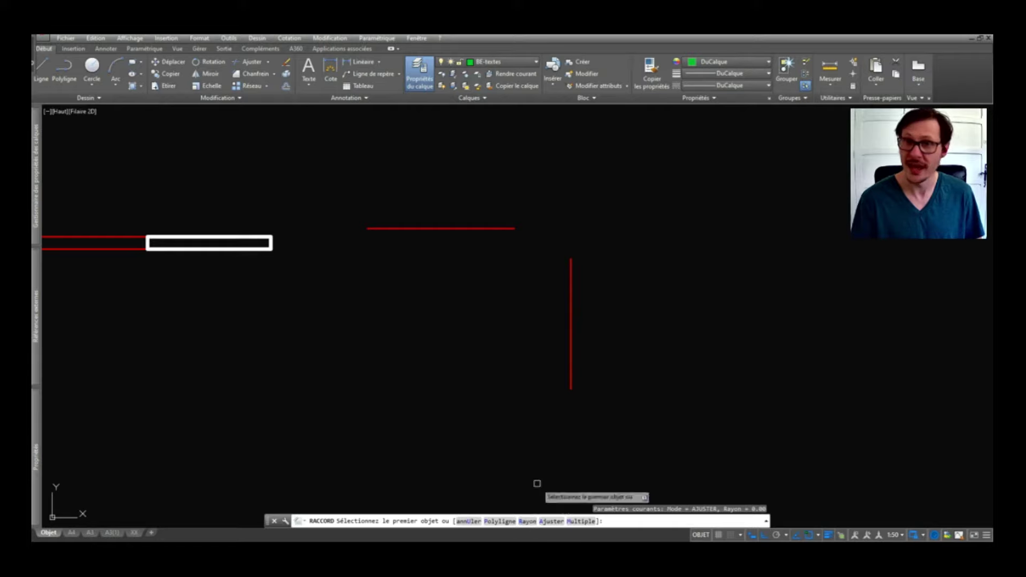
pyautogui.press('Escape')
pyautogui.write('CF')
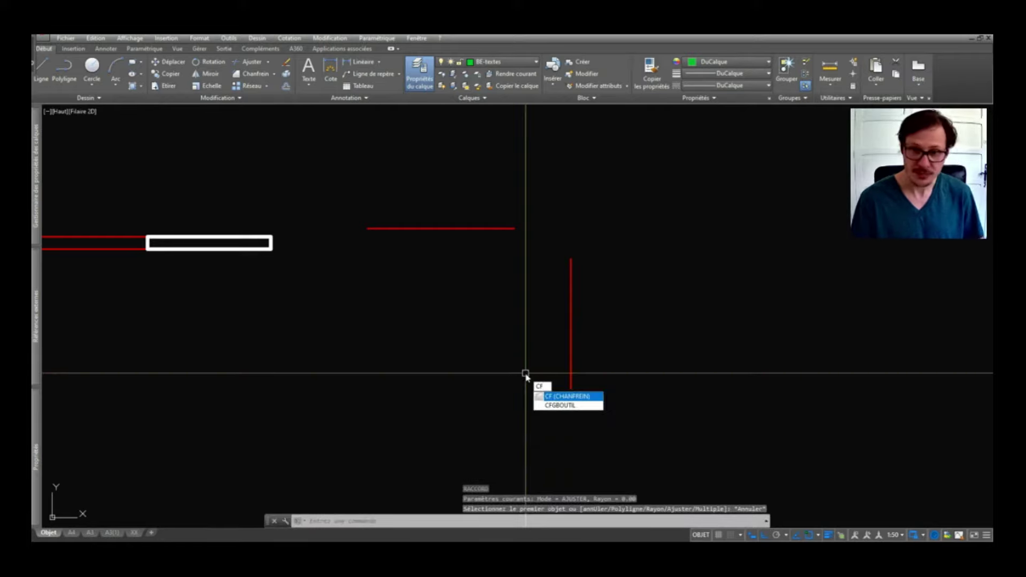
# Chamfer the red corner with Écart distances 10 and 10 using CF.
pyautogui.press('Return')
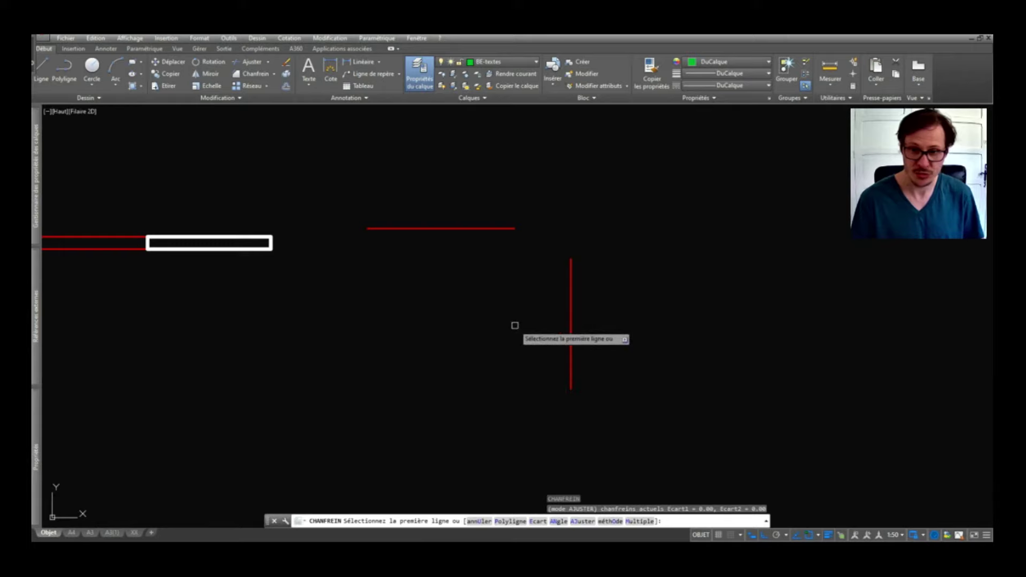
pyautogui.write('e')
pyautogui.press('Return')
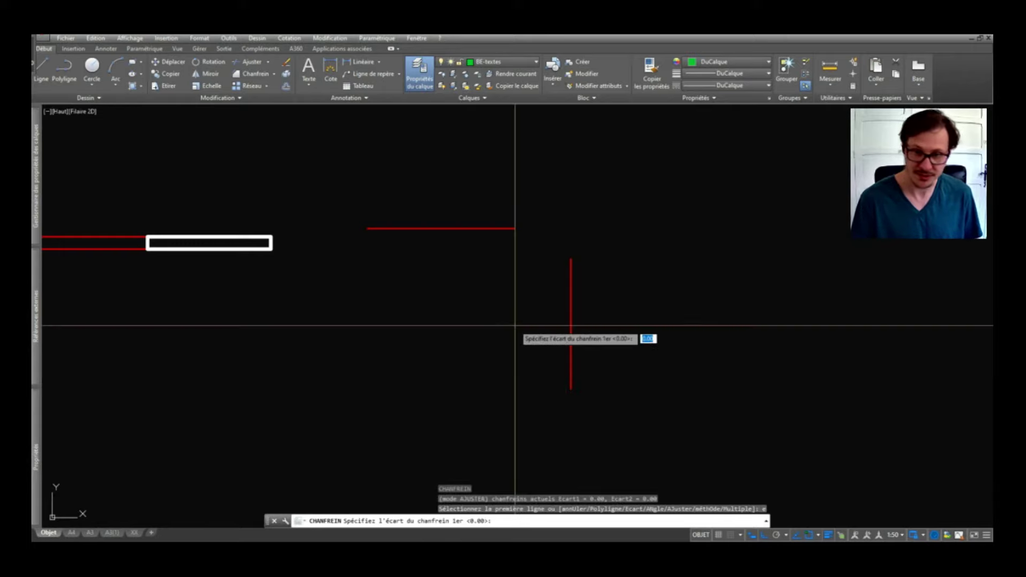
pyautogui.write('10')
pyautogui.press('Return')
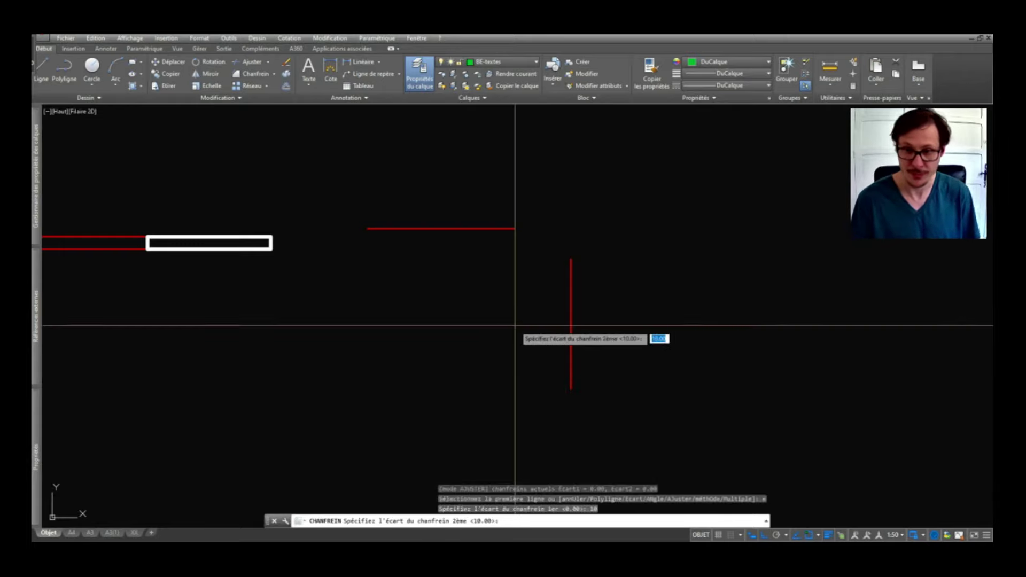
pyautogui.press('Return')
pyautogui.click(502, 228)
pyautogui.click(570, 281)
pyautogui.press('Return')
pyautogui.press('Escape')
# Window-select the short diagonal chamfer segment.
pyautogui.scroll(5, 561, 233)
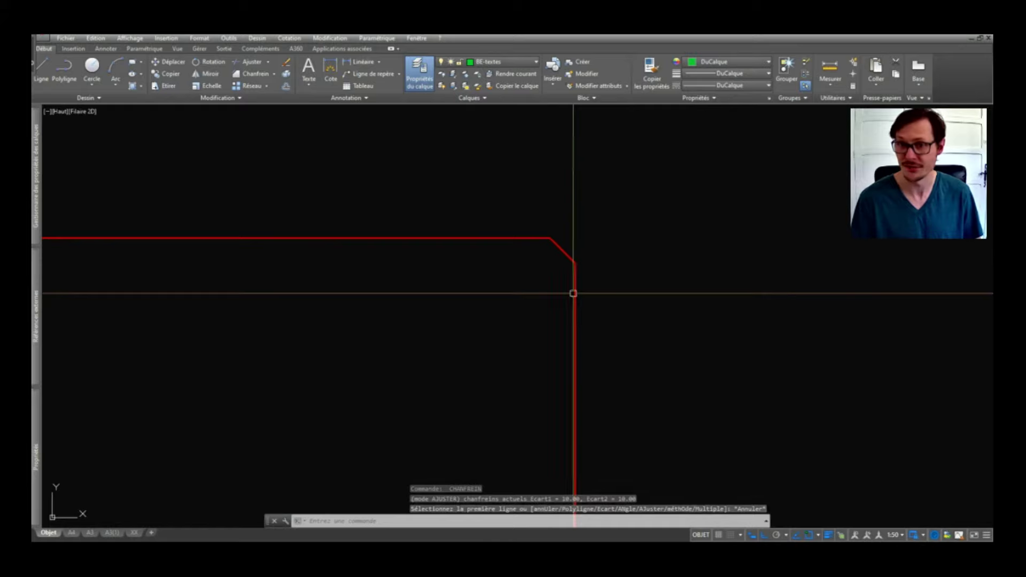
pyautogui.scroll(-5, 575, 267)
pyautogui.click(557, 234)
pyautogui.click(586, 264)
# Delete the chamfer segment and grip-stretch the vertical red line upward.
pyautogui.press('Delete')
pyautogui.scroll(4, 579, 251)
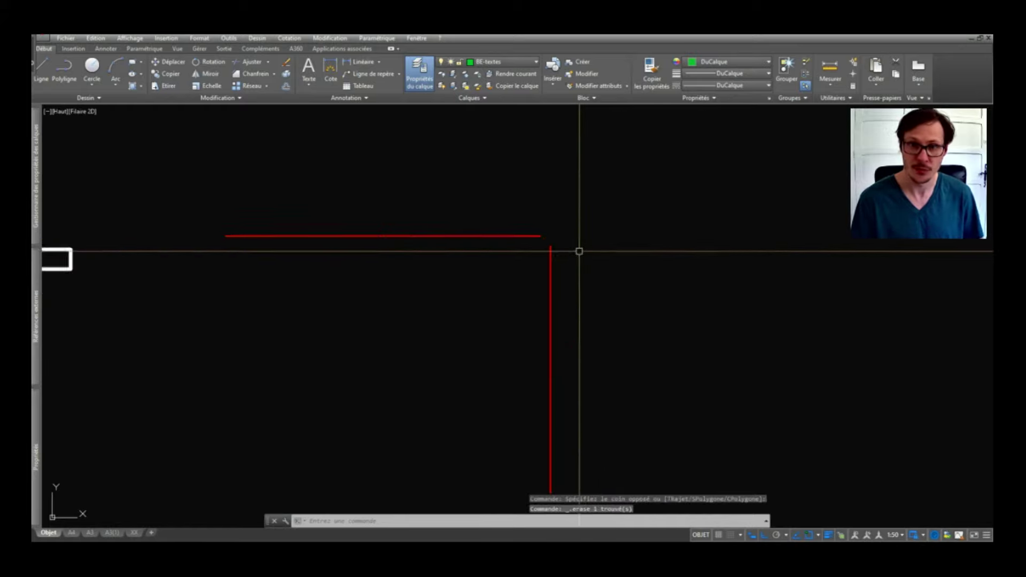
pyautogui.click(619, 248)
pyautogui.click(534, 310)
pyautogui.click(551, 245)
pyautogui.click(552, 160)
pyautogui.press('Escape')
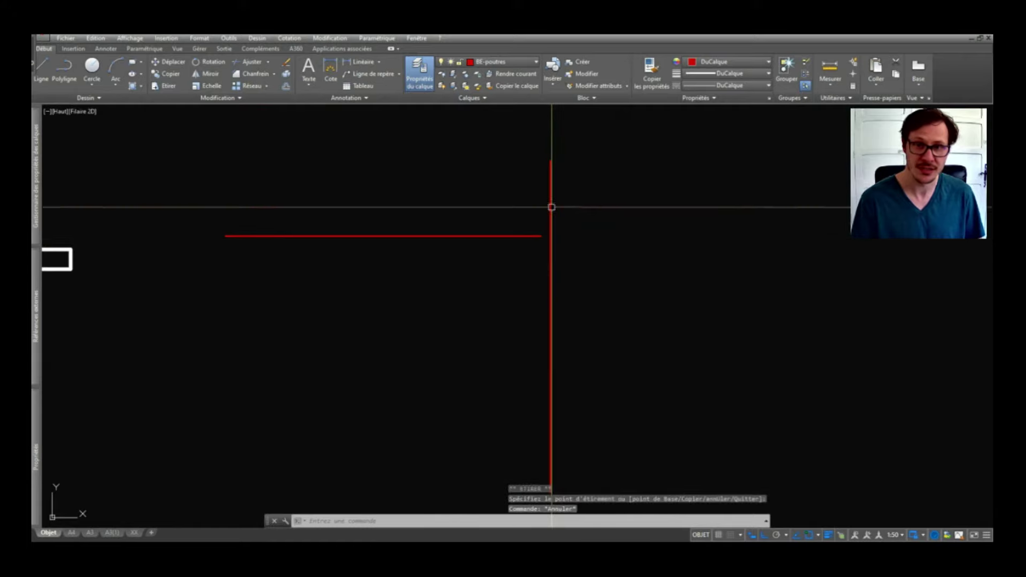
# Extend the horizontal red line to the vertical line with Prolonger.
pyautogui.click(269, 66)
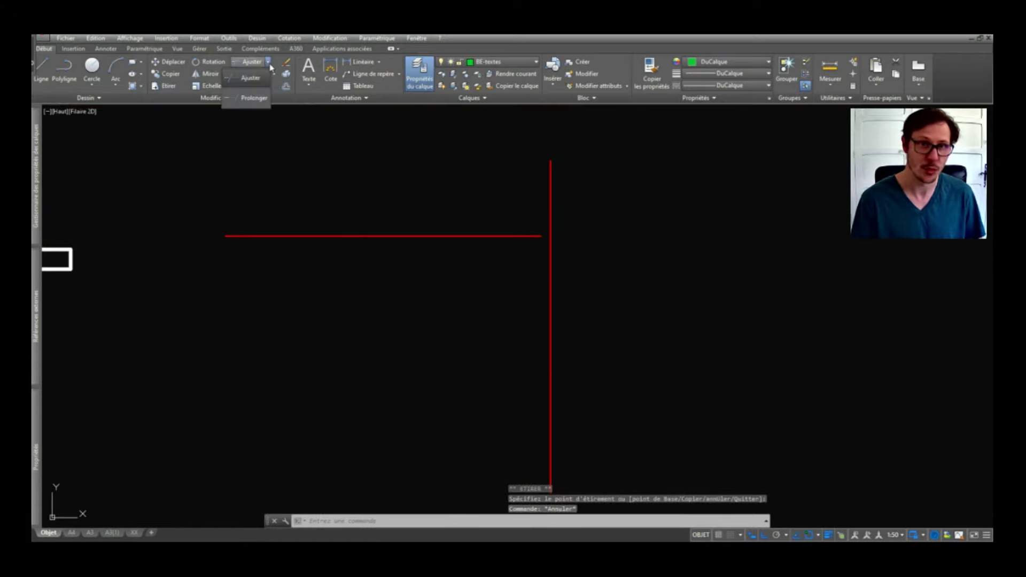
pyautogui.click(261, 98)
pyautogui.click(559, 211)
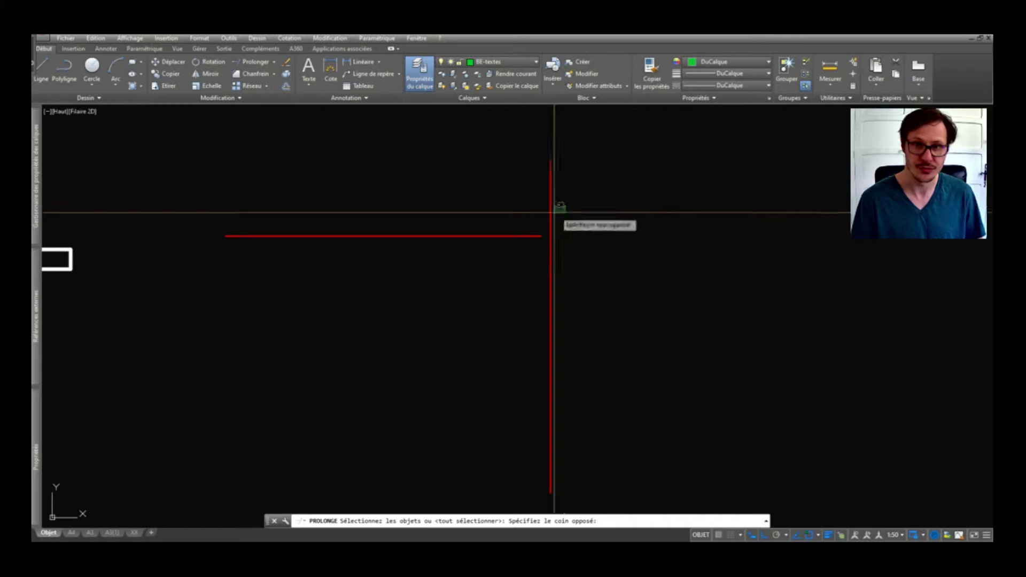
pyautogui.press('Return')
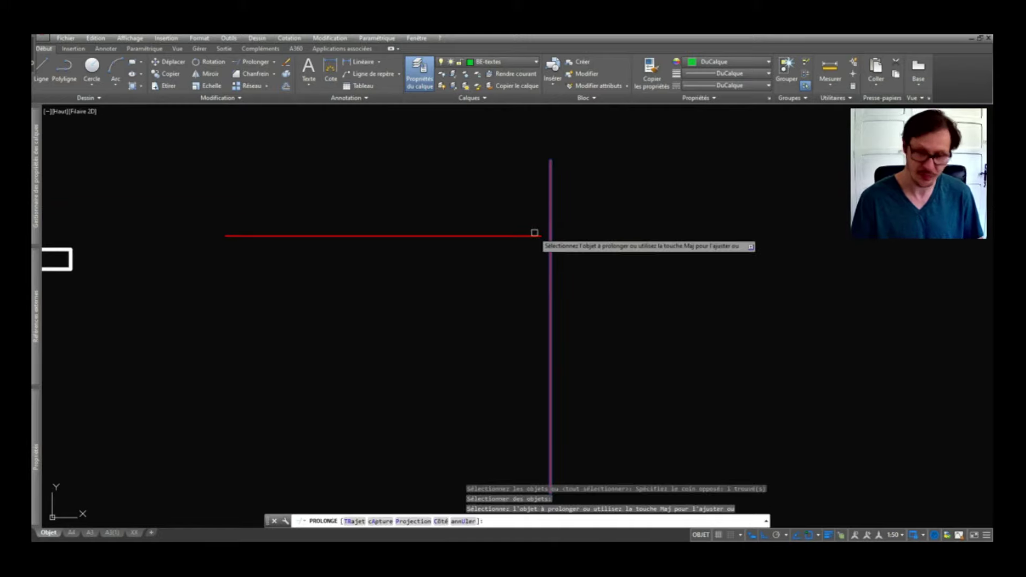
pyautogui.click(523, 237)
pyautogui.press('Return')
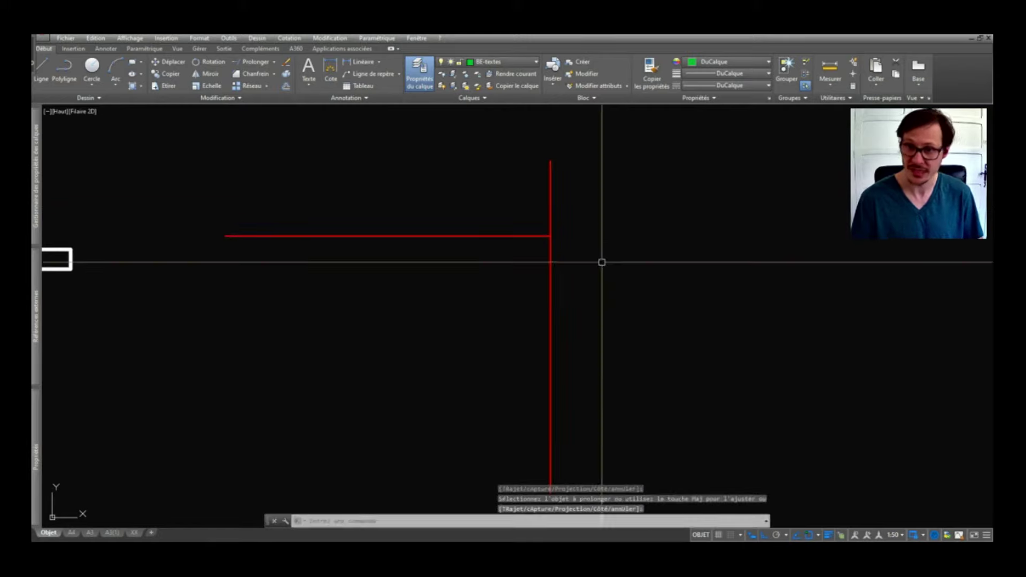
# Grip-stretch the horizontal red line's right end past the vertical line.
pyautogui.click(524, 235)
pyautogui.click(517, 256)
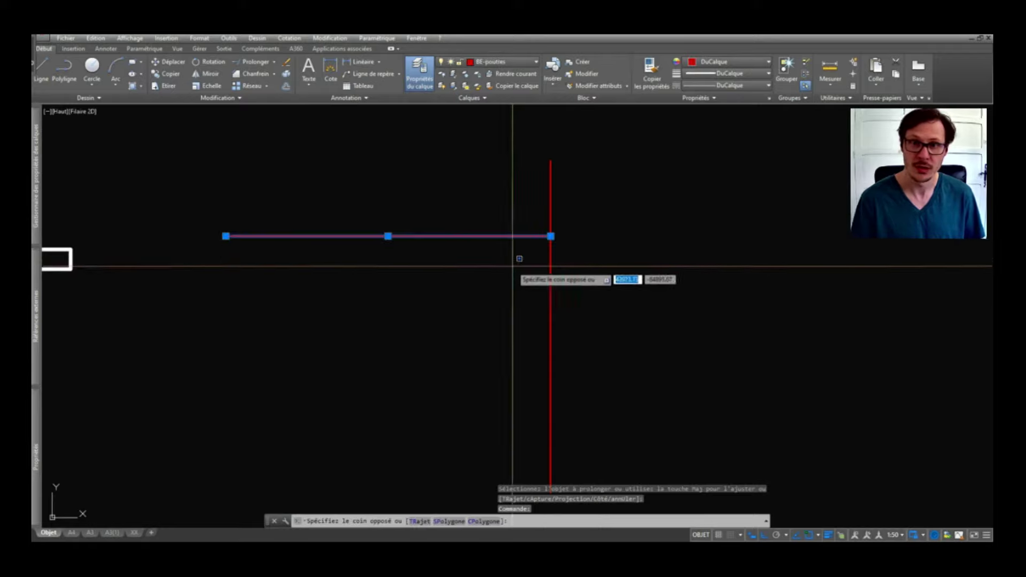
pyautogui.click(551, 236)
pyautogui.click(602, 236)
pyautogui.press('Escape')
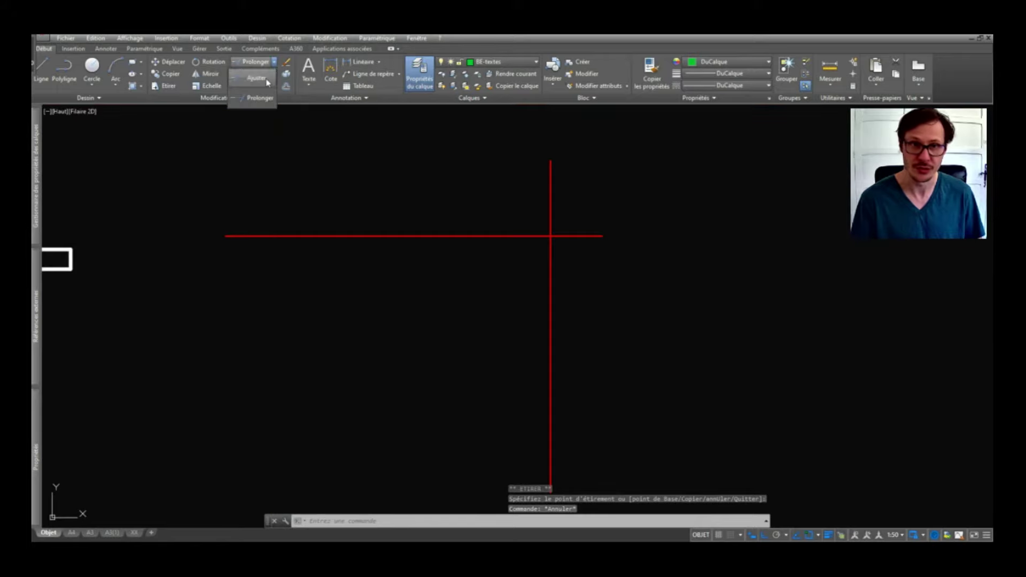
# Trim the horizontal line's overhang at the vertical line with Ajuster.
pyautogui.click(267, 81)
pyautogui.click(574, 206)
pyautogui.click(526, 222)
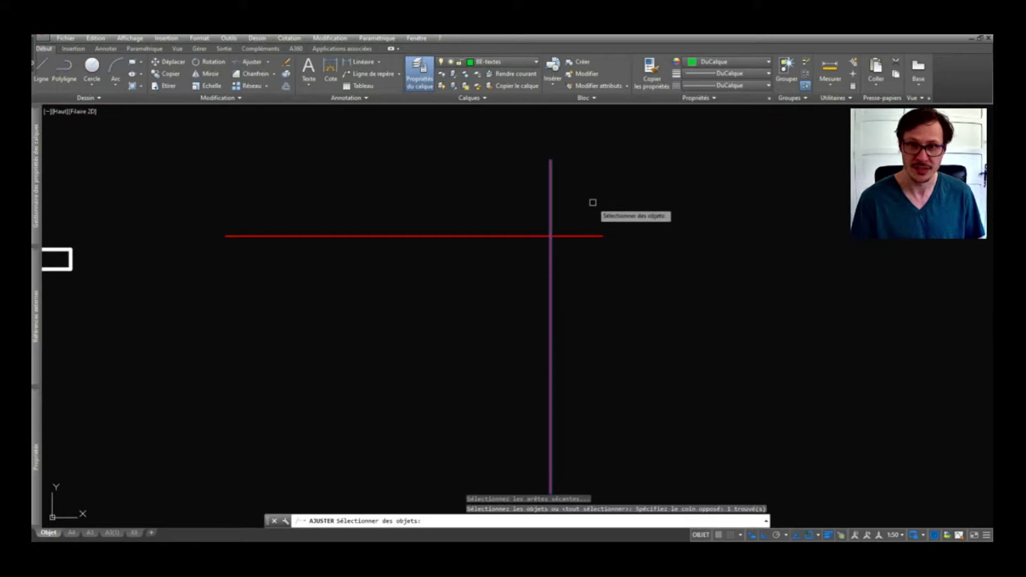
pyautogui.press('Return')
pyautogui.click(570, 236)
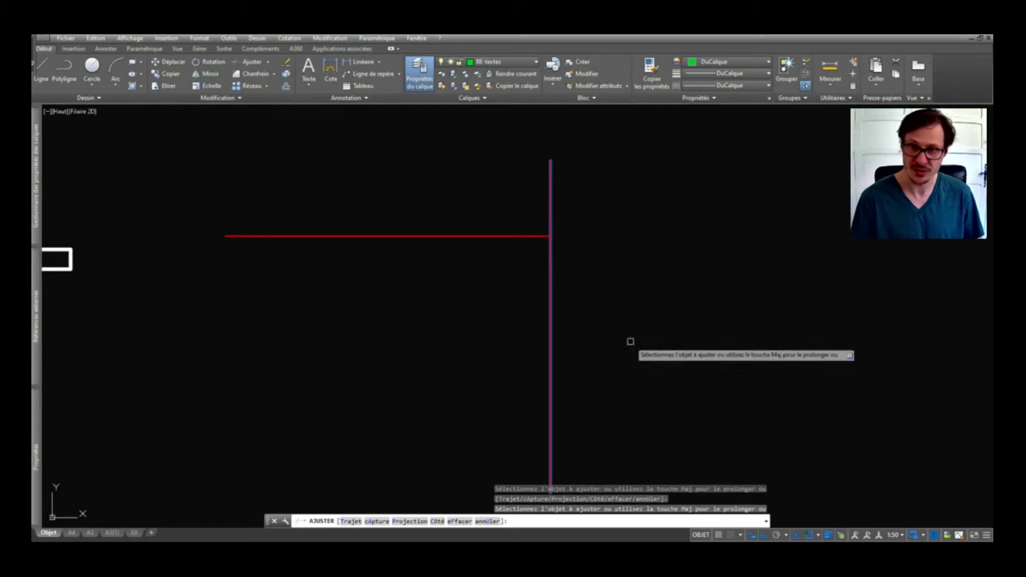
pyautogui.press('Return')
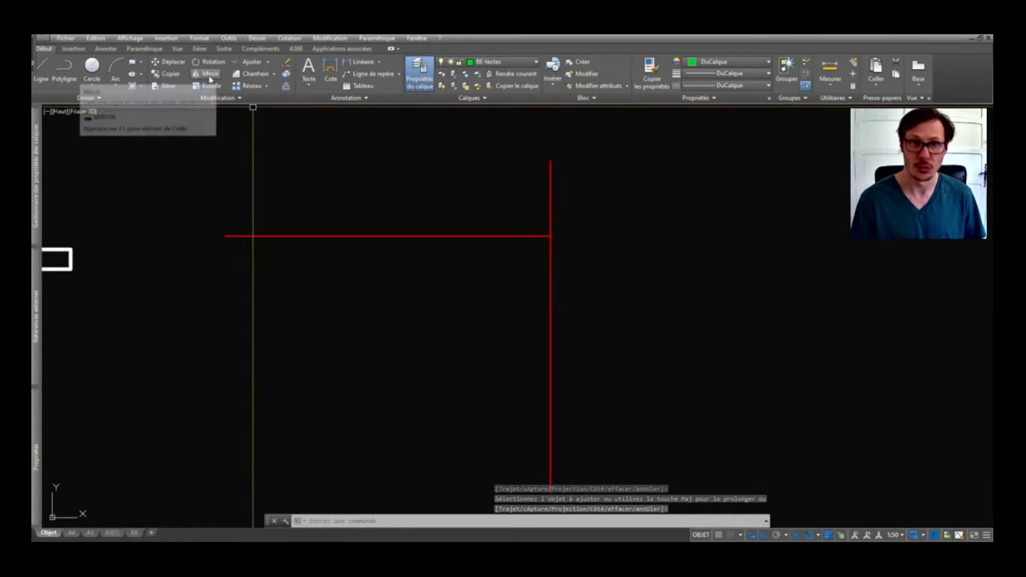
# Mirror the horizontal red line across the vertical red line, keeping the source line.
pyautogui.click(209, 74)
pyautogui.click(484, 232)
pyautogui.click(454, 268)
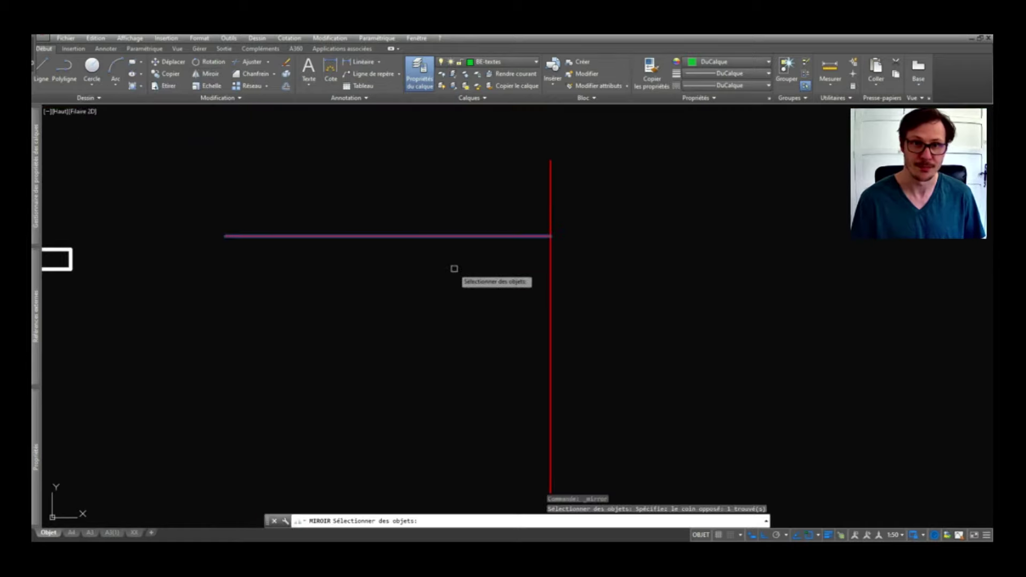
pyautogui.press('Return')
pyautogui.click(551, 160)
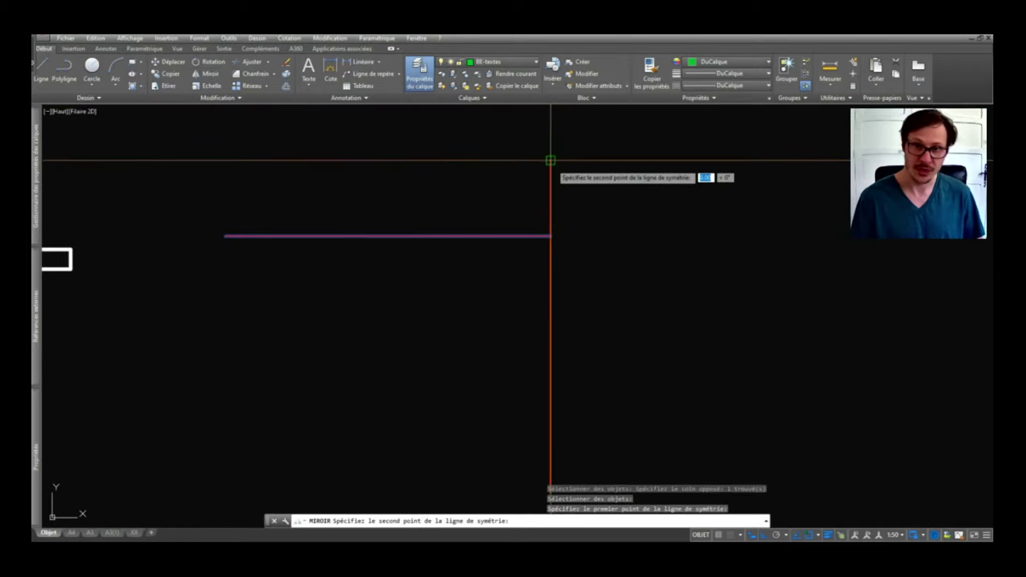
pyautogui.click(552, 133)
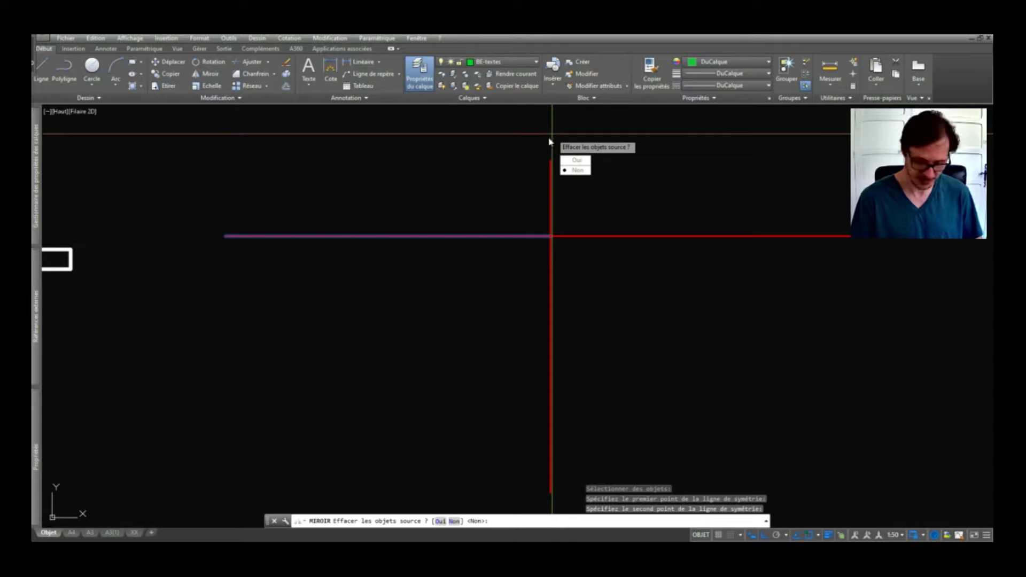
pyautogui.click(576, 170)
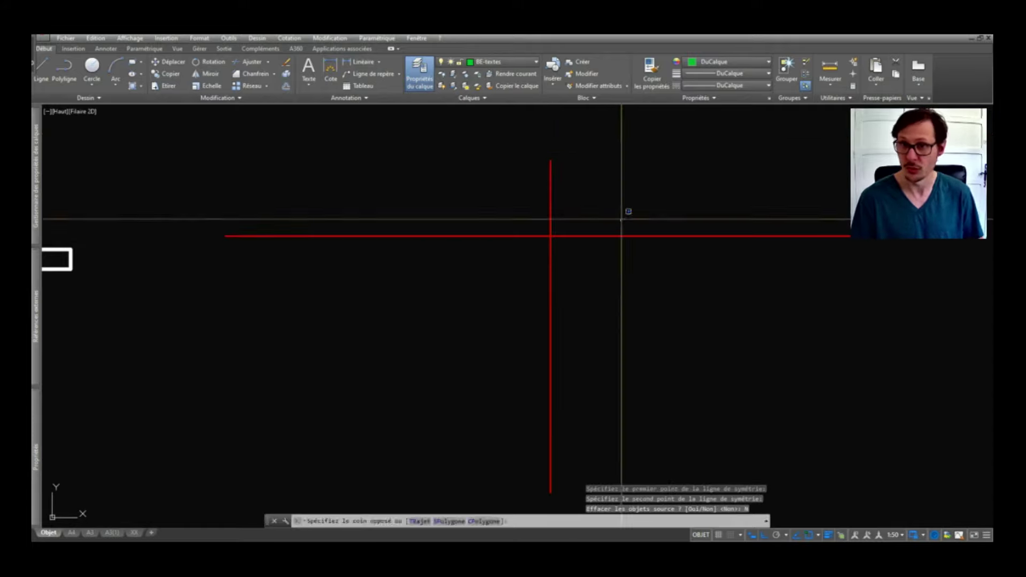
# Erase the mirrored right-hand copy of the horizontal line.
pyautogui.click(588, 236)
pyautogui.click(546, 230)
pyautogui.press('Delete')
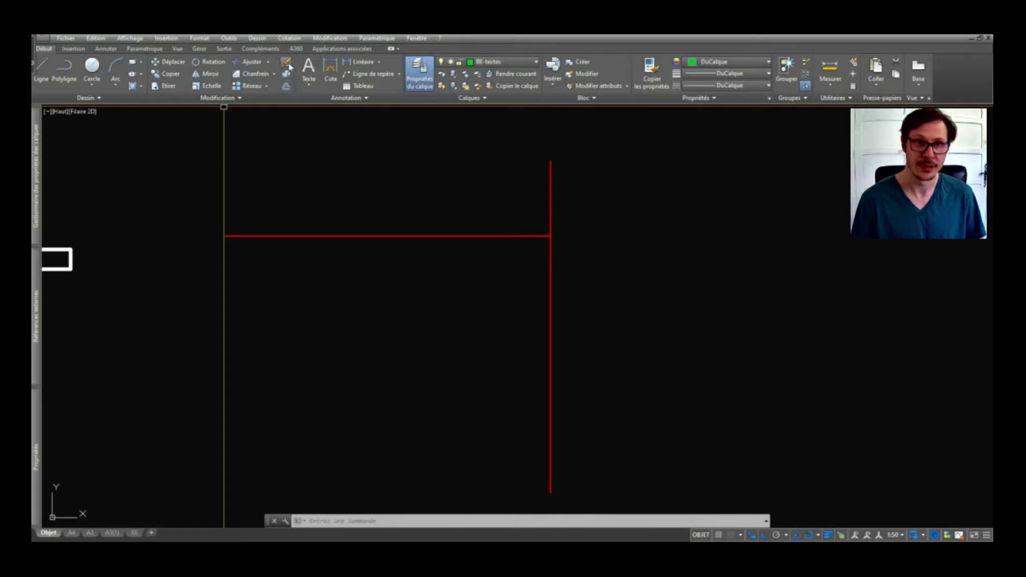
# Delete the vertical red line, undo it, then delete it again.
pyautogui.click(575, 164)
pyautogui.click(552, 184)
pyautogui.press('Delete')
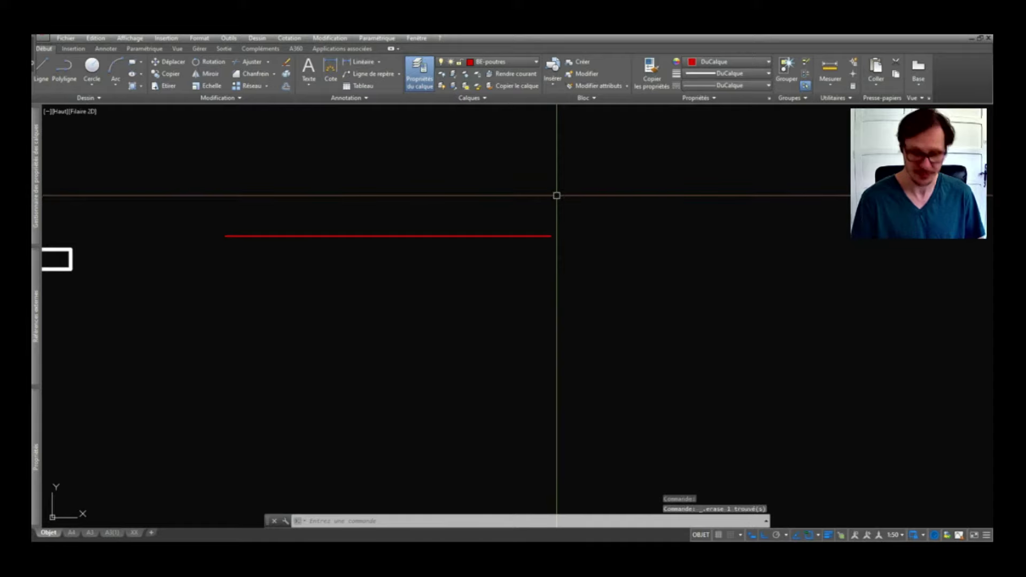
pyautogui.hotkey('ctrl', 'z')
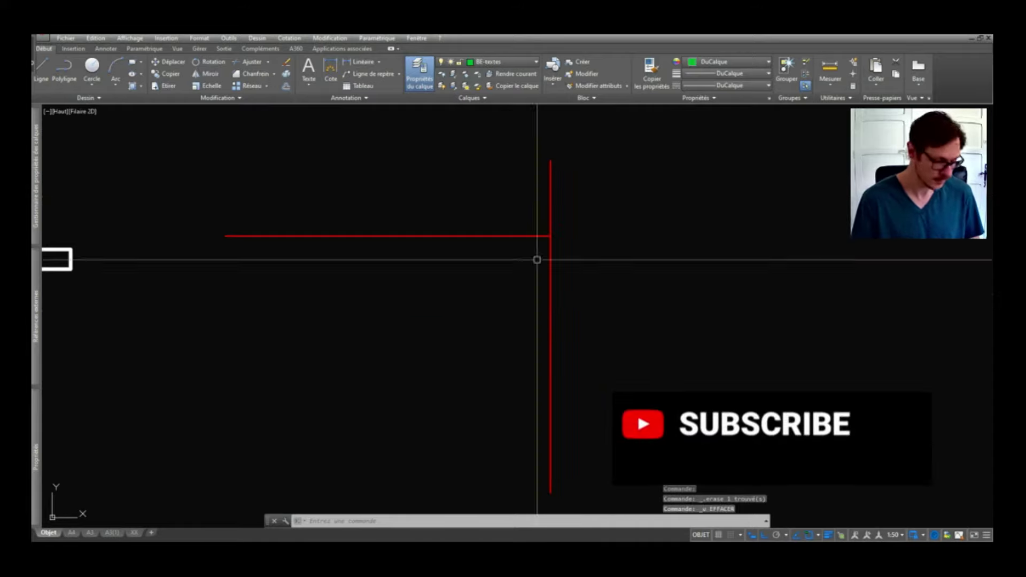
pyautogui.click(550, 208)
pyautogui.click(487, 211)
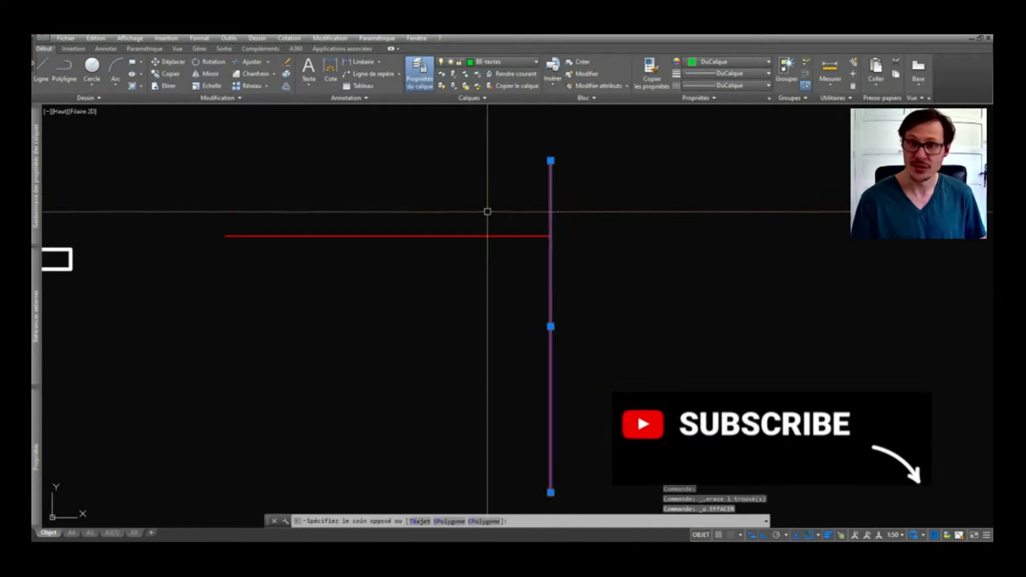
pyautogui.press('Delete')
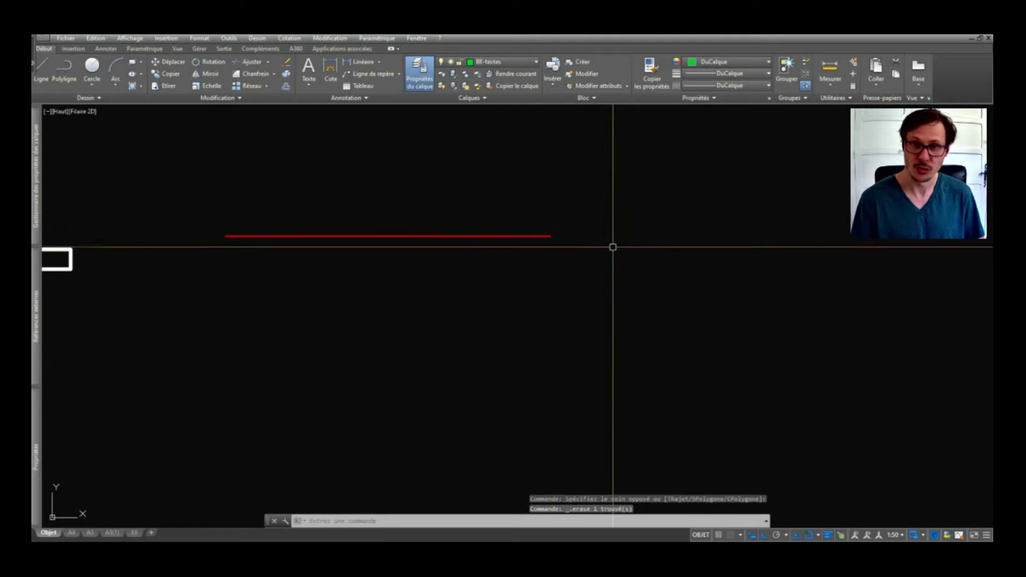
# Toggle undo and redo on the deletion, leaving the vertical line erased.
pyautogui.hotkey('ctrl', 'z')
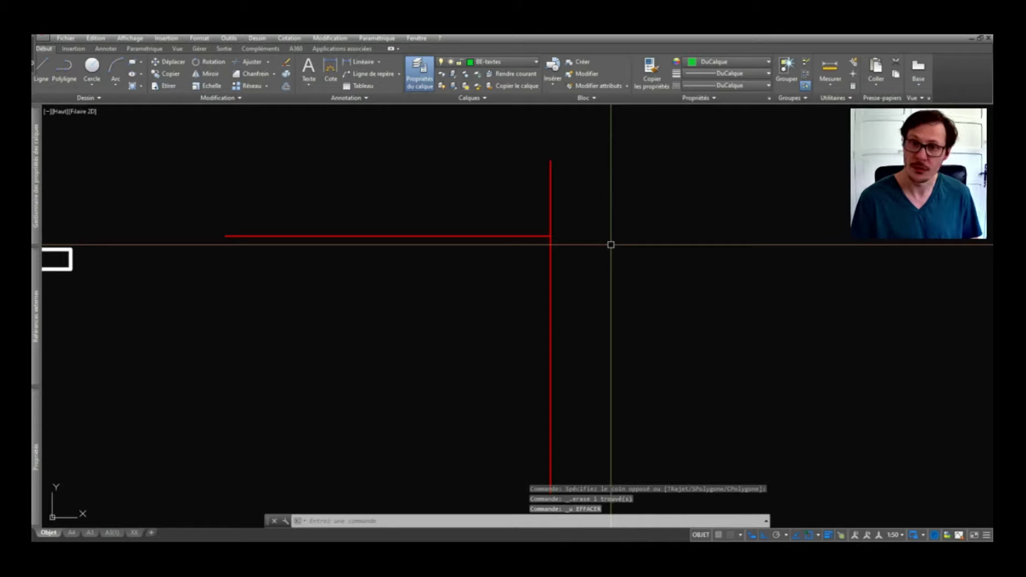
pyautogui.hotkey('ctrl', 'y')
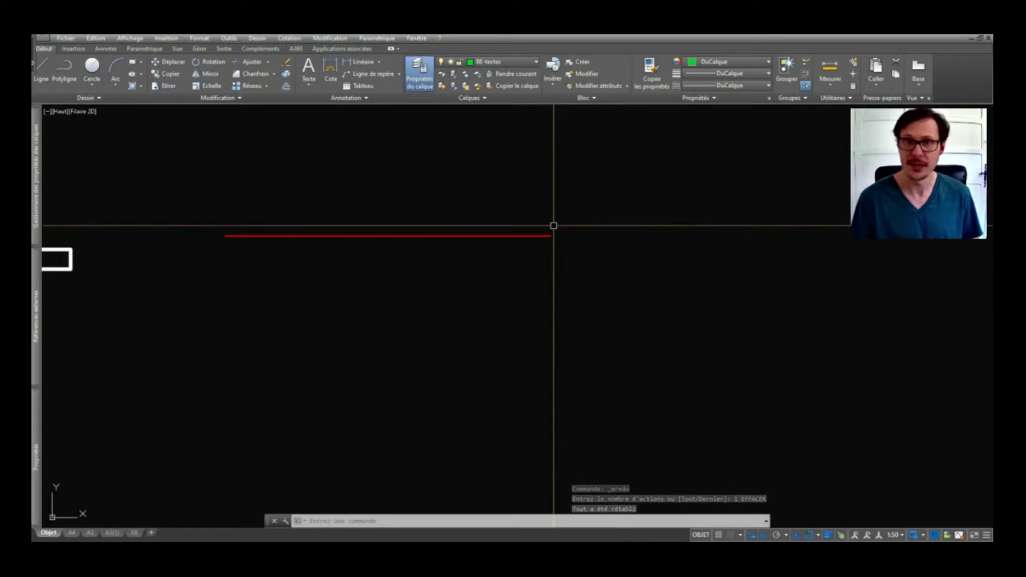
pyautogui.hotkey('ctrl', 'z')
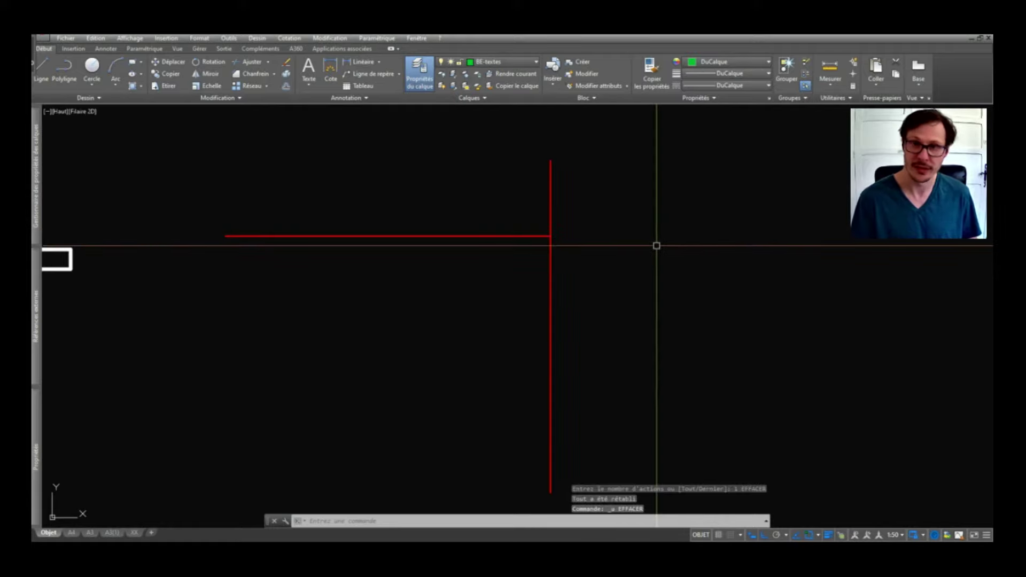
pyautogui.hotkey('ctrl', 'y')
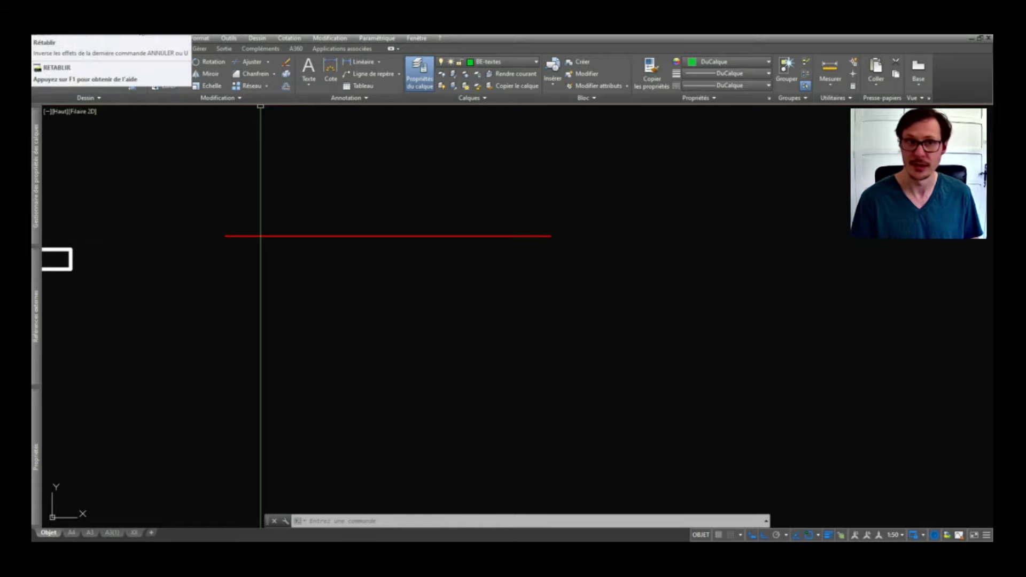
pyautogui.click(415, 108)
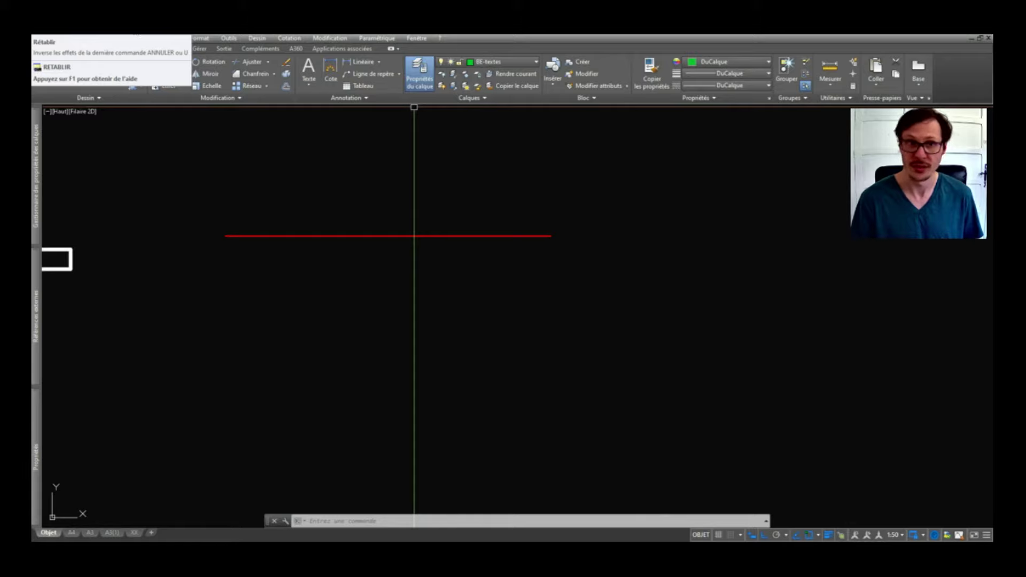
pyautogui.click(398, 171)
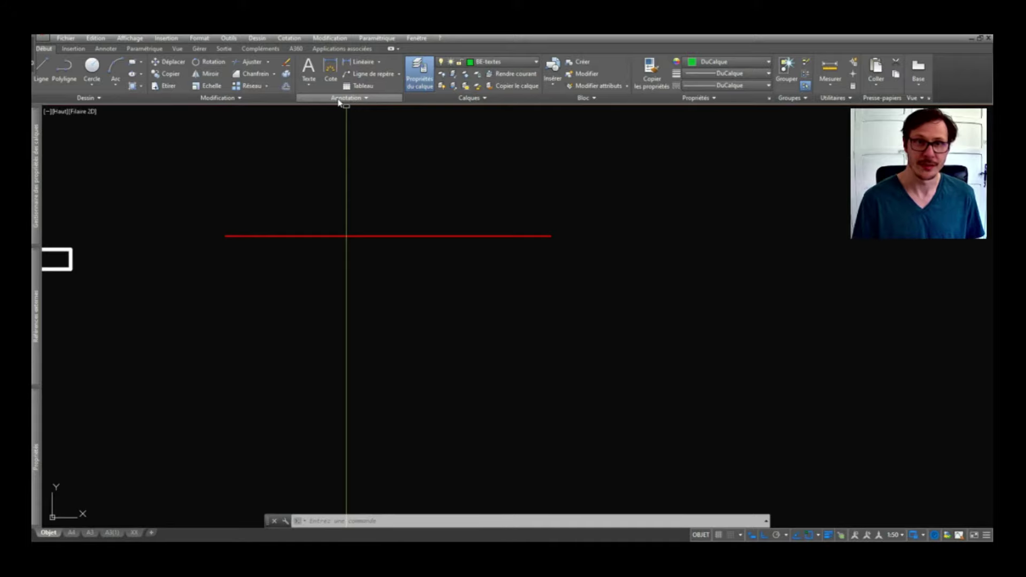
# Recentre the view on the beam rectangles and the red lines.
pyautogui.scroll(-4, 502, 178)
pyautogui.moveTo(332, 211); pyautogui.dragTo(638, 241, button='middle')
pyautogui.scroll(2, 727, 260)
pyautogui.moveTo(727, 260); pyautogui.dragTo(708, 258, button='middle')
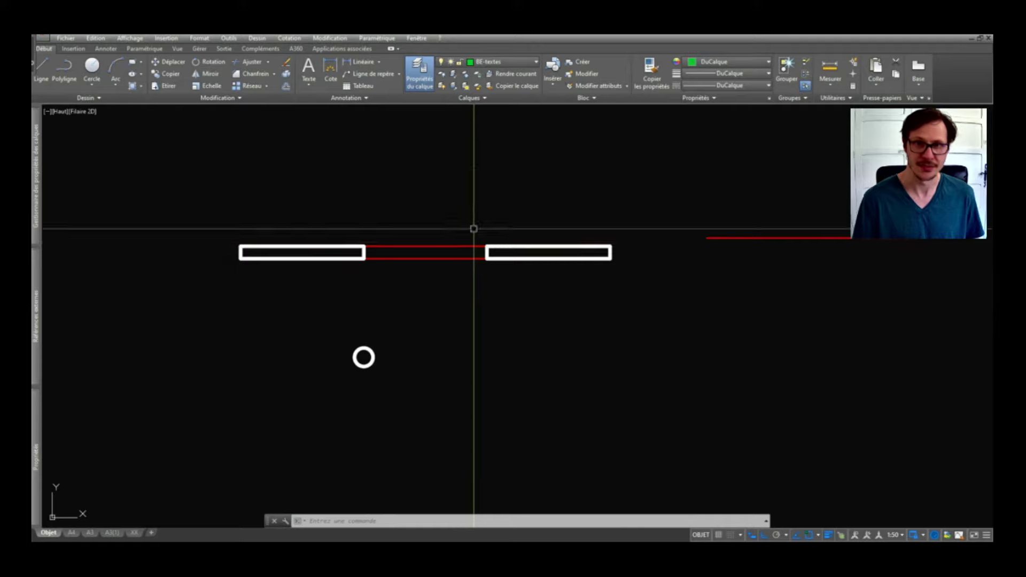
pyautogui.moveTo(473, 229); pyautogui.dragTo(287, 199, button='middle')
pyautogui.moveTo(419, 263); pyautogui.dragTo(490, 278, button='middle')
pyautogui.moveTo(660, 234); pyautogui.dragTo(703, 231, button='middle')
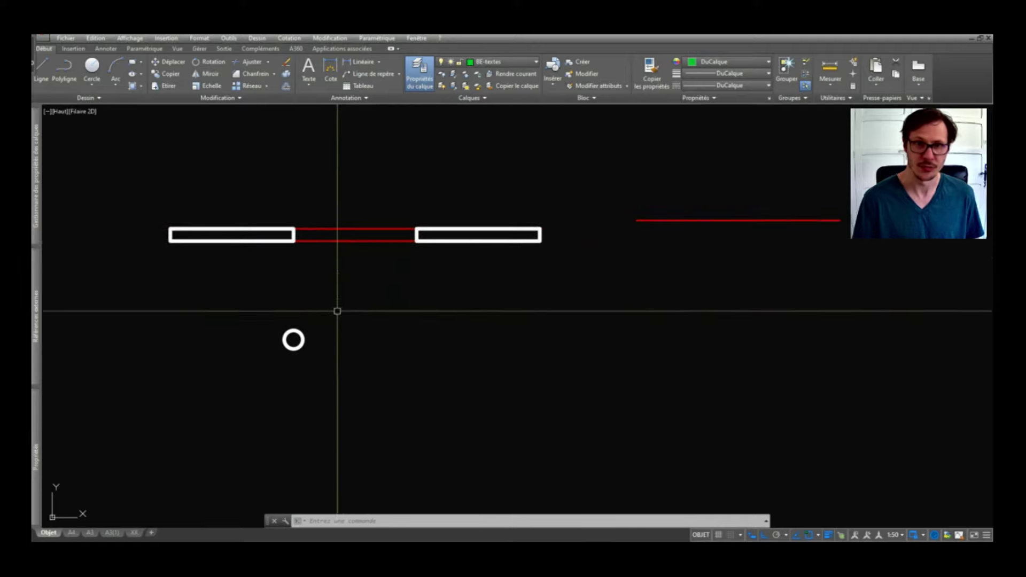
# Erase the stray red line to the right of the beam and start a multiline text.
pyautogui.click(778, 199)
pyautogui.click(753, 247)
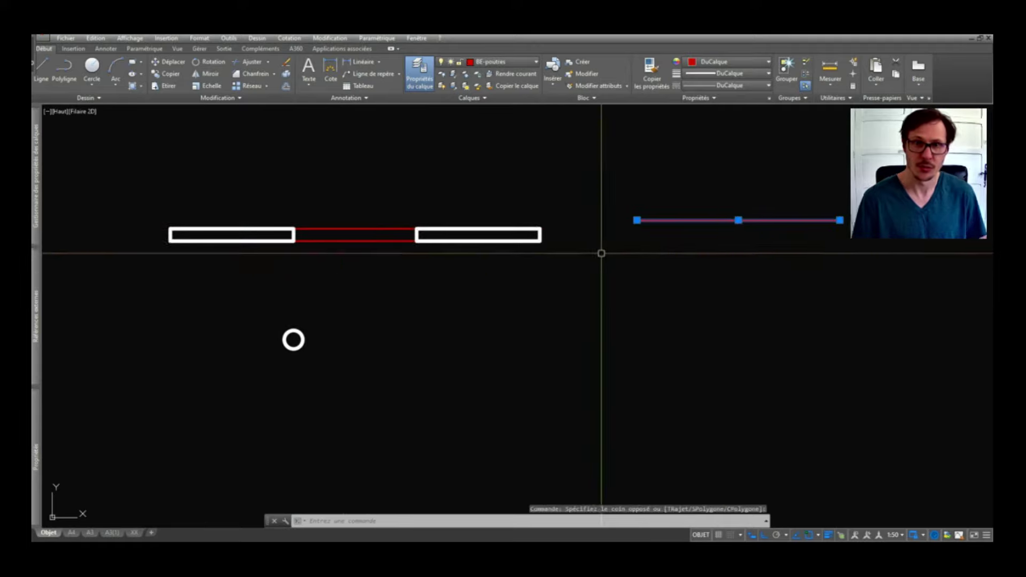
pyautogui.press('Delete')
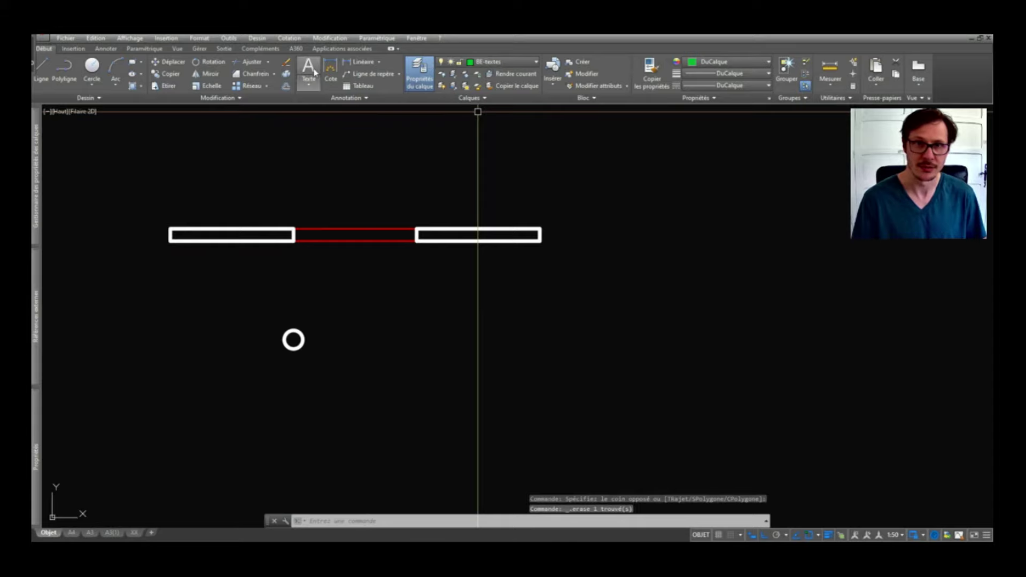
pyautogui.click(314, 72)
# Write the multiline text 'linteau' in a box above the gap between rectangles.
pyautogui.click(323, 196)
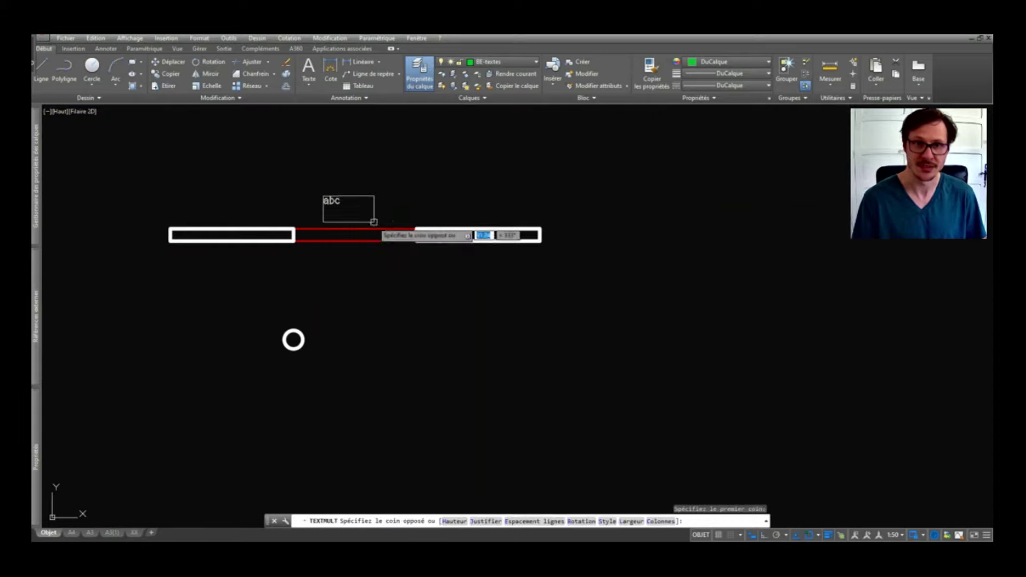
pyautogui.click(394, 238)
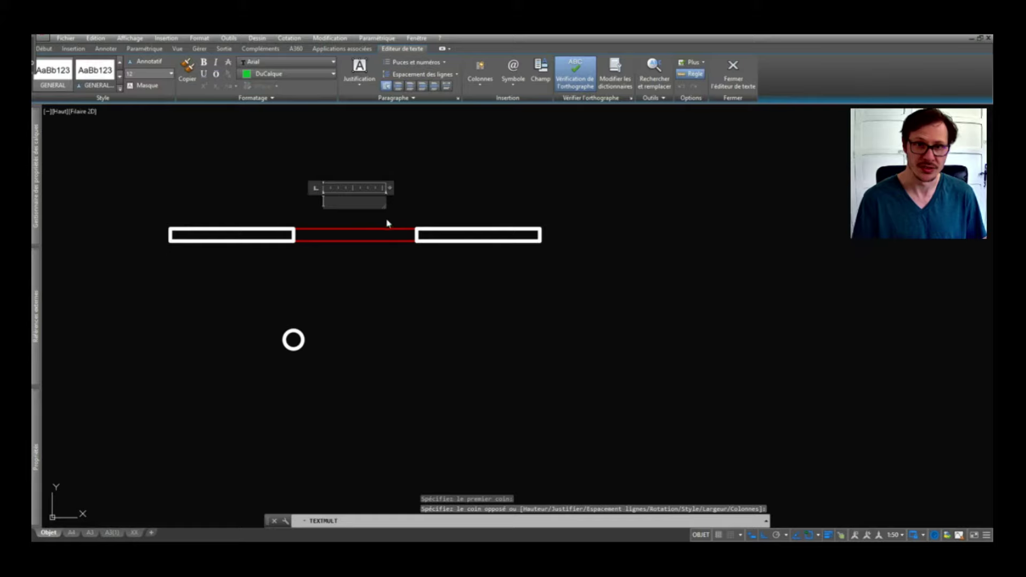
pyautogui.write('te')
pyautogui.press('BackSpace')
pyautogui.press('BackSpace')
pyautogui.write('linteau')
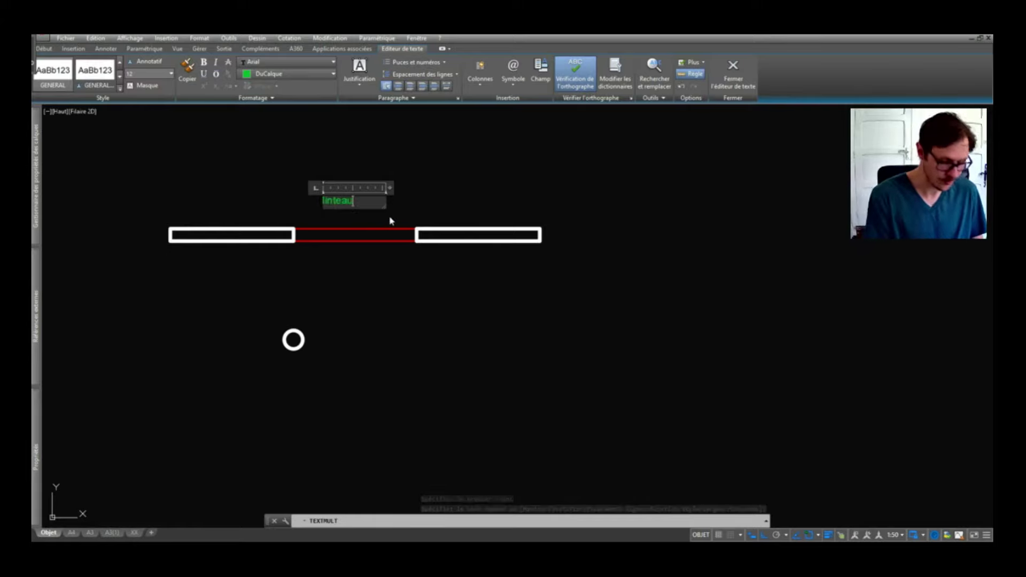
pyautogui.click(388, 218)
# Move the linteau label down above the gap and browse the text type list.
pyautogui.scroll(4, 342, 205)
pyautogui.click(353, 187)
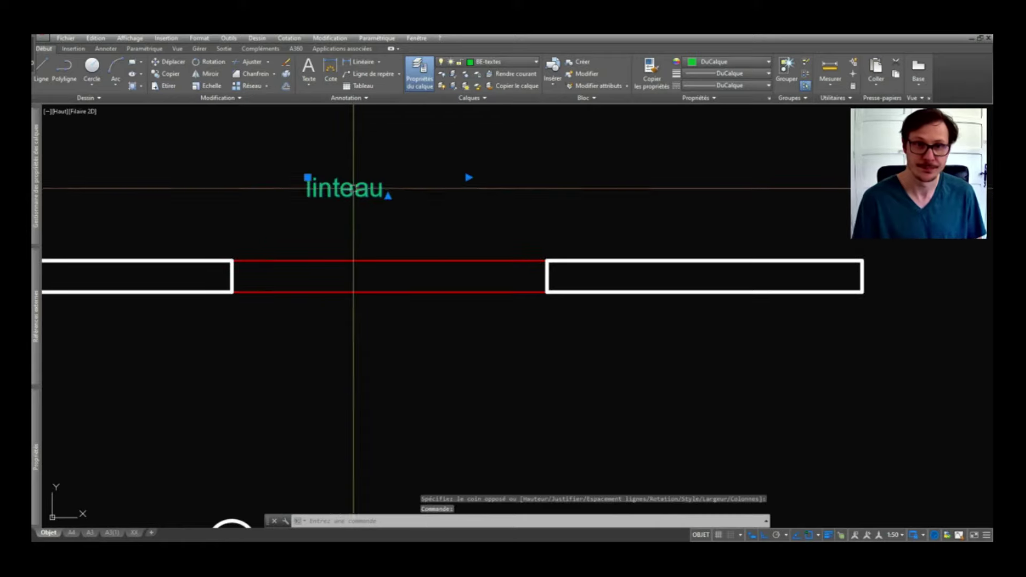
pyautogui.moveTo(362, 189); pyautogui.dragTo(395, 232)
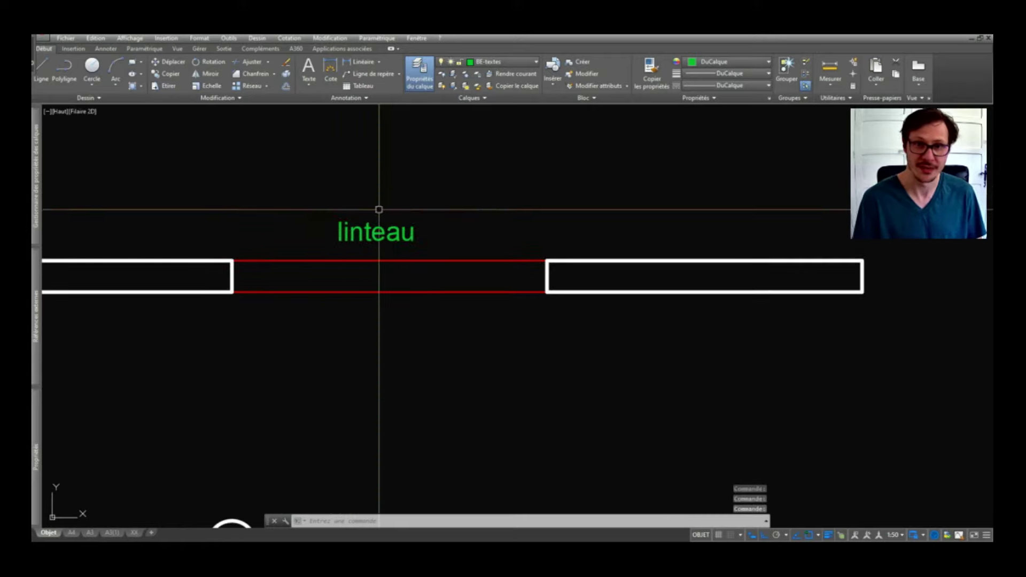
pyautogui.click(315, 86)
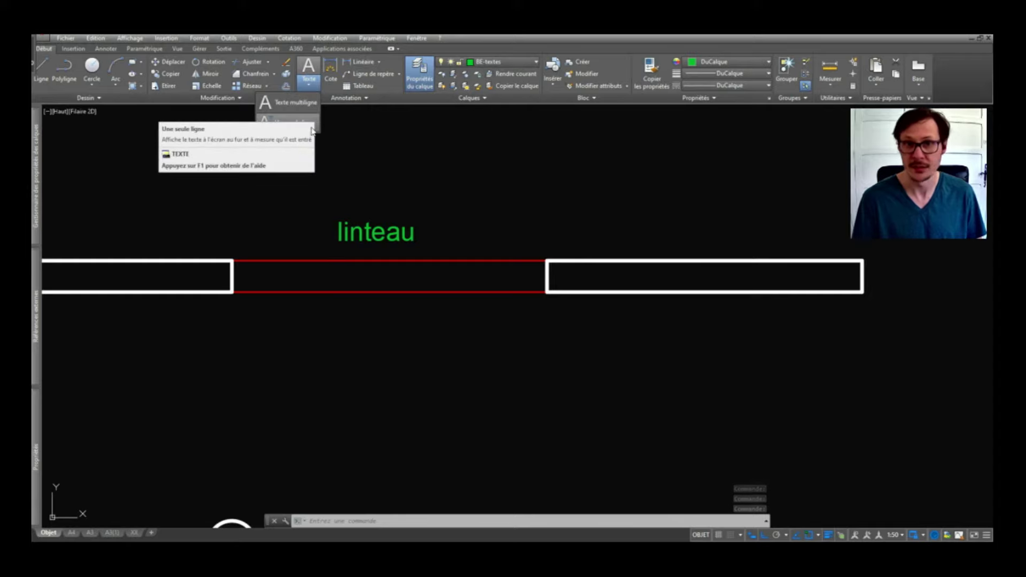
pyautogui.click(408, 156)
pyautogui.click(398, 210)
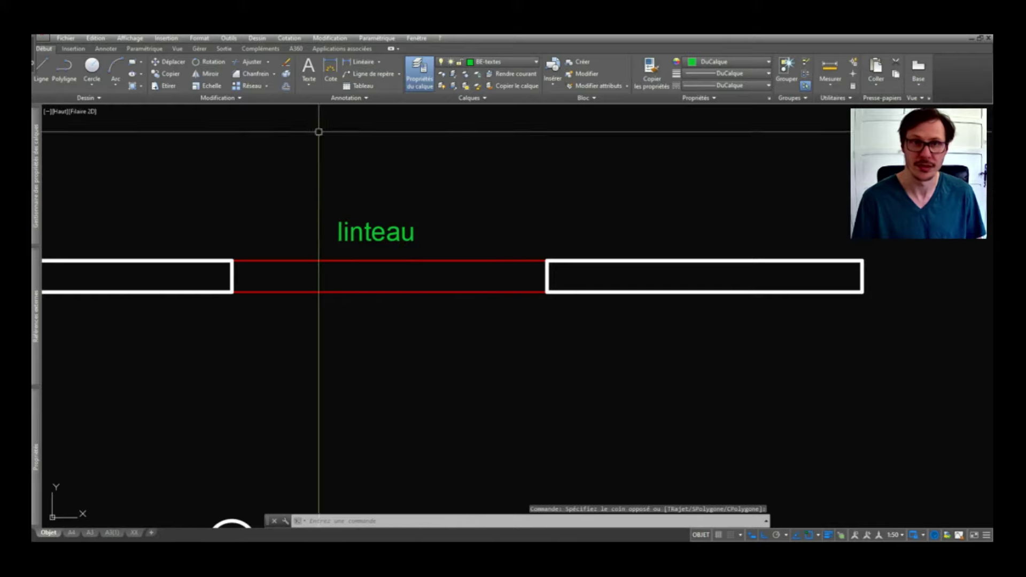
pyautogui.click(315, 86)
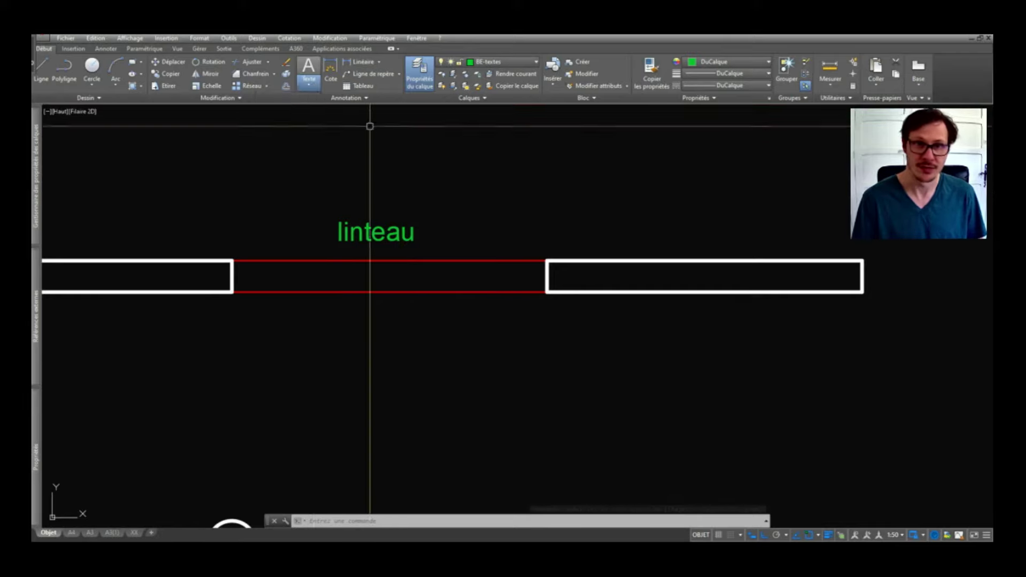
pyautogui.click(377, 239)
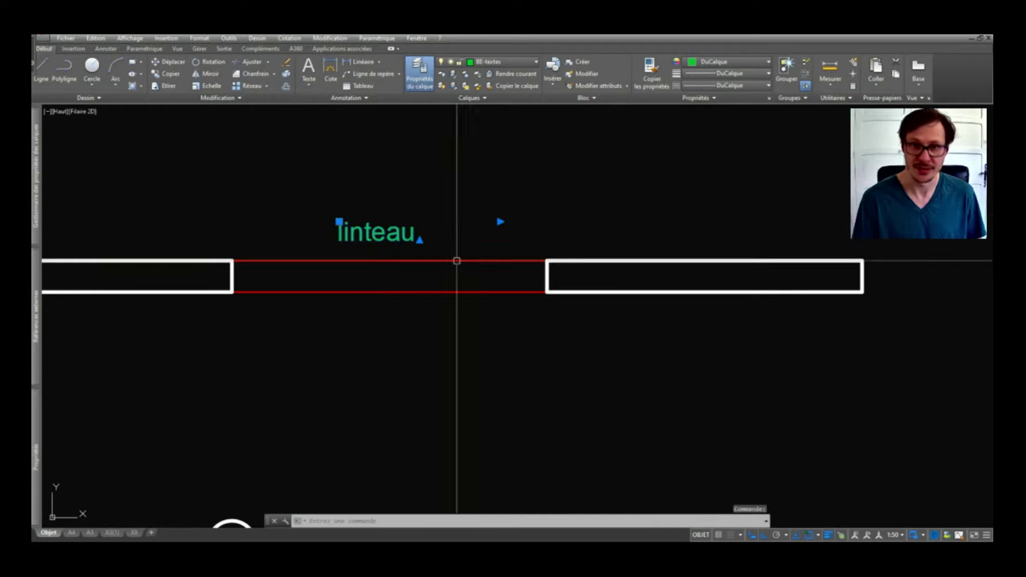
# Copy the linteau label with CP over the right rectangle.
pyautogui.write('cp')
pyautogui.press('Return')
pyautogui.click(398, 193)
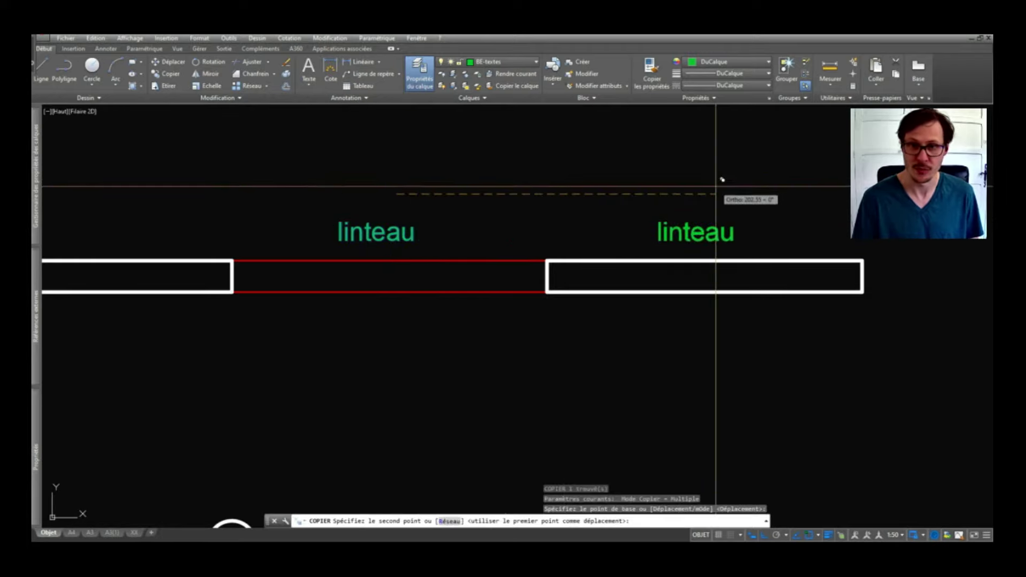
pyautogui.click(717, 190)
pyautogui.press('Return')
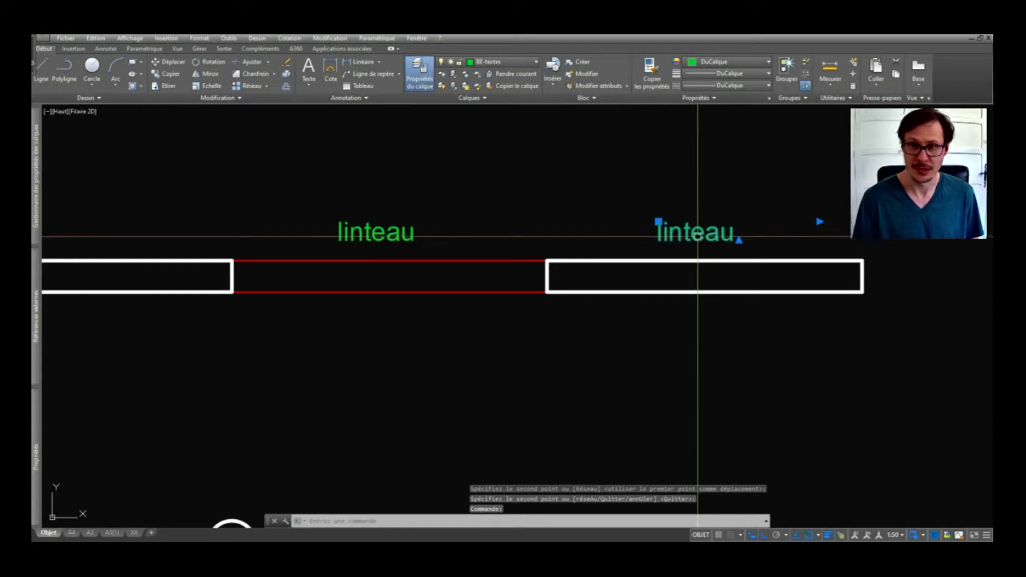
# Delete the extra linteau label, keeping one above the red lintel.
pyautogui.write('p')
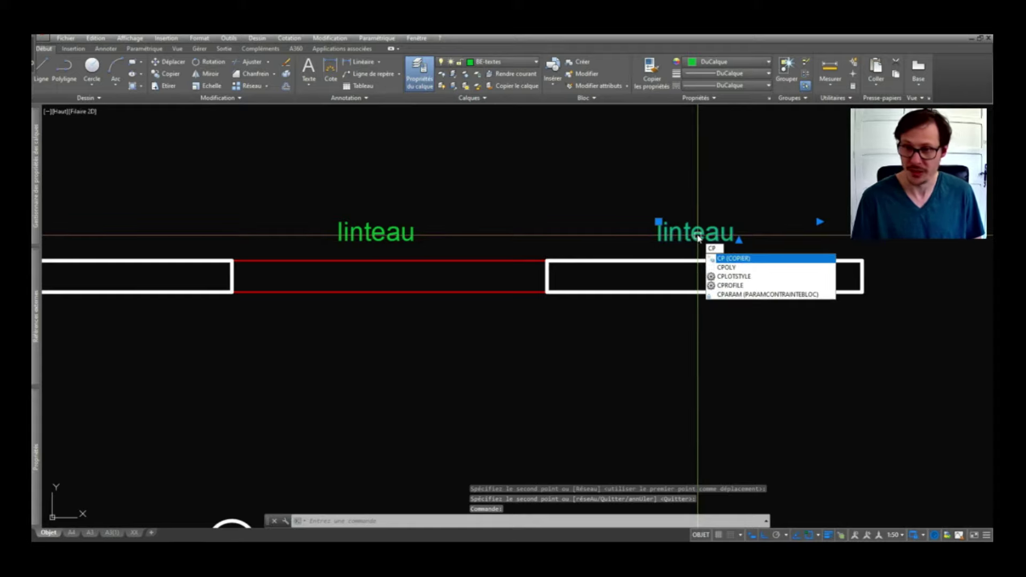
pyautogui.press('Escape')
pyautogui.press('Escape')
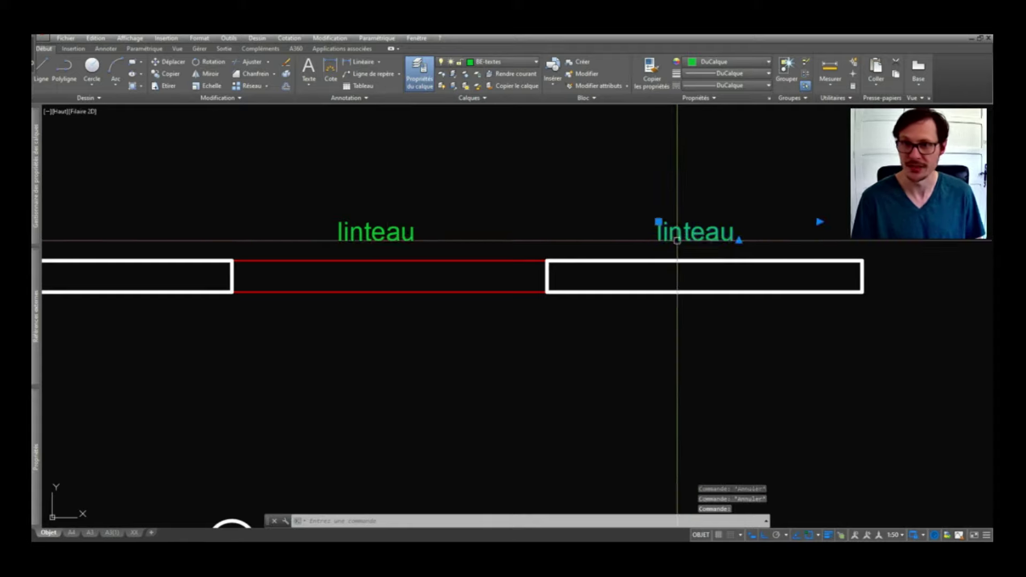
pyautogui.press('Delete')
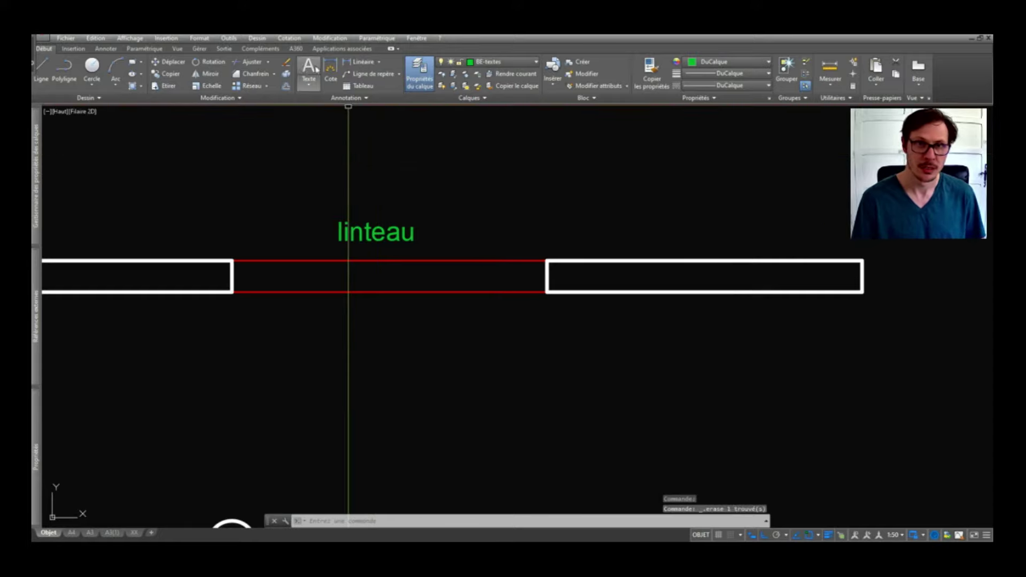
pyautogui.click(331, 69)
# Add a 200 linear dimension across the left rectangle's top.
pyautogui.scroll(-3, 428, 188)
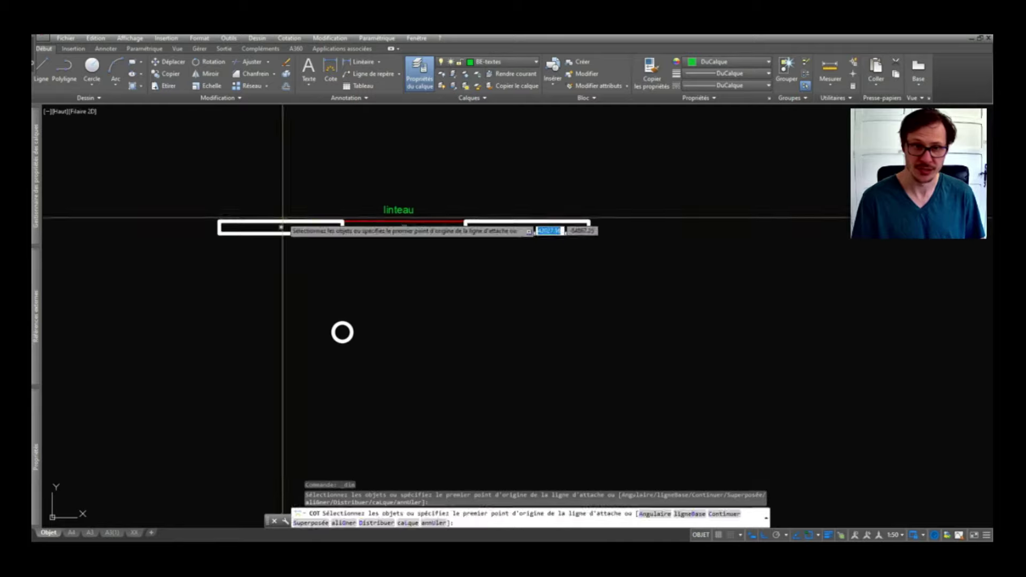
pyautogui.click(281, 221)
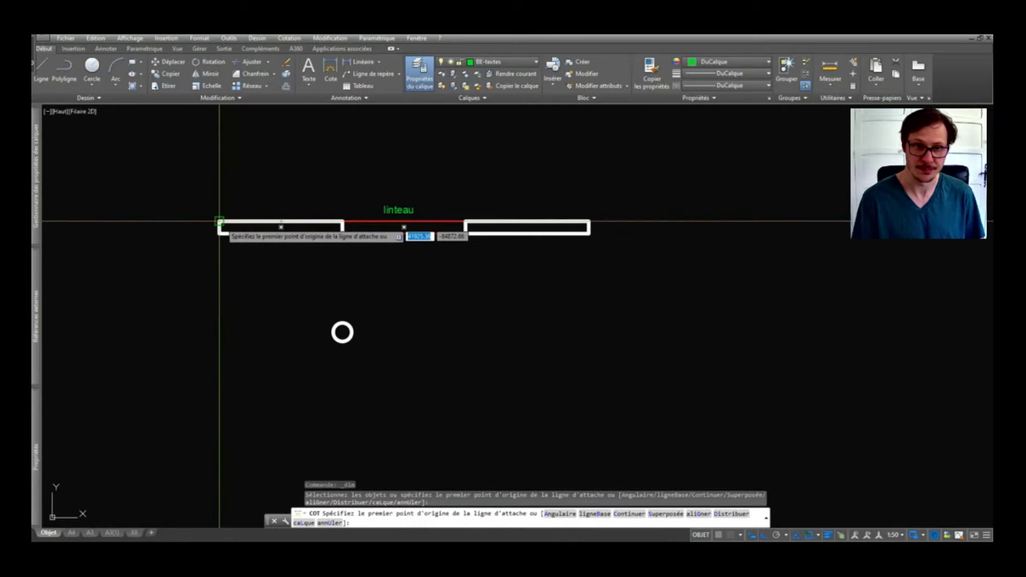
pyautogui.scroll(2, 219, 221)
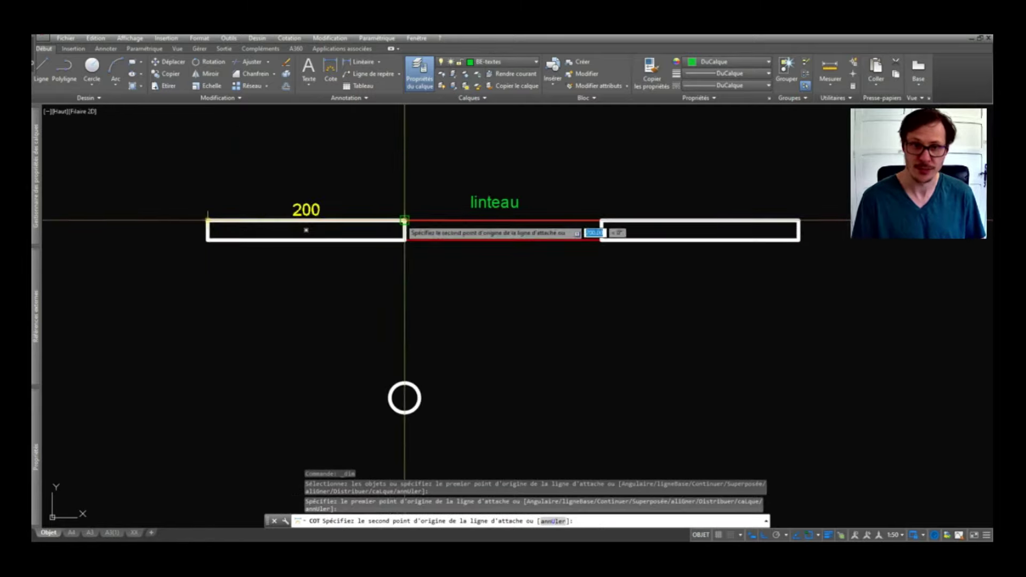
pyautogui.click(406, 220)
pyautogui.click(410, 174)
pyautogui.press('Escape')
# Chain two more 200 dimensions over the red lintel and right rectangle.
pyautogui.click(405, 174)
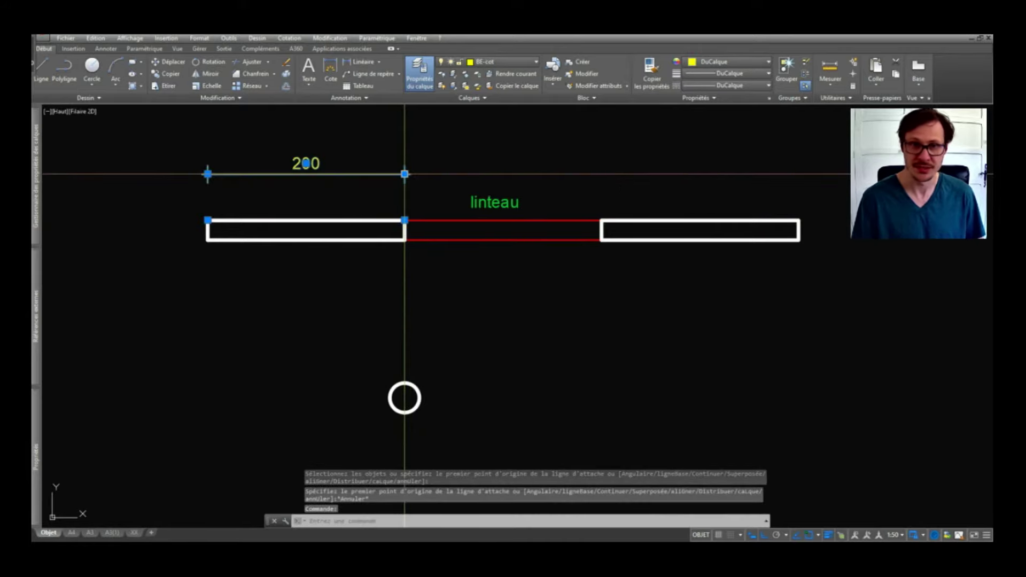
pyautogui.click(447, 206)
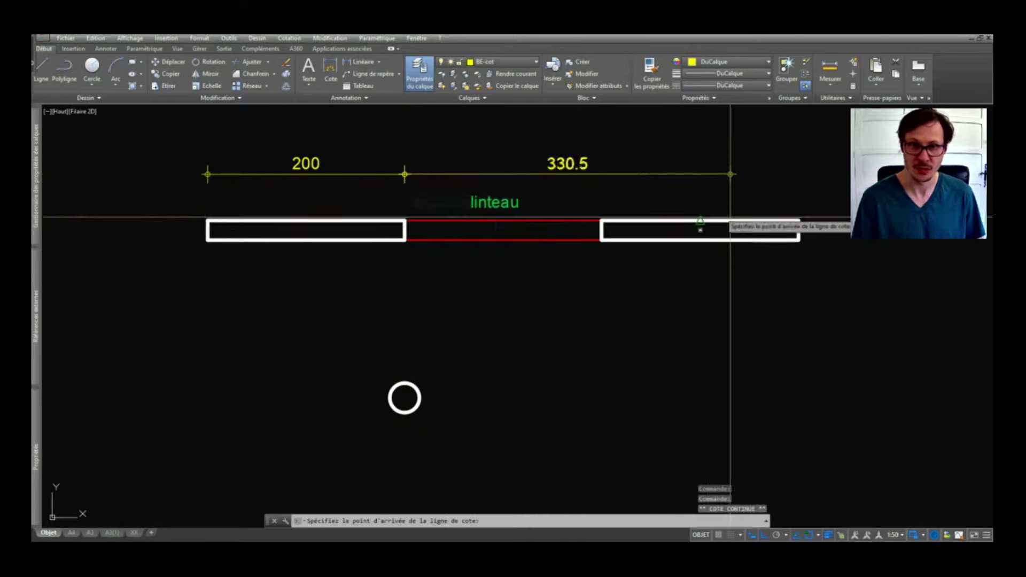
pyautogui.click(602, 220)
pyautogui.click(798, 220)
pyautogui.press('Escape')
pyautogui.scroll(-2, 508, 256)
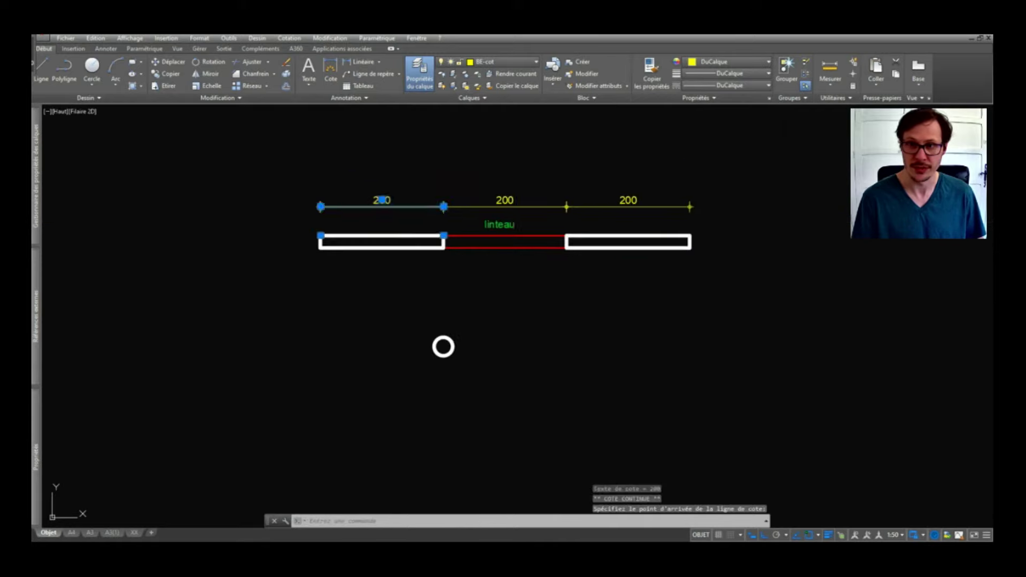
pyautogui.scroll(4, 317, 231)
# Add a vertical 20 height dimension at the beam's left end.
pyautogui.write('cot')
pyautogui.press('Return')
pyautogui.click(324, 243)
pyautogui.click(324, 274)
pyautogui.click(270, 276)
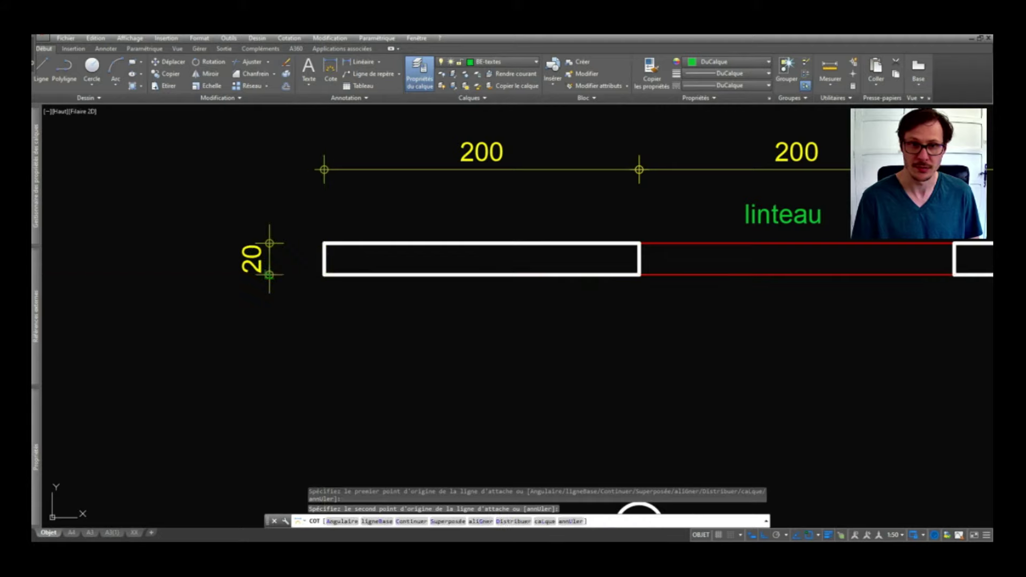
pyautogui.press('Escape')
pyautogui.scroll(-2, 292, 217)
pyautogui.scroll(-2, 392, 194)
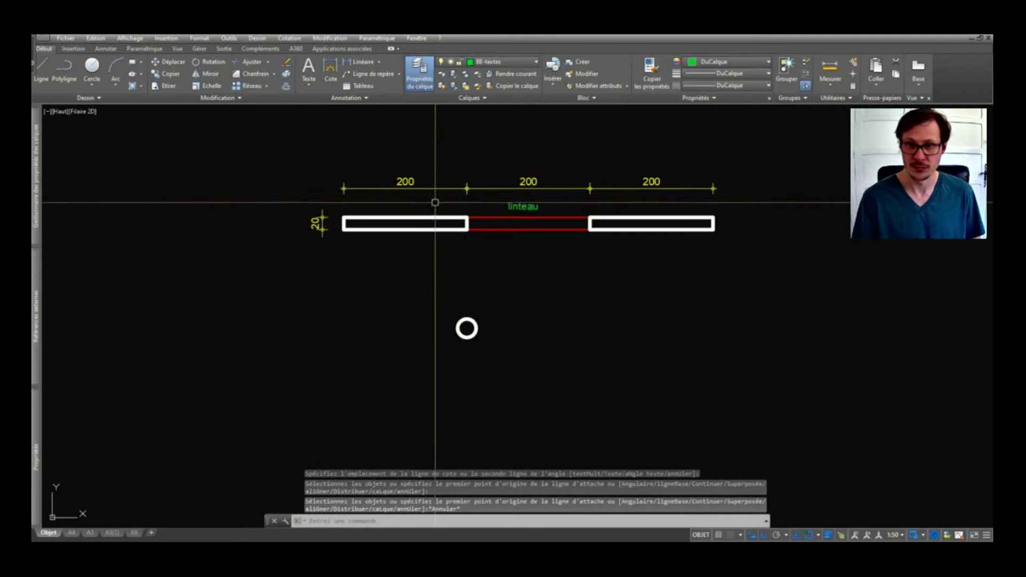
pyautogui.moveTo(527, 185); pyautogui.dragTo(450, 208, button='middle')
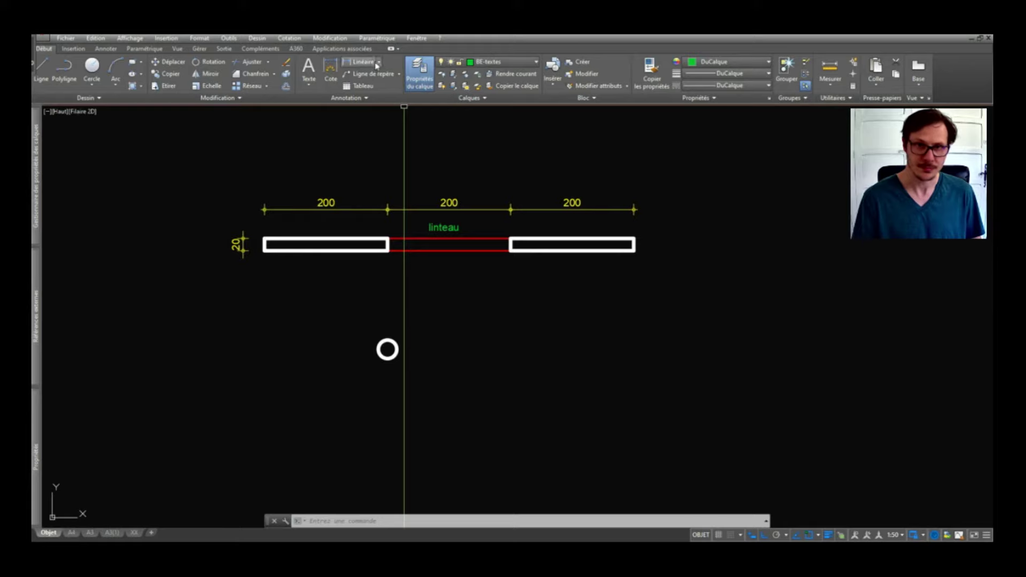
# Place a trial R15 radius dimension on the small circle, then erase it.
pyautogui.click(380, 63)
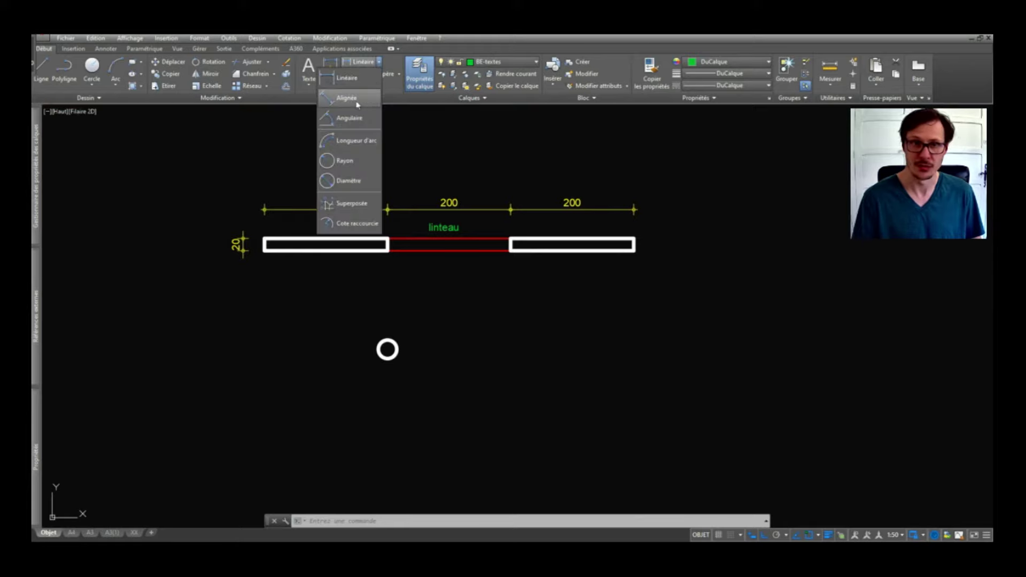
pyautogui.click(345, 160)
pyautogui.click(387, 349)
pyautogui.scroll(4, 396, 331)
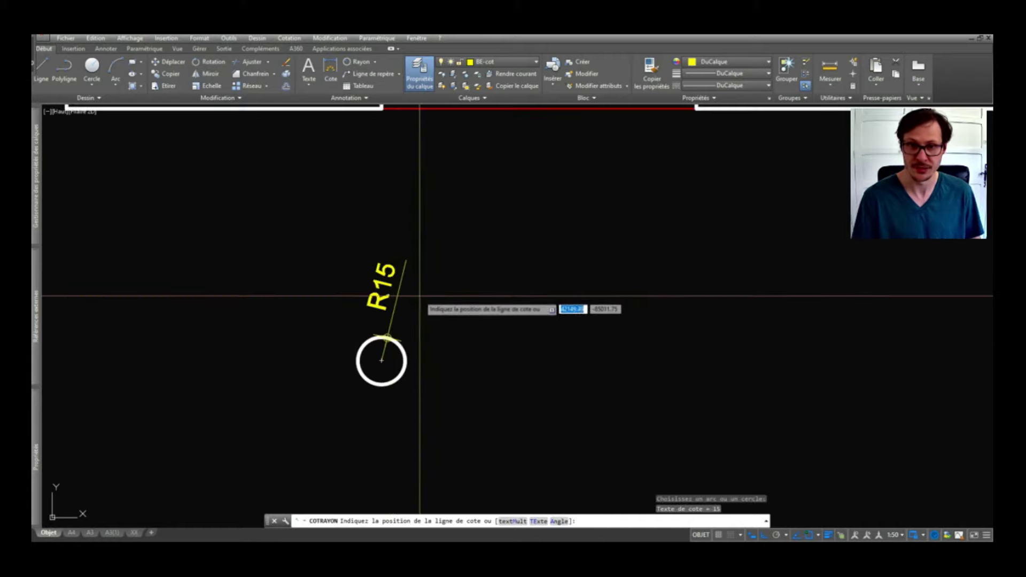
pyautogui.click(420, 295)
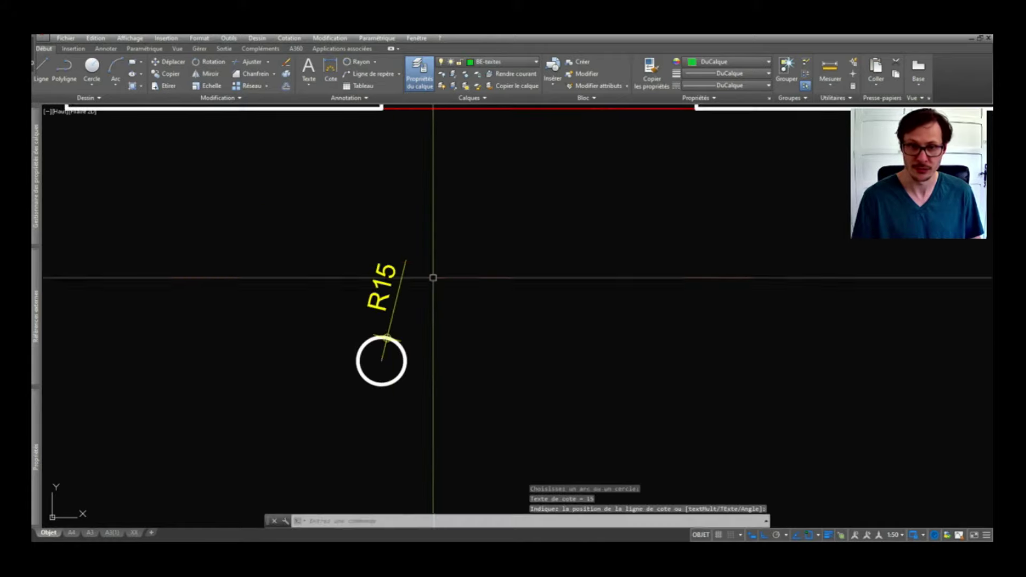
pyautogui.click(406, 248)
pyautogui.click(382, 286)
pyautogui.scroll(-2, 382, 286)
pyautogui.press('Delete')
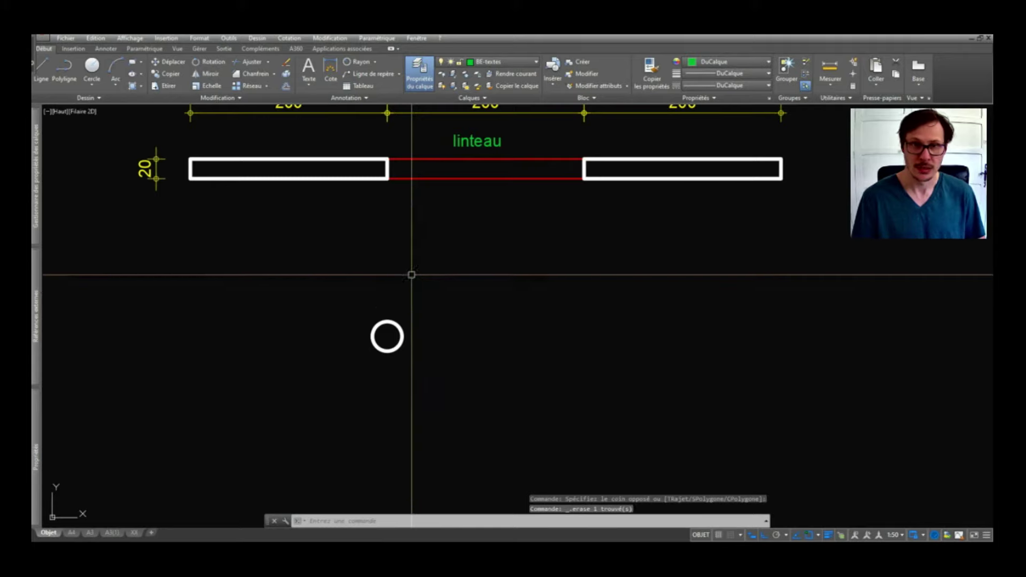
# Dimension the small circle with a Ø30 diameter dimension.
pyautogui.click(376, 62)
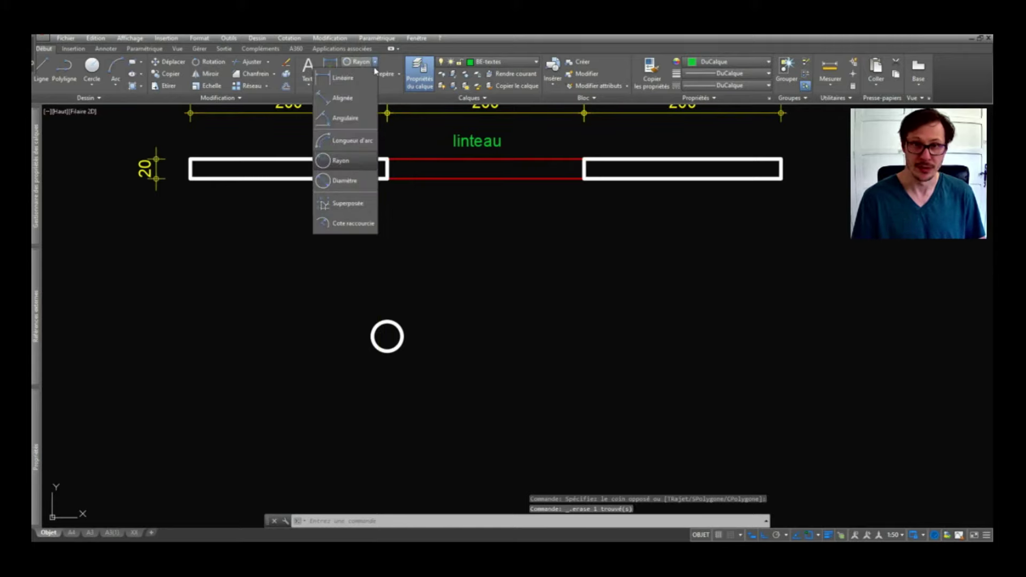
pyautogui.click(355, 180)
pyautogui.click(397, 324)
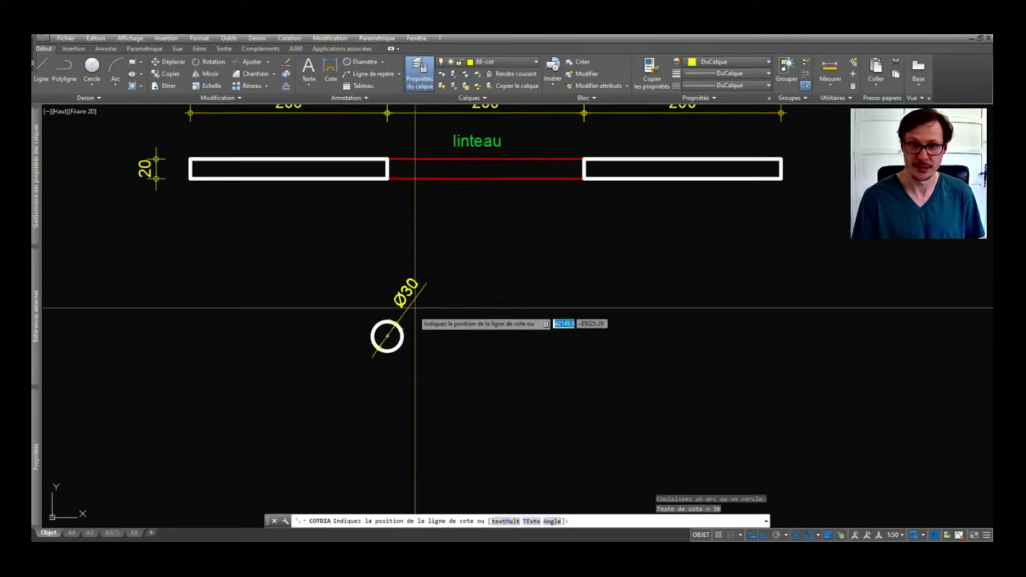
pyautogui.scroll(2, 435, 366)
pyautogui.scroll(-3, 435, 366)
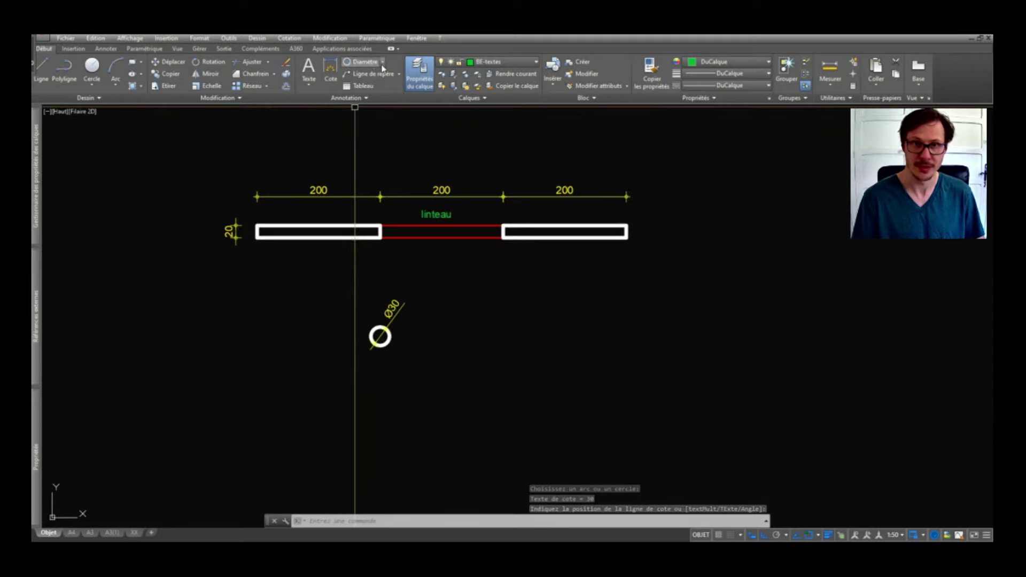
pyautogui.click(383, 67)
pyautogui.click(380, 182)
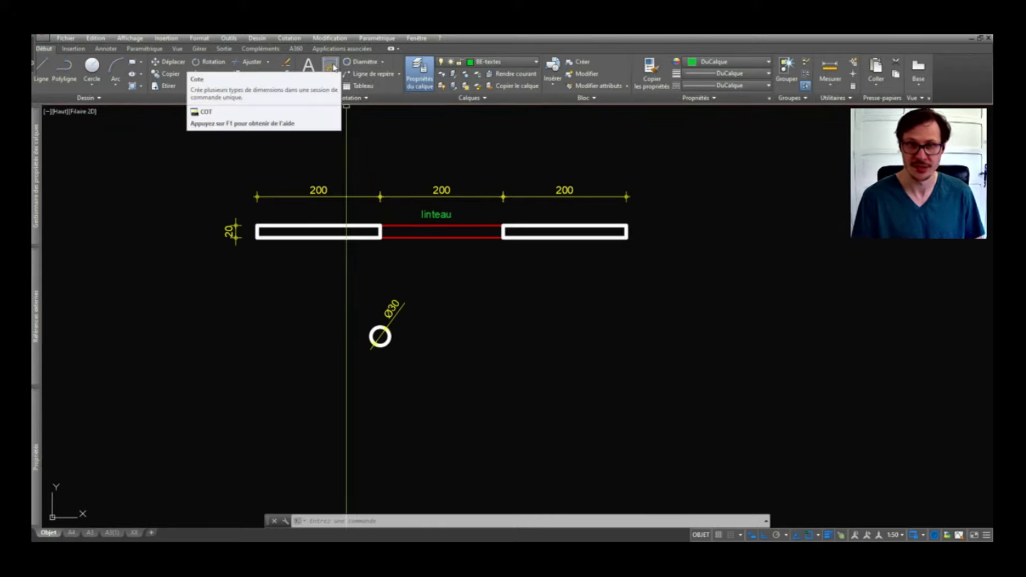
pyautogui.click(333, 67)
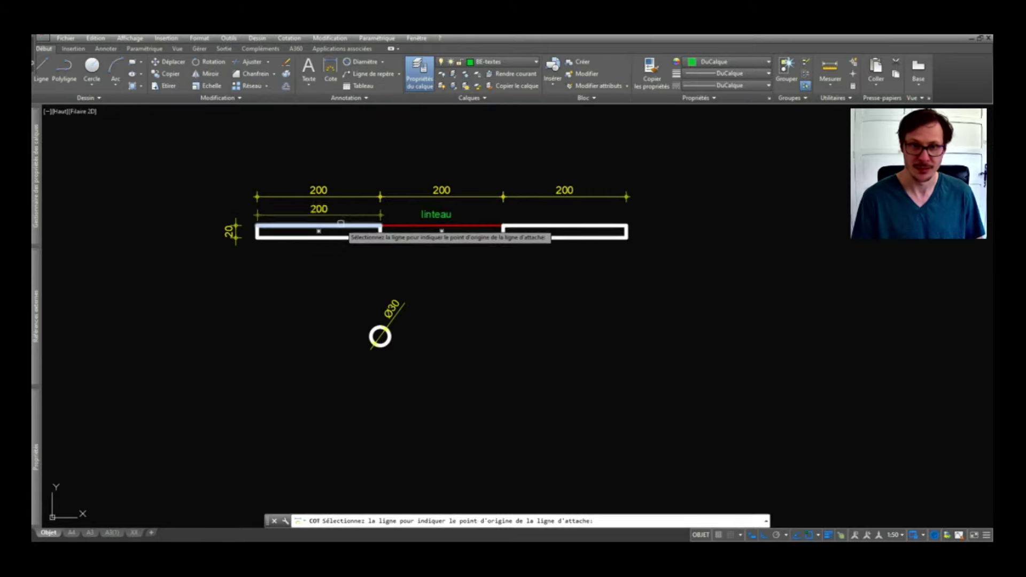
pyautogui.scroll(2, 257, 230)
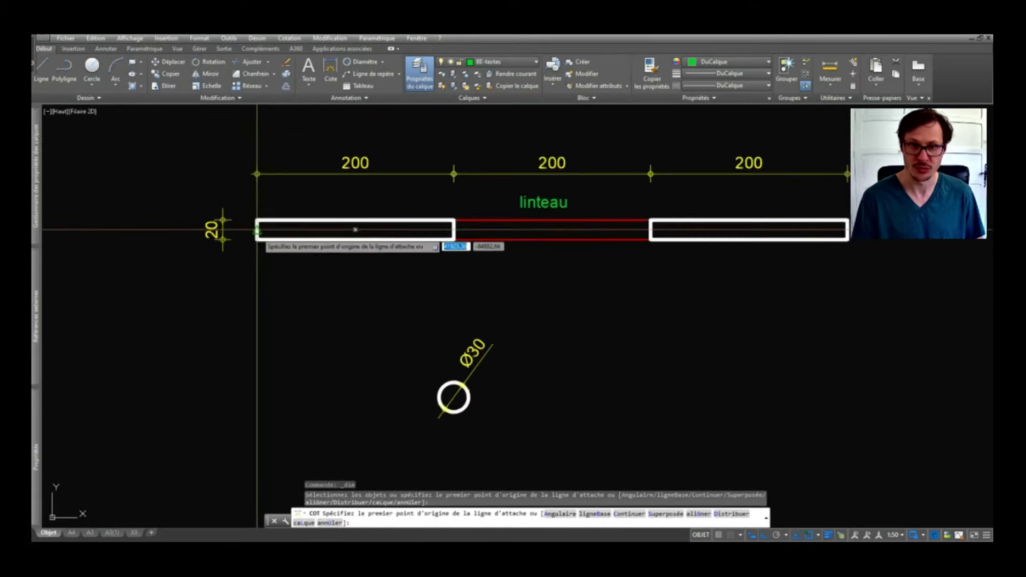
pyautogui.scroll(2, 257, 230)
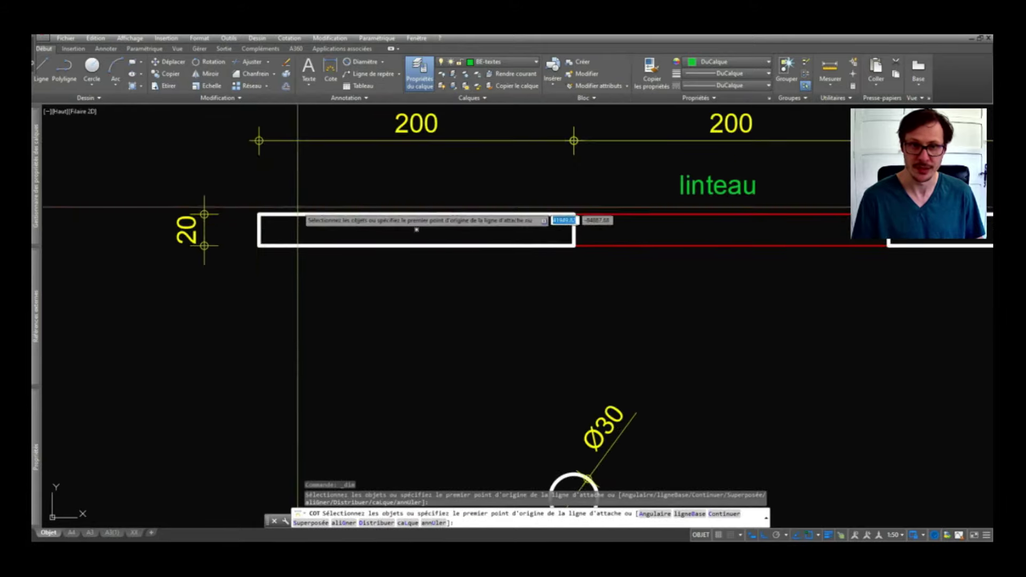
pyautogui.scroll(-2, 298, 207)
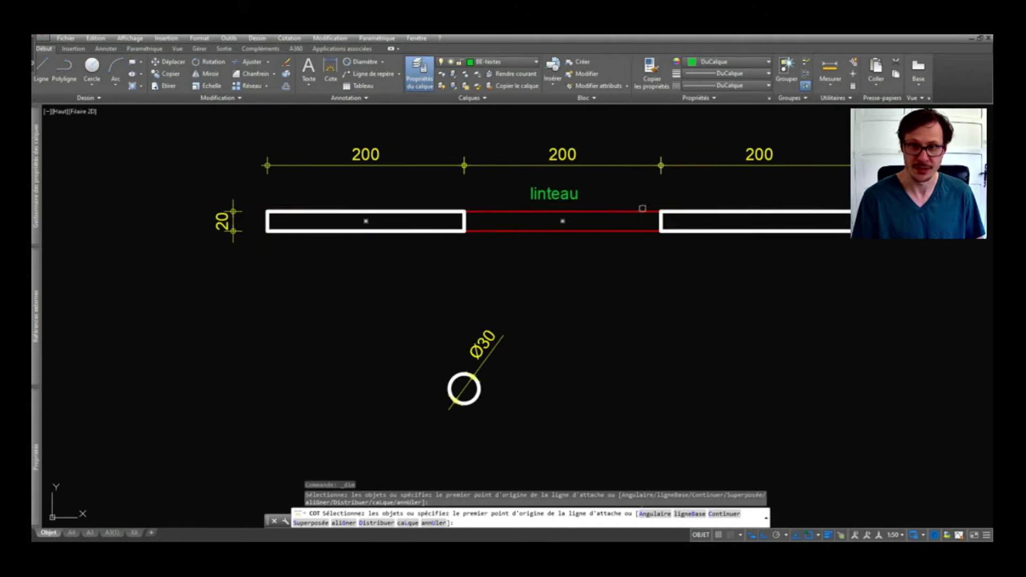
pyautogui.moveTo(800, 241); pyautogui.dragTo(577, 232, button='middle')
pyautogui.scroll(6, 592, 227)
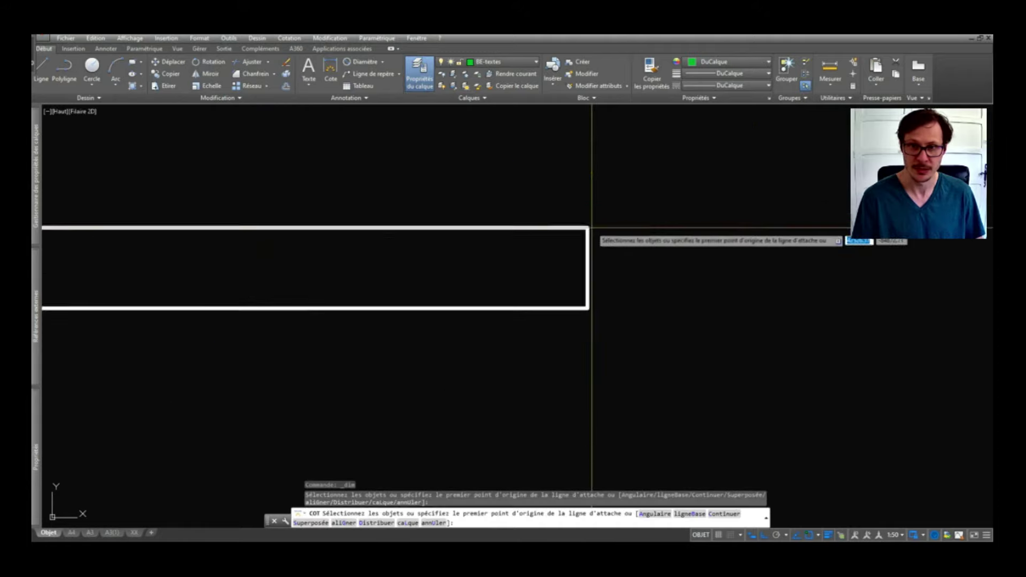
pyautogui.scroll(-4, 588, 219)
pyautogui.scroll(-6, 587, 214)
pyautogui.scroll(8, 419, 288)
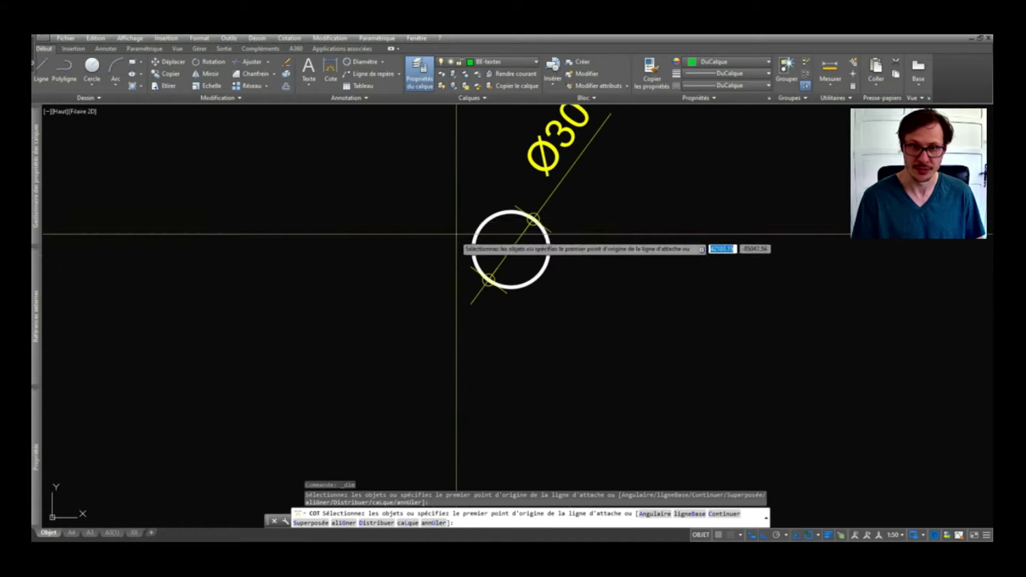
pyautogui.click(472, 246)
pyautogui.click(460, 198)
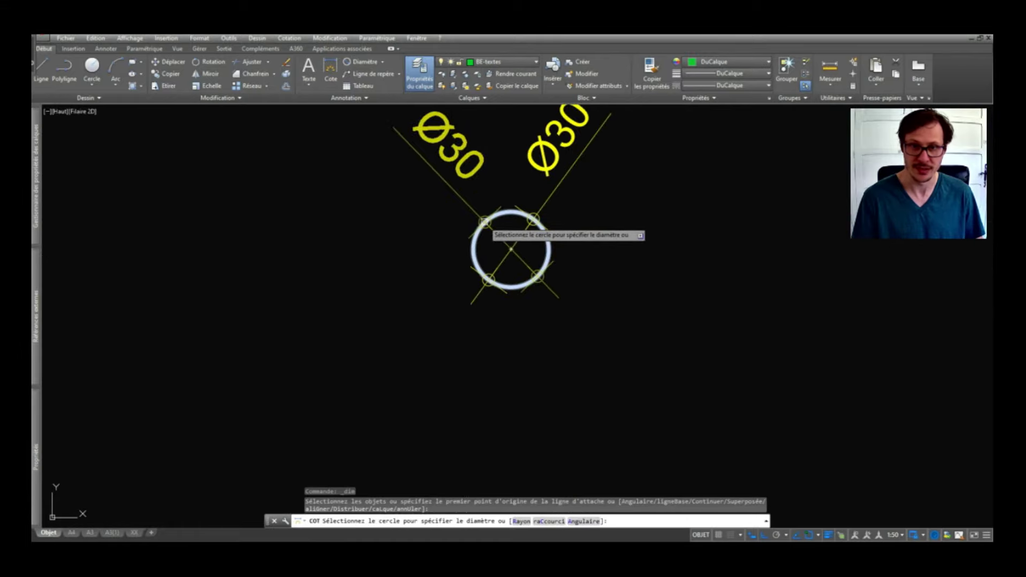
pyautogui.scroll(-2, 497, 236)
pyautogui.scroll(-6, 482, 267)
pyautogui.press('Escape')
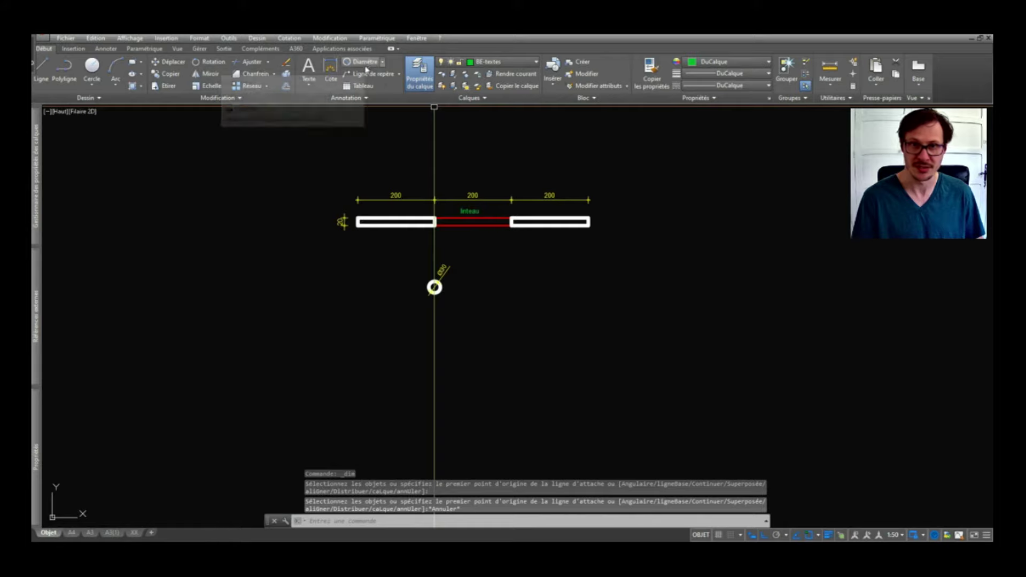
pyautogui.click(383, 62)
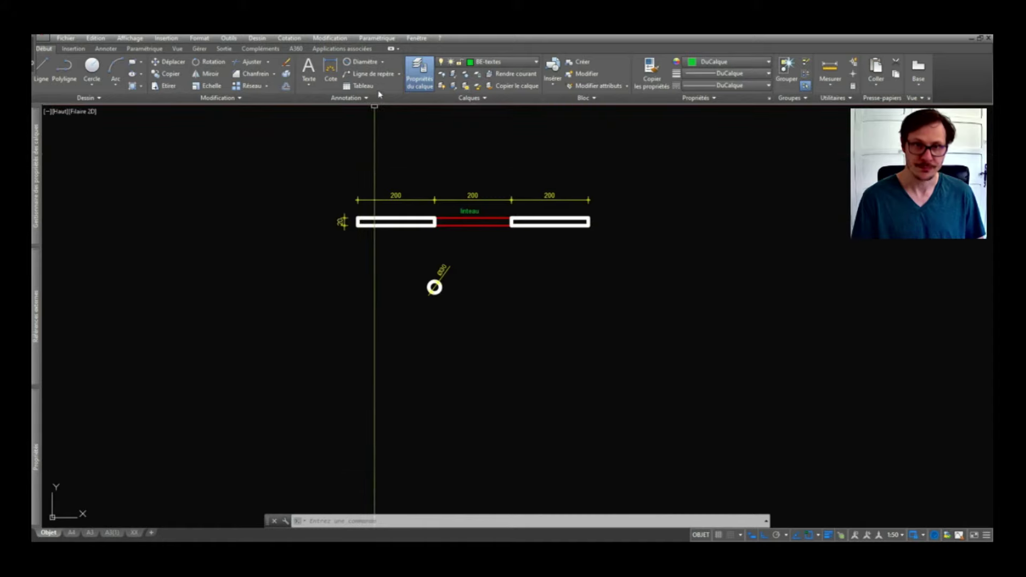
# Insert a table right of the circle with the title 'titre'.
pyautogui.click(369, 88)
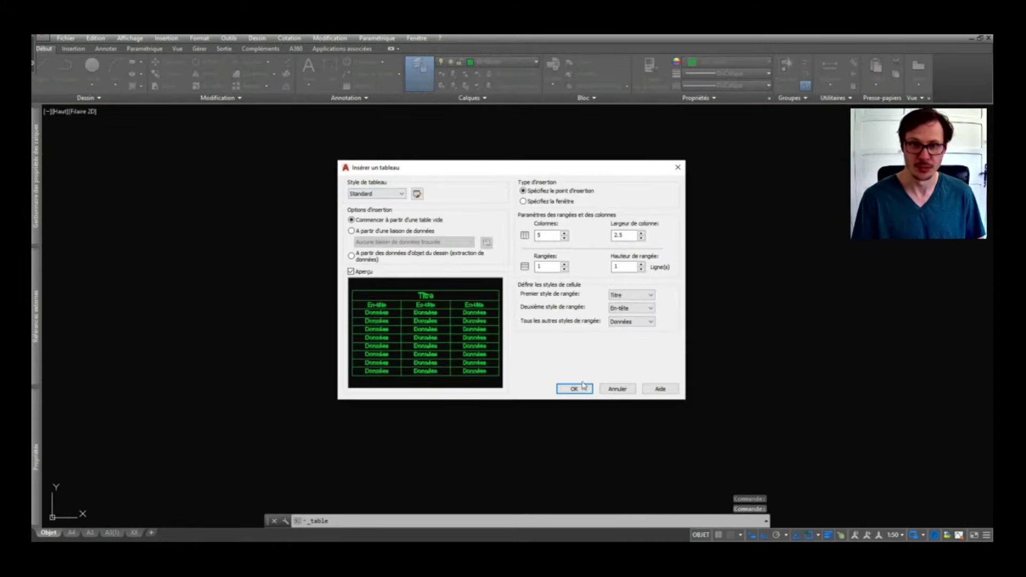
pyautogui.click(582, 390)
pyautogui.click(489, 262)
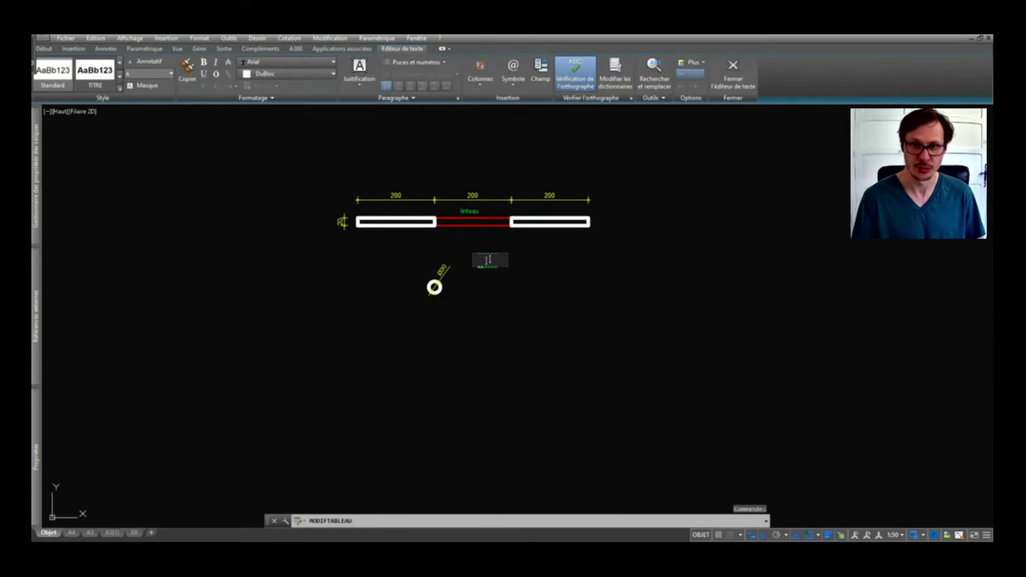
pyautogui.write('ti')
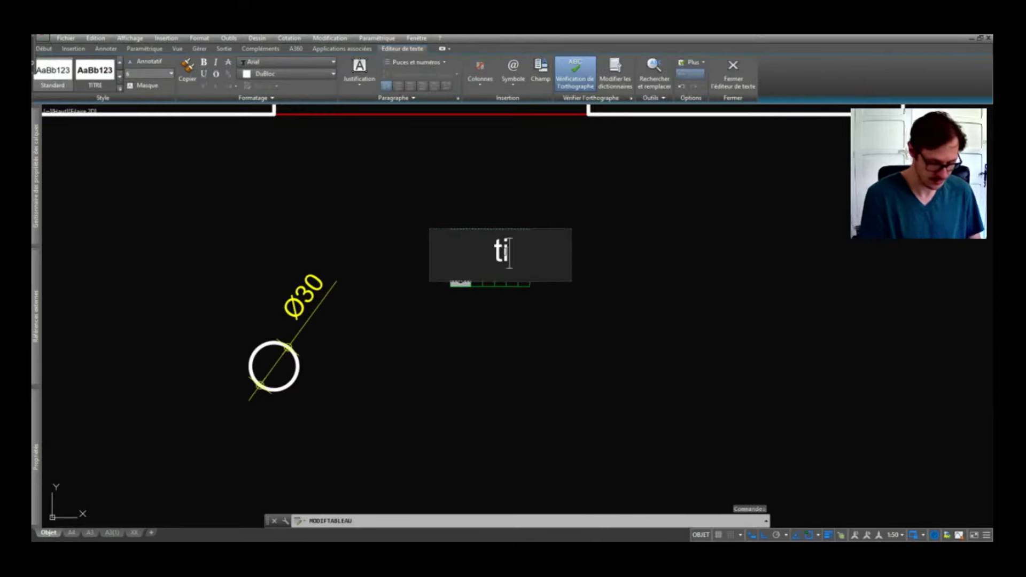
pyautogui.write('tre')
pyautogui.click(600, 252)
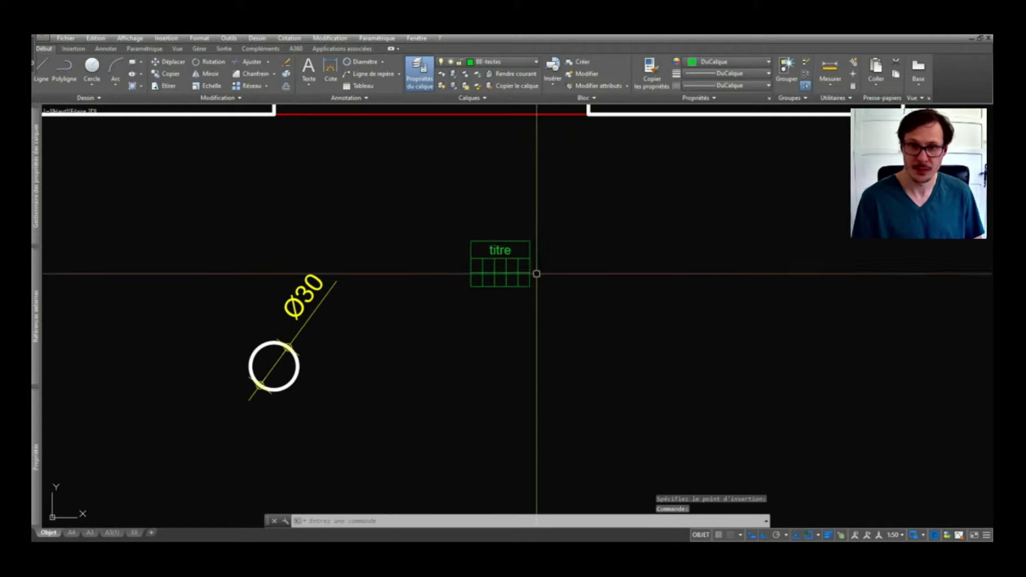
# Enter 1 and 2 in the first row's cells, then erase the whole table.
pyautogui.scroll(2, 537, 271)
pyautogui.click(383, 249)
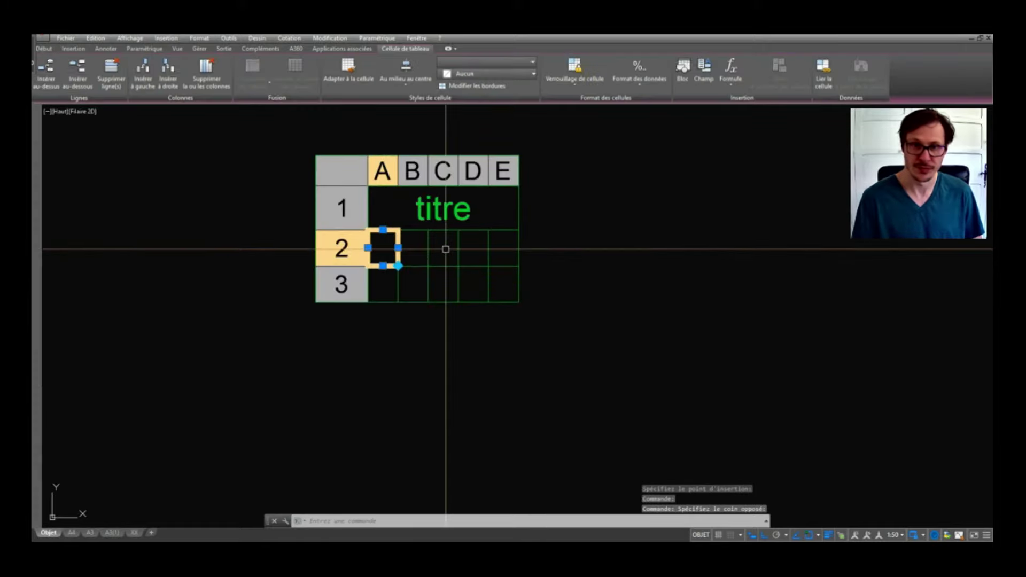
pyautogui.write('1')
pyautogui.click(422, 262)
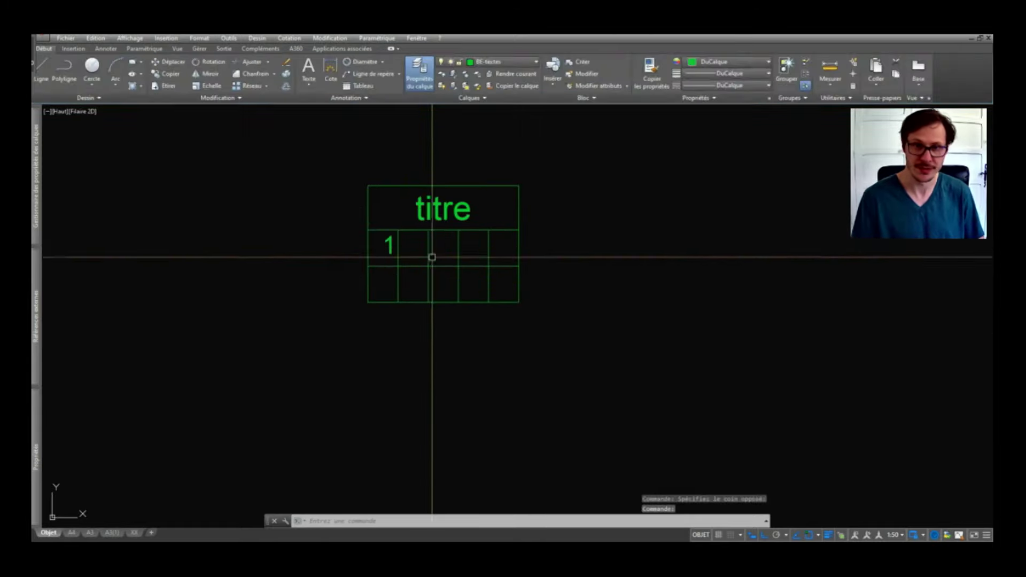
pyautogui.write('2')
pyautogui.click(555, 188)
pyautogui.click(417, 267)
pyautogui.press('Delete')
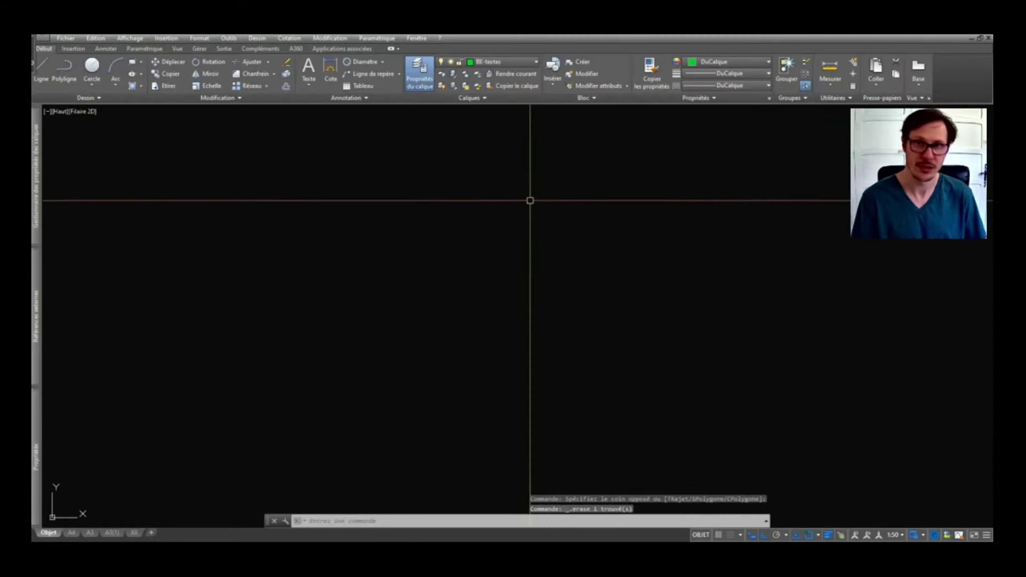
# Draw a multileader with the text L1.
pyautogui.scroll(-2, 516, 188)
pyautogui.moveTo(380, 204); pyautogui.dragTo(403, 221, button='middle')
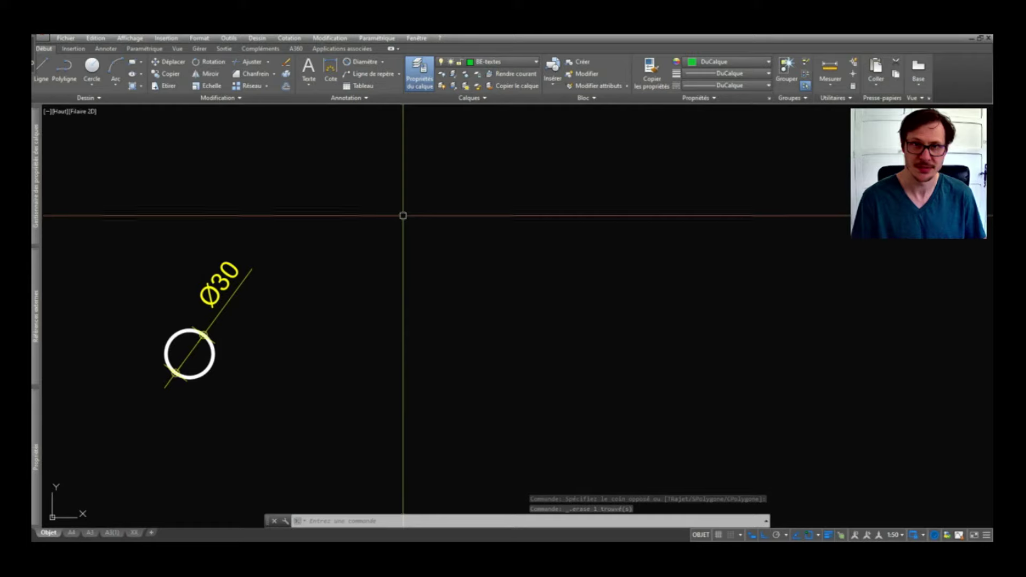
pyautogui.moveTo(409, 141); pyautogui.dragTo(376, 147, button='middle')
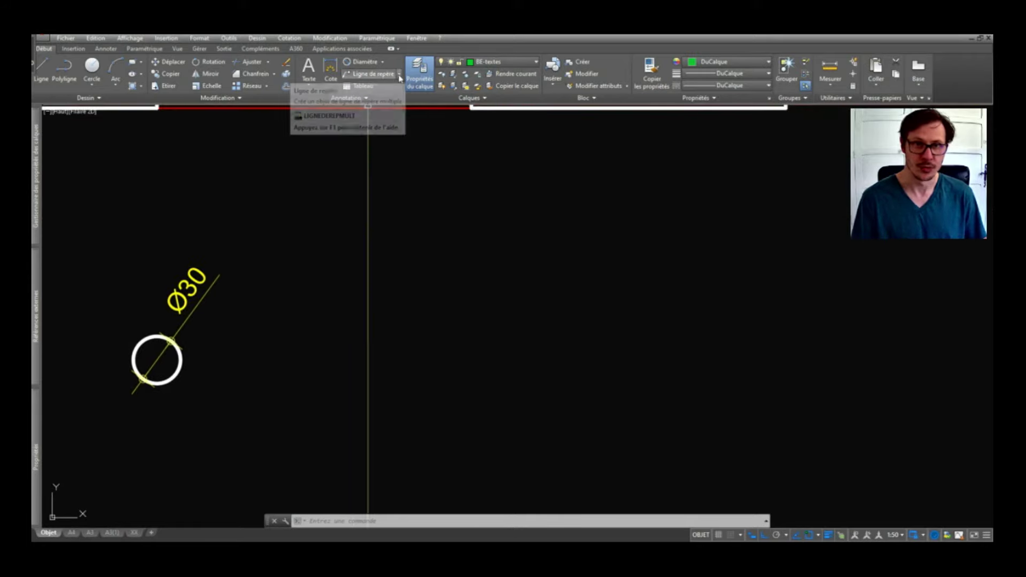
pyautogui.click(380, 81)
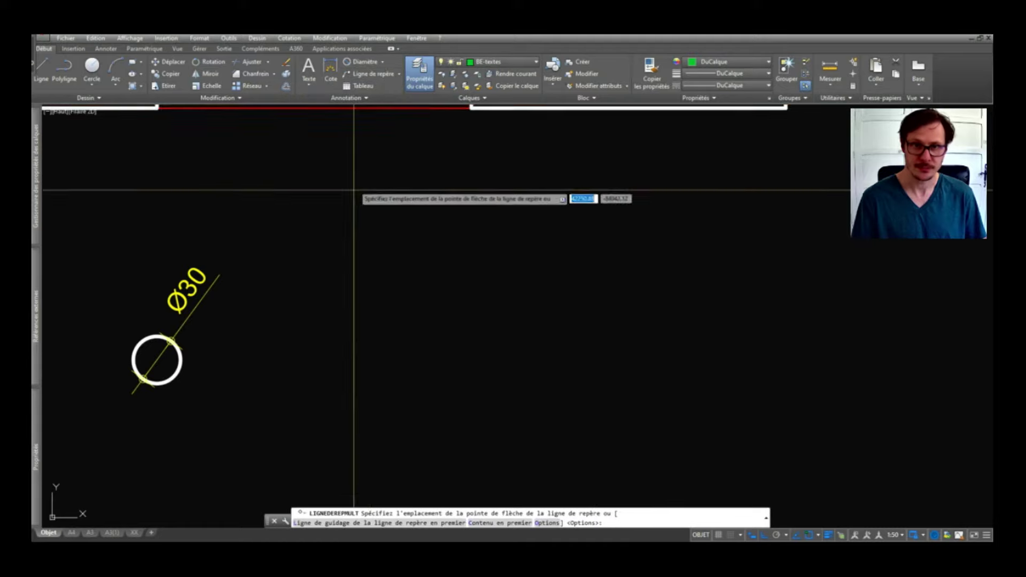
pyautogui.scroll(-3, 355, 229)
pyautogui.scroll(2, 360, 221)
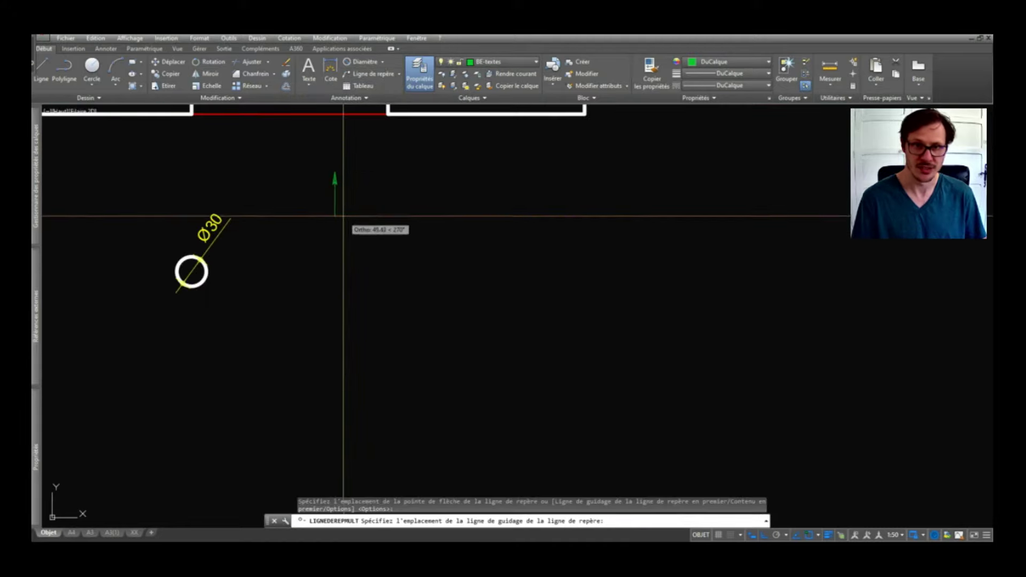
pyautogui.click(338, 233)
pyautogui.write('L1')
pyautogui.click(386, 187)
# Move the L1 leader with D so its arrow points at the red linteau beam.
pyautogui.click(337, 198)
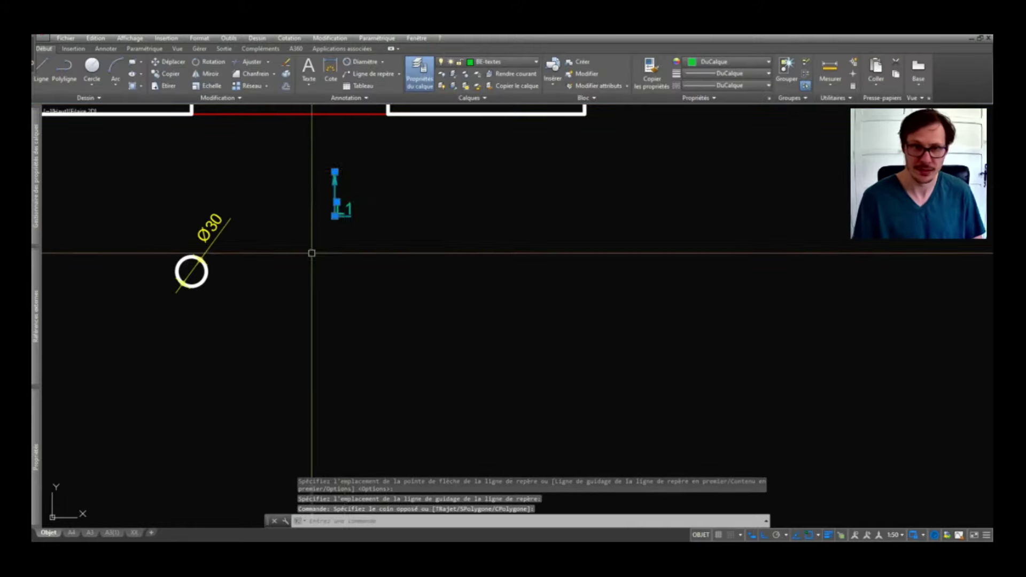
pyautogui.click(334, 177)
pyautogui.press('Escape')
pyautogui.write('D')
pyautogui.press('Return')
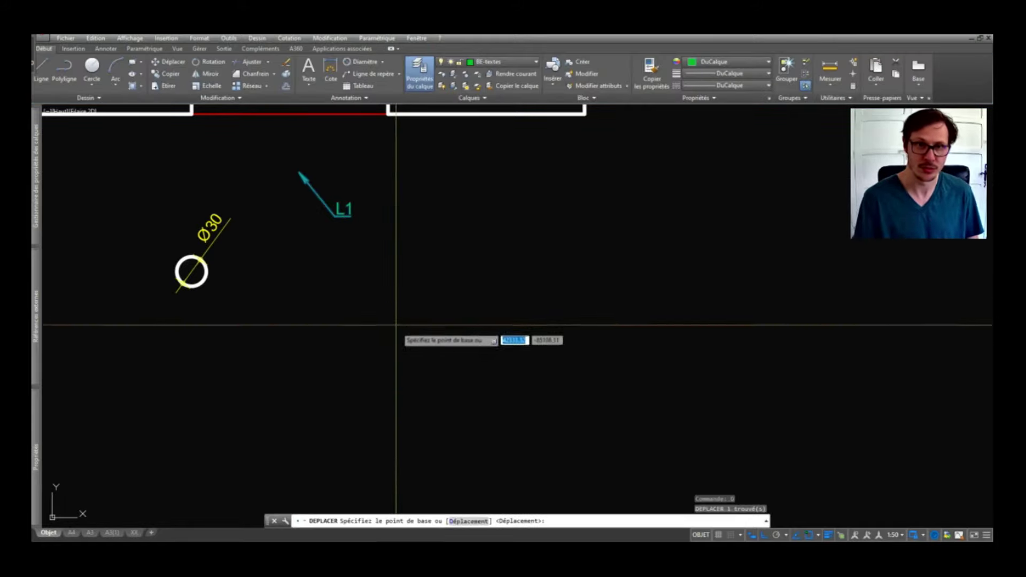
pyautogui.moveTo(383, 222); pyautogui.dragTo(403, 349, button='middle')
pyautogui.click(432, 385)
pyautogui.click(432, 321)
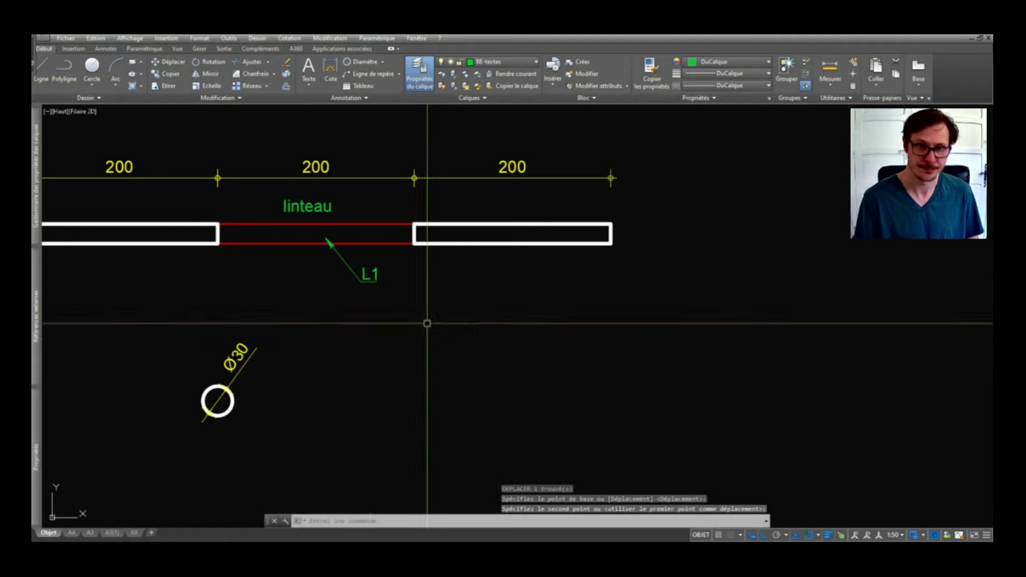
# Undo the accidental L1 text edit so the leader label is restored.
pyautogui.click(368, 277)
pyautogui.scroll(3, 355, 287)
pyautogui.scroll(-3, 381, 276)
pyautogui.press('Escape')
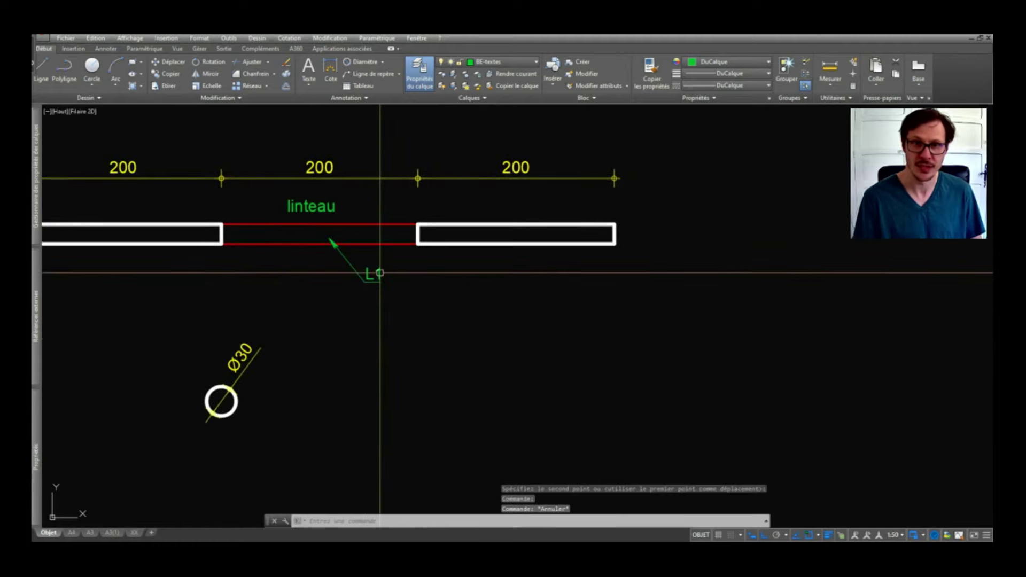
pyautogui.doubleClick(377, 274)
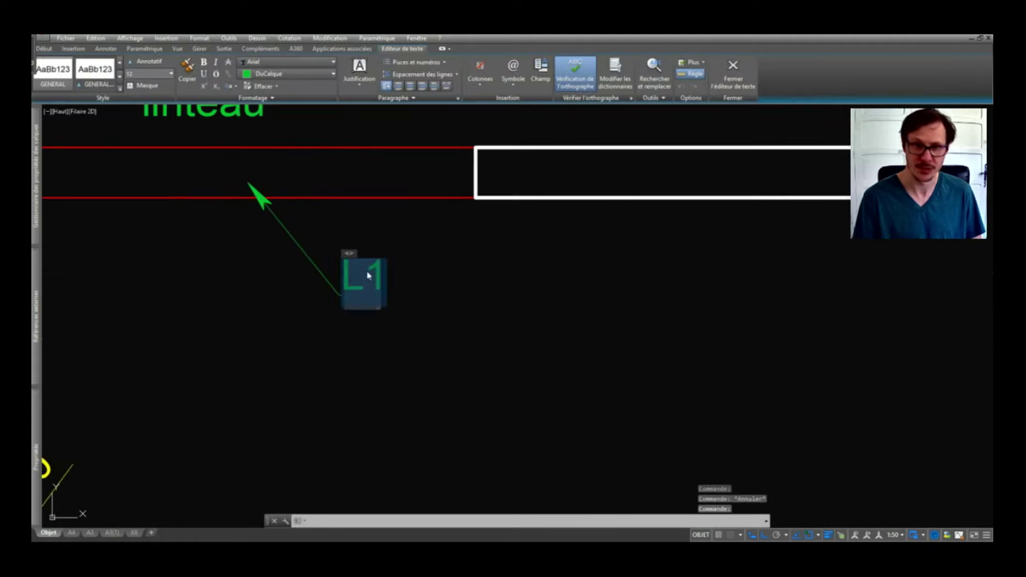
pyautogui.press('Delete')
pyautogui.press('Escape')
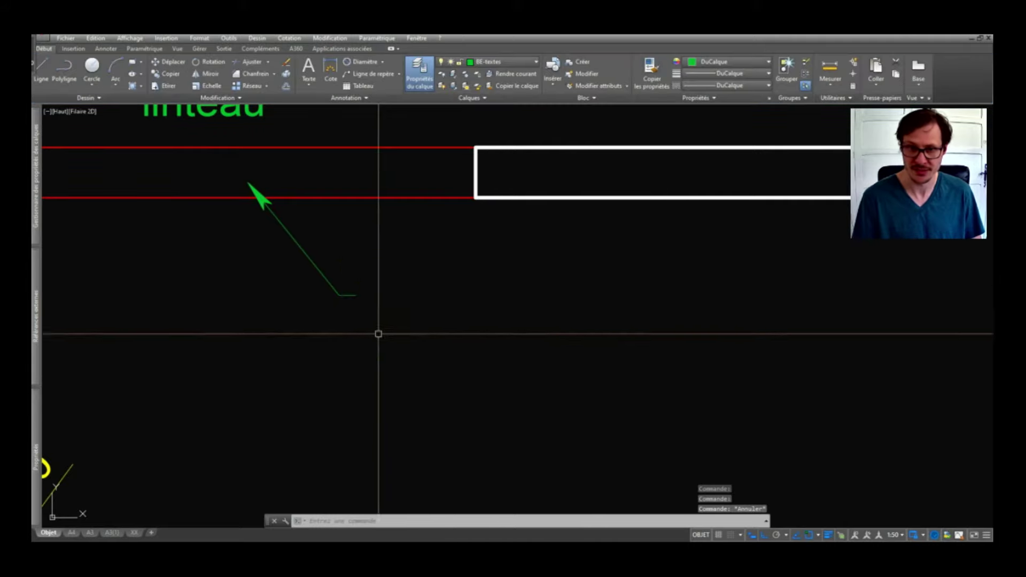
pyautogui.scroll(-2, 360, 296)
pyautogui.hotkey('ctrl', 'z')
pyautogui.hotkey('ctrl', 'z')
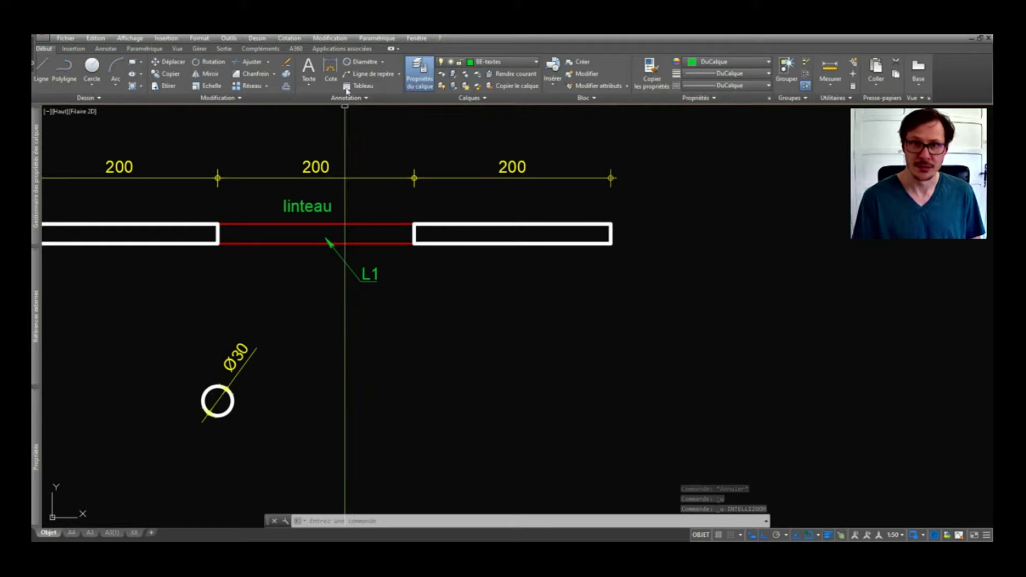
pyautogui.click(483, 98)
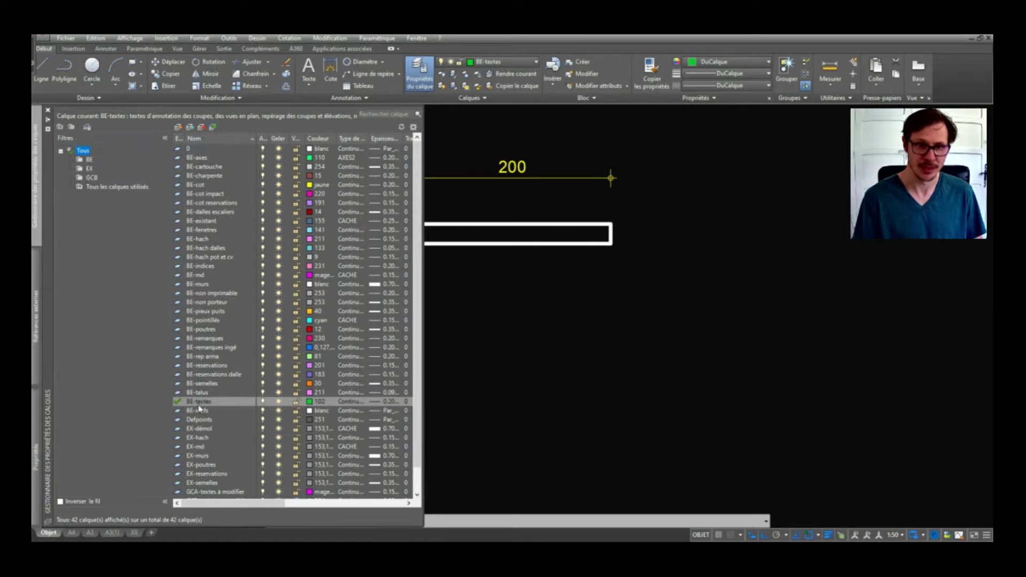
pyautogui.click(491, 359)
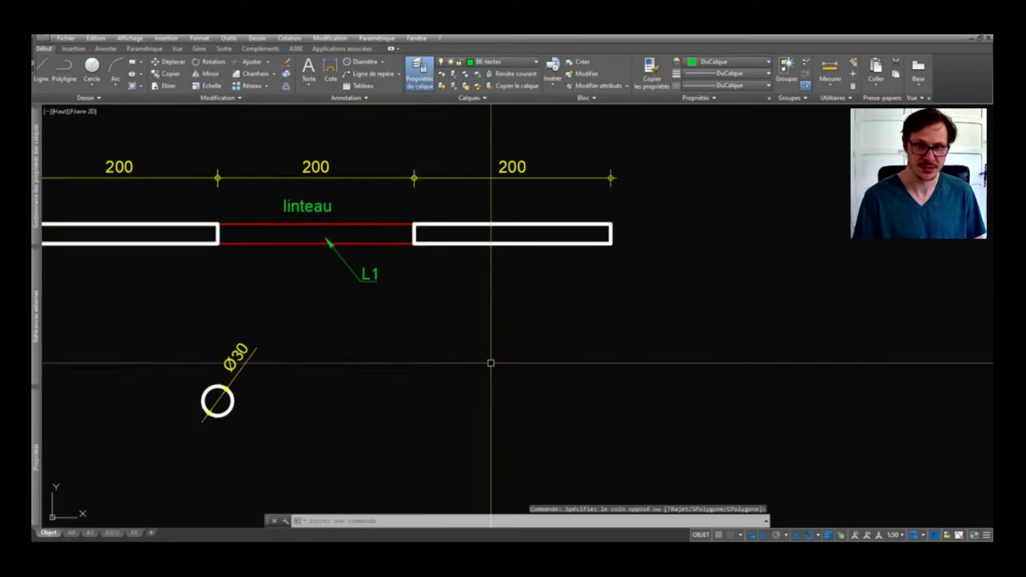
pyautogui.press('Escape')
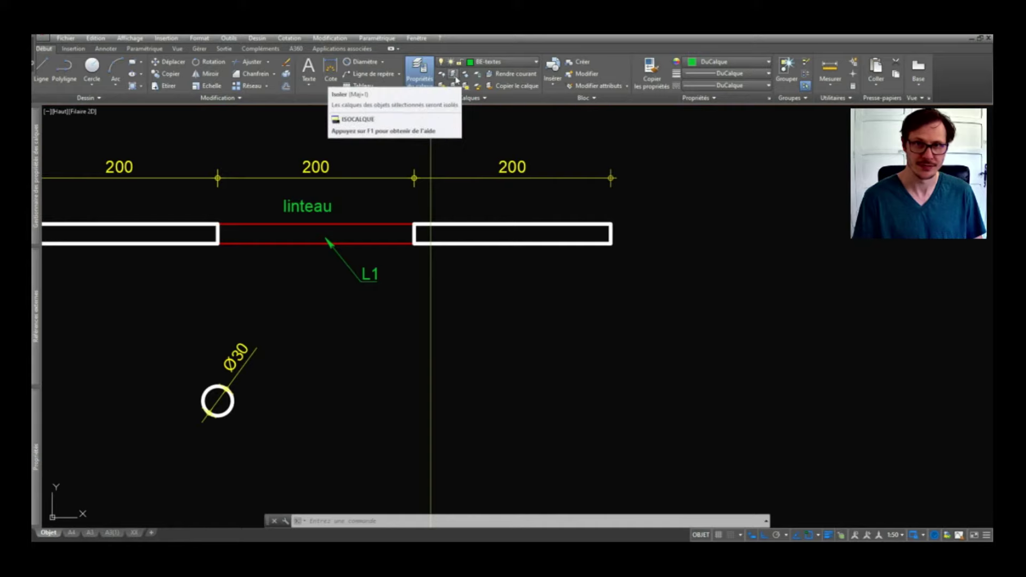
pyautogui.click(456, 79)
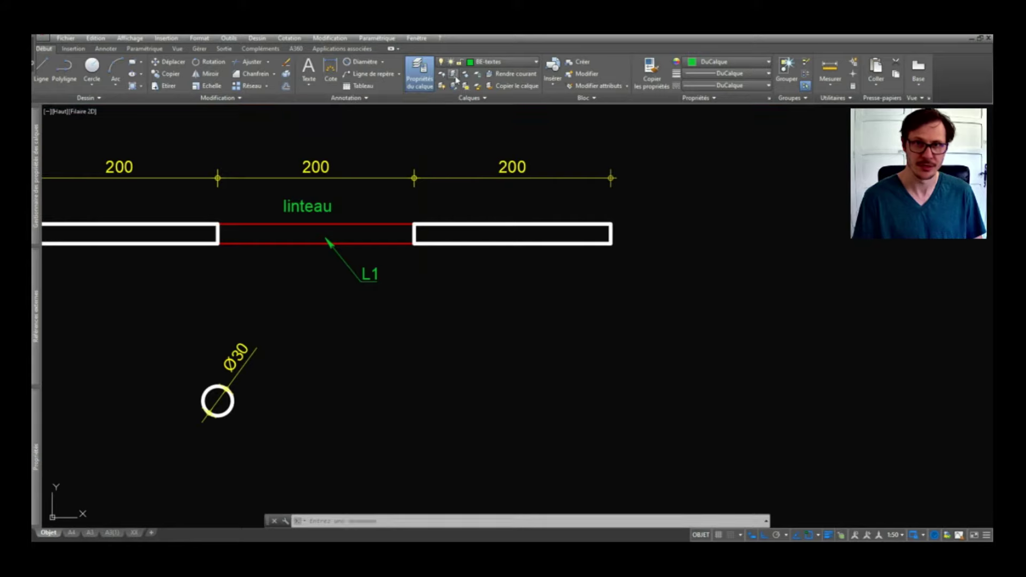
pyautogui.click(473, 223)
pyautogui.press('Return')
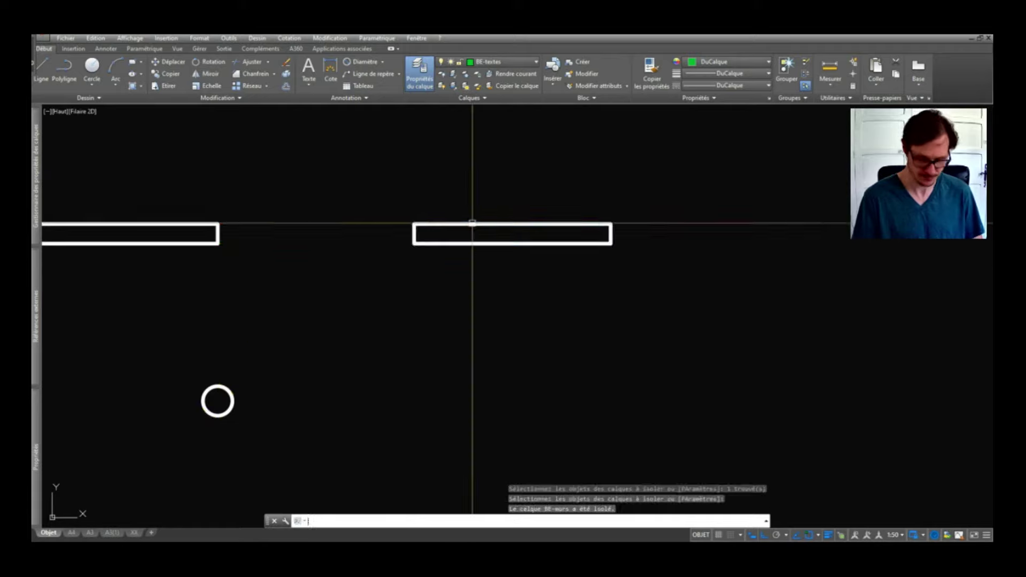
pyautogui.scroll(-2, 531, 279)
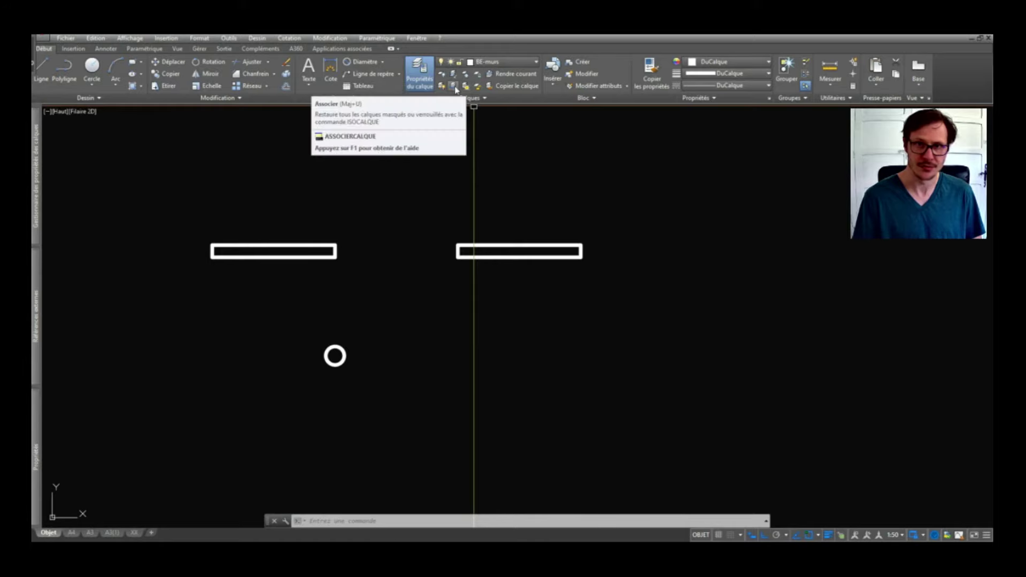
pyautogui.click(454, 86)
pyautogui.click(466, 73)
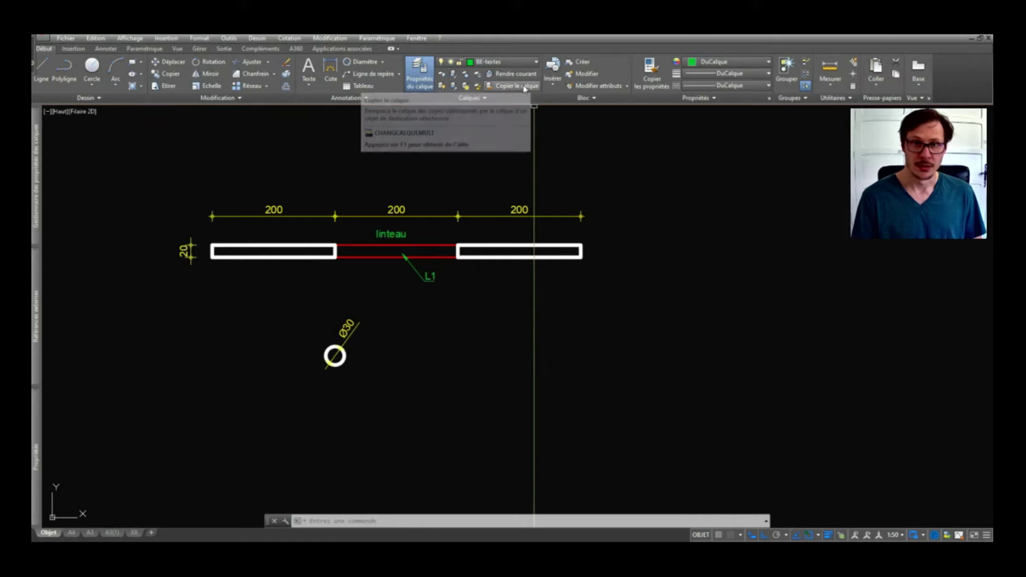
pyautogui.click(519, 89)
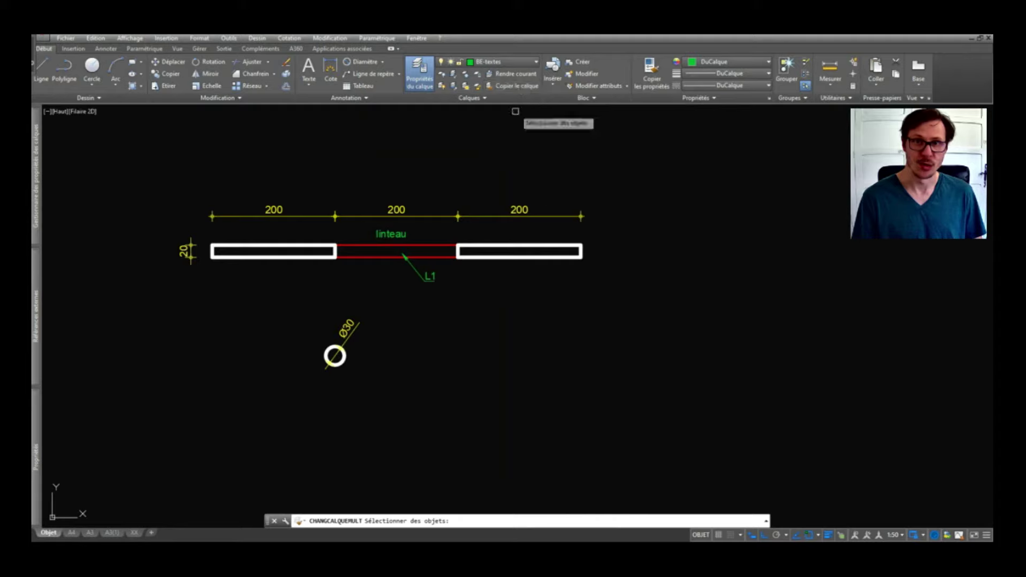
pyautogui.click(472, 245)
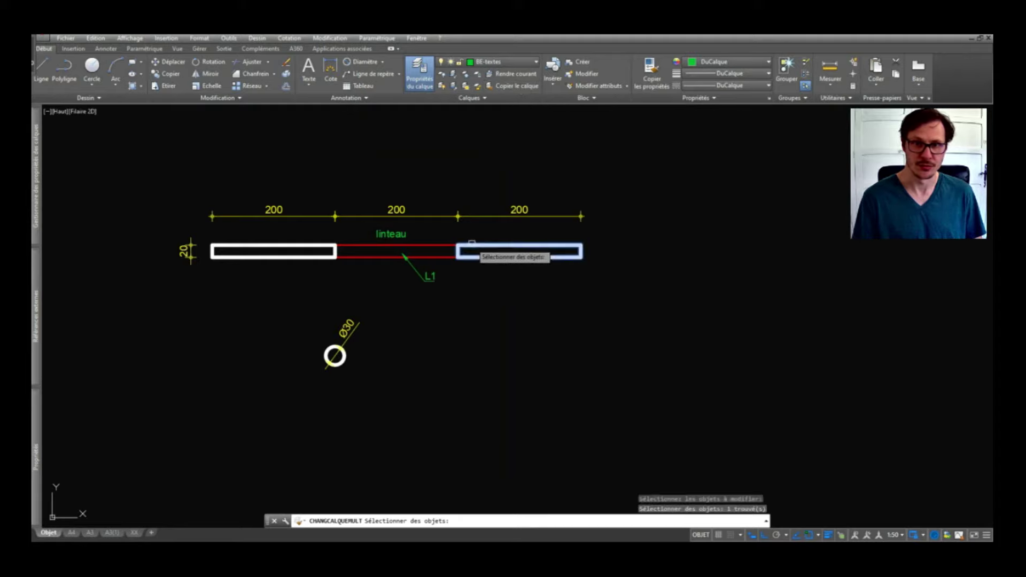
pyautogui.click(432, 247)
pyautogui.press('Return')
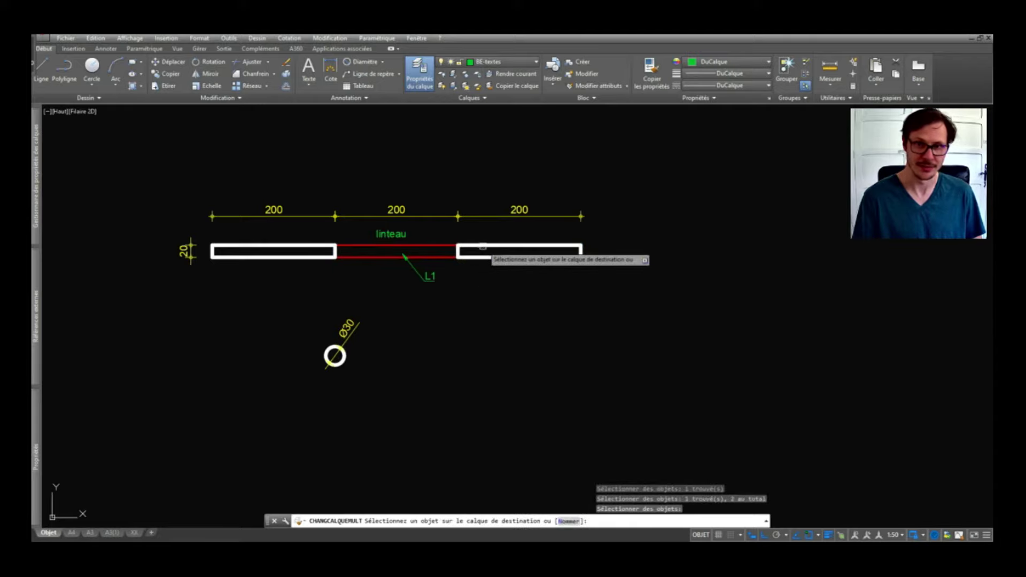
pyautogui.click(447, 244)
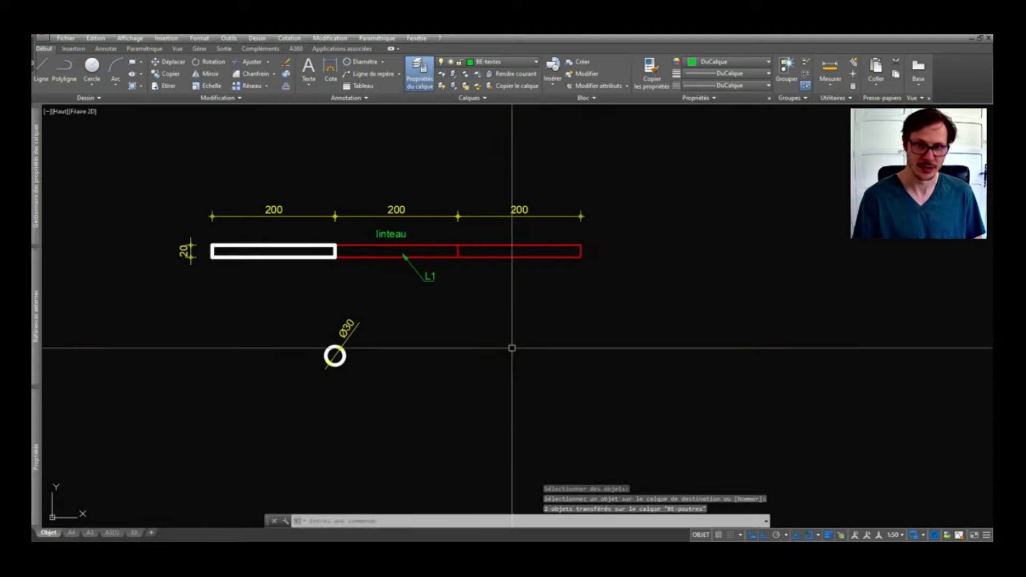
pyautogui.hotkey('ctrl', 'z')
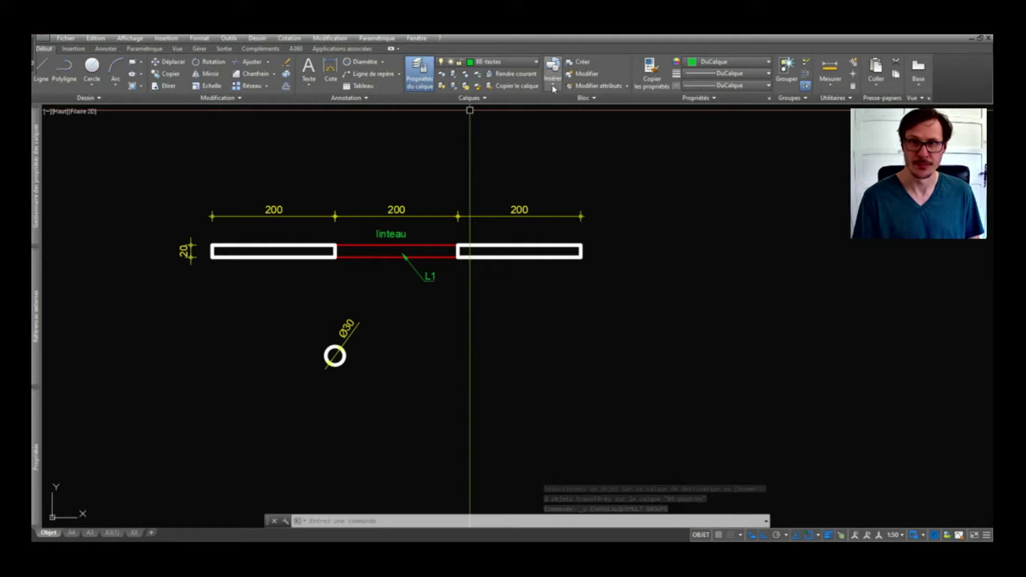
# Expand the Block panel's extra tools after a slight pan, cancelling the pending command.
pyautogui.moveTo(582, 126); pyautogui.dragTo(525, 148, button='middle')
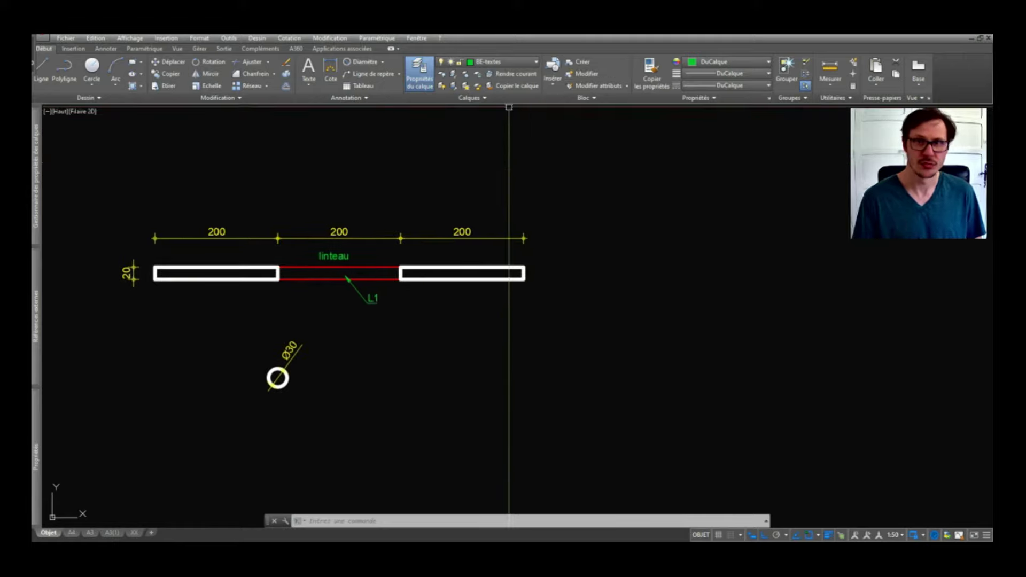
pyautogui.moveTo(604, 180); pyautogui.dragTo(579, 181, button='middle')
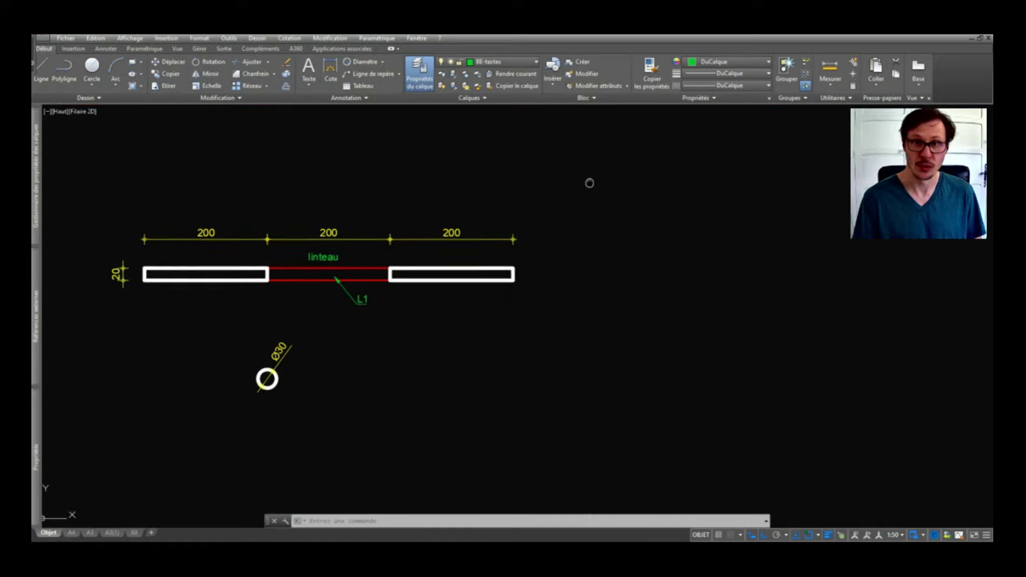
pyautogui.click(584, 99)
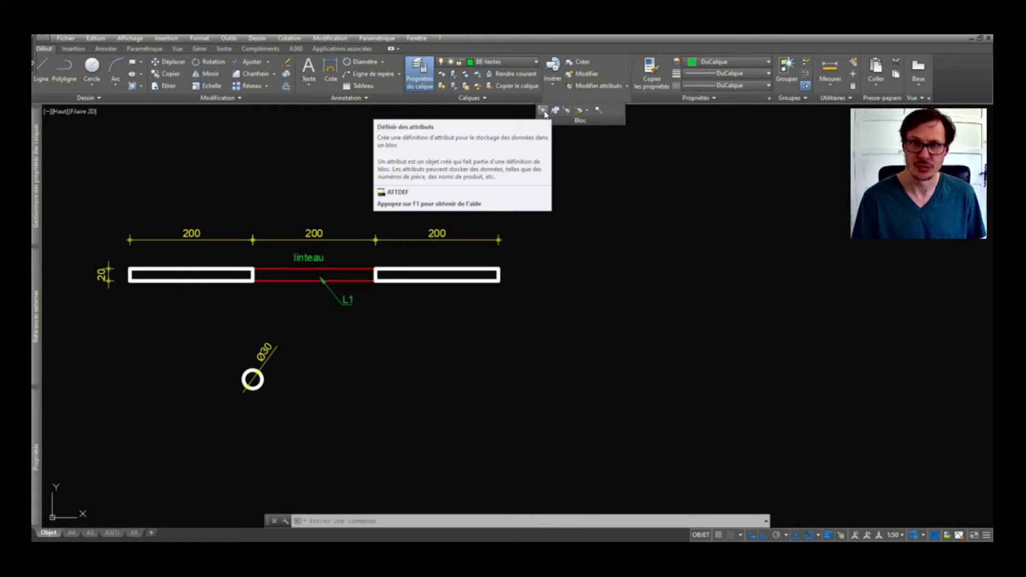
pyautogui.press('Escape')
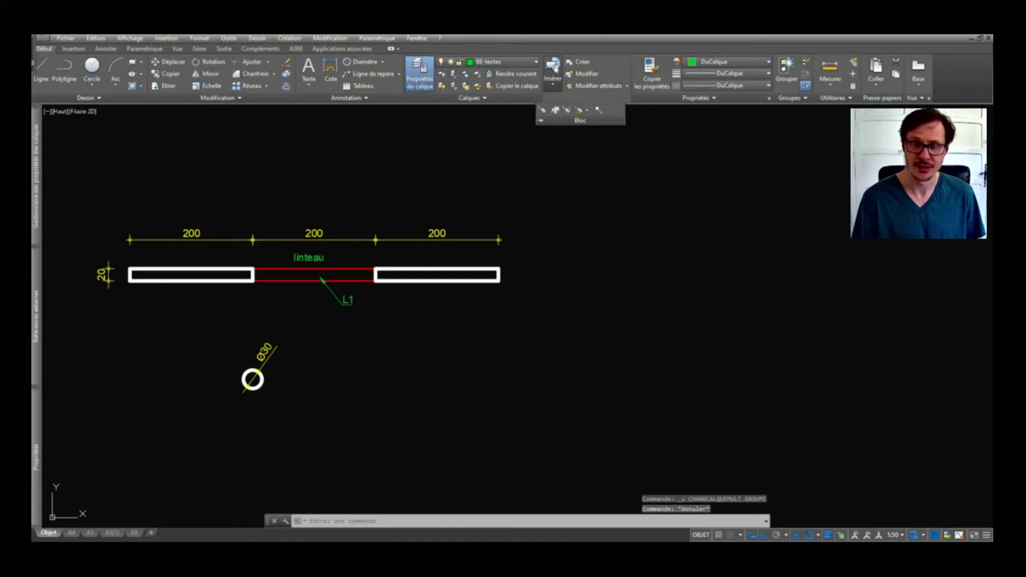
# Insert the RESERVATION DALLE block into the drawing.
pyautogui.click(553, 70)
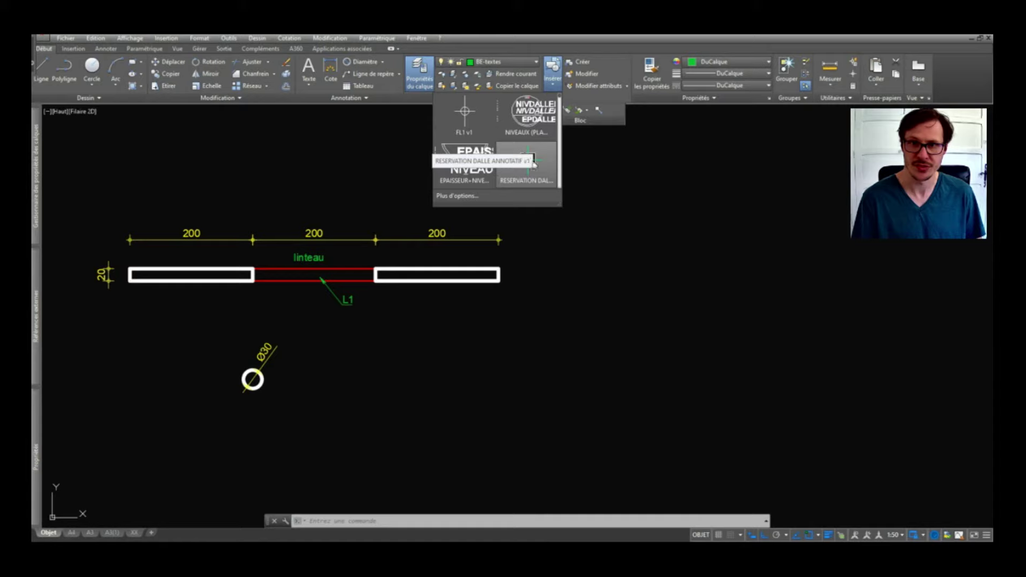
pyautogui.click(532, 173)
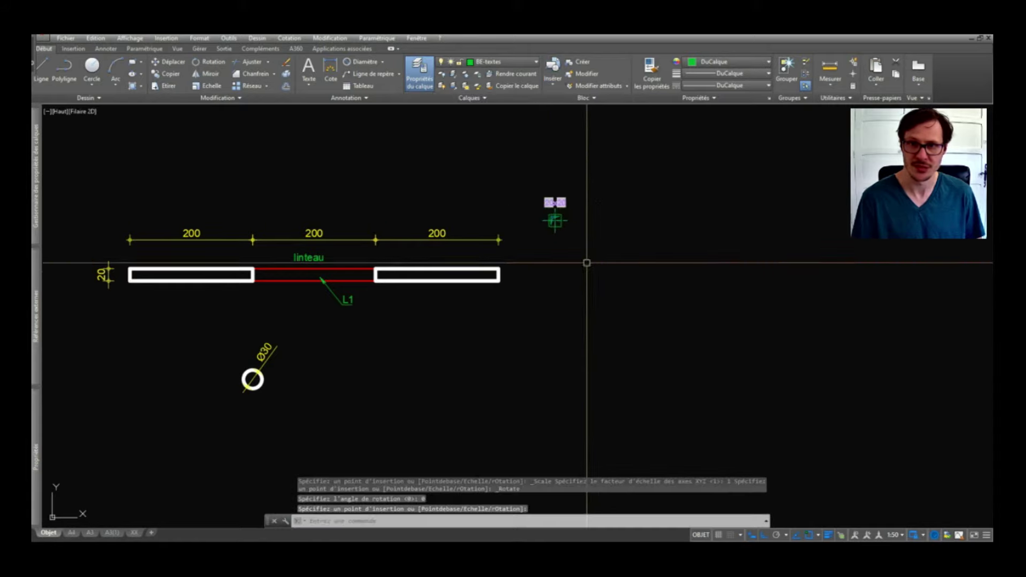
pyautogui.scroll(4, 582, 224)
pyautogui.click(512, 212)
# Stretch the reservation block's width to 50 and refresh fields so it reads 50x20.
pyautogui.click(529, 197)
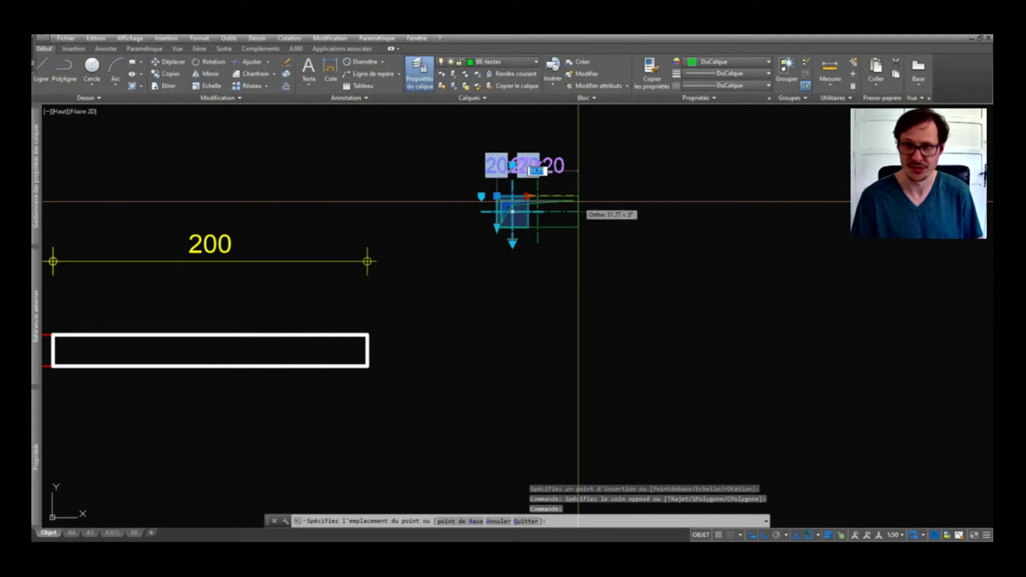
pyautogui.write('50')
pyautogui.press('Return')
pyautogui.write('m')
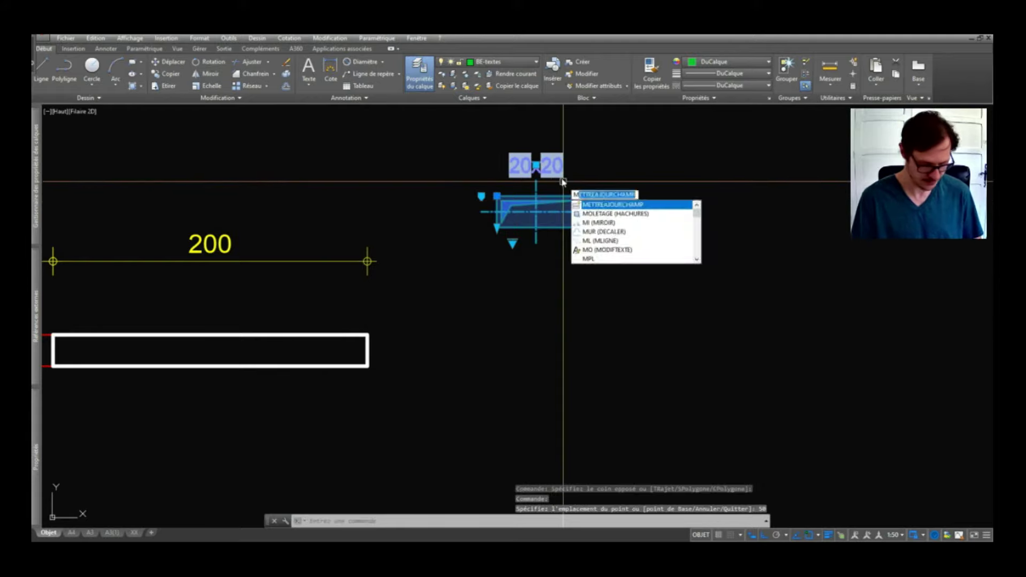
pyautogui.press('Return')
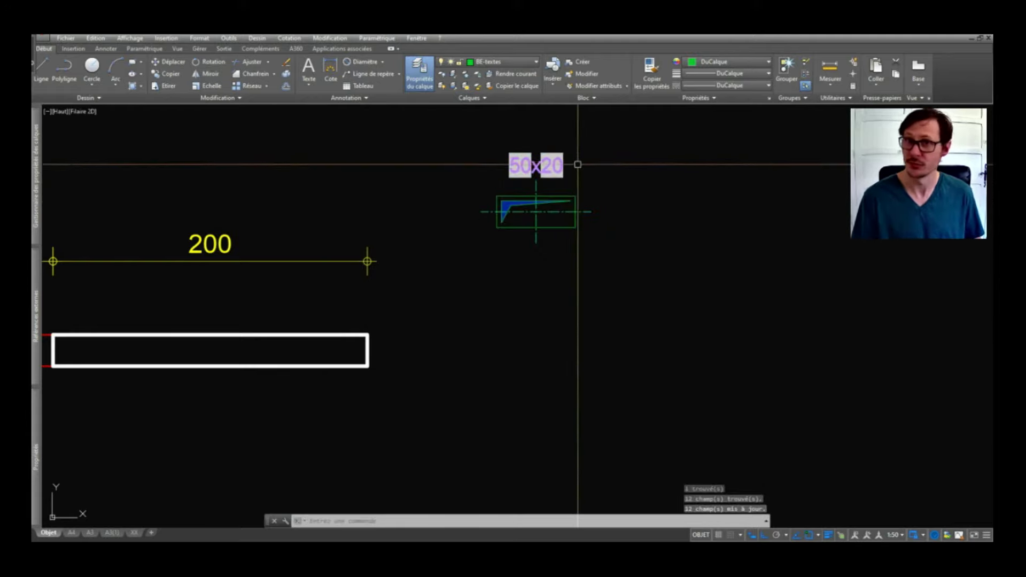
# Stretch the block's depth to 30 and run AJCHAMP so the label reads 50x30.
pyautogui.click(546, 164)
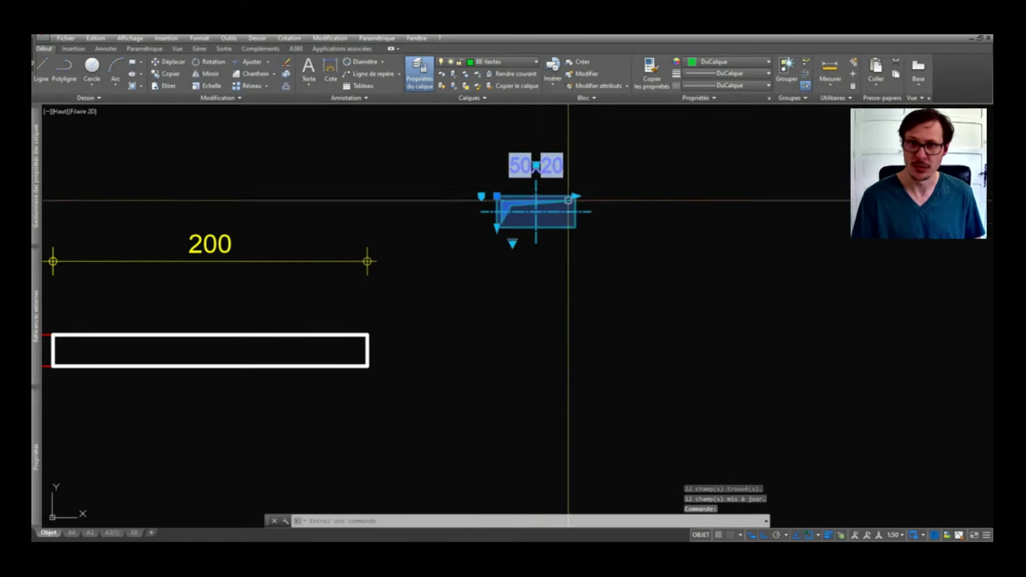
pyautogui.click(497, 227)
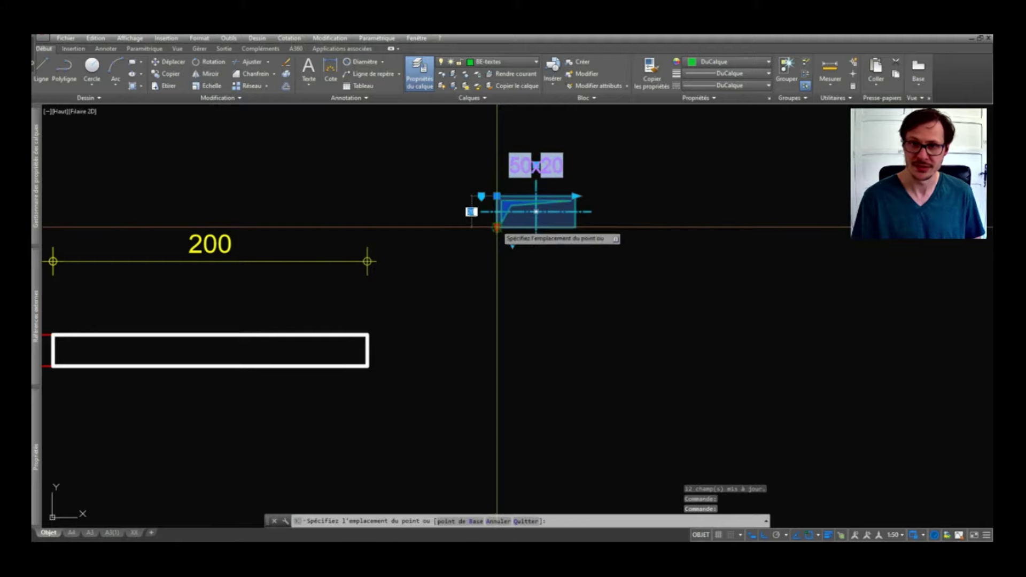
pyautogui.write('30')
pyautogui.press('Return')
pyautogui.write('ajchamp')
pyautogui.press('Return')
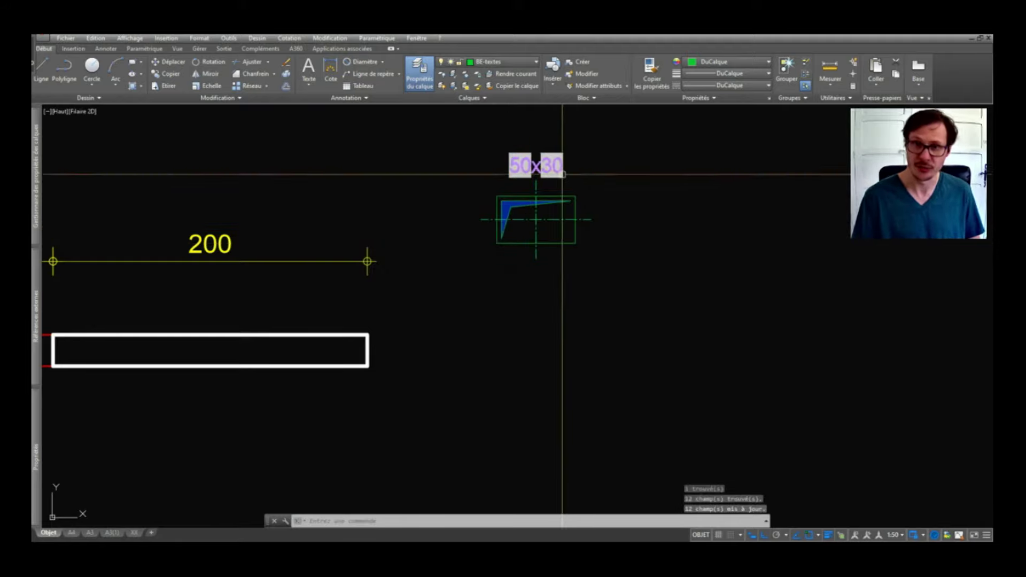
# Switch the reservation block to the Circulaire type, making it a Ø15 circle.
pyautogui.click(566, 202)
pyautogui.press('Escape')
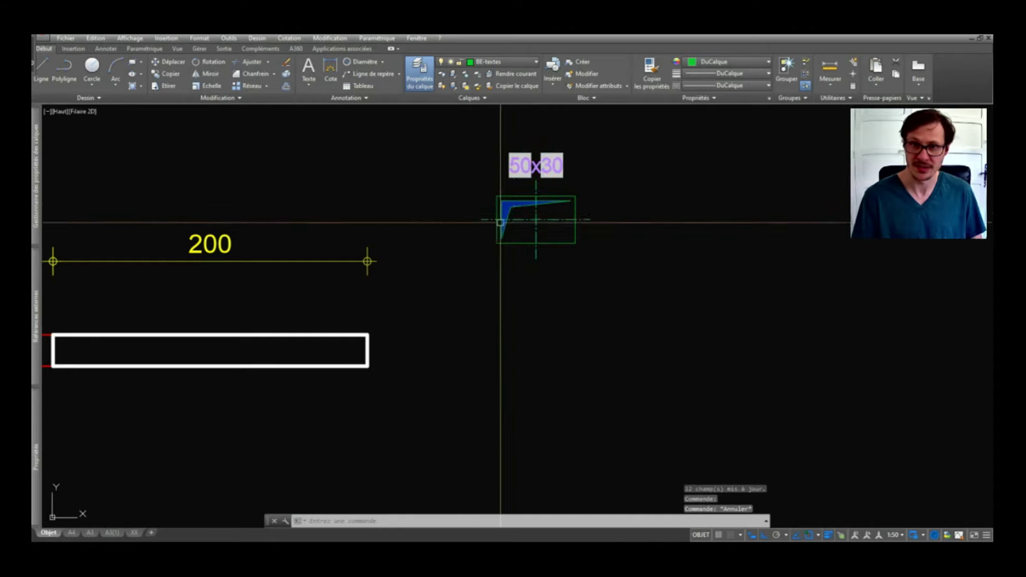
pyautogui.click(502, 213)
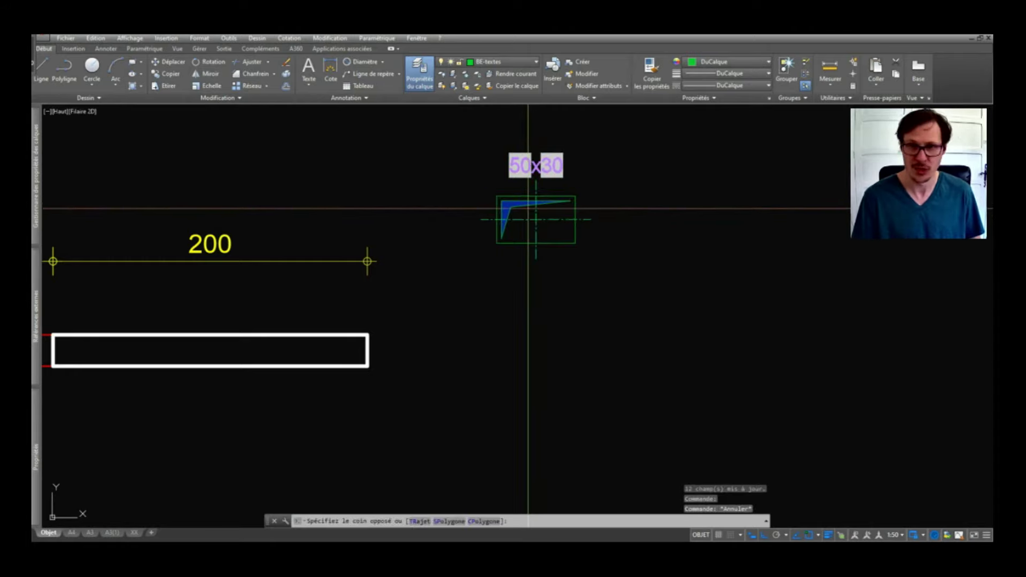
pyautogui.click(504, 190)
pyautogui.click(512, 244)
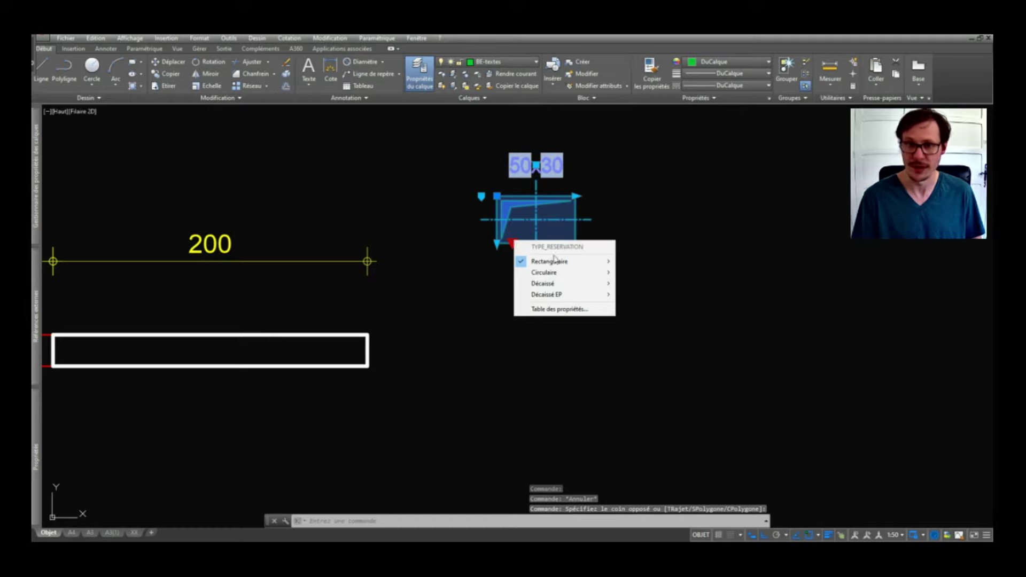
pyautogui.moveTo(546, 273)
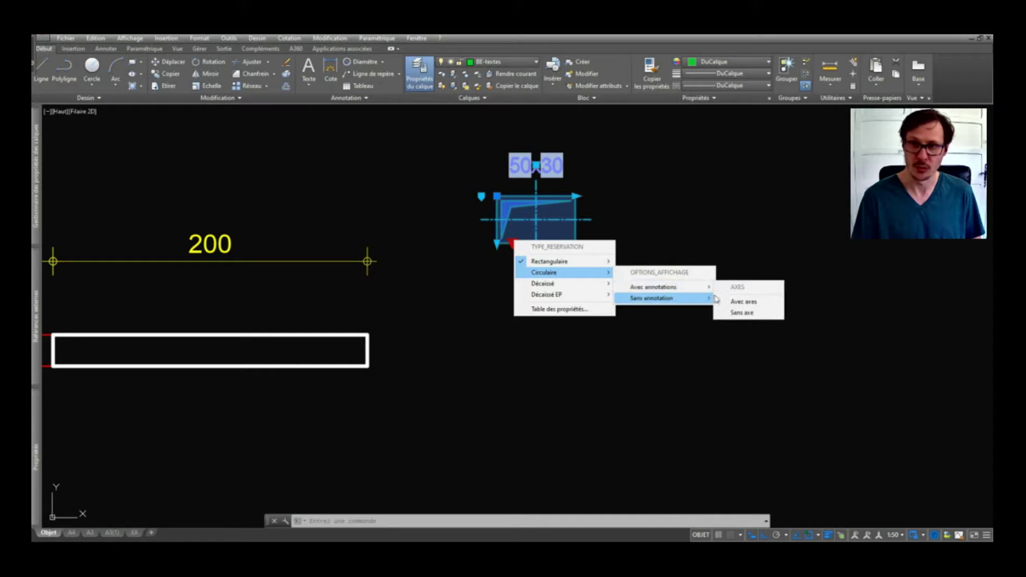
pyautogui.click(759, 299)
# Delete the circular Ø15 reservation block from the drawing.
pyautogui.scroll(4, 516, 181)
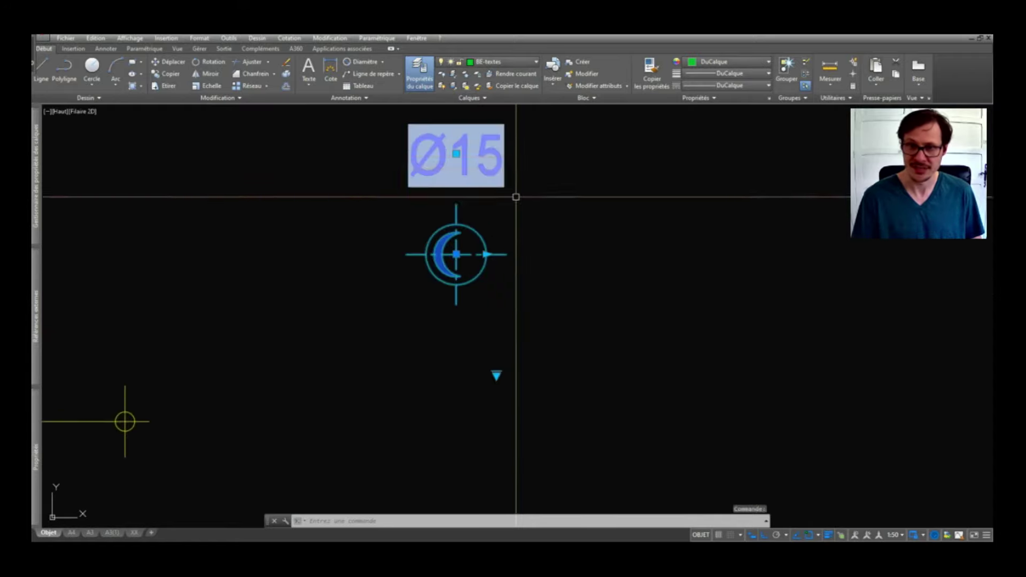
pyautogui.press('Escape')
pyautogui.scroll(-6, 505, 240)
pyautogui.scroll(3, 506, 241)
pyautogui.scroll(-3, 503, 235)
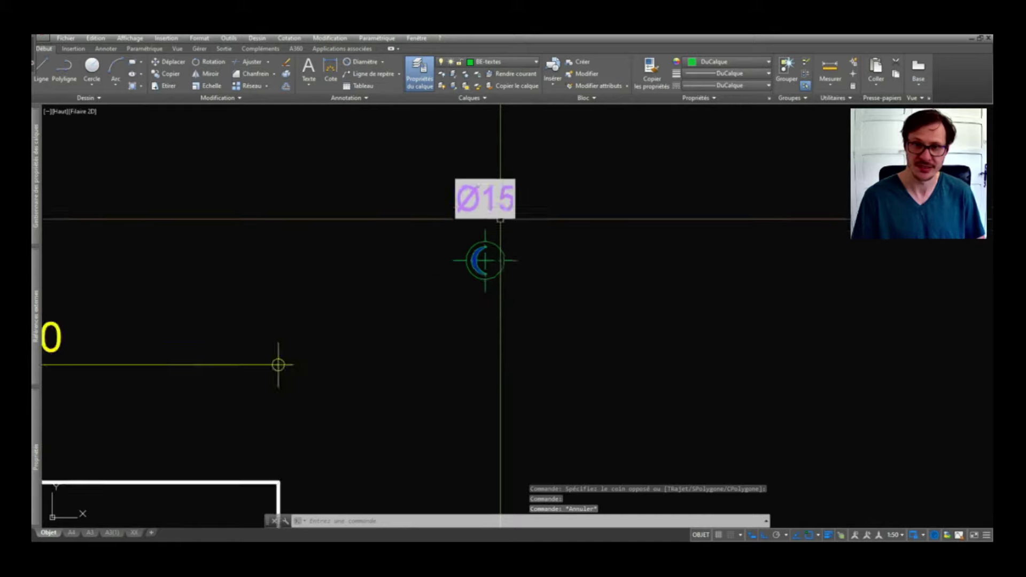
pyautogui.click(499, 216)
pyautogui.press('Delete')
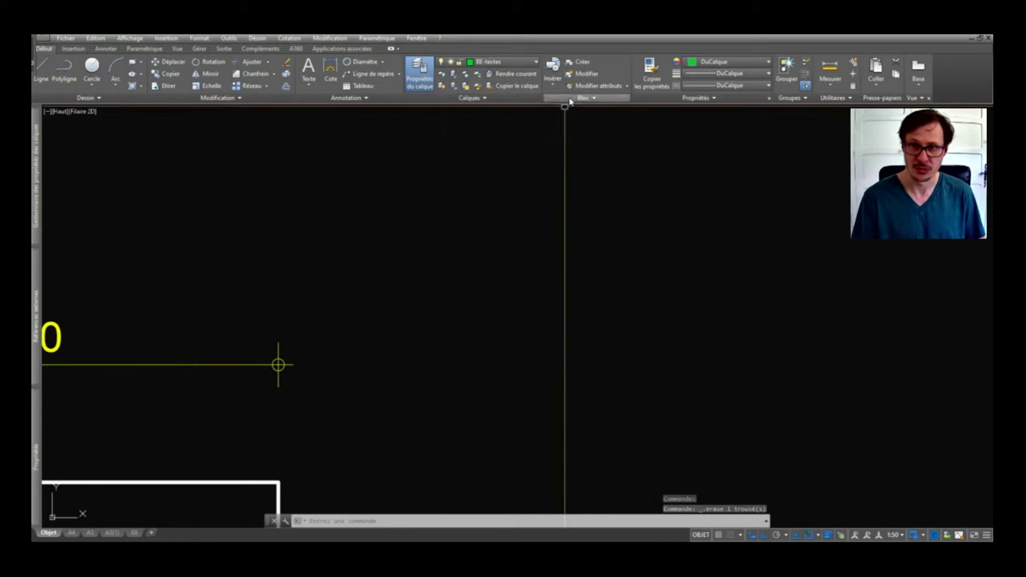
pyautogui.click(571, 99)
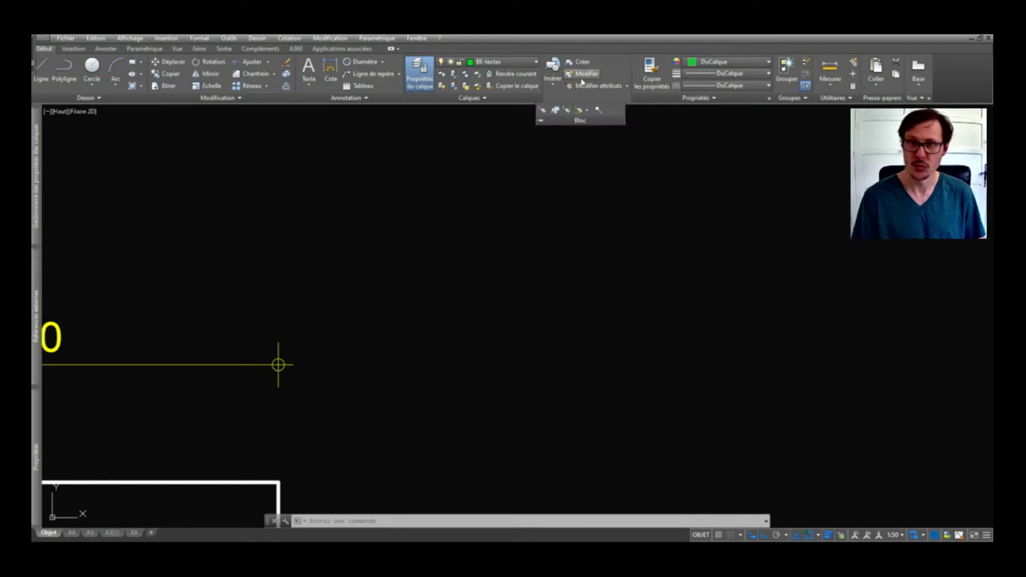
# Select the right wall rectangle with Properties open, showing layer BE-murs, area 4000, length 440.
pyautogui.click(733, 348)
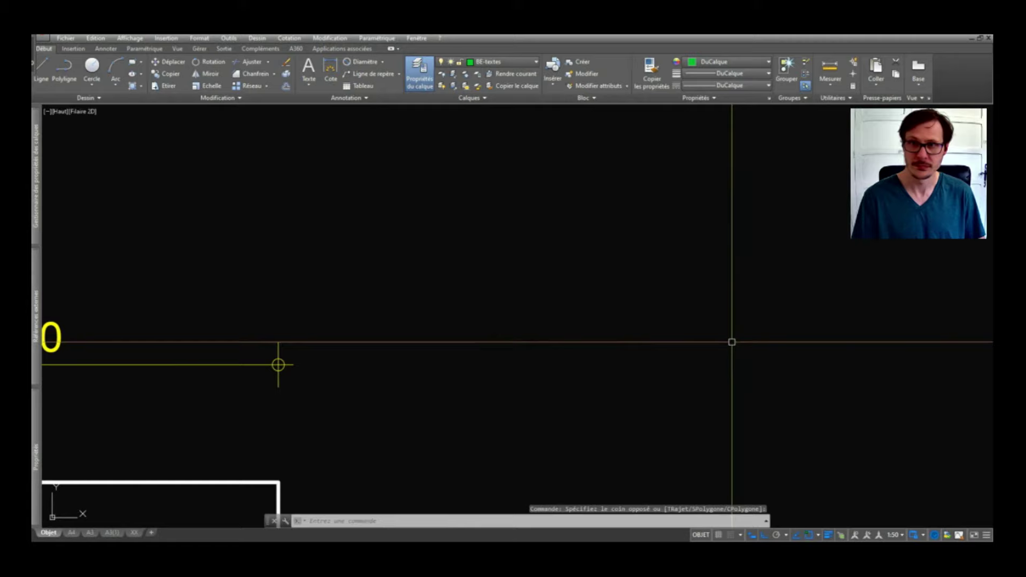
pyautogui.press('Escape')
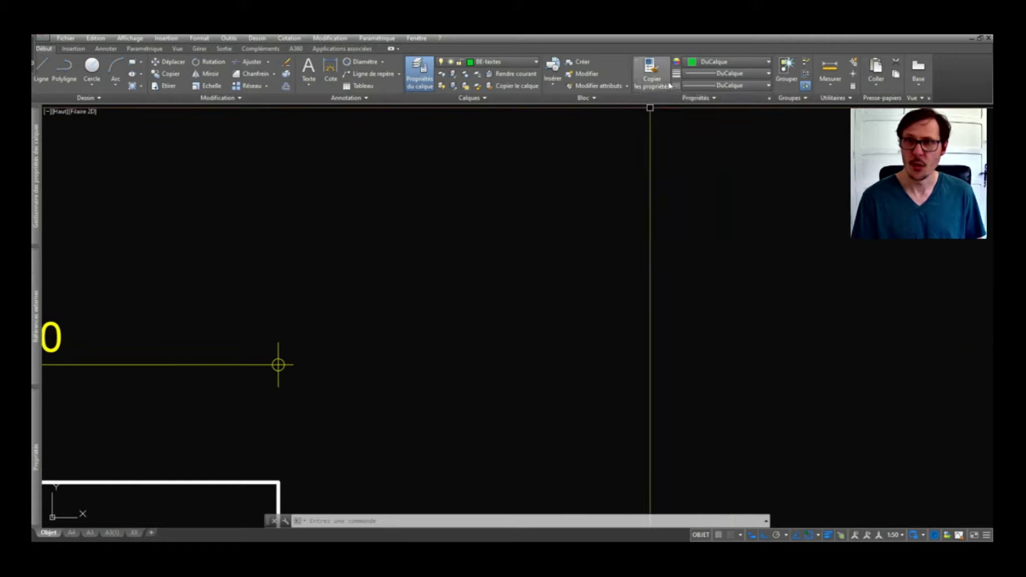
pyautogui.click(693, 99)
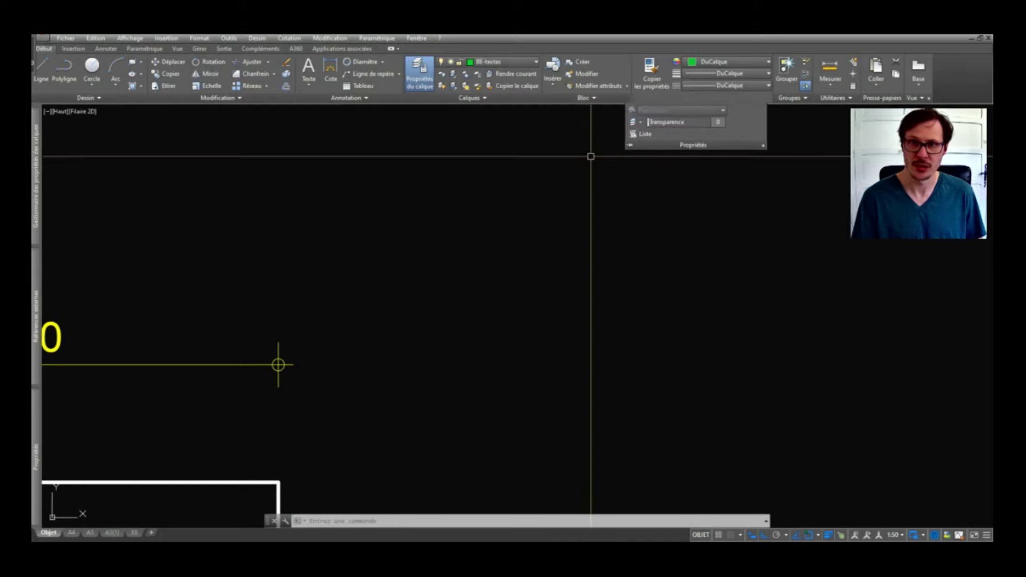
pyautogui.scroll(-2, 585, 227)
pyautogui.scroll(-2, 586, 227)
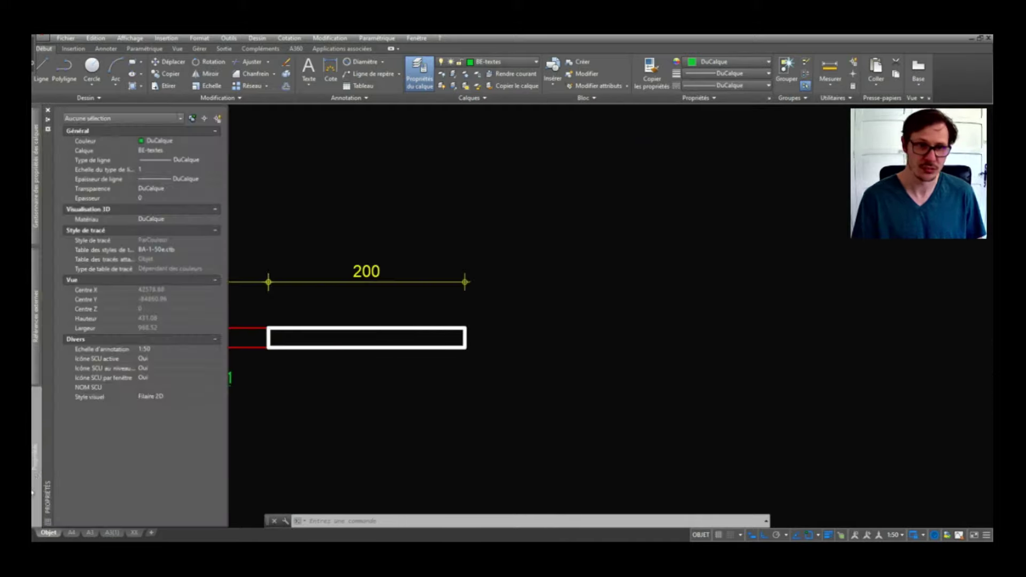
pyautogui.hotkey('ctrl', '1')
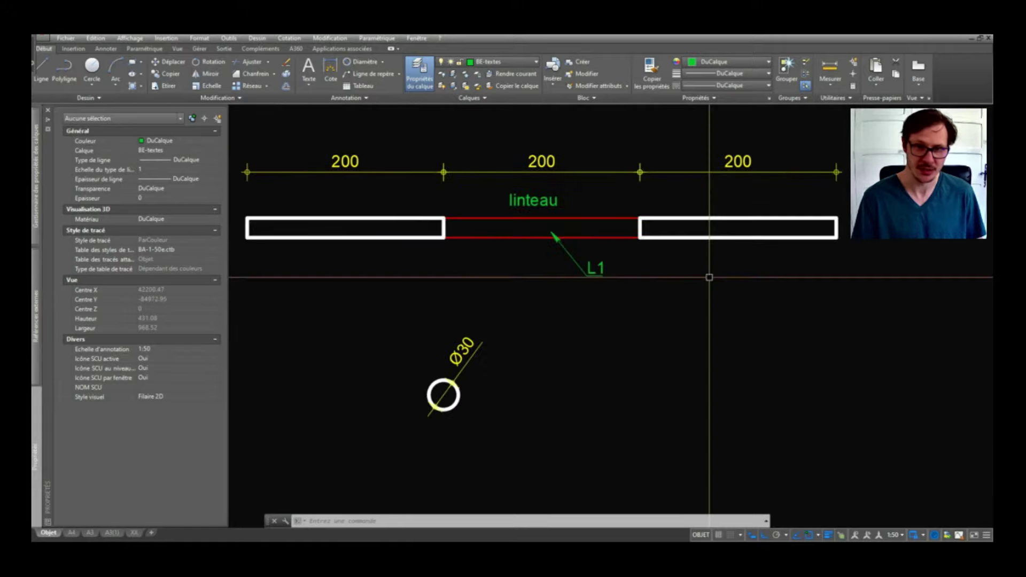
pyautogui.click(730, 208)
pyautogui.click(705, 233)
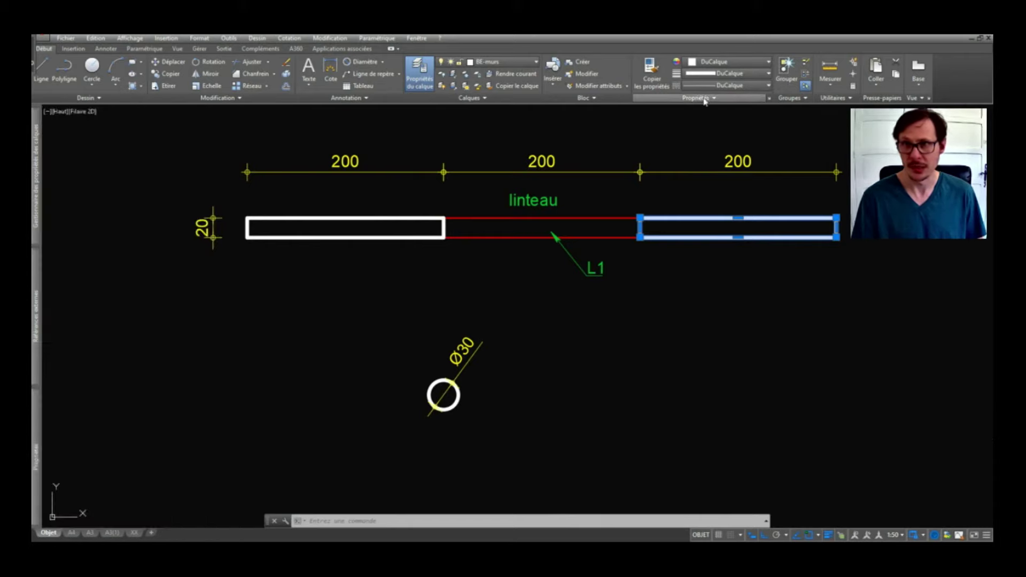
pyautogui.click(705, 100)
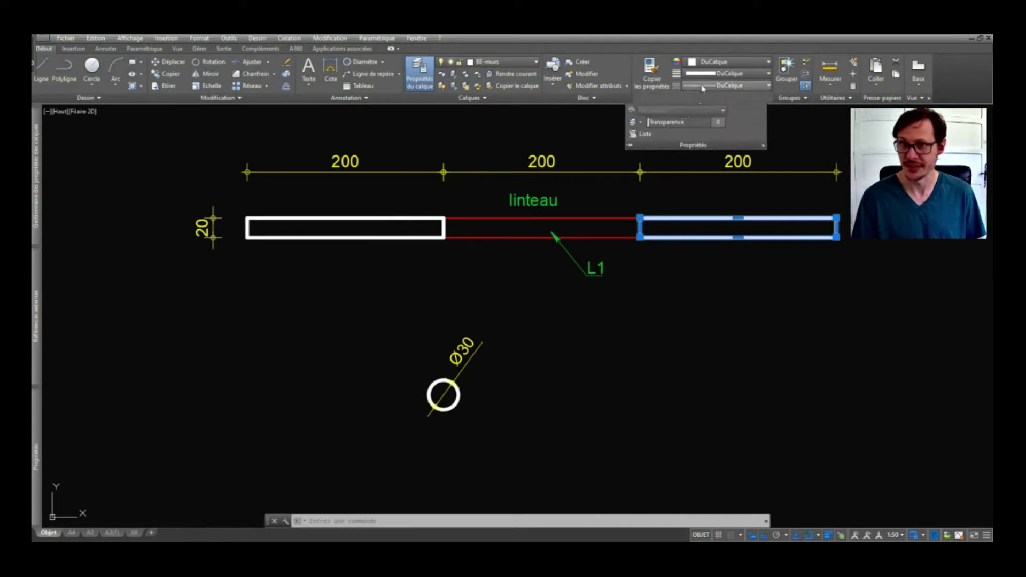
pyautogui.press('Escape')
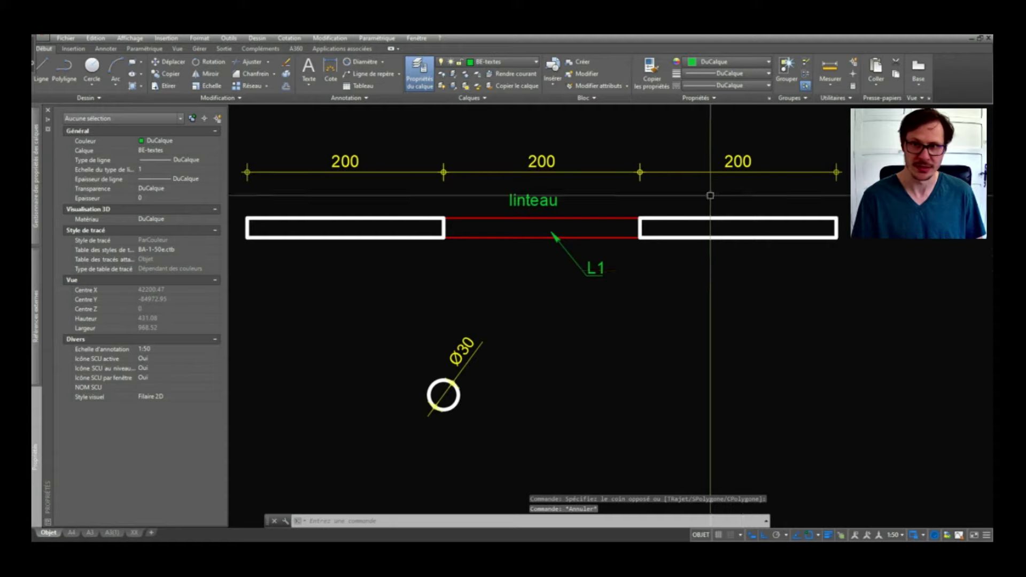
pyautogui.moveTo(711, 190); pyautogui.dragTo(668, 230)
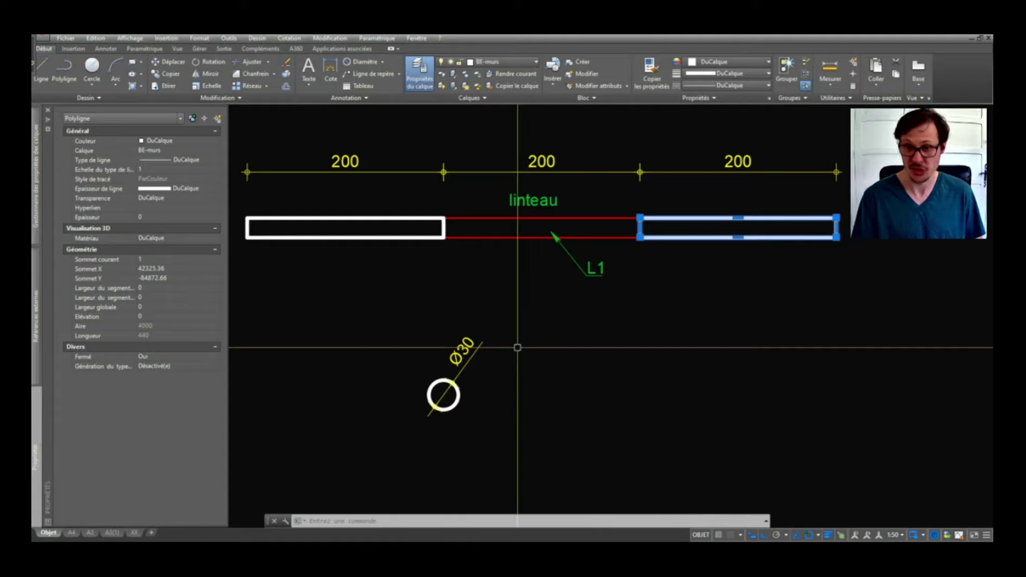
pyautogui.click(224, 38)
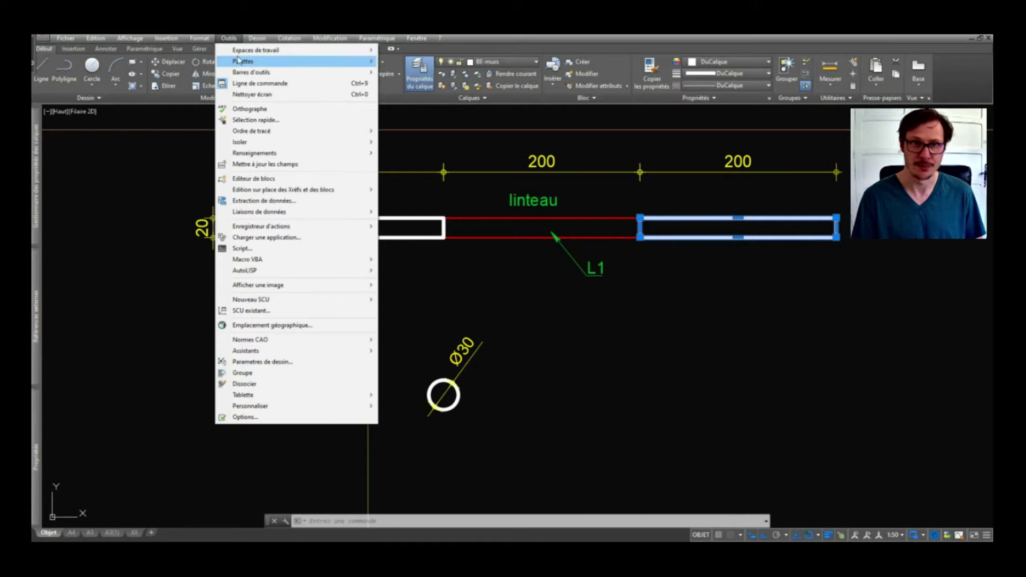
pyautogui.moveTo(243, 61)
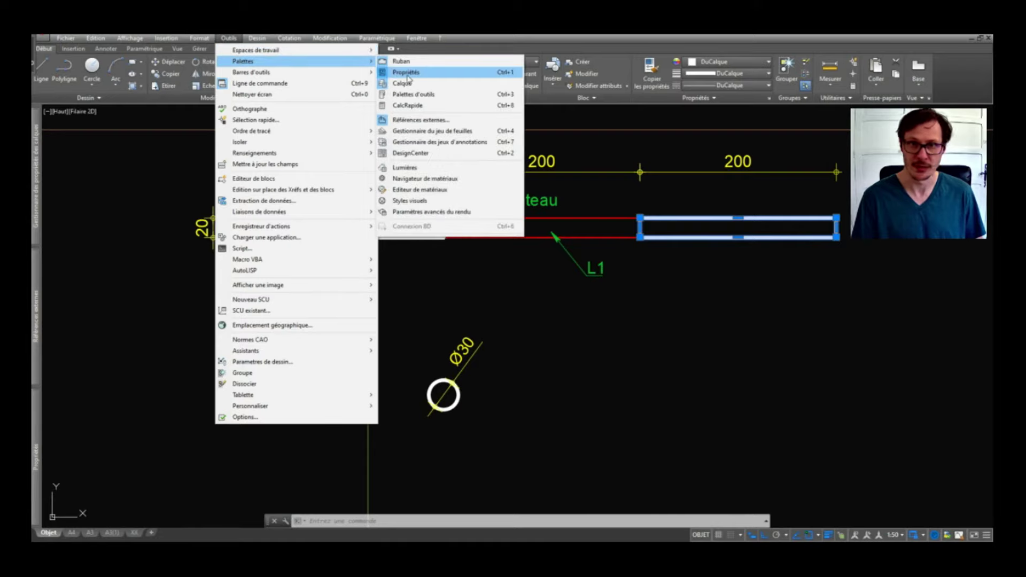
pyautogui.click(548, 323)
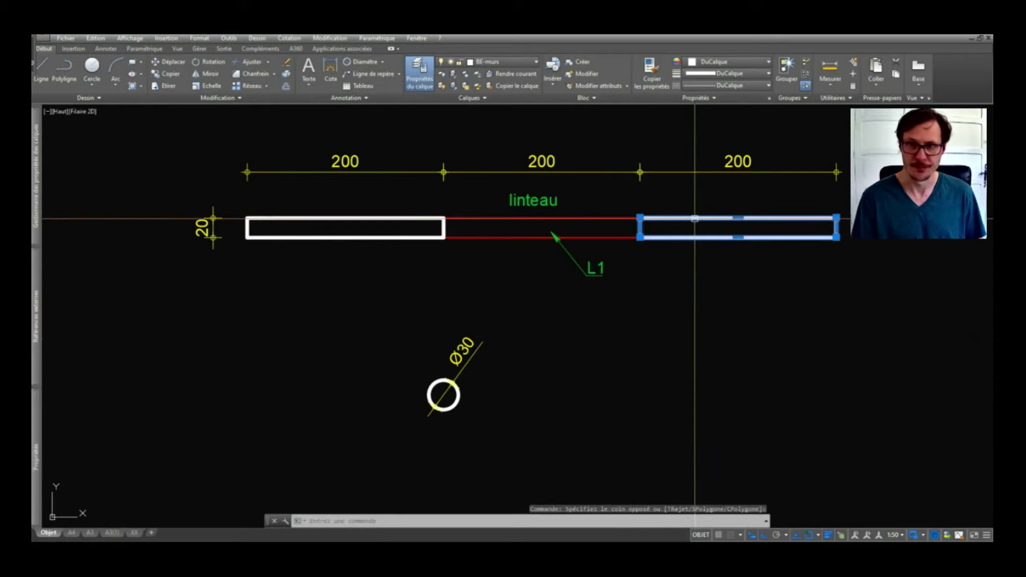
pyautogui.moveTo(695, 225); pyautogui.dragTo(654, 244, button='middle')
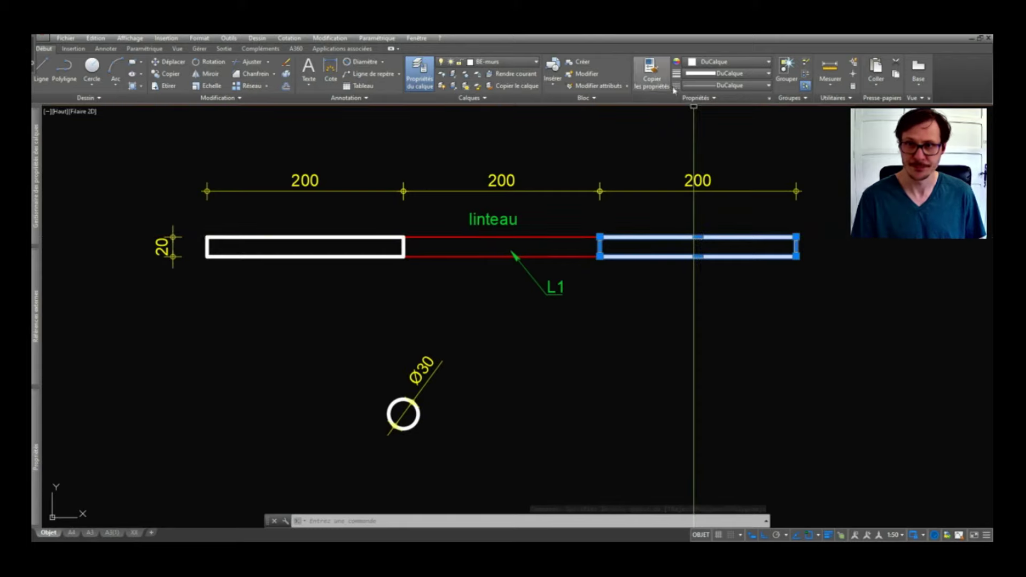
pyautogui.click(715, 62)
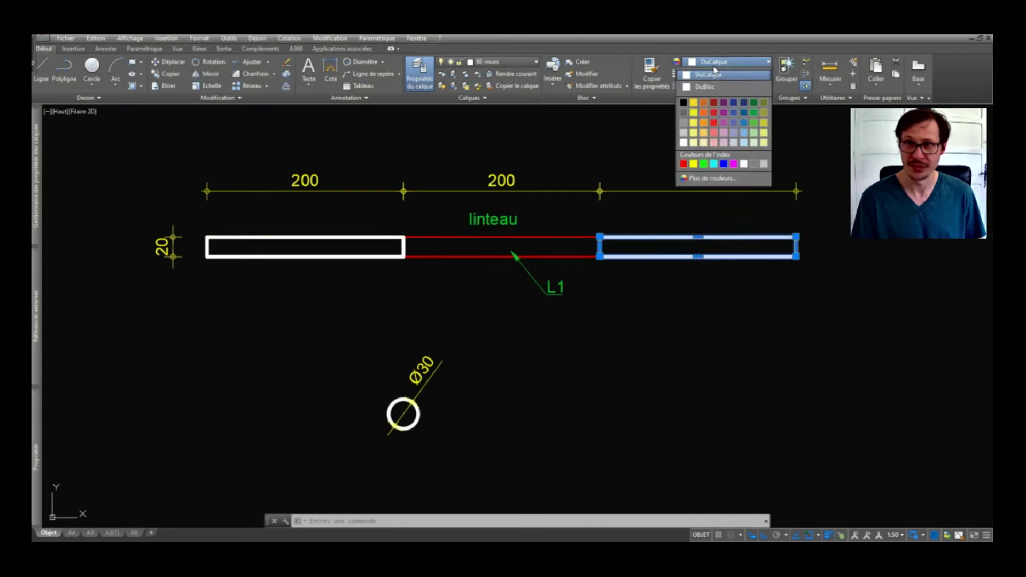
pyautogui.click(713, 70)
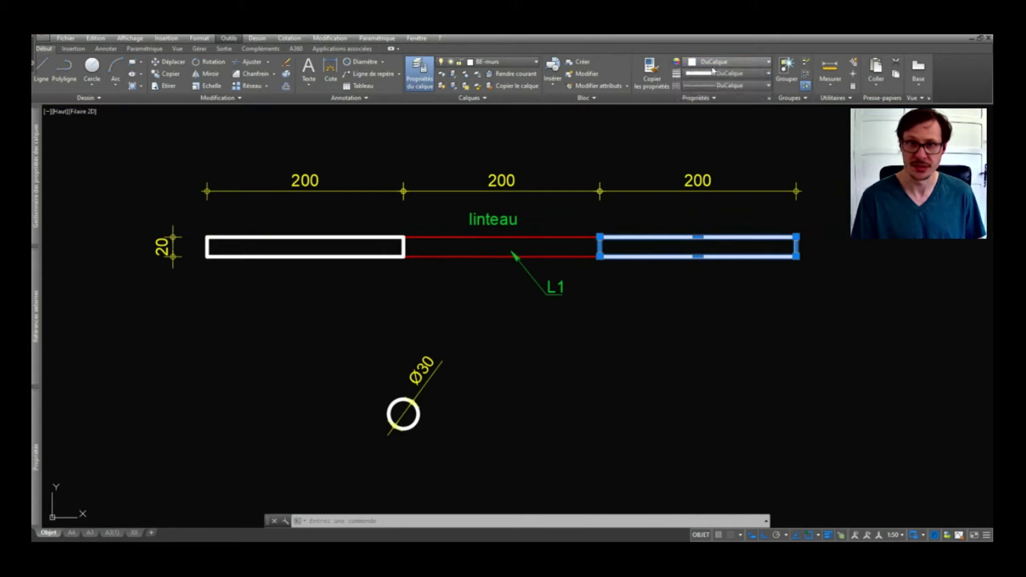
pyautogui.click(512, 63)
pyautogui.click(513, 63)
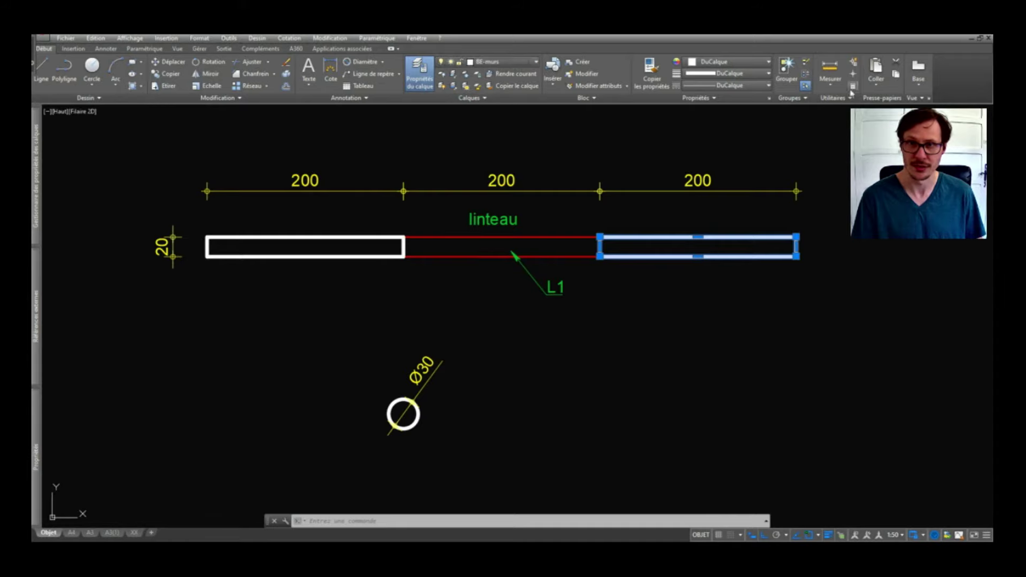
pyautogui.click(718, 63)
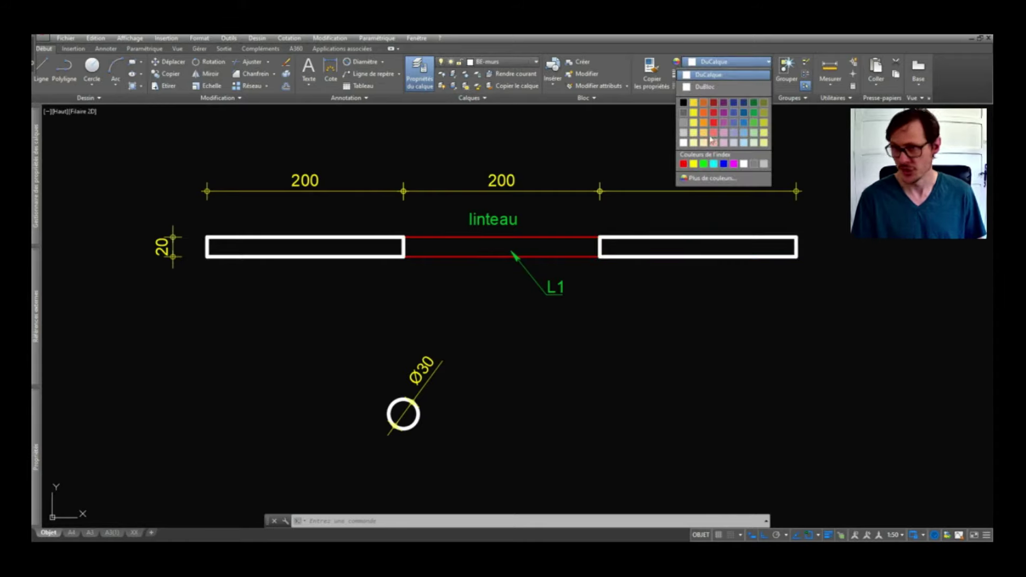
pyautogui.click(708, 75)
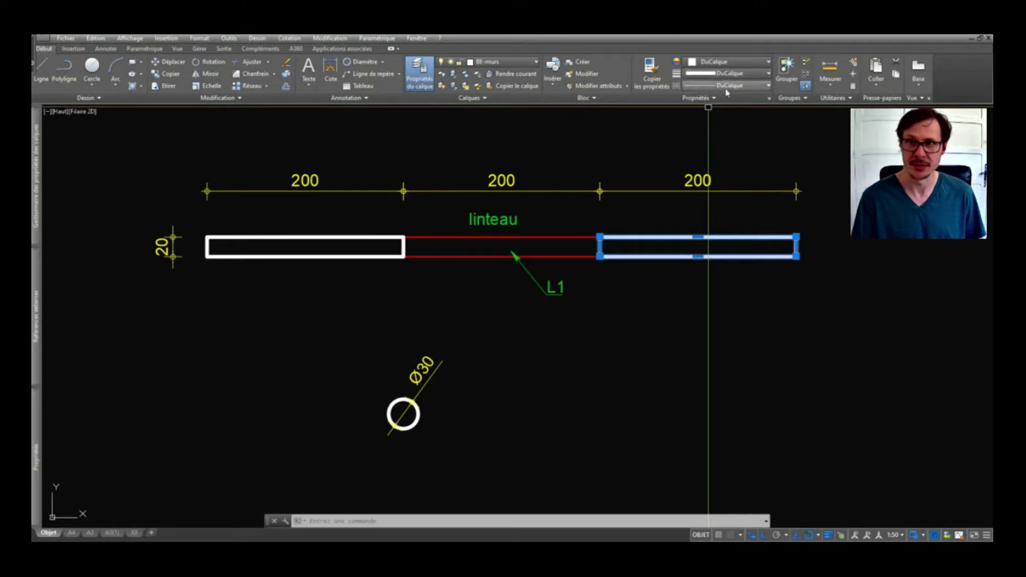
pyautogui.click(710, 100)
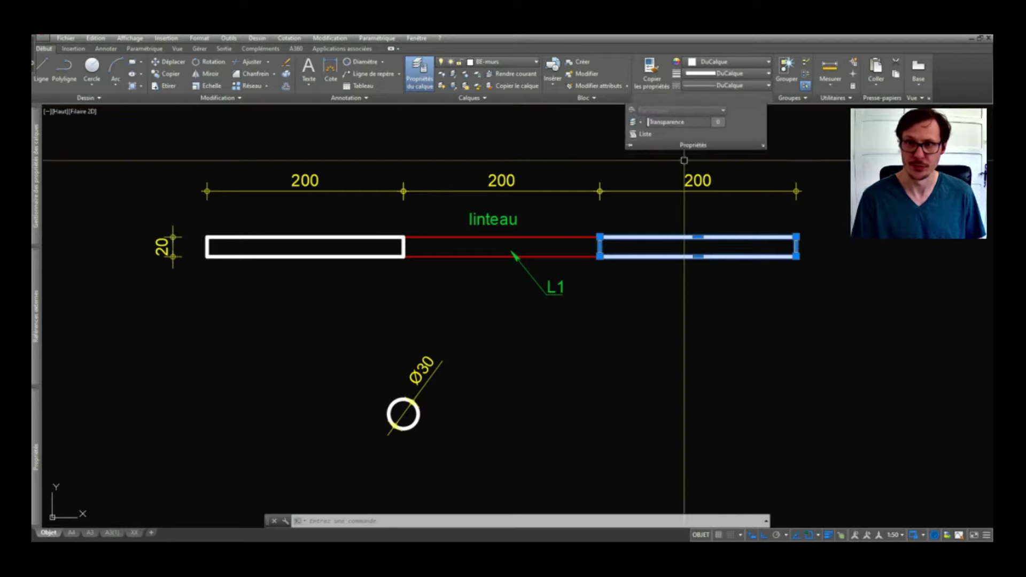
pyautogui.press('Escape')
pyautogui.press('Escape')
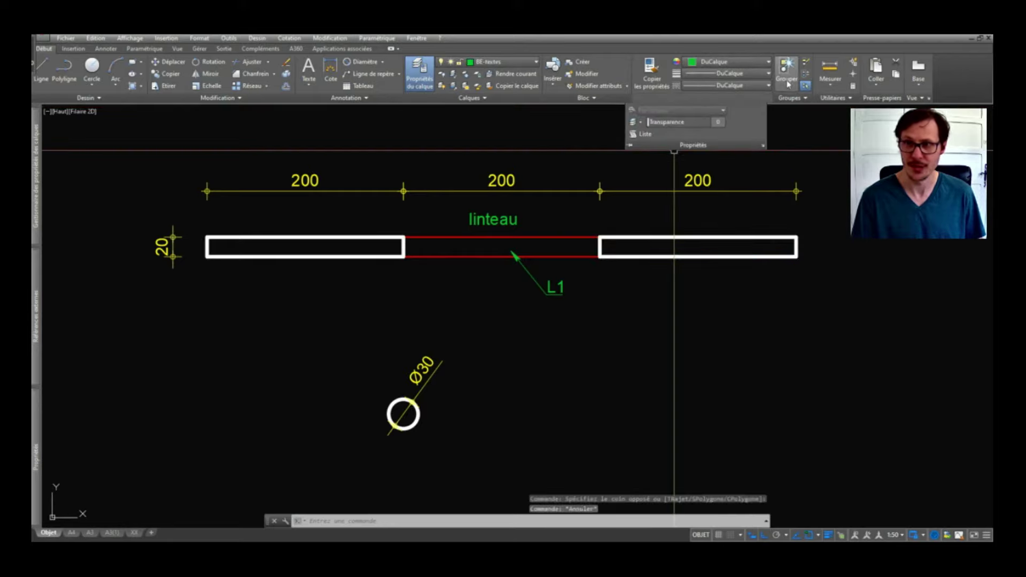
pyautogui.press('Escape')
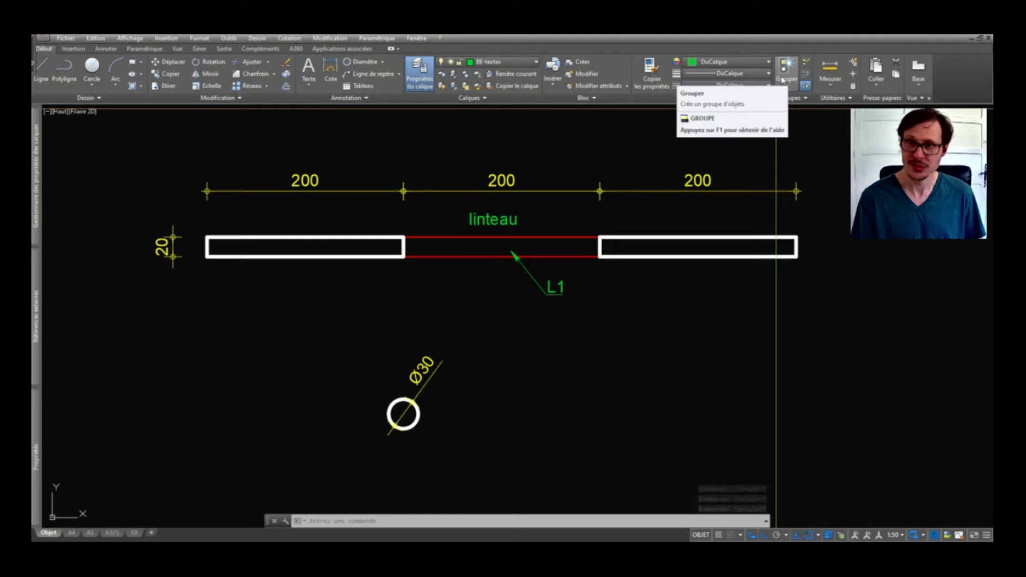
pyautogui.click(599, 236)
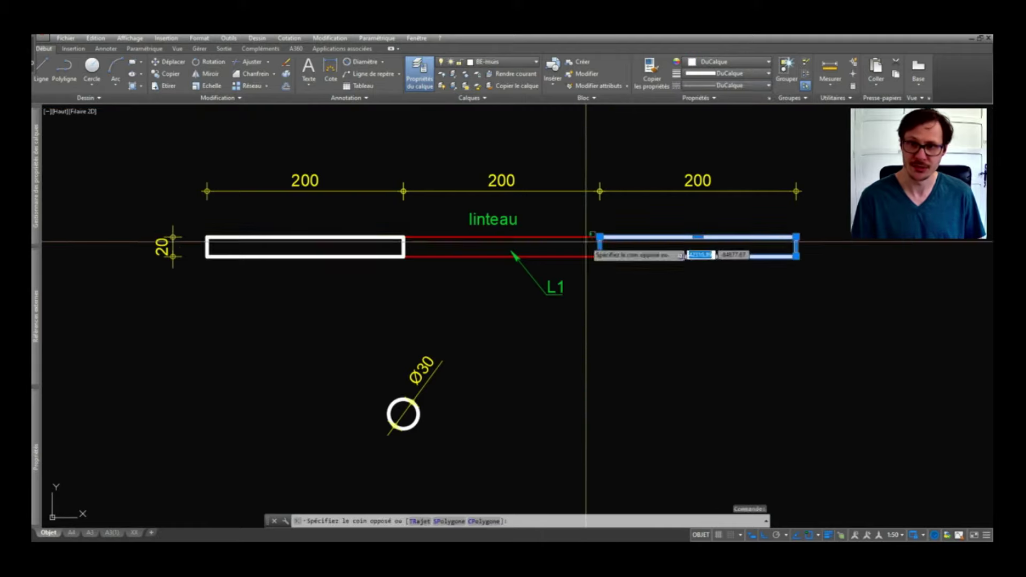
pyautogui.press('Escape')
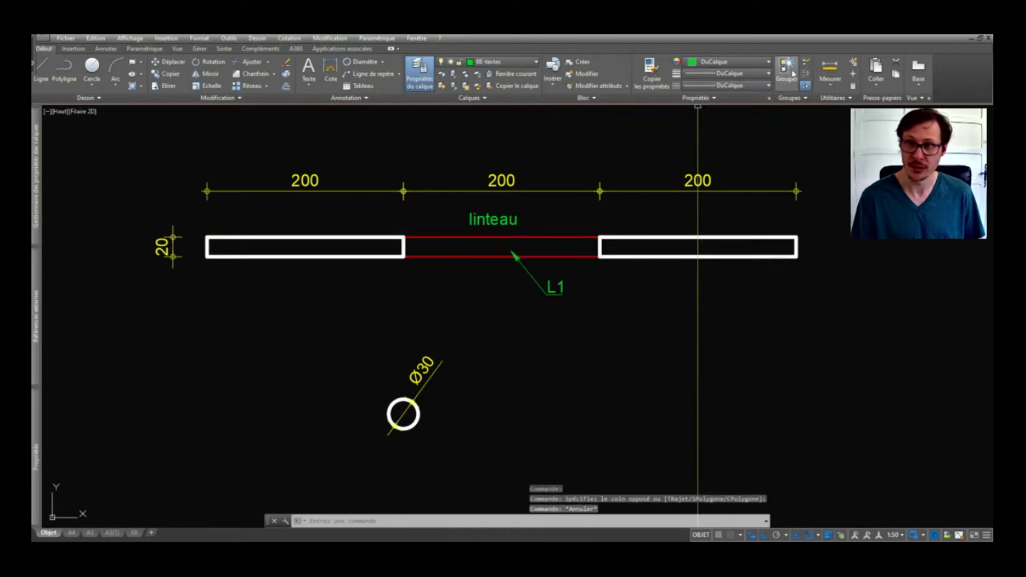
pyautogui.click(792, 74)
pyautogui.click(732, 138)
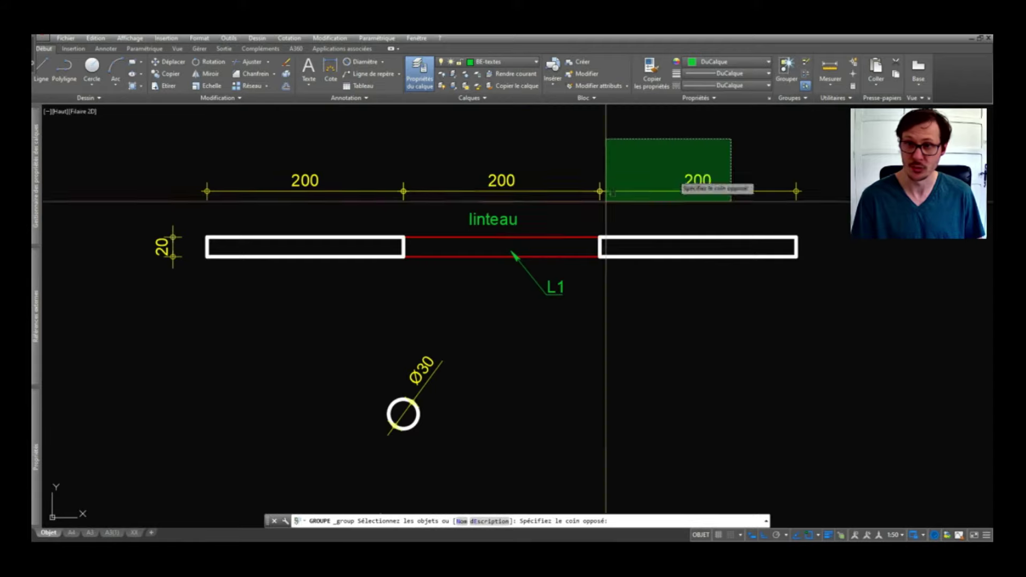
pyautogui.click(323, 206)
pyautogui.press('Return')
pyautogui.click(502, 191)
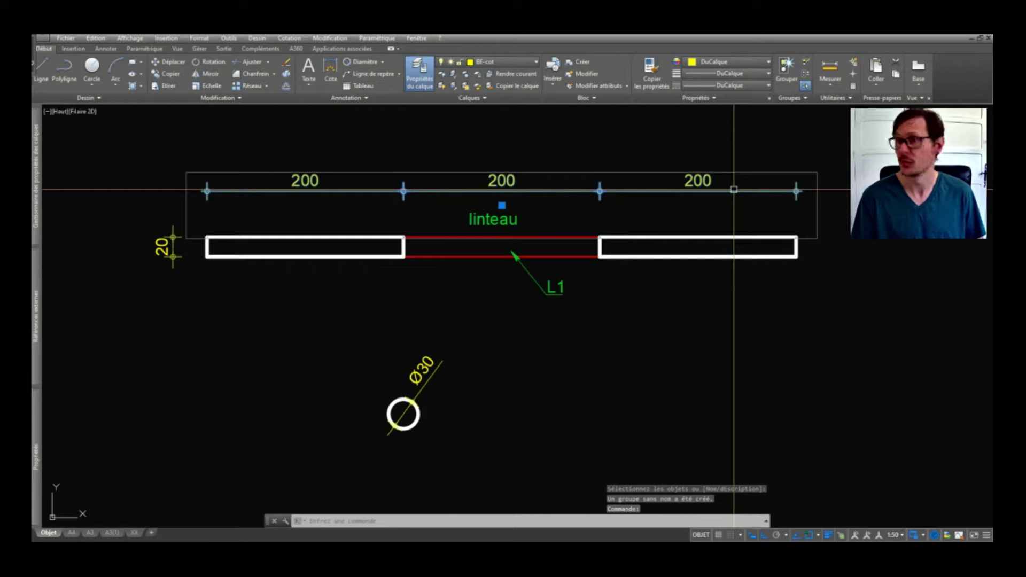
pyautogui.press('Delete')
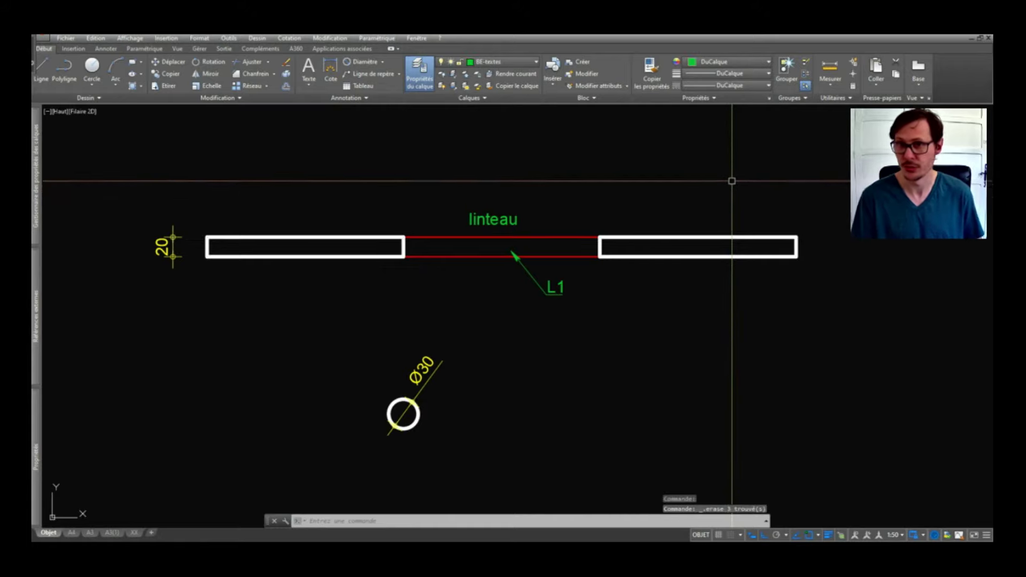
pyautogui.hotkey('ctrl', 'z')
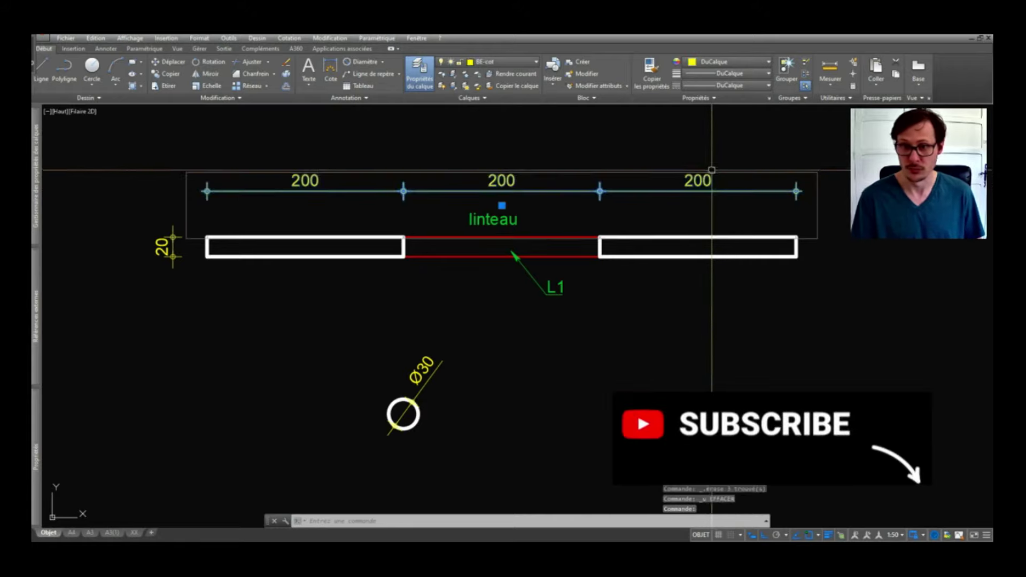
pyautogui.click(502, 205)
pyautogui.click(563, 205)
pyautogui.click(502, 205)
pyautogui.press('Escape')
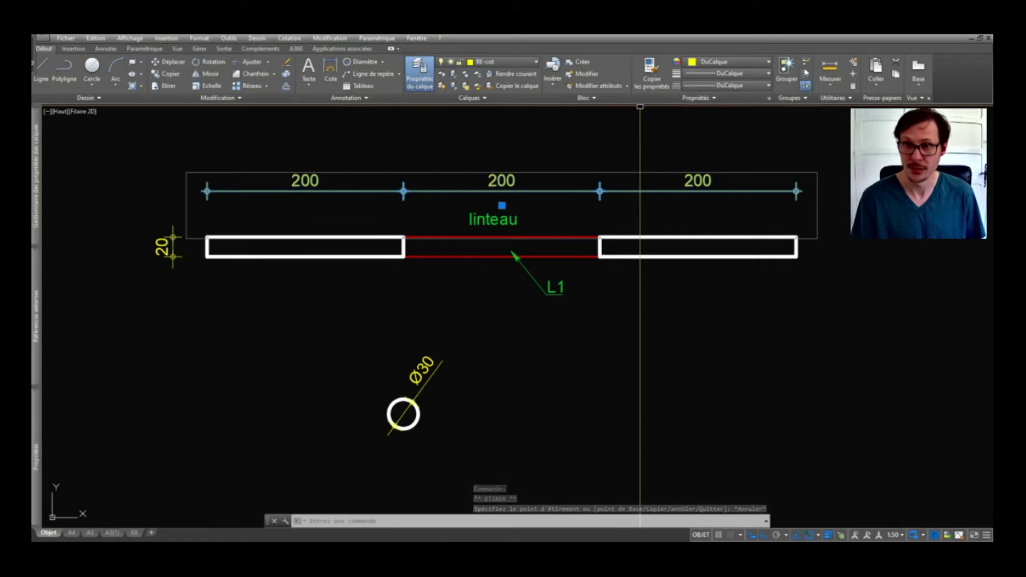
pyautogui.click(805, 67)
pyautogui.click(502, 190)
pyautogui.press('Escape')
pyautogui.press('Escape')
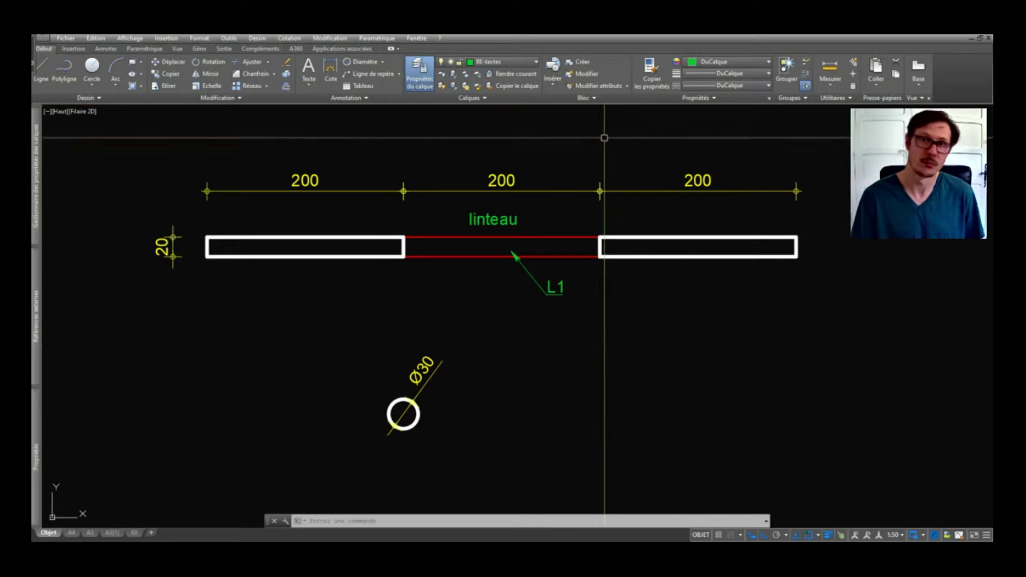
pyautogui.hotkey('ctrl', 'z')
pyautogui.hotkey('ctrl', 'z')
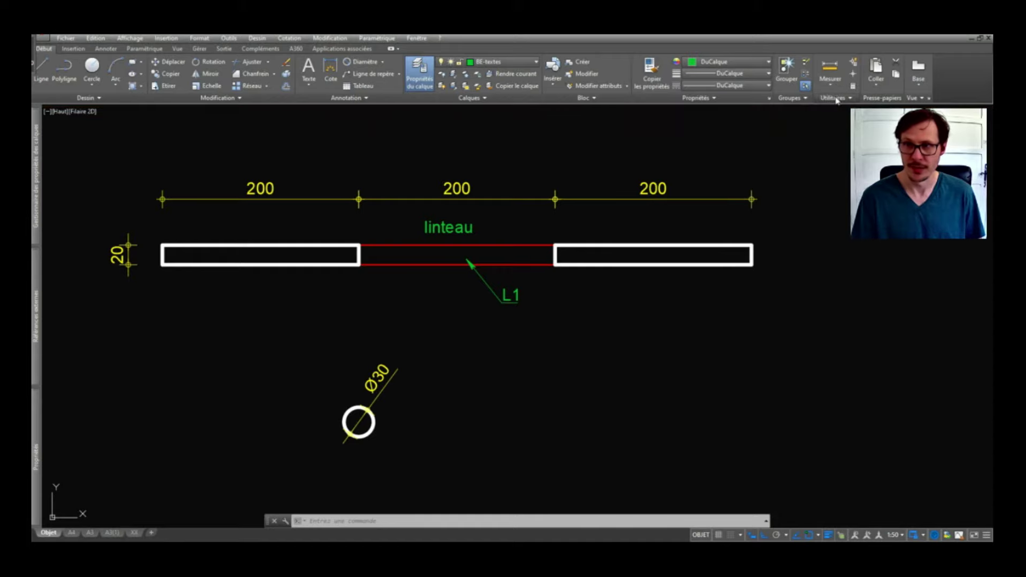
# Measure the distance along the right wall rectangle, confirming it is 200 long.
pyautogui.click(835, 98)
pyautogui.click(831, 89)
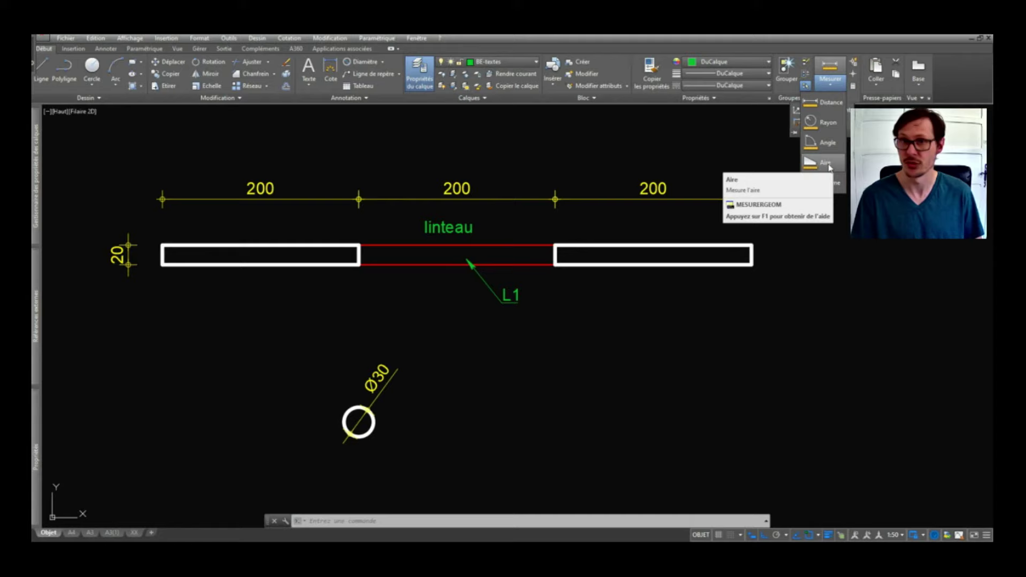
pyautogui.click(826, 163)
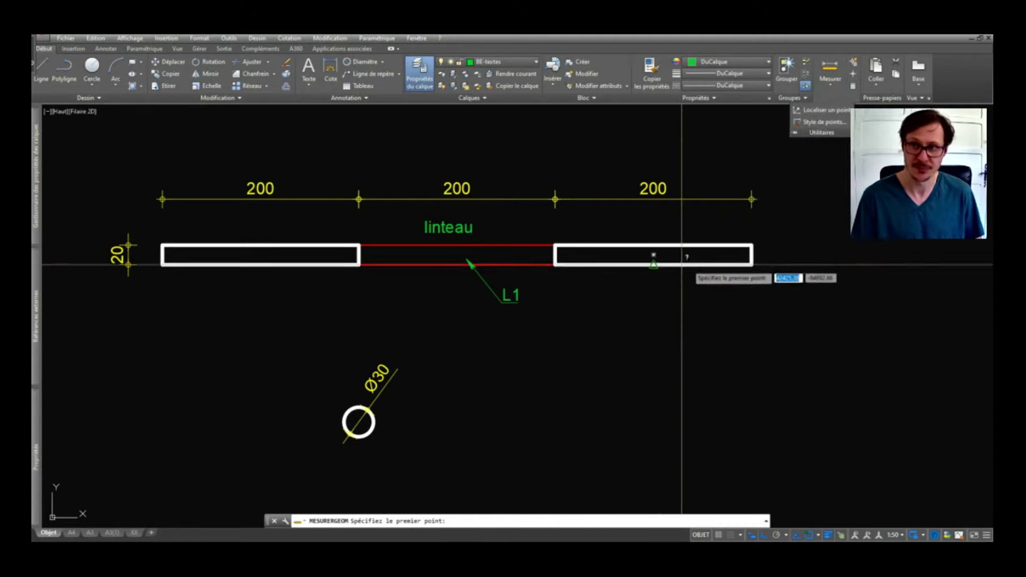
pyautogui.click(556, 245)
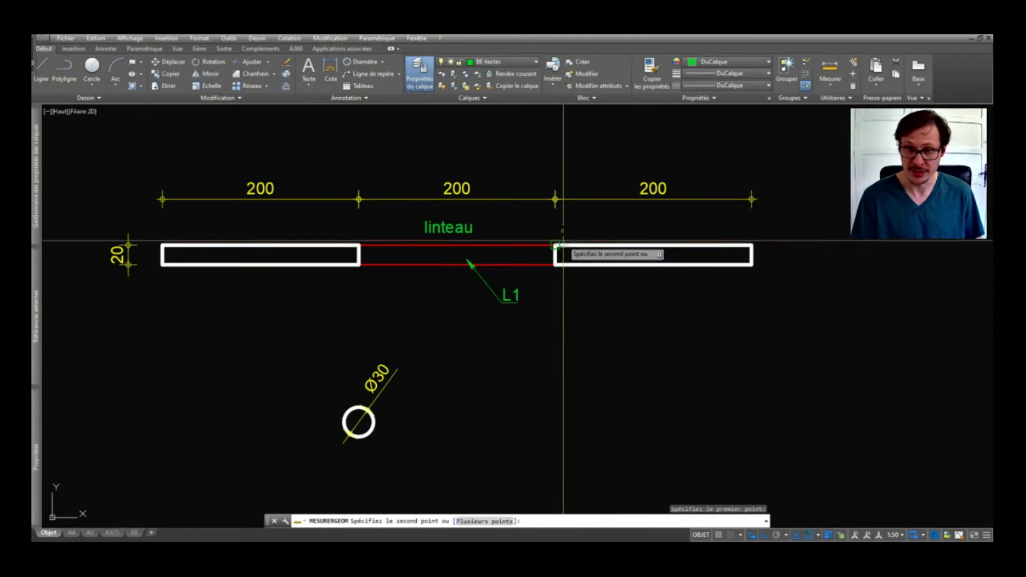
pyautogui.click(752, 245)
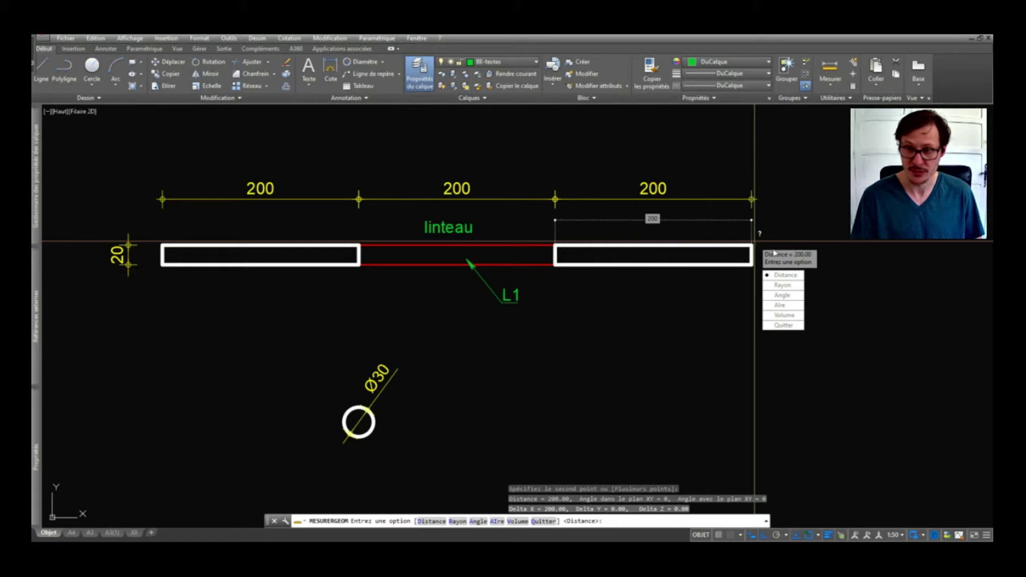
pyautogui.press('Escape')
pyautogui.press('Escape')
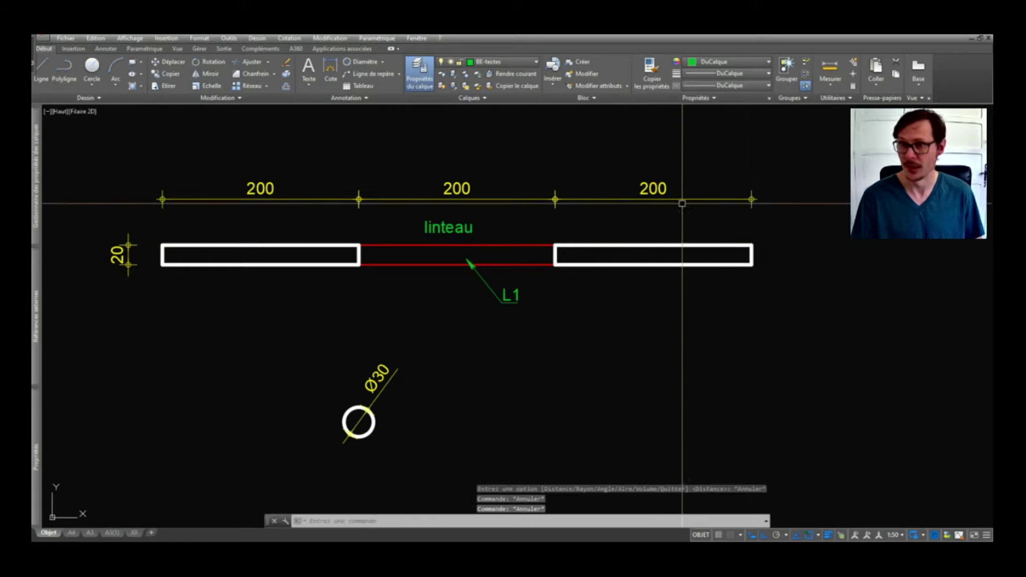
# Measure the rectangle's area from its four corners: 4000.00, perimeter 440.00.
pyautogui.click(825, 85)
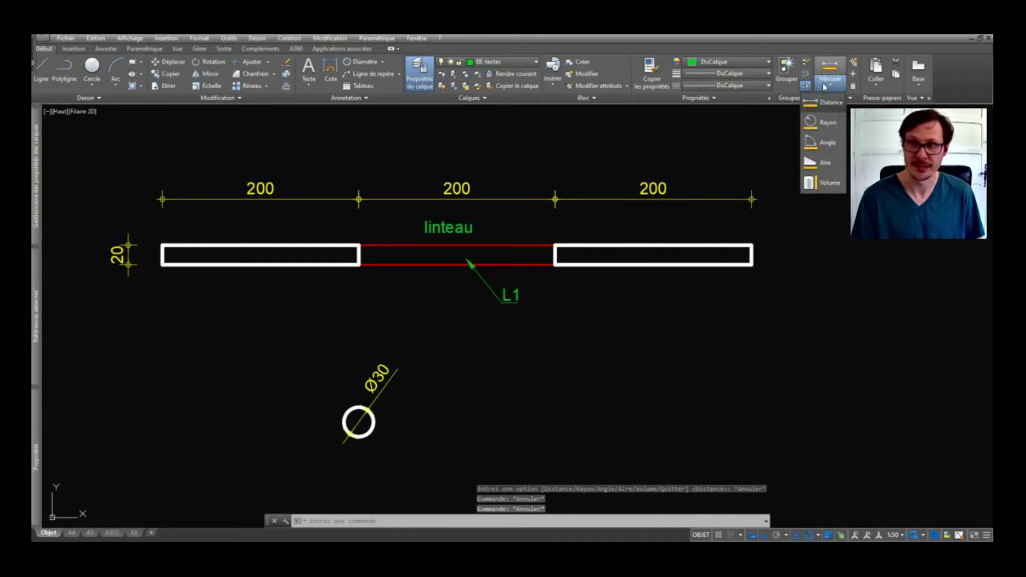
pyautogui.click(826, 163)
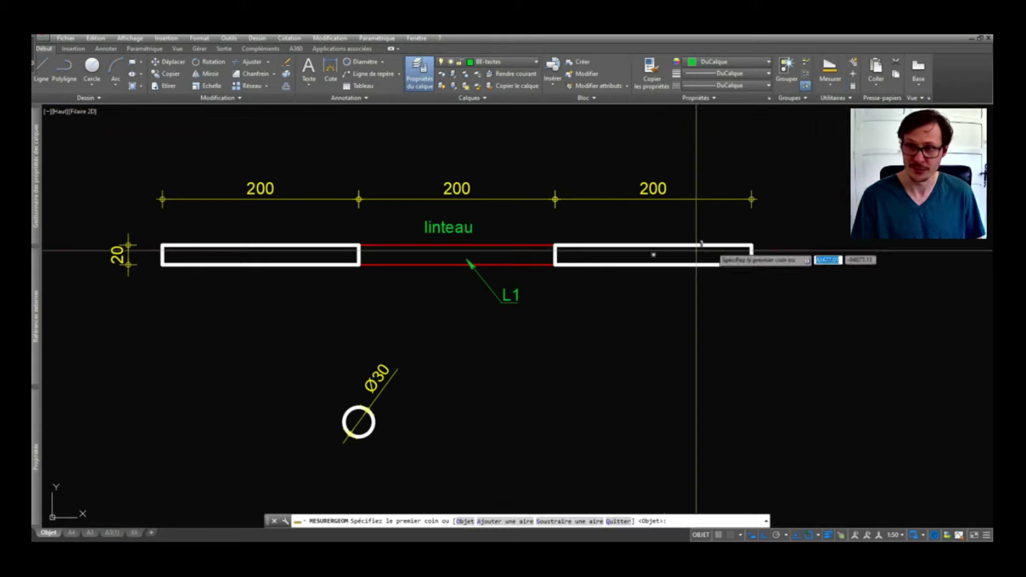
pyautogui.click(567, 241)
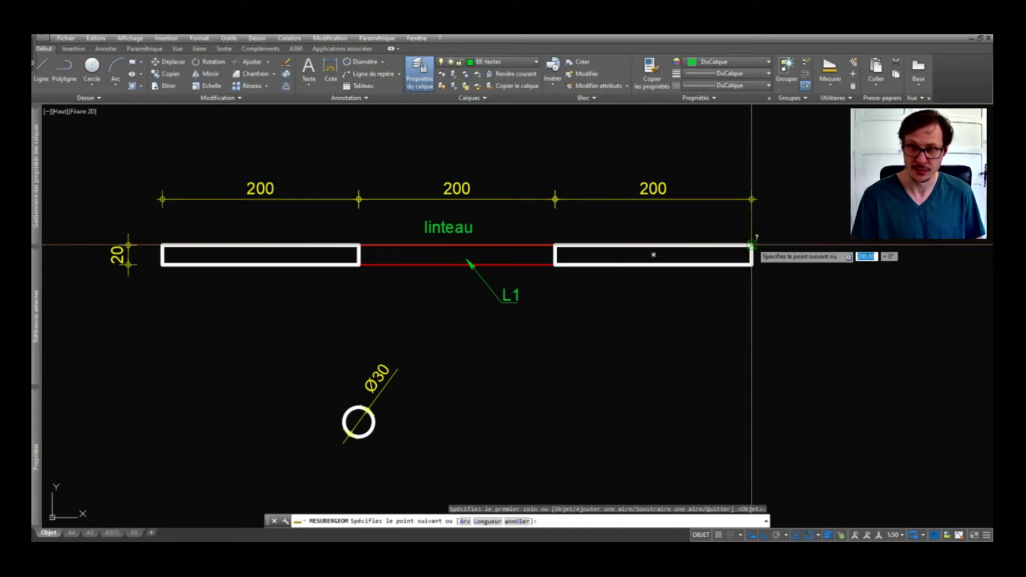
pyautogui.click(752, 245)
pyautogui.click(752, 265)
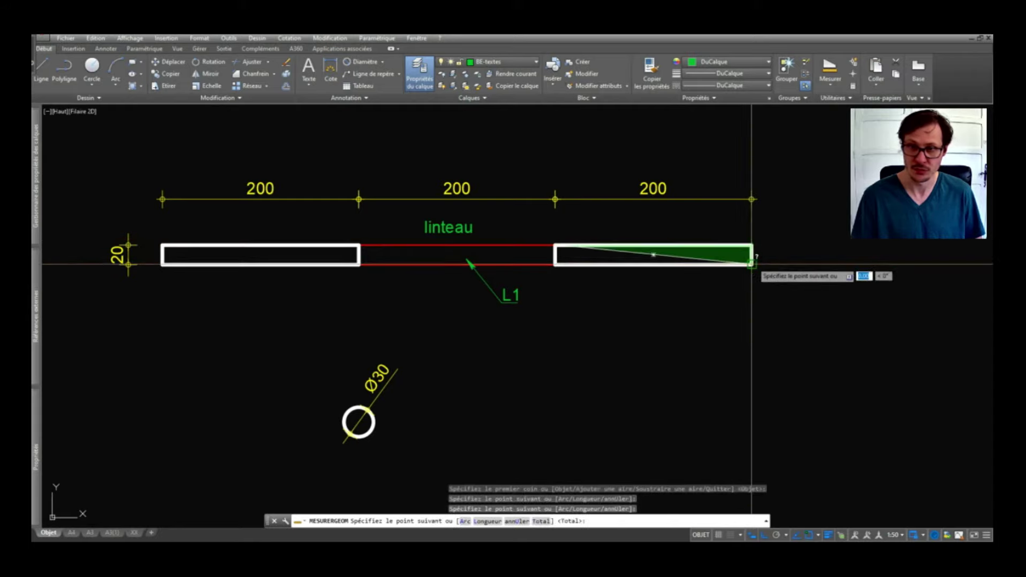
pyautogui.click(556, 264)
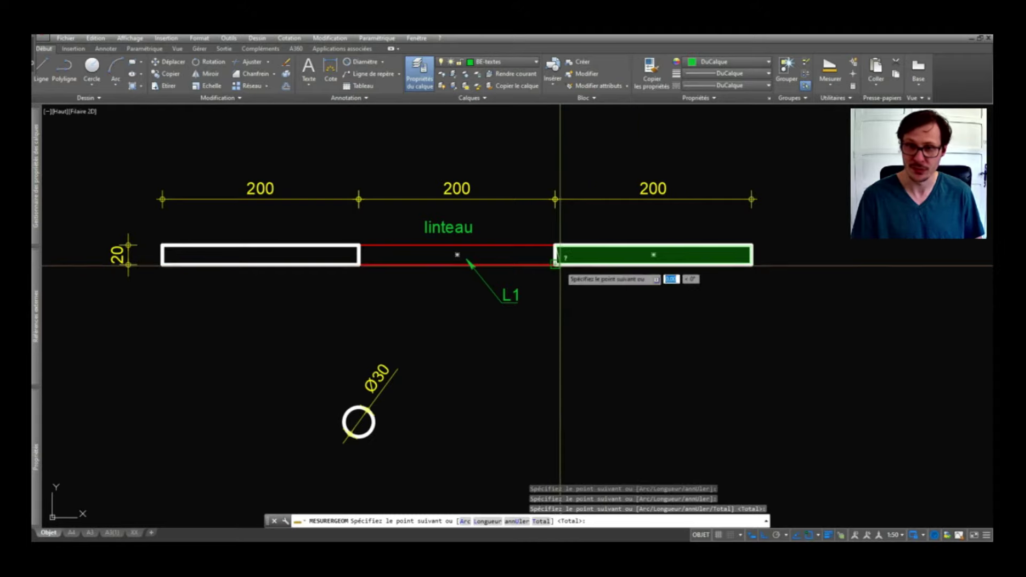
pyautogui.press('Return')
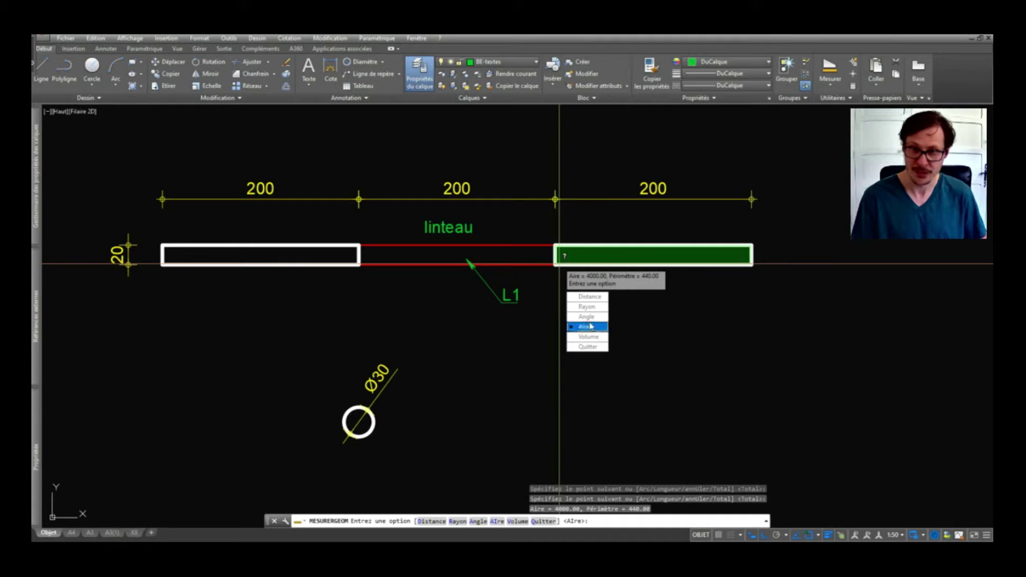
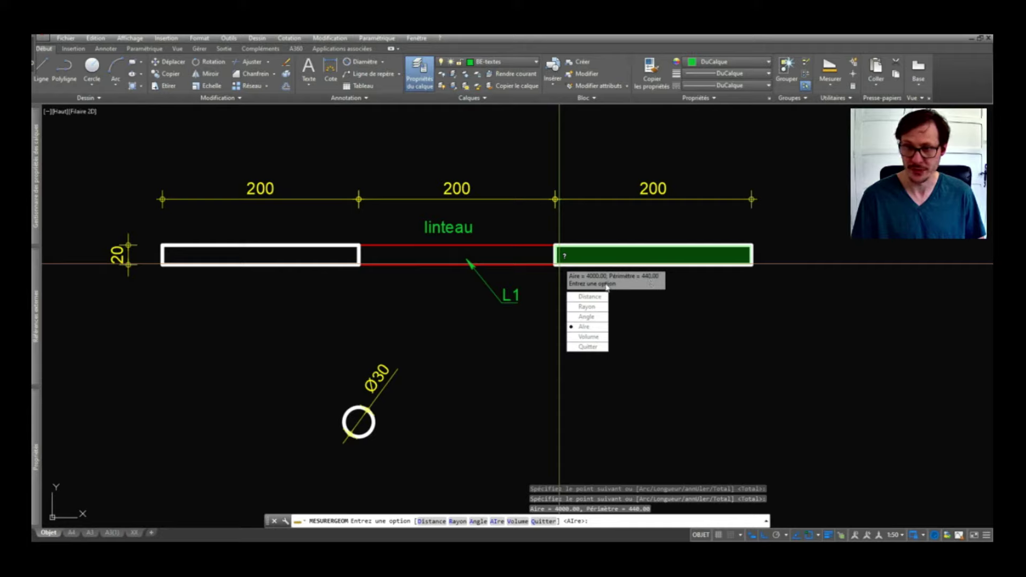
# Cancel the area measurement on the right wall and clear the command line.
pyautogui.press('Escape')
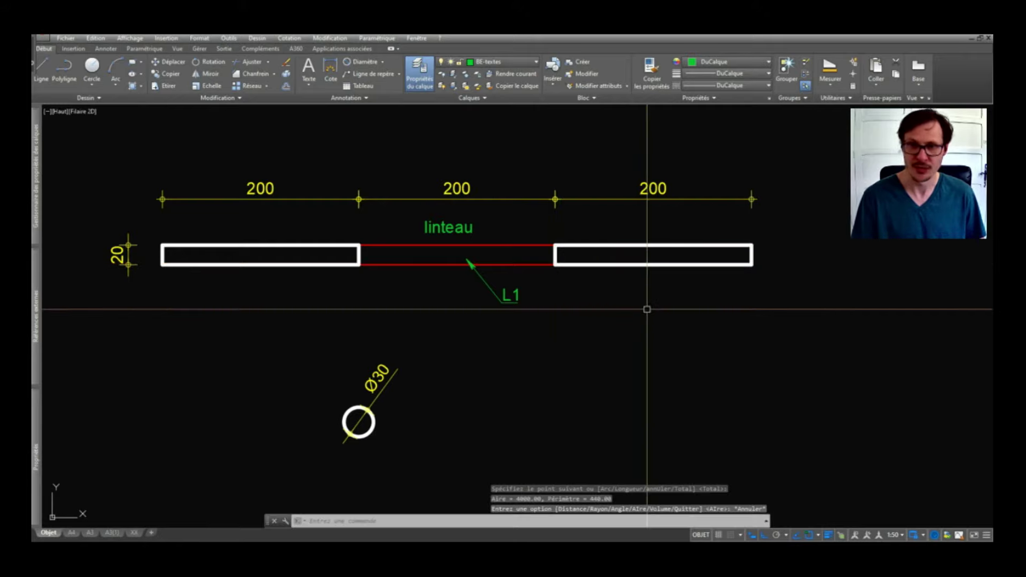
pyautogui.press('Escape')
pyautogui.press('Escape')
pyautogui.press('Escape')
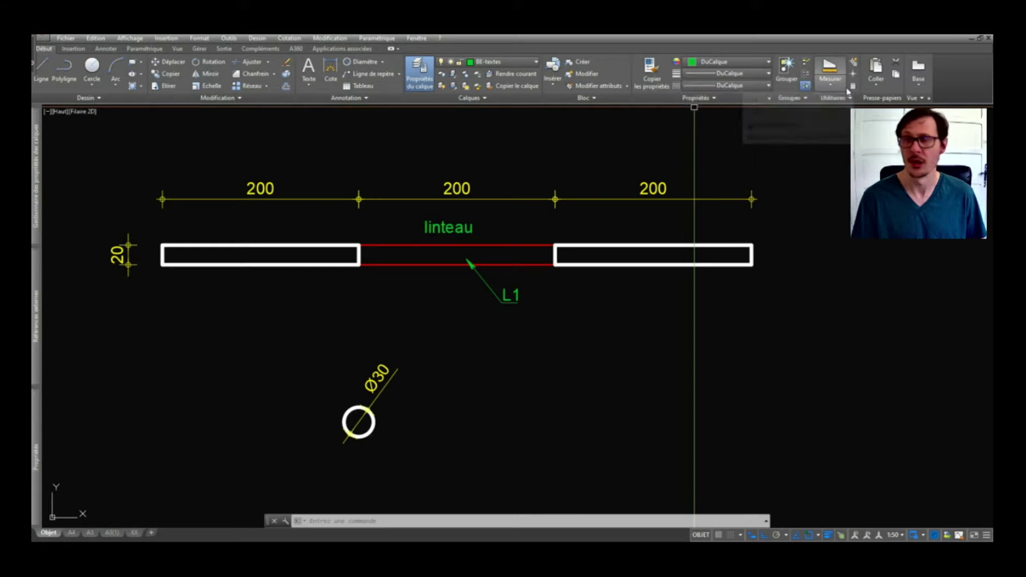
# Select both wall rectangles with Sélectionner similaire on the right rectangle.
pyautogui.click(730, 246)
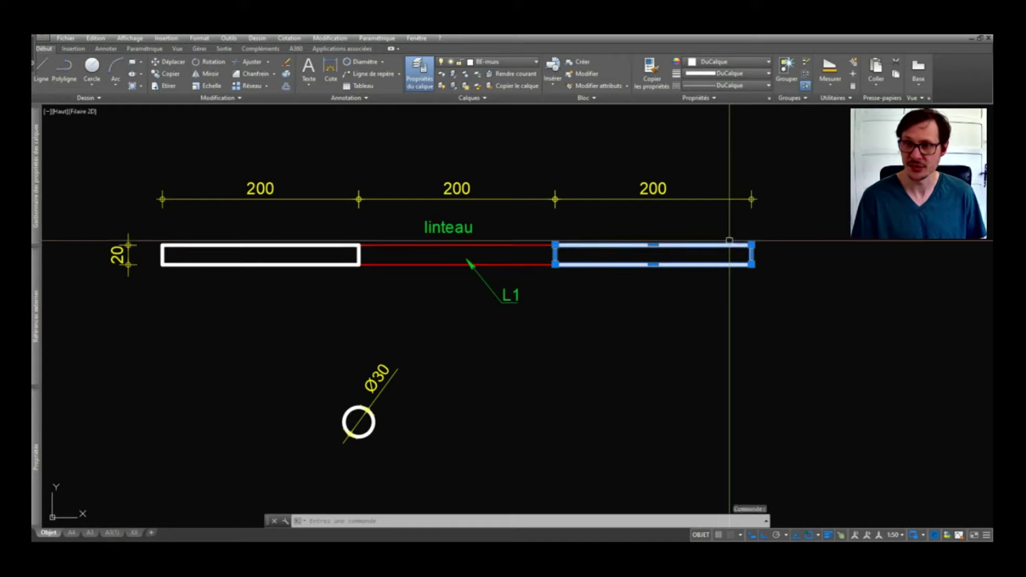
pyautogui.rightClick(719, 249)
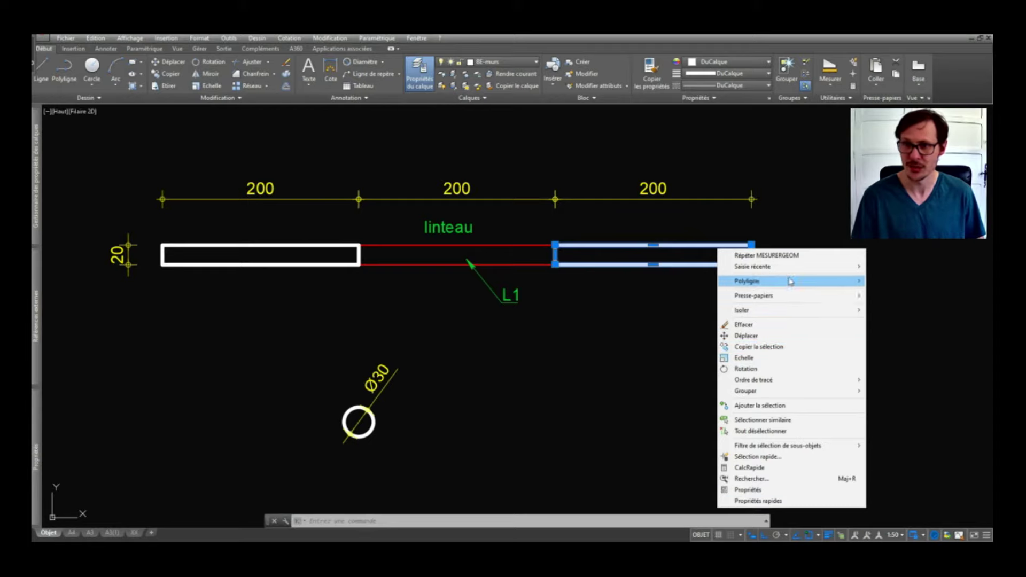
pyautogui.click(781, 405)
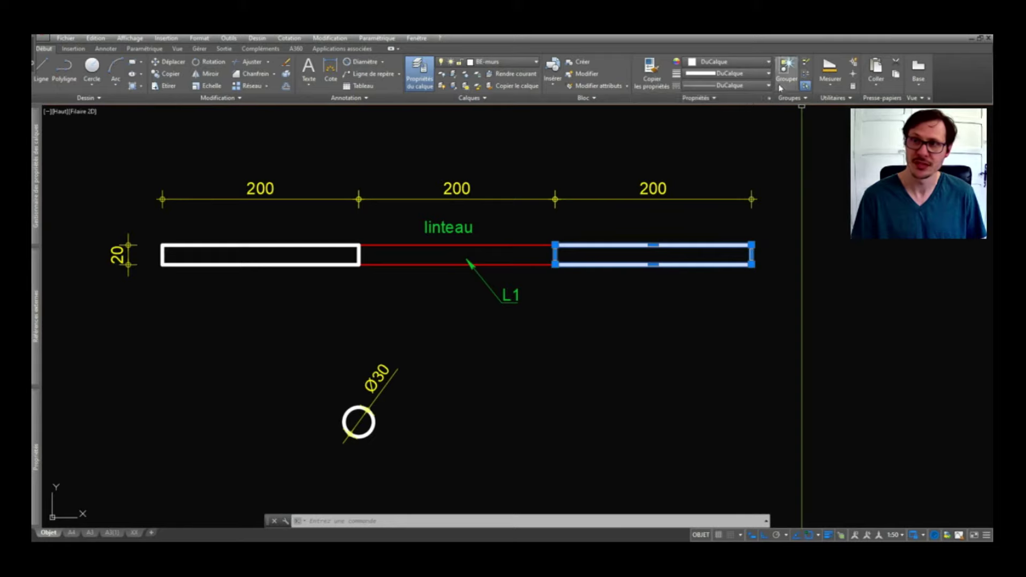
pyautogui.click(832, 89)
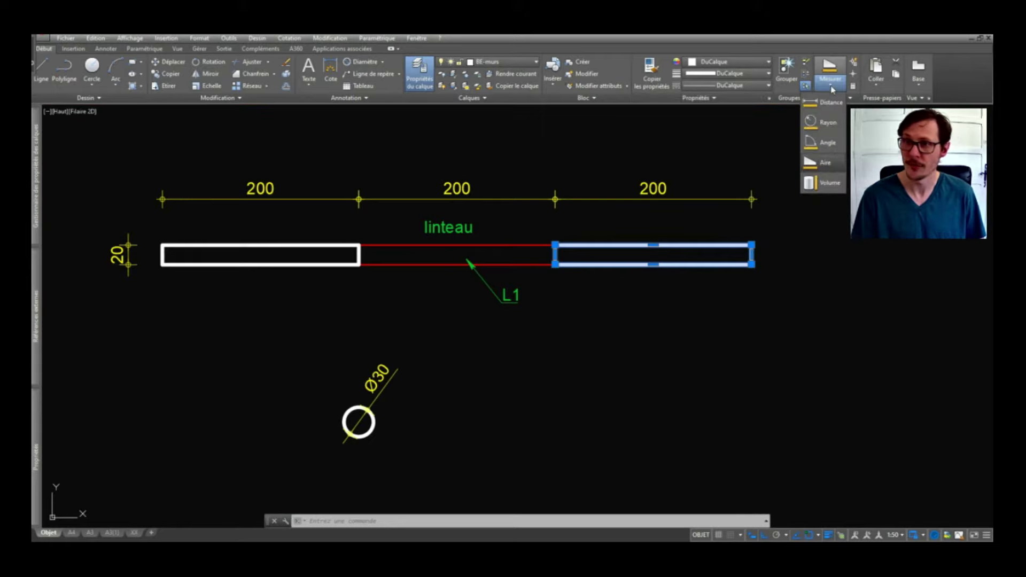
pyautogui.rightClick(697, 259)
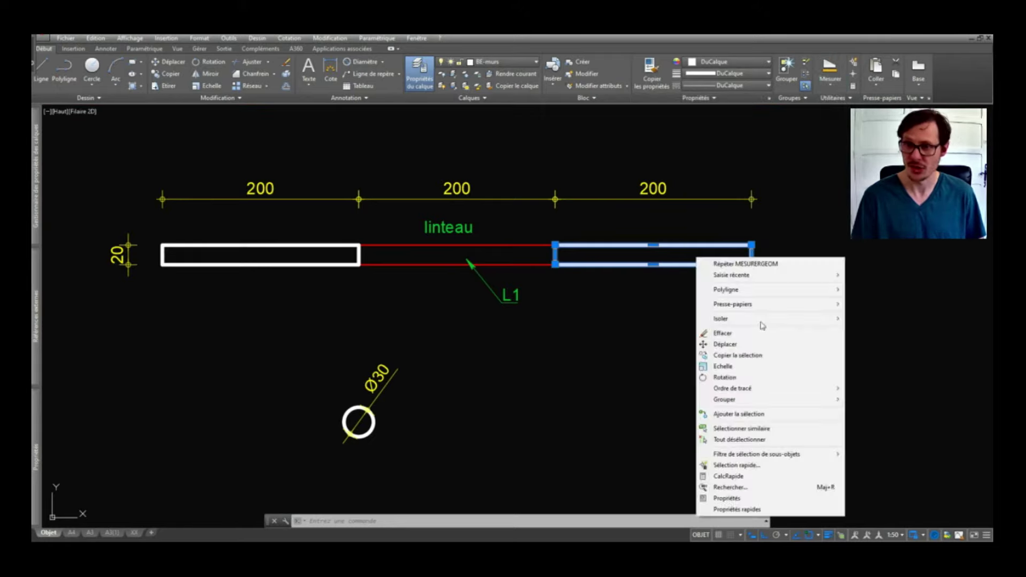
pyautogui.click(763, 429)
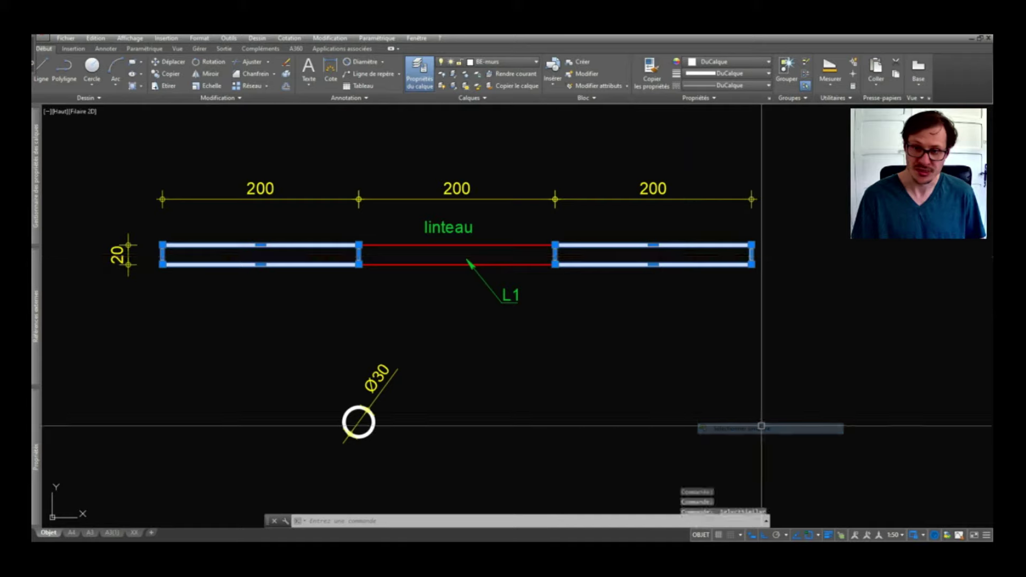
pyautogui.scroll(-4, 630, 275)
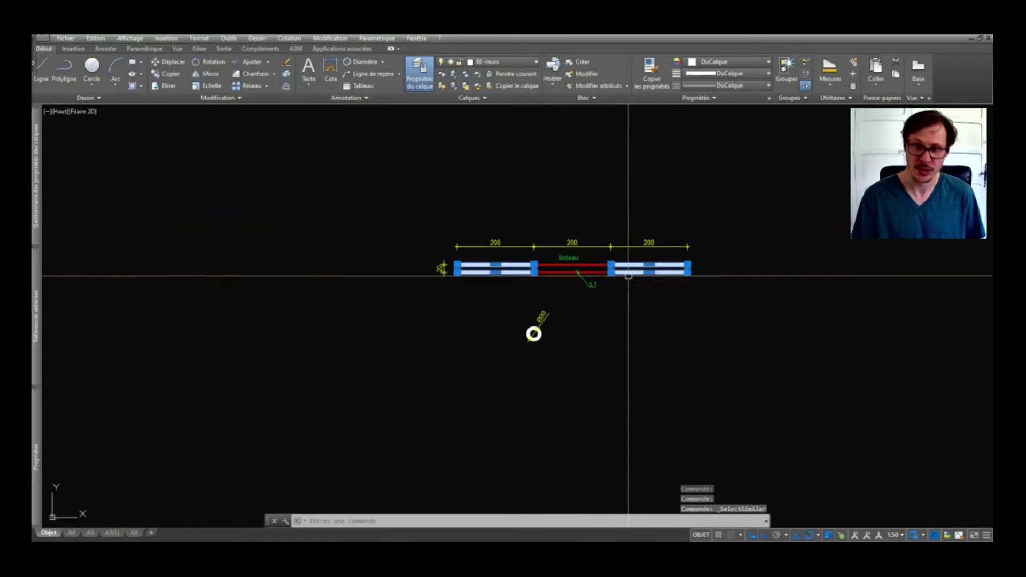
pyautogui.scroll(4, 614, 274)
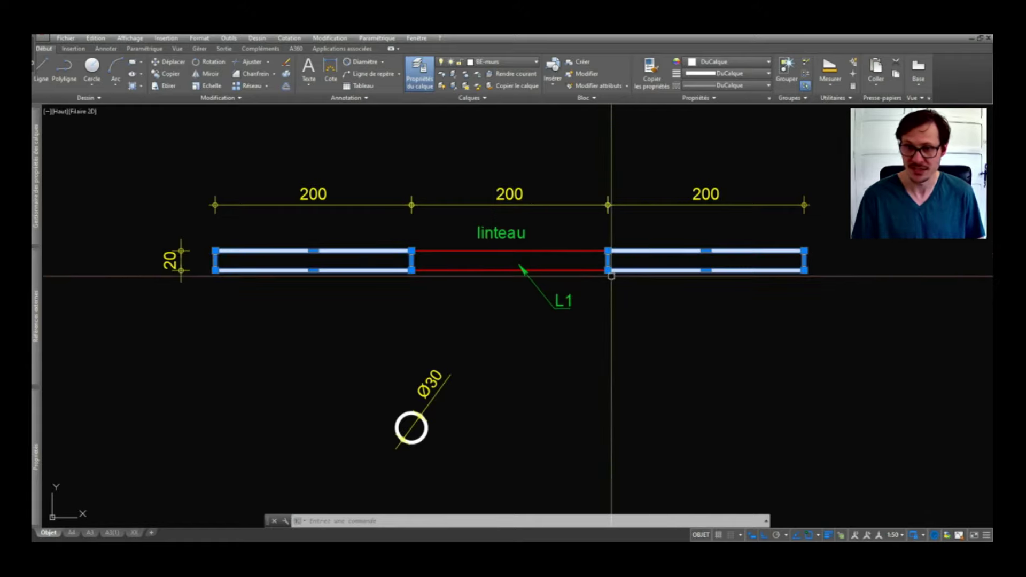
pyautogui.moveTo(664, 247); pyautogui.dragTo(622, 248, button='middle')
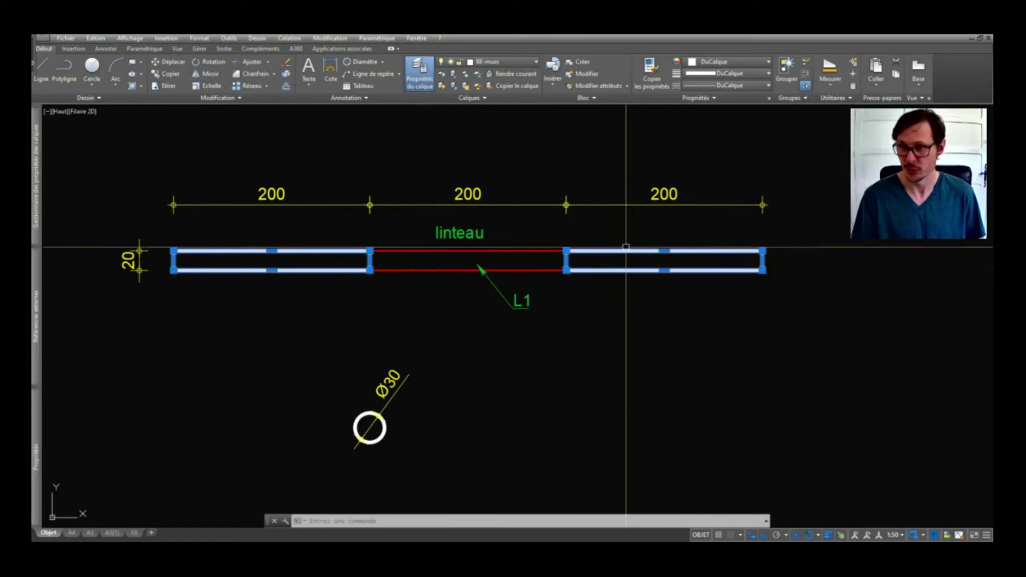
# Select all three 200 dimensions together with Sélectionner similaire.
pyautogui.press('Escape')
pyautogui.click(678, 196)
pyautogui.rightClick(678, 196)
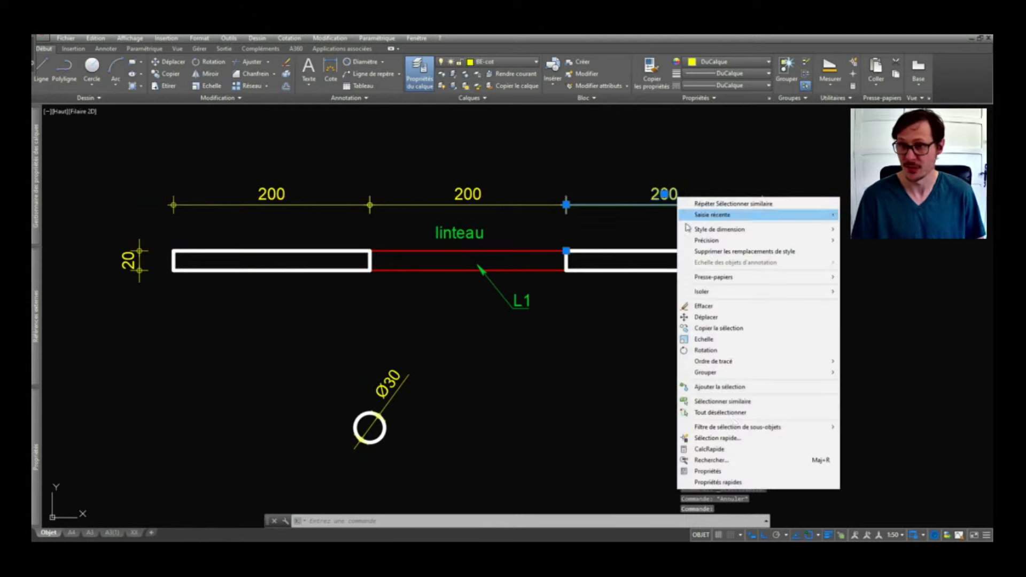
pyautogui.click(711, 401)
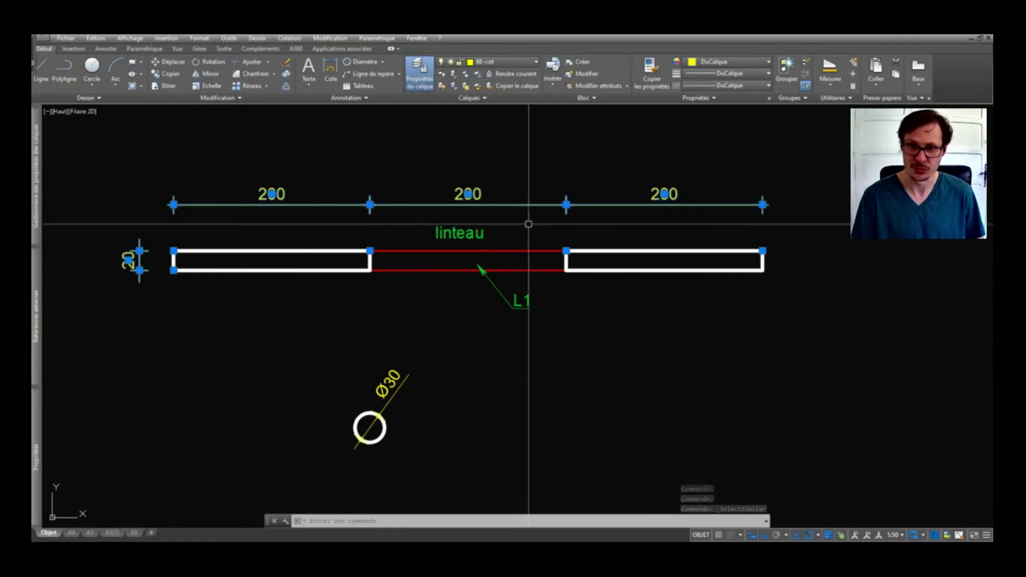
# Expand the Utilitaires panel and inspect the right wall's shortcut menu, leaving nothing selected.
pyautogui.press('Escape')
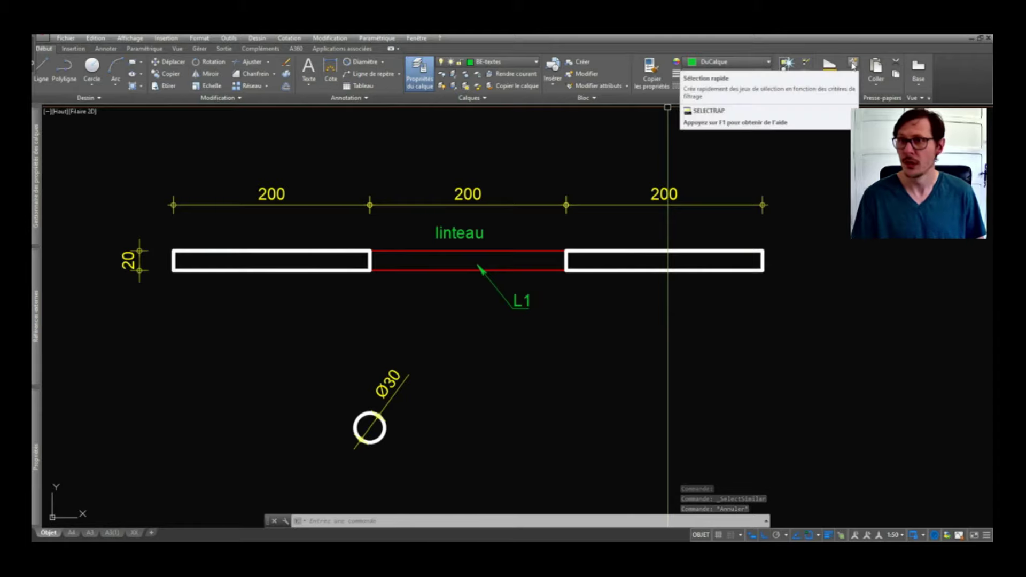
pyautogui.click(839, 103)
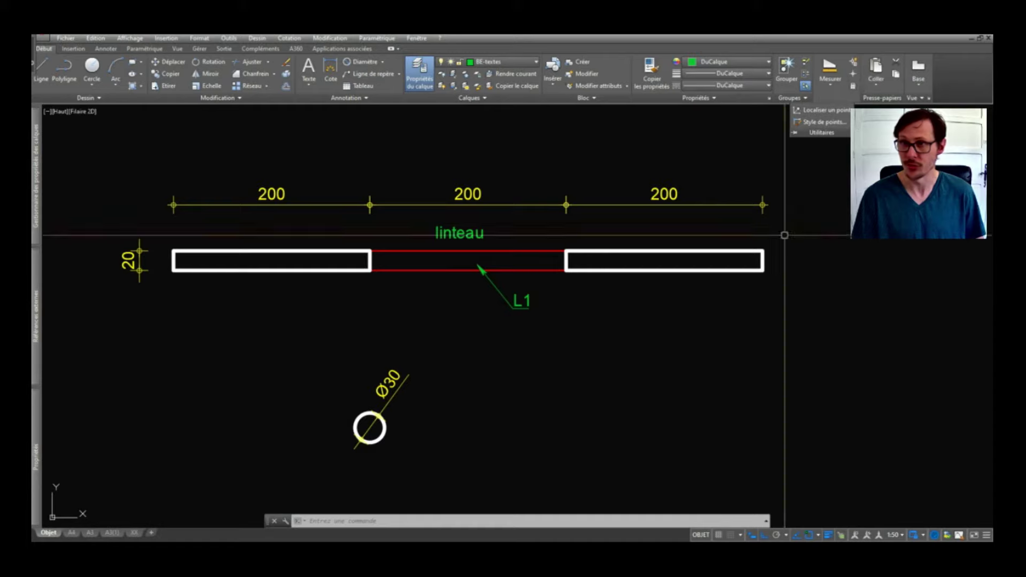
pyautogui.click(714, 252)
pyautogui.rightClick(673, 261)
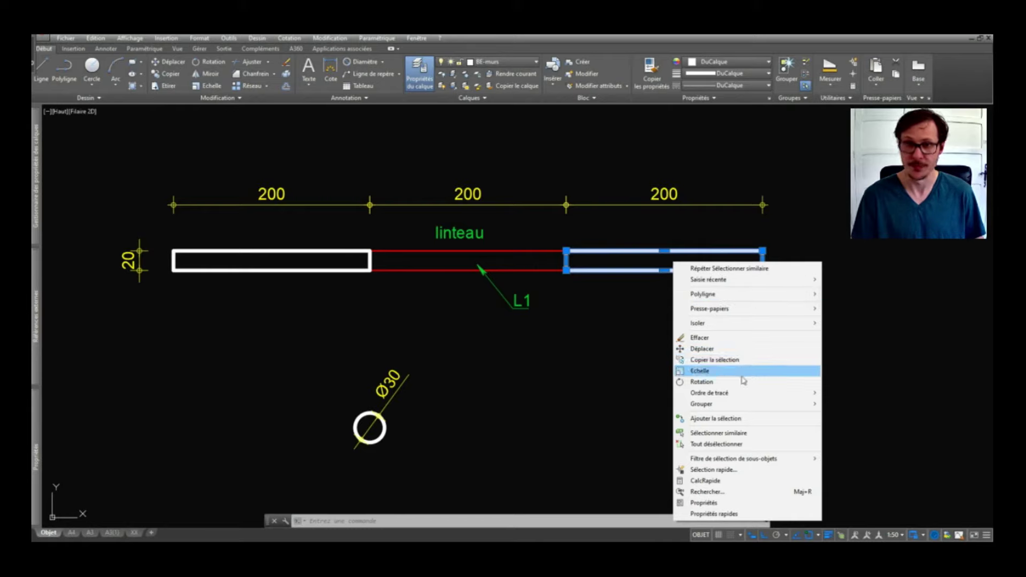
pyautogui.press('Escape')
pyautogui.press('Escape')
pyautogui.press('Escape')
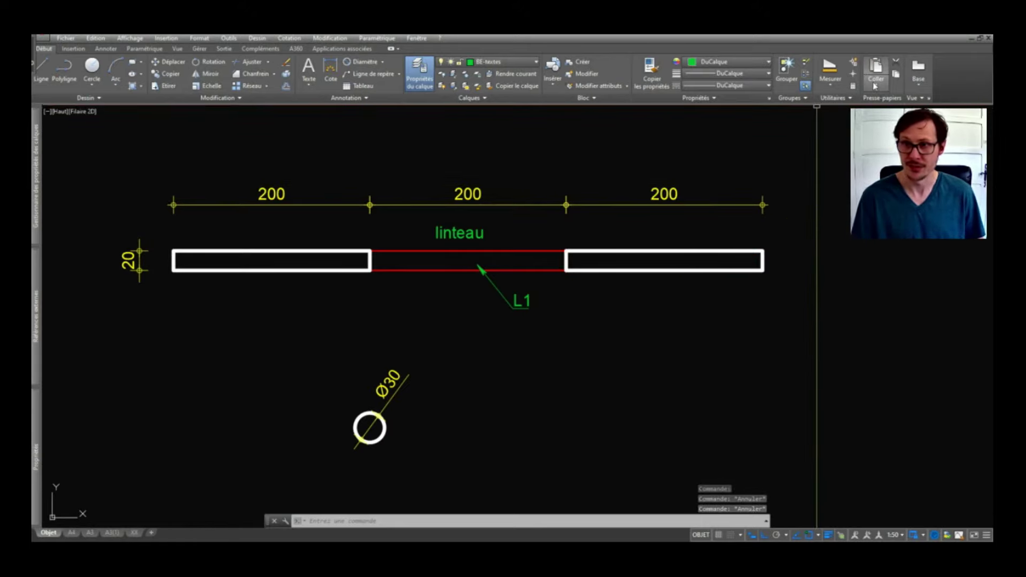
pyautogui.click(875, 85)
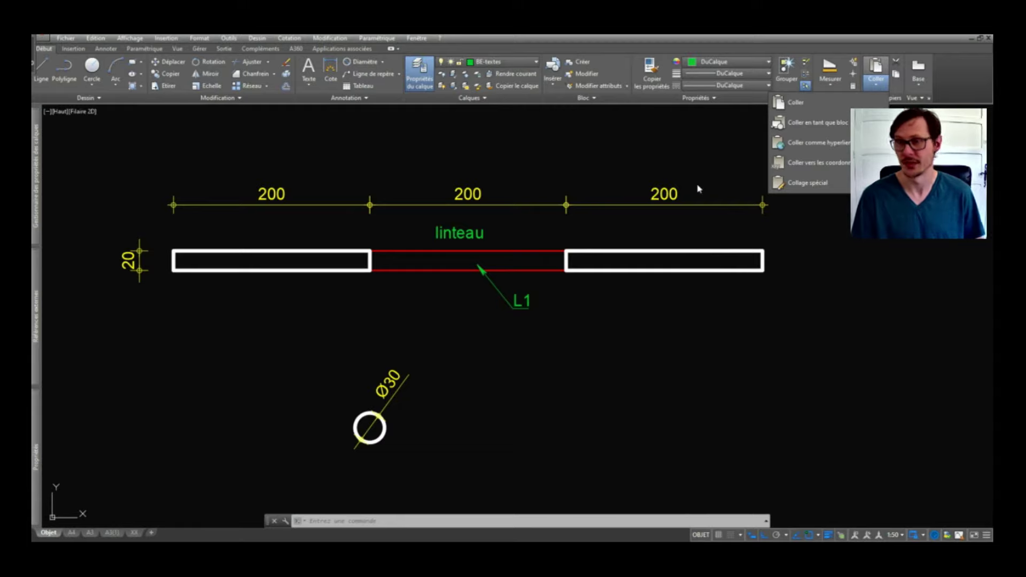
pyautogui.click(897, 76)
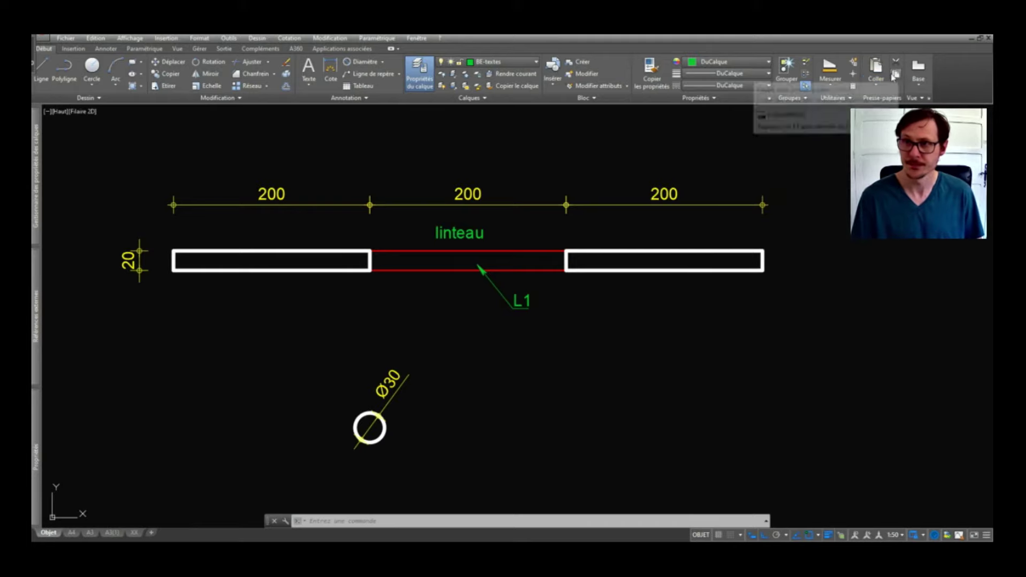
pyautogui.click(920, 90)
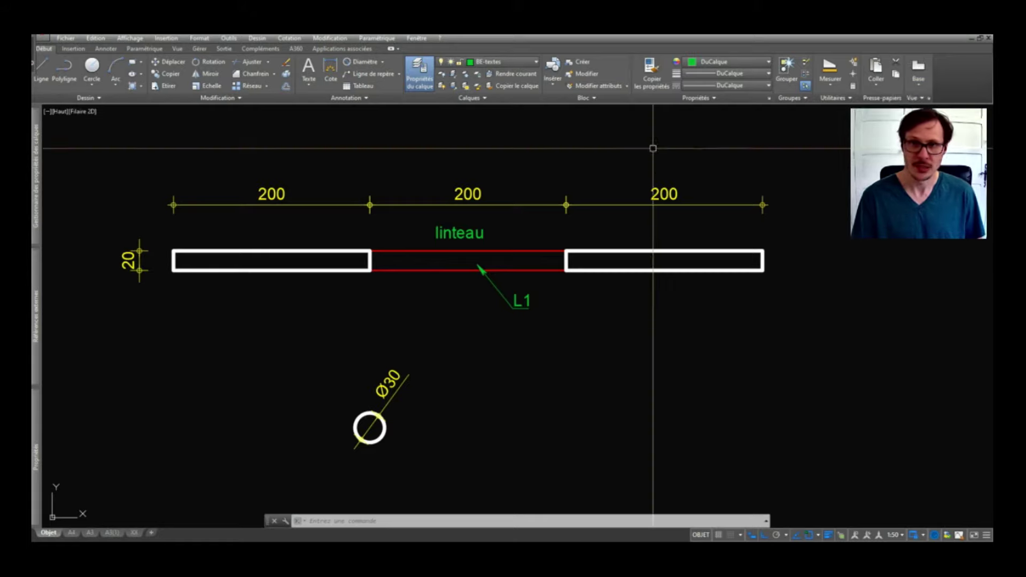
pyautogui.press('Escape')
pyautogui.press('Escape')
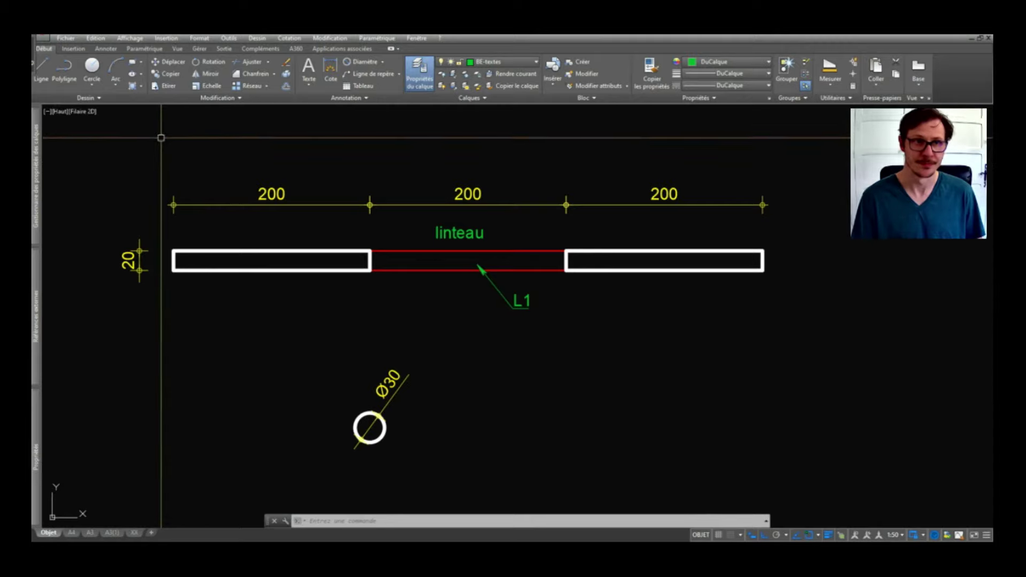
# On the Insertion tab, browse the Insérer block gallery and Editer les attributs options.
pyautogui.click(76, 49)
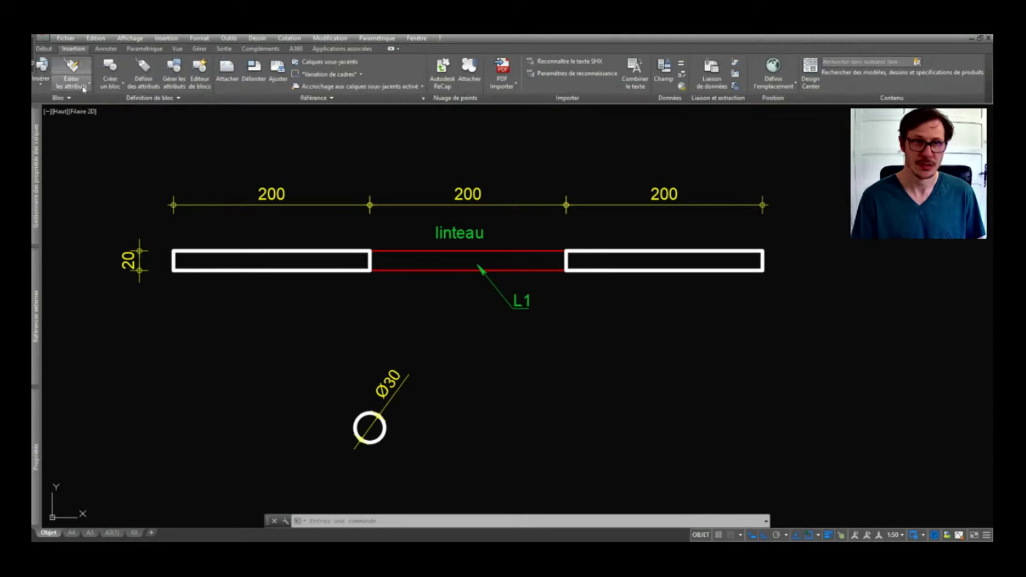
pyautogui.click(45, 49)
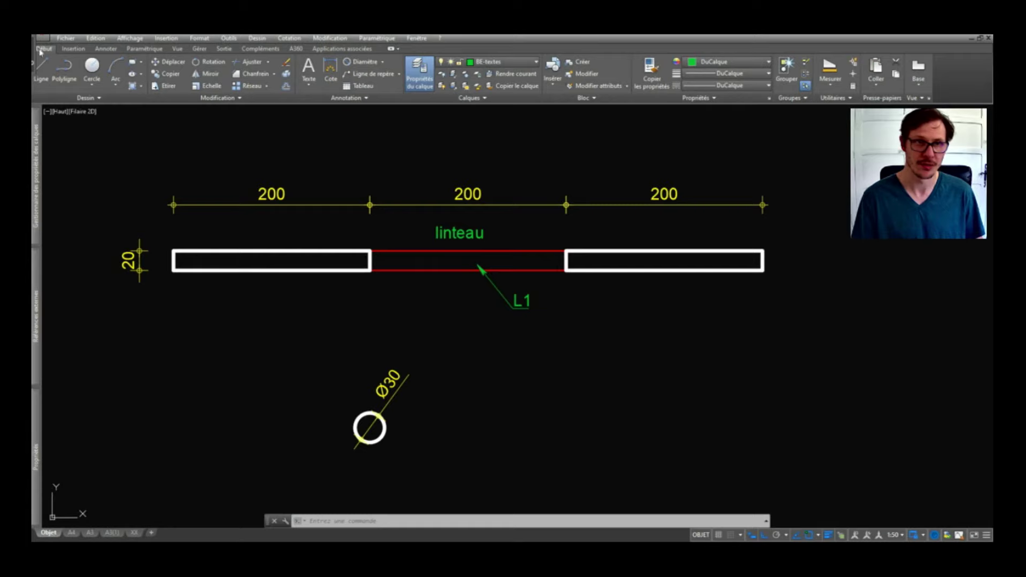
pyautogui.click(75, 49)
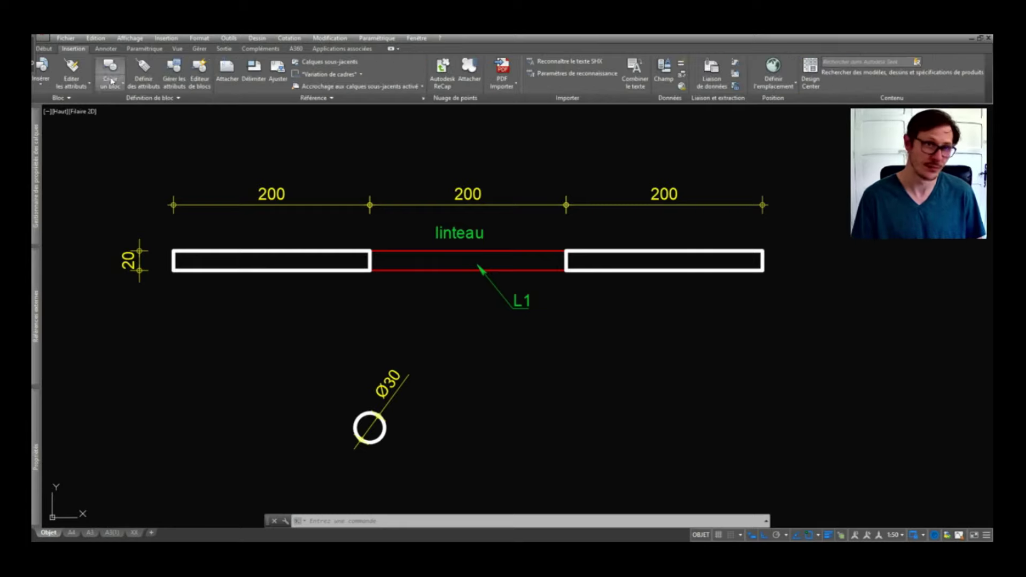
pyautogui.click(42, 87)
pyautogui.click(73, 86)
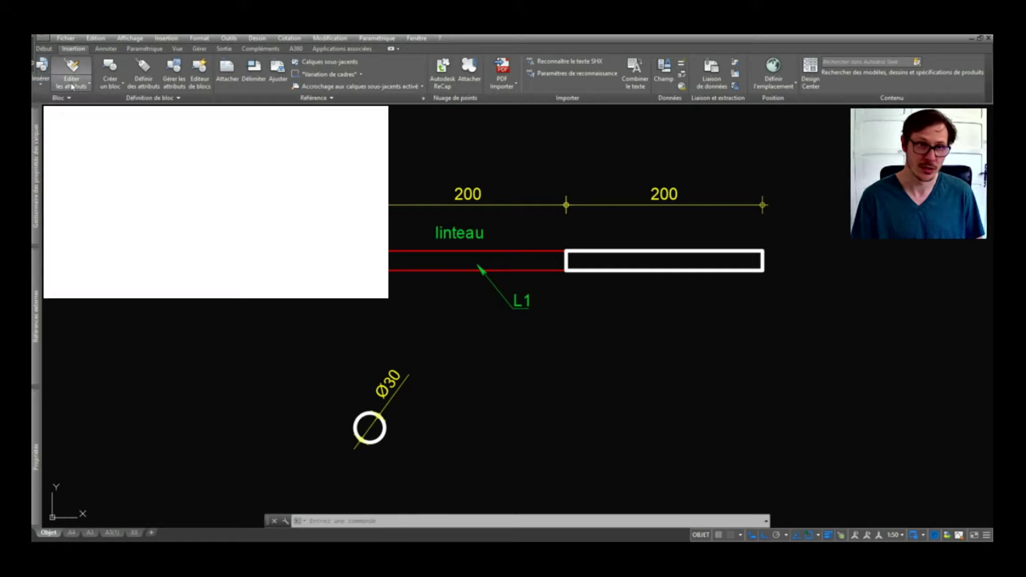
pyautogui.click(76, 90)
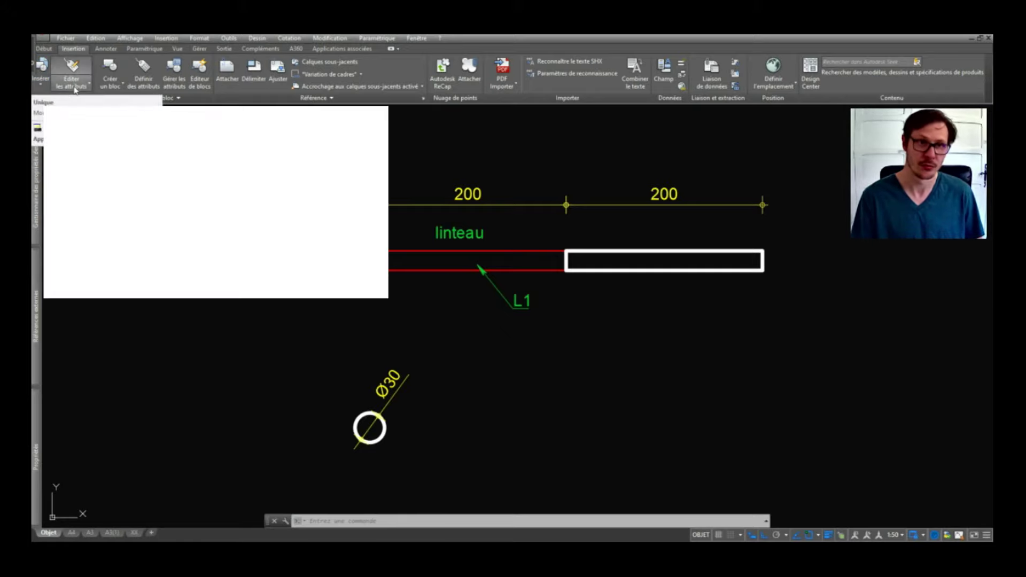
pyautogui.click(87, 90)
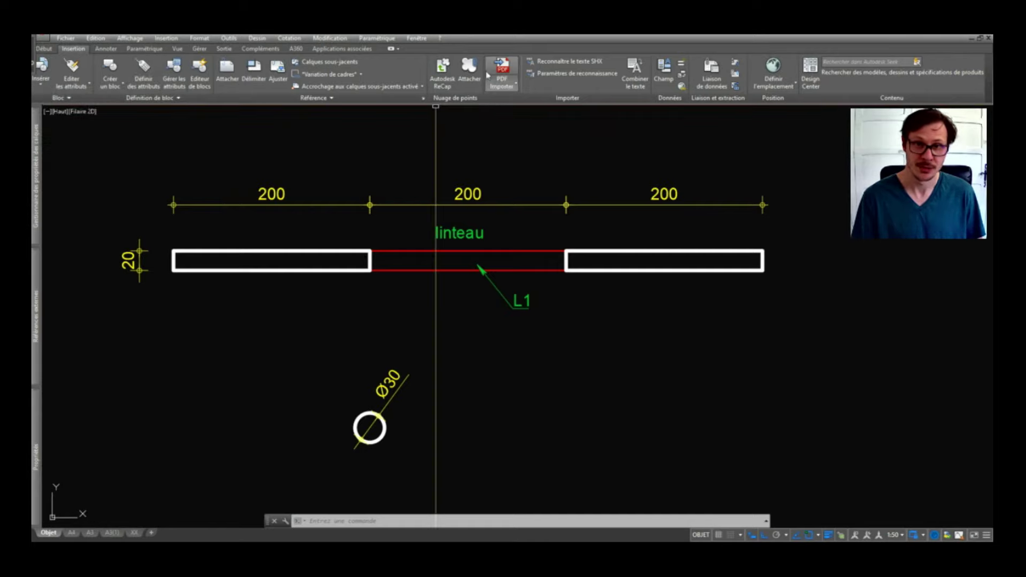
# Try the PDF Importer tool and finish on the Insertion tab.
pyautogui.click(512, 87)
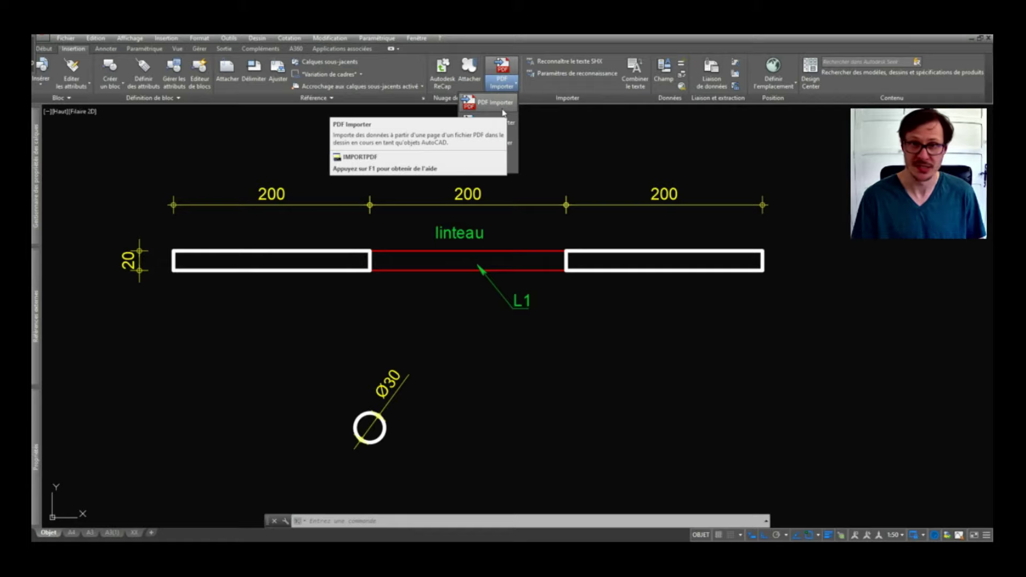
pyautogui.click(503, 113)
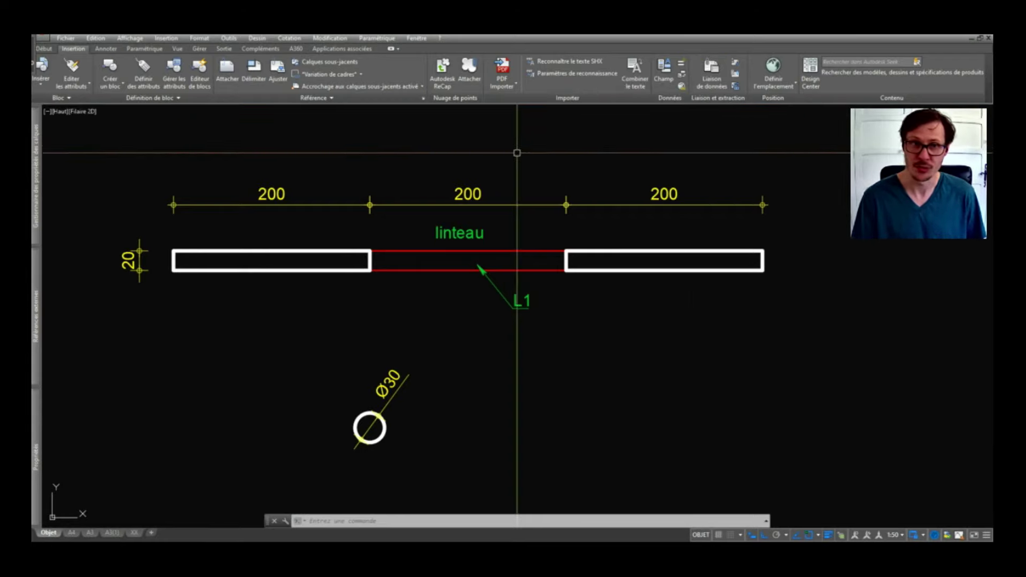
pyautogui.click(48, 50)
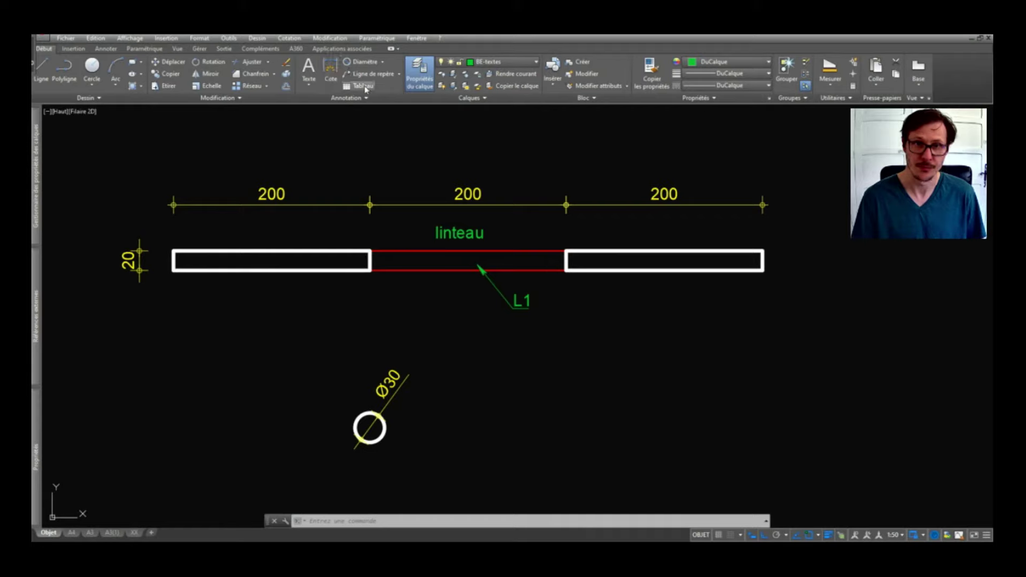
pyautogui.click(83, 51)
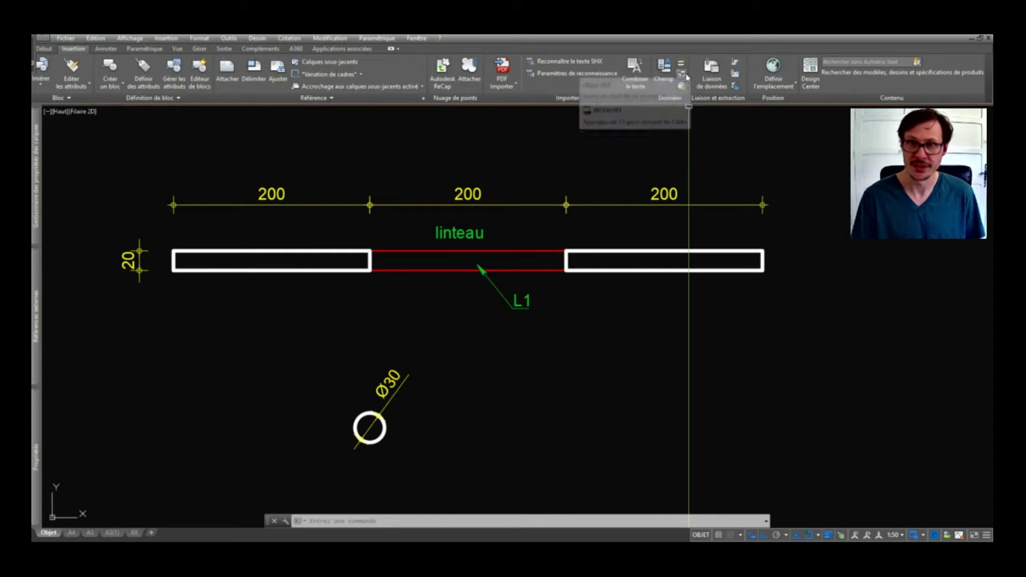
pyautogui.doubleClick(469, 234)
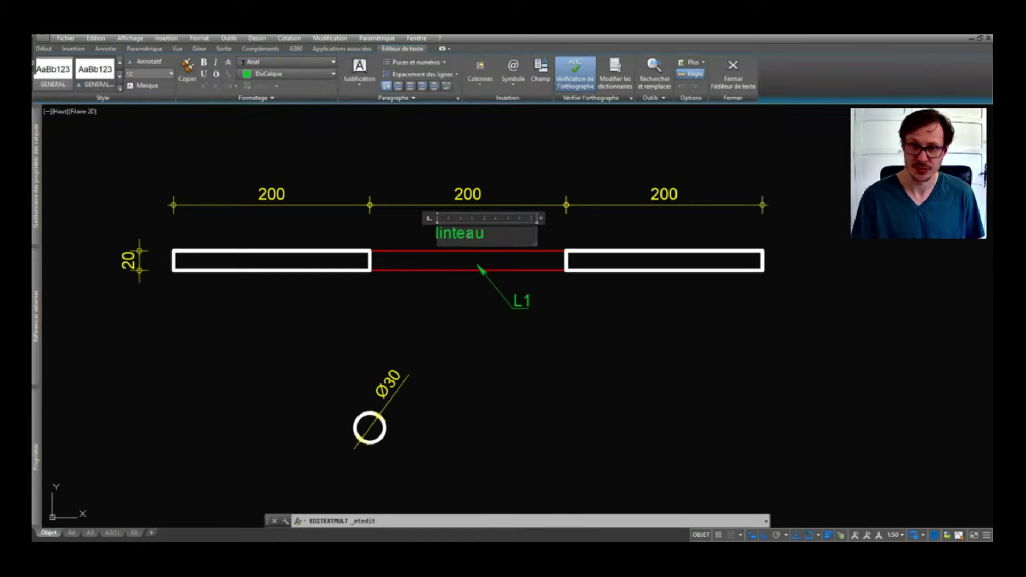
pyautogui.rightClick(463, 238)
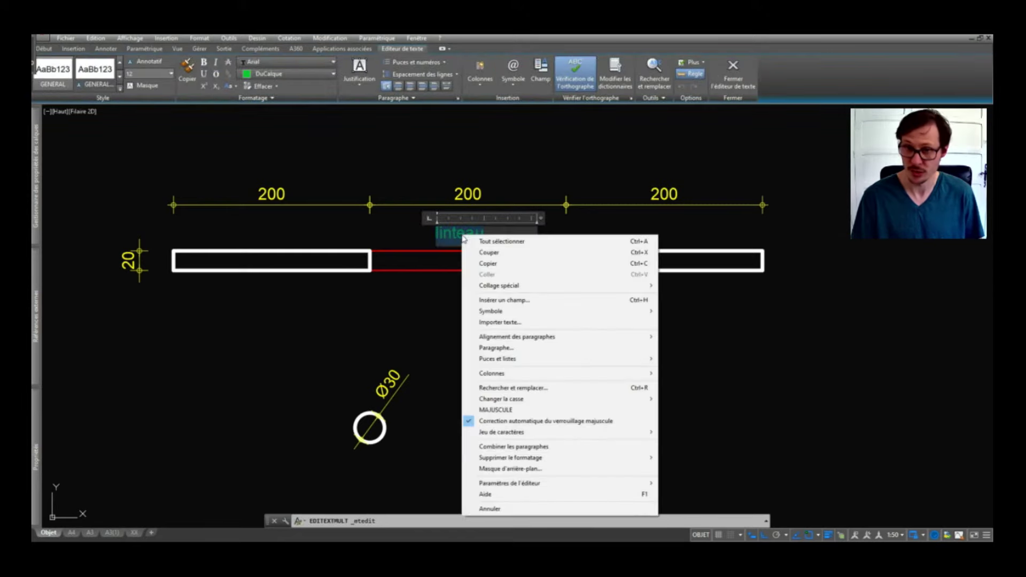
pyautogui.click(532, 301)
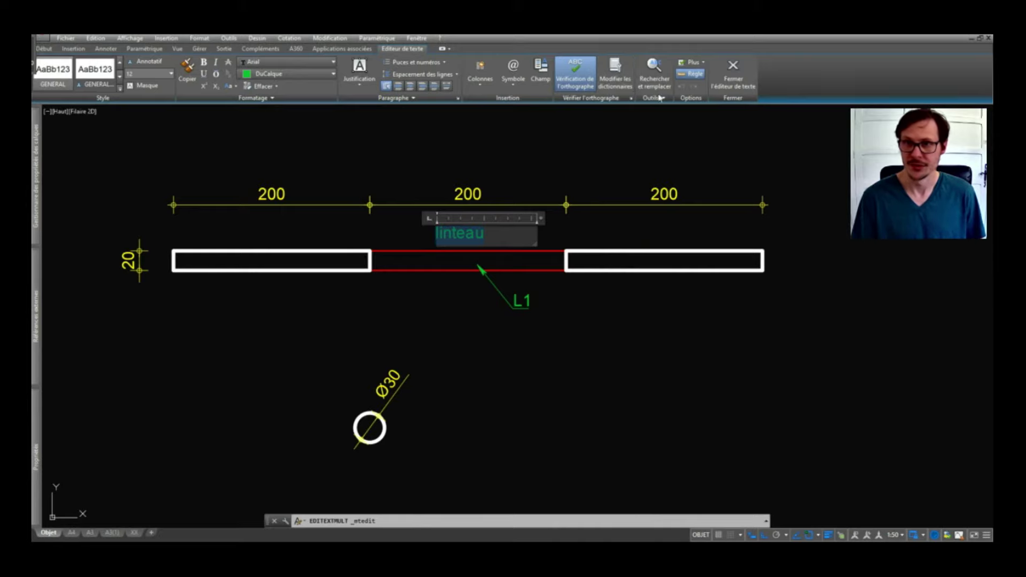
pyautogui.click(610, 166)
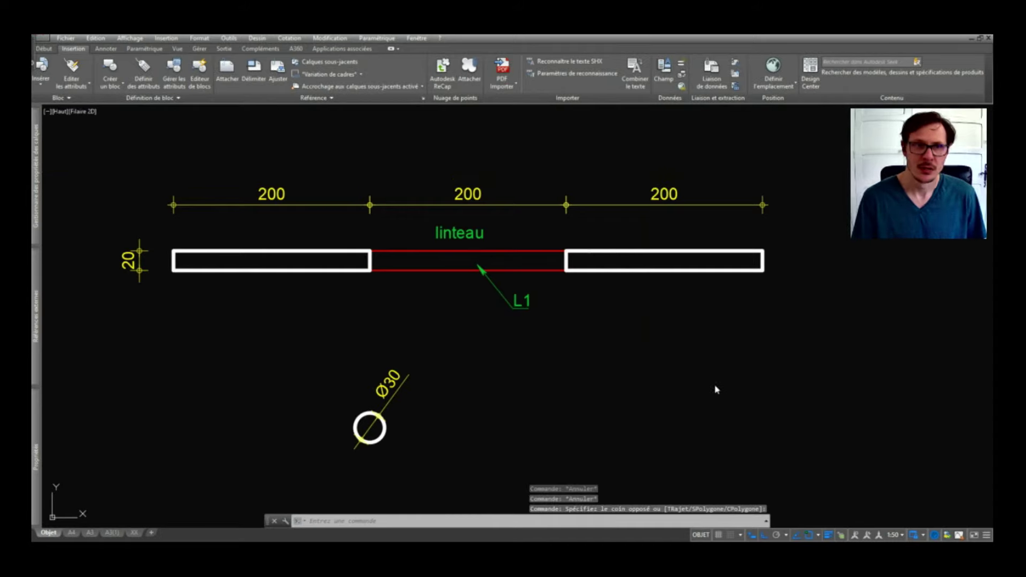
# On the Annoter tab, keep GENERAL as the current text style.
pyautogui.click(112, 50)
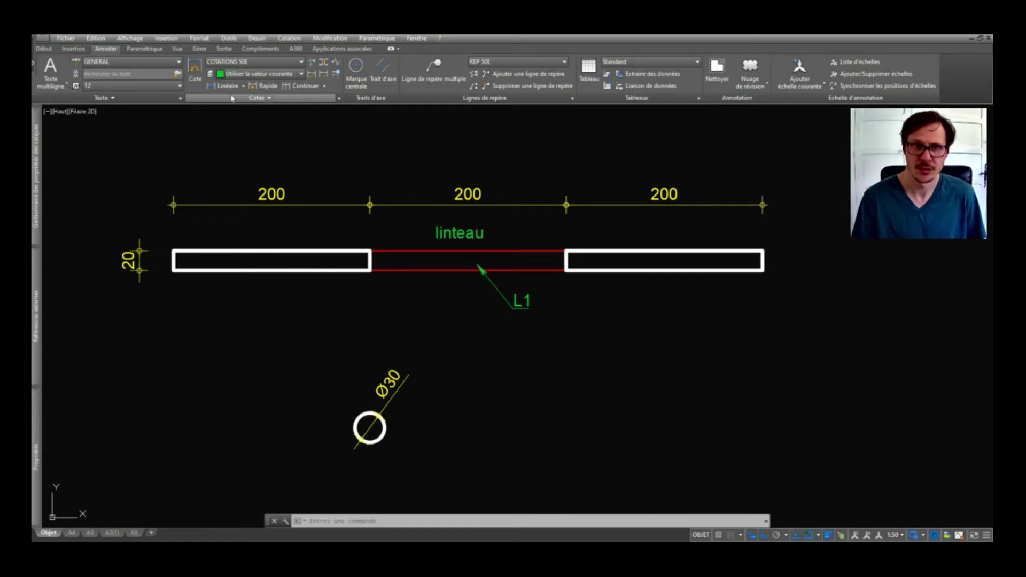
pyautogui.click(129, 62)
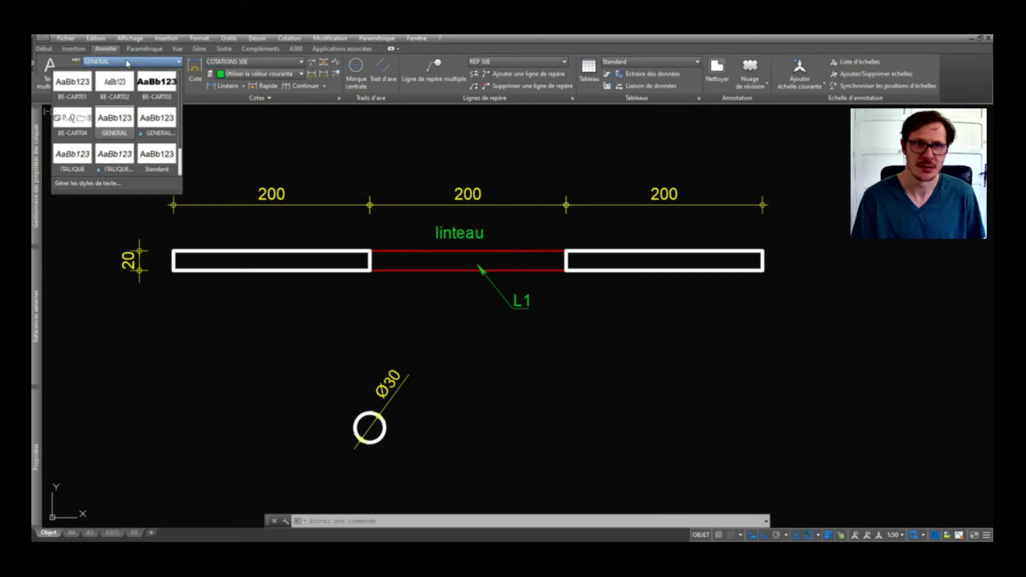
pyautogui.click(154, 138)
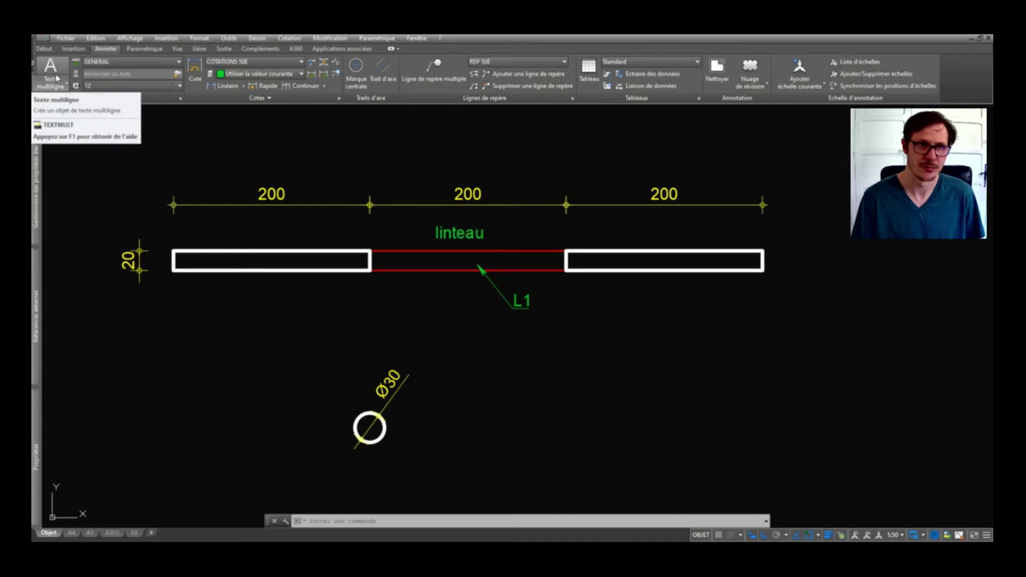
pyautogui.click(160, 64)
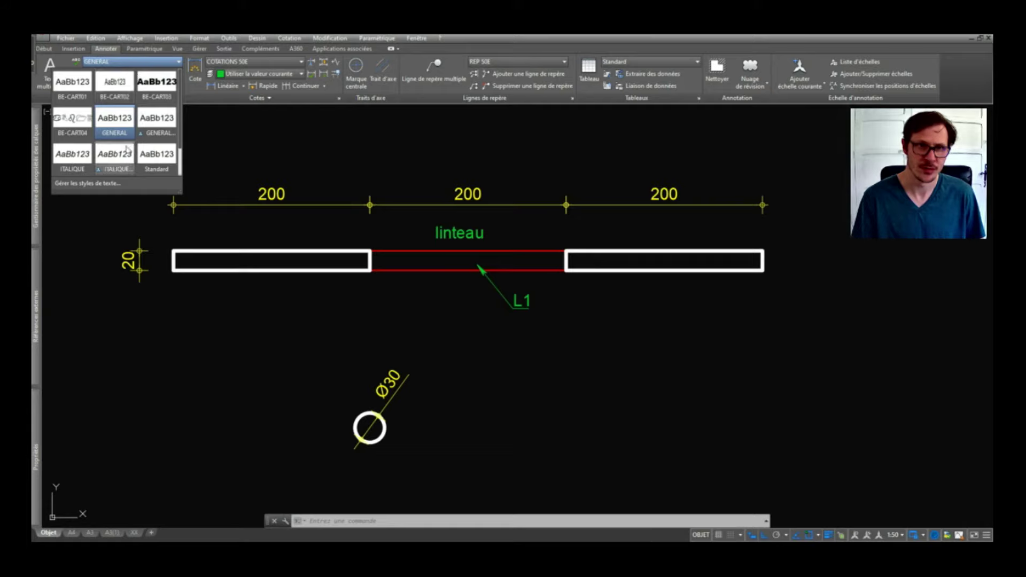
pyautogui.click(115, 121)
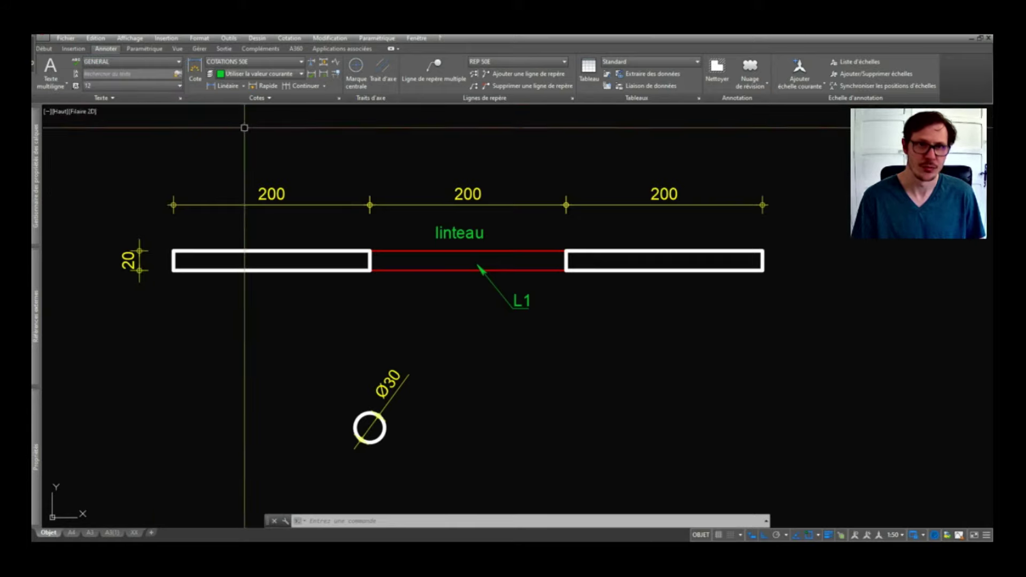
# Open the STYLE text style settings and close them unchanged.
pyautogui.write('sty')
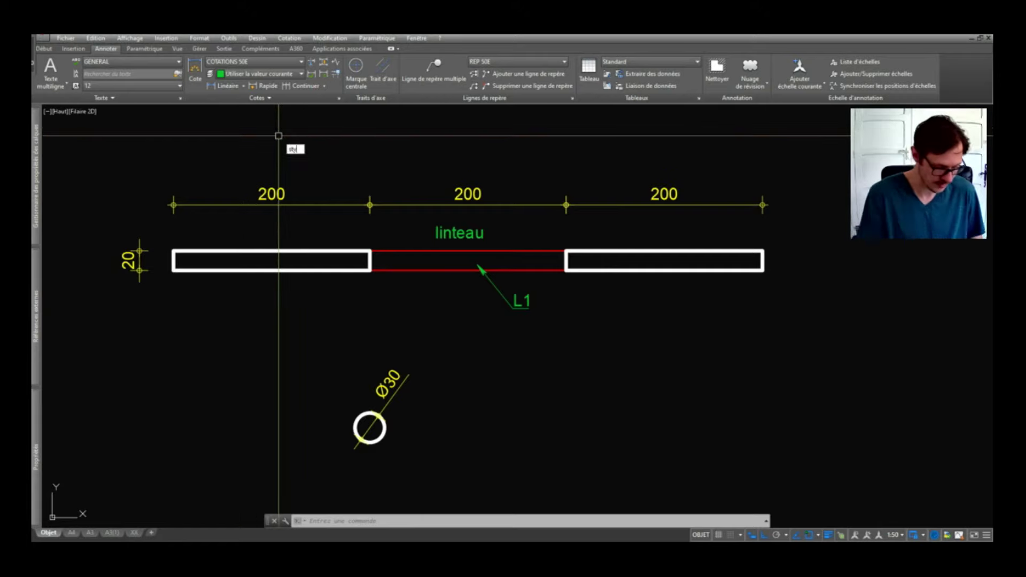
pyautogui.press('Return')
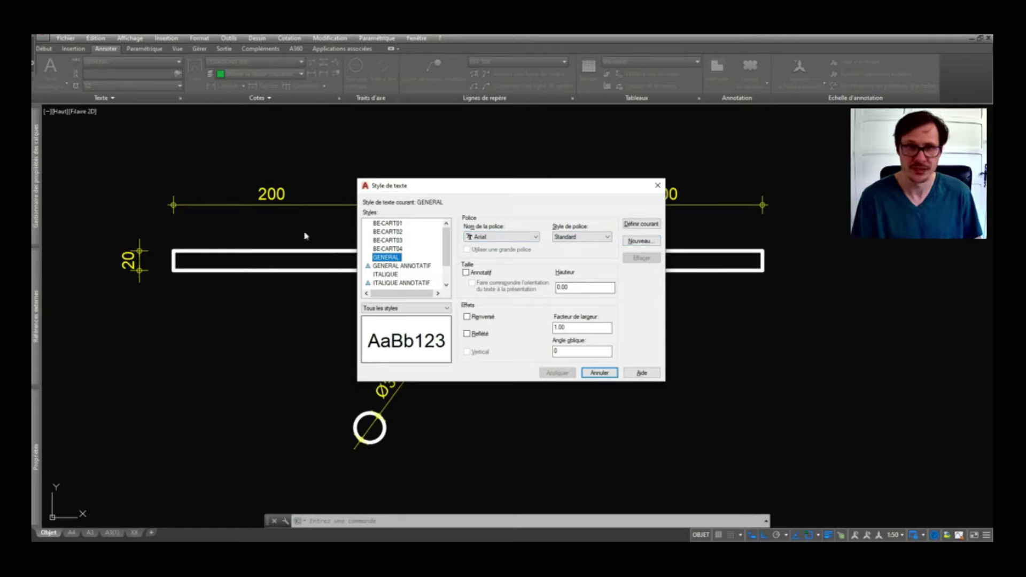
pyautogui.press('Escape')
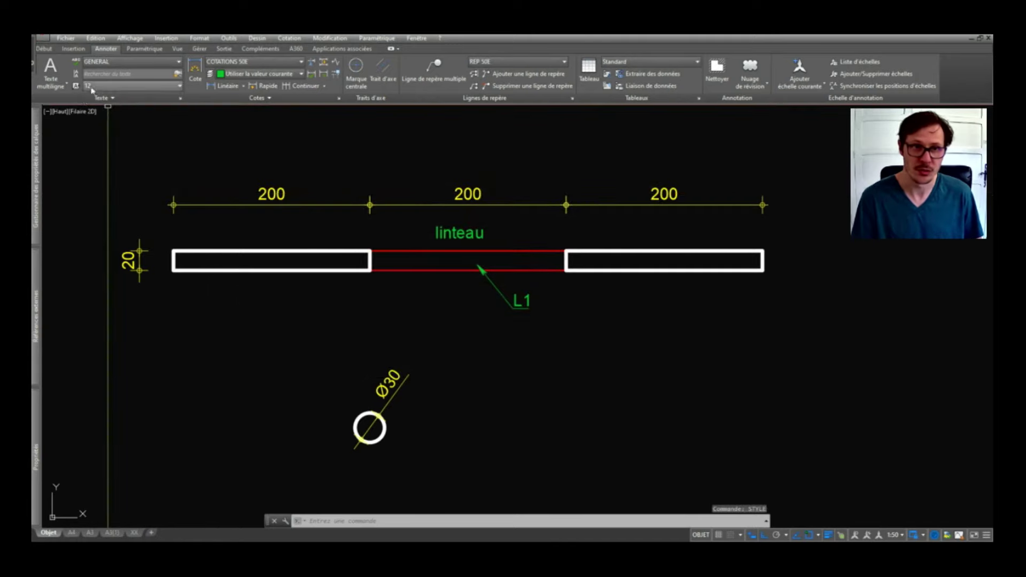
# Check the text height choices and keep COTATIONS 50E as the dimension style.
pyautogui.click(97, 87)
pyautogui.click(98, 89)
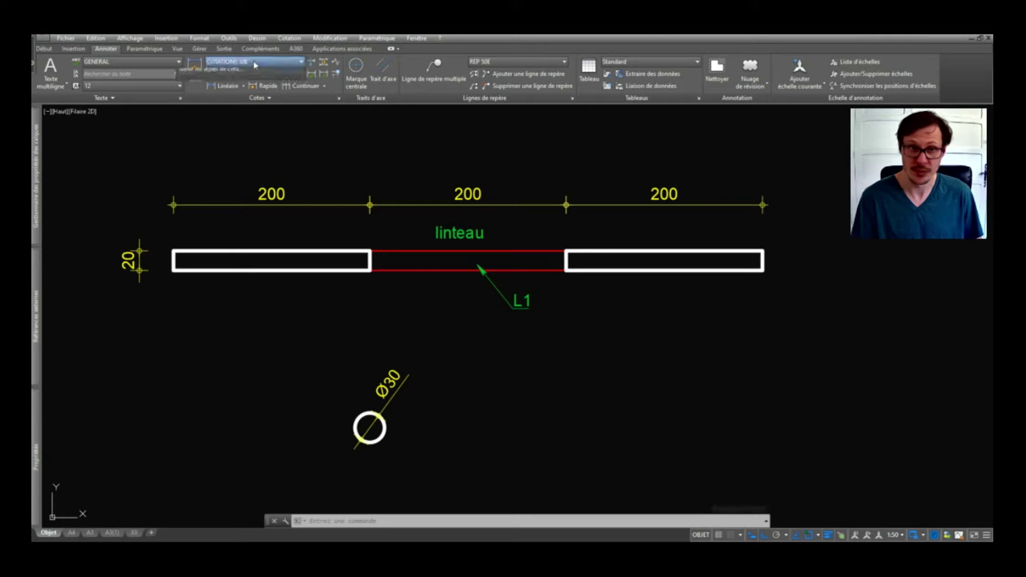
pyautogui.click(230, 61)
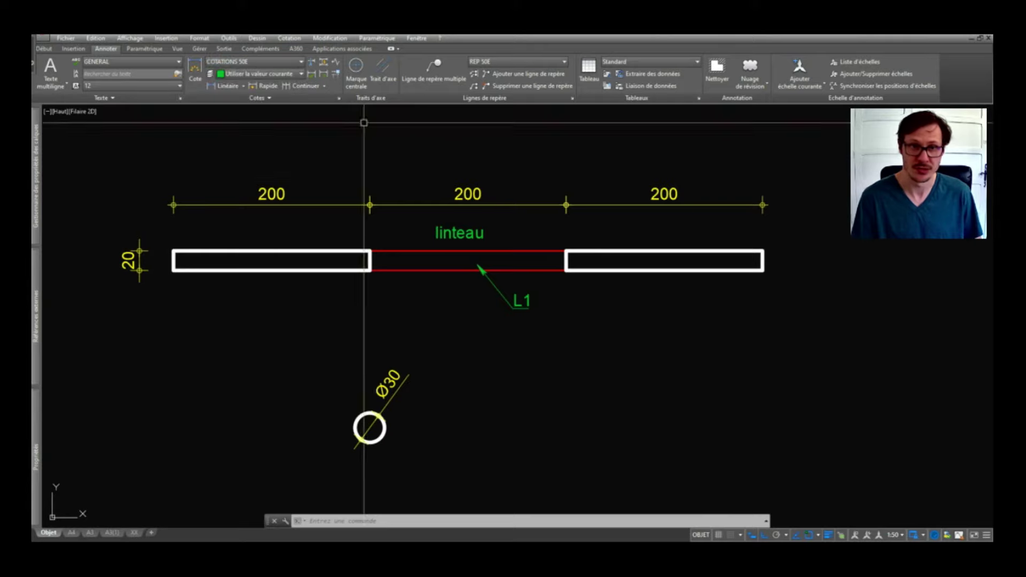
pyautogui.click(257, 74)
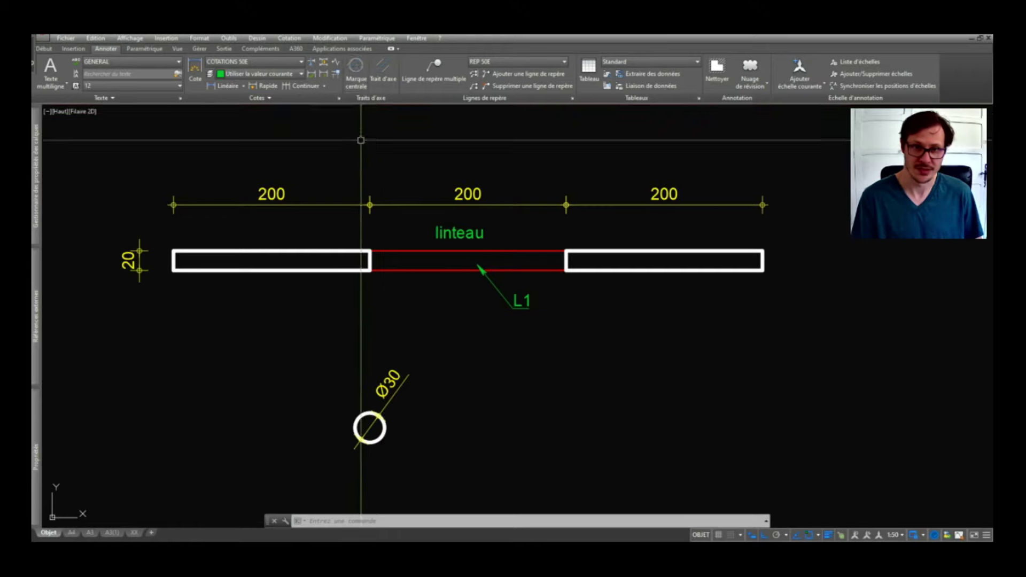
pyautogui.click(362, 67)
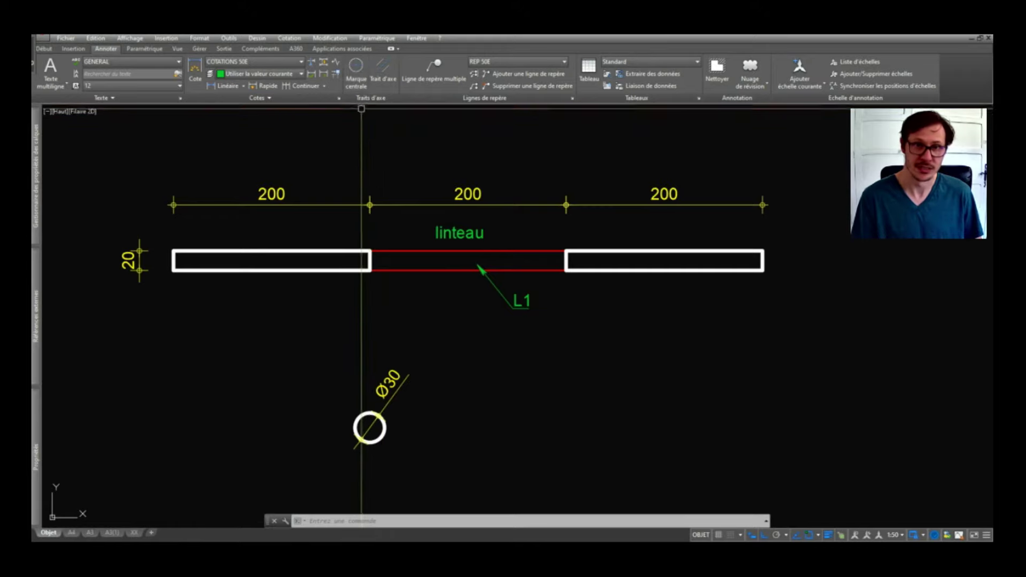
pyautogui.click(357, 68)
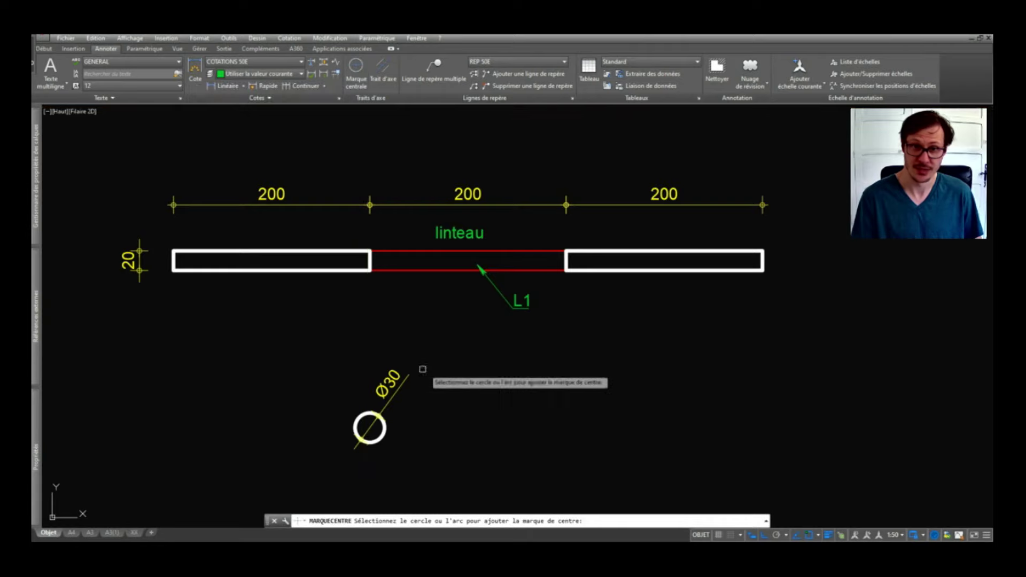
pyautogui.scroll(6, 391, 452)
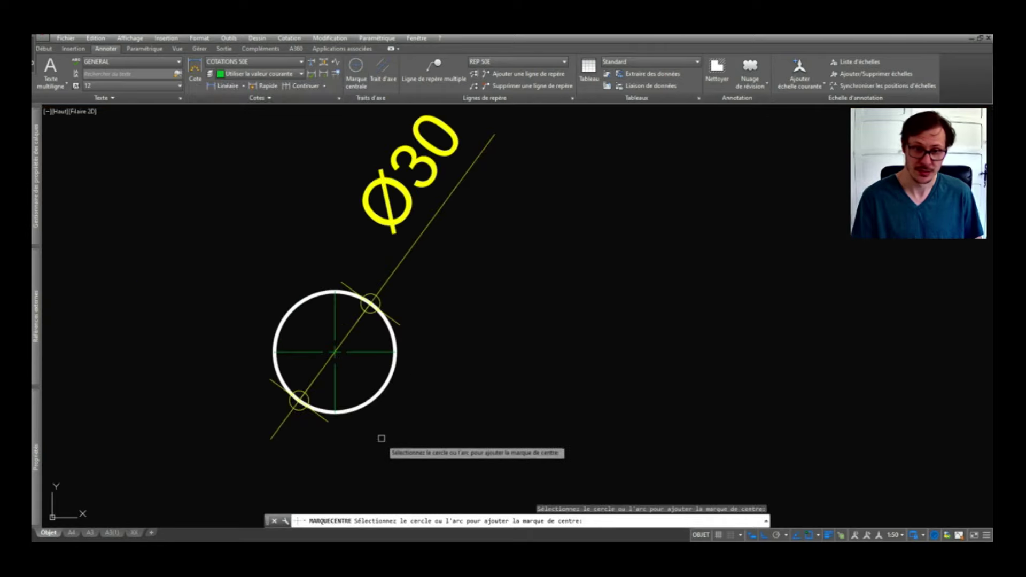
pyautogui.click(387, 393)
pyautogui.click(400, 353)
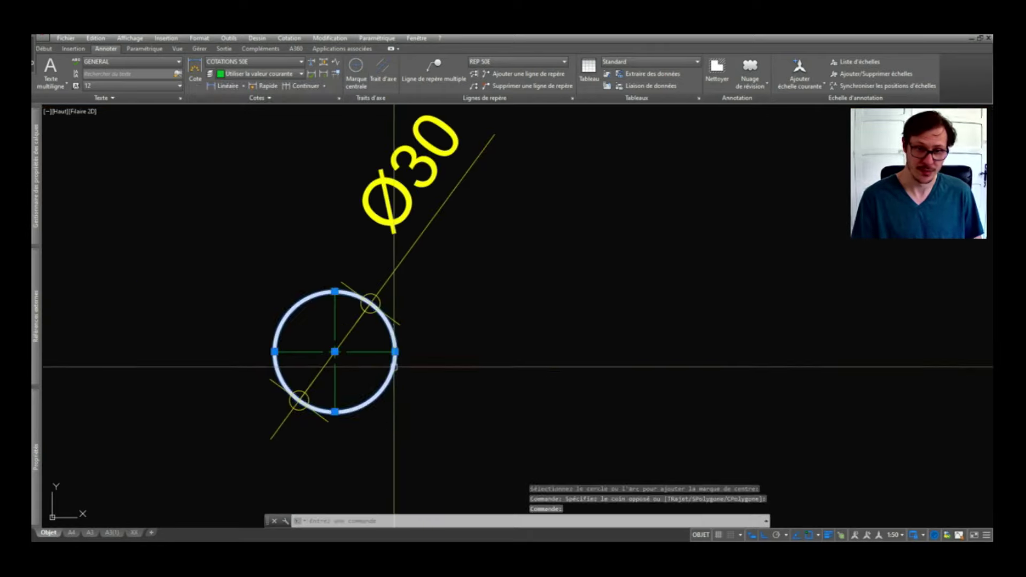
pyautogui.click(396, 352)
pyautogui.press('Escape')
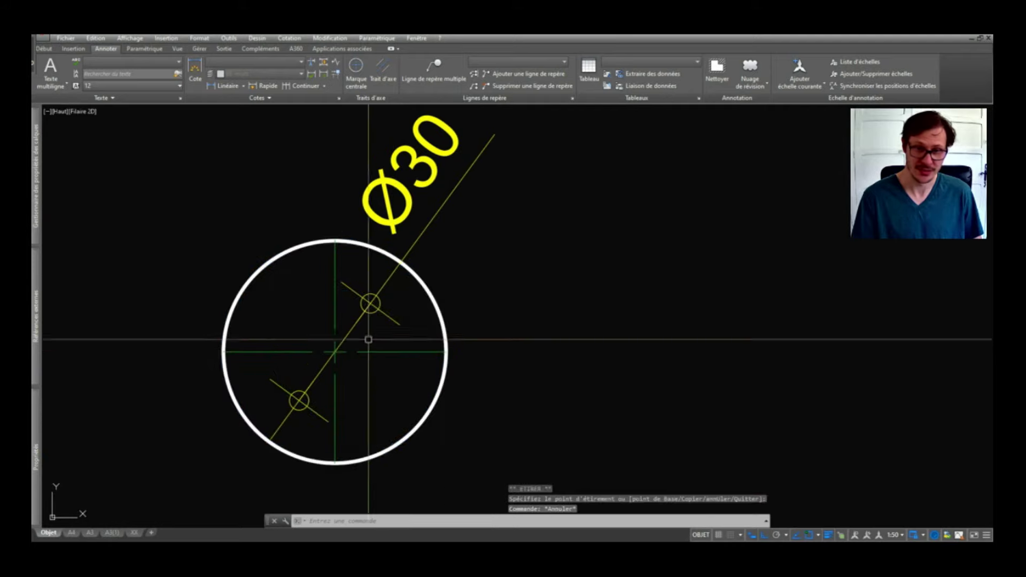
pyautogui.hotkey('ctrl', 'z')
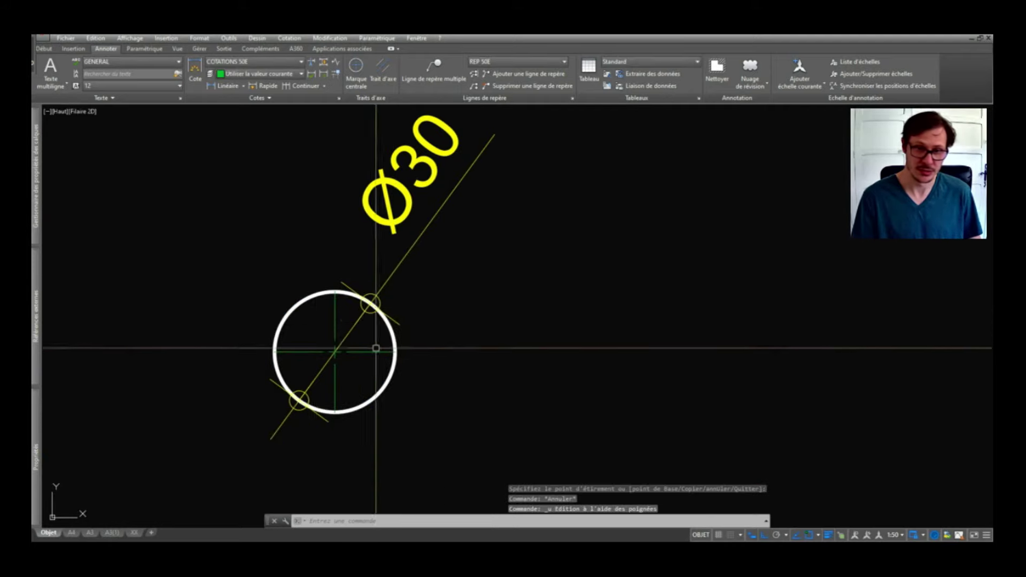
pyautogui.click(356, 352)
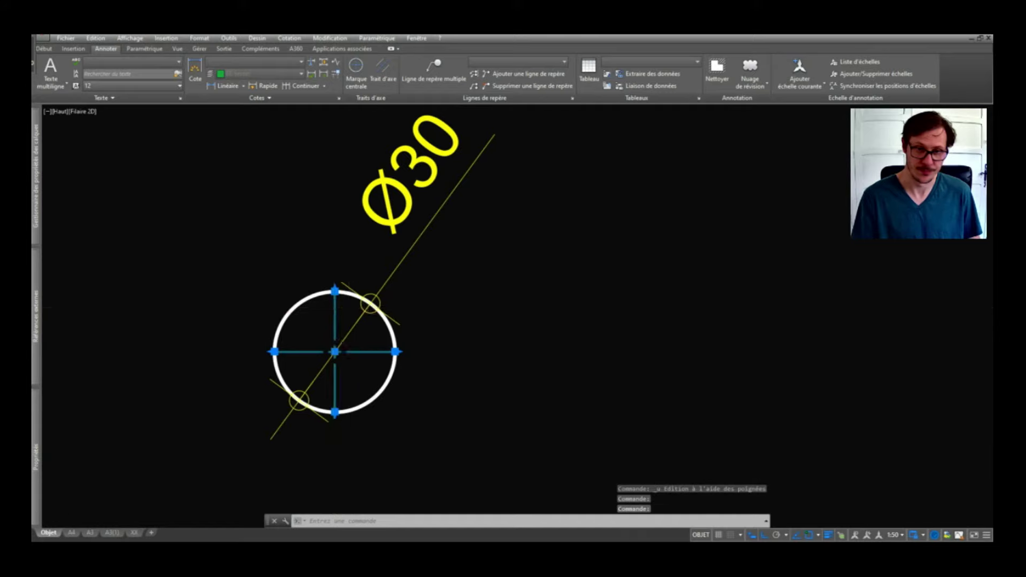
pyautogui.scroll(-3, 385, 281)
pyautogui.press('Delete')
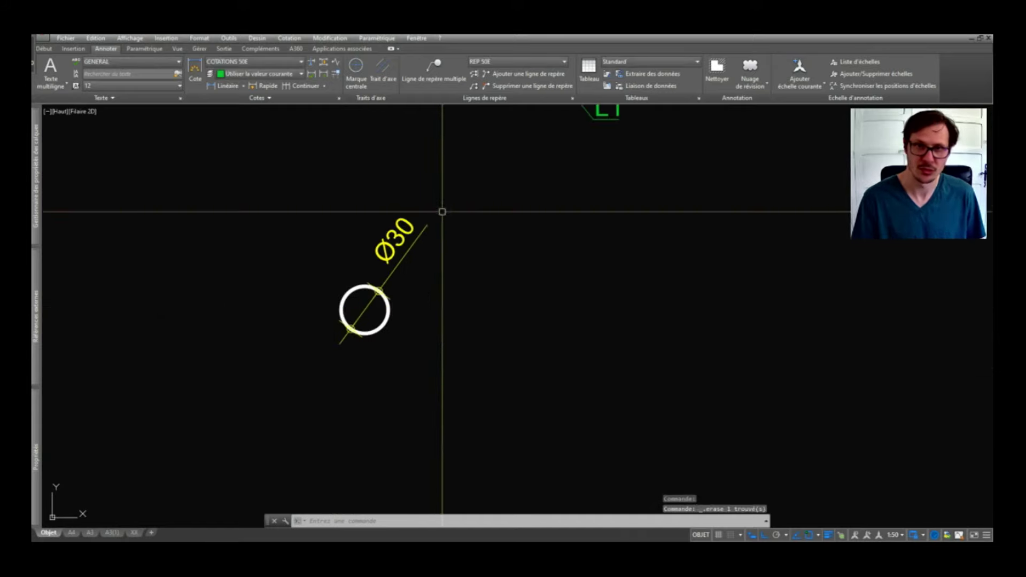
pyautogui.click(388, 88)
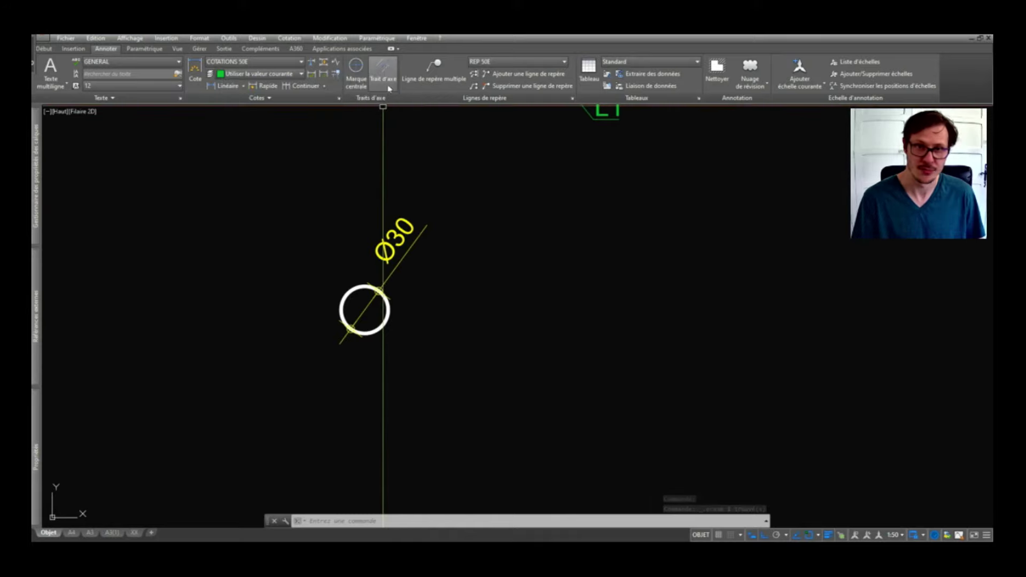
pyautogui.scroll(-4, 382, 273)
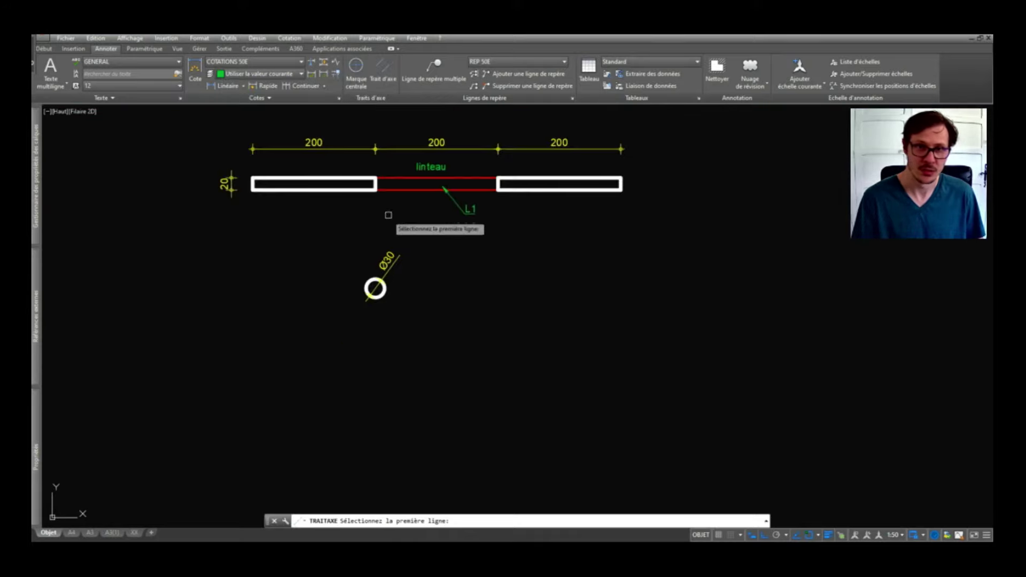
pyautogui.scroll(2, 377, 192)
pyautogui.click(374, 190)
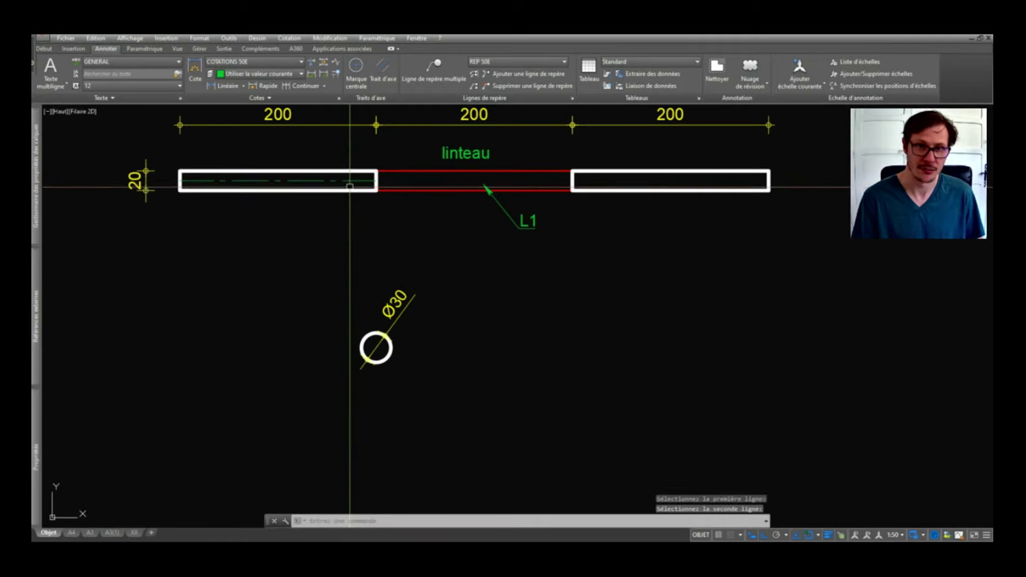
pyautogui.click(375, 180)
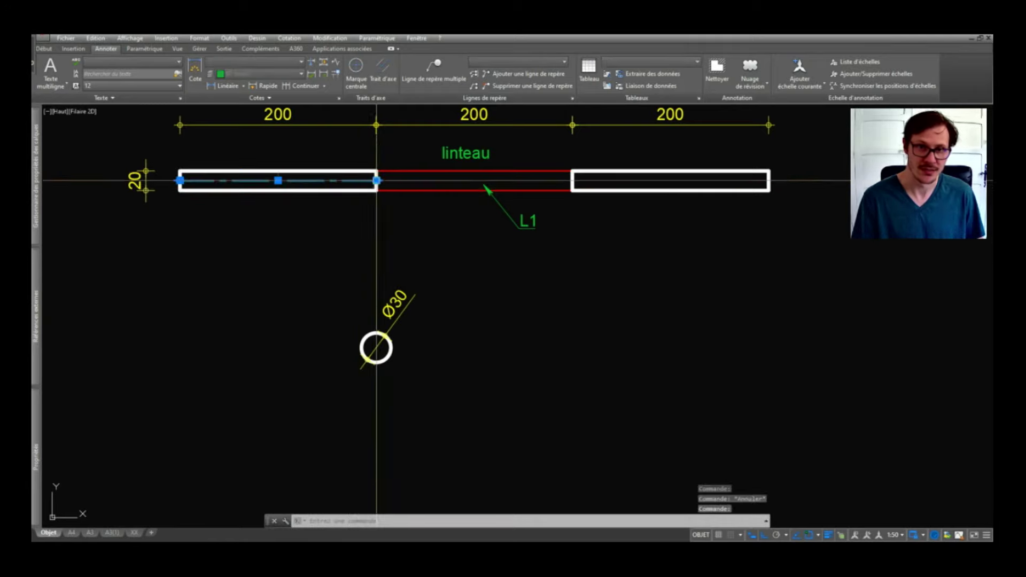
pyautogui.click(376, 181)
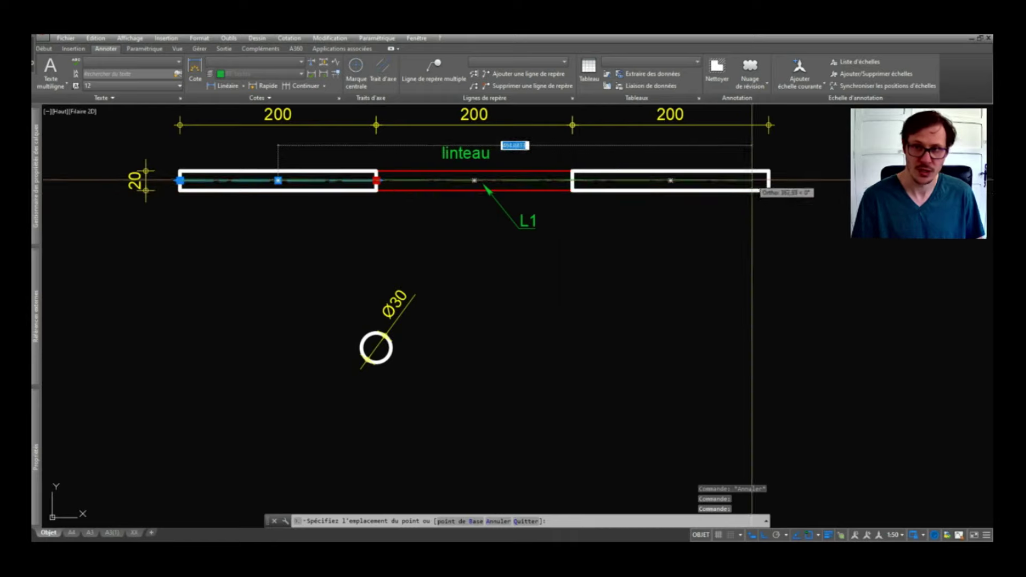
pyautogui.press('Escape')
pyautogui.press('Escape')
pyautogui.click(554, 181)
pyautogui.press('Delete')
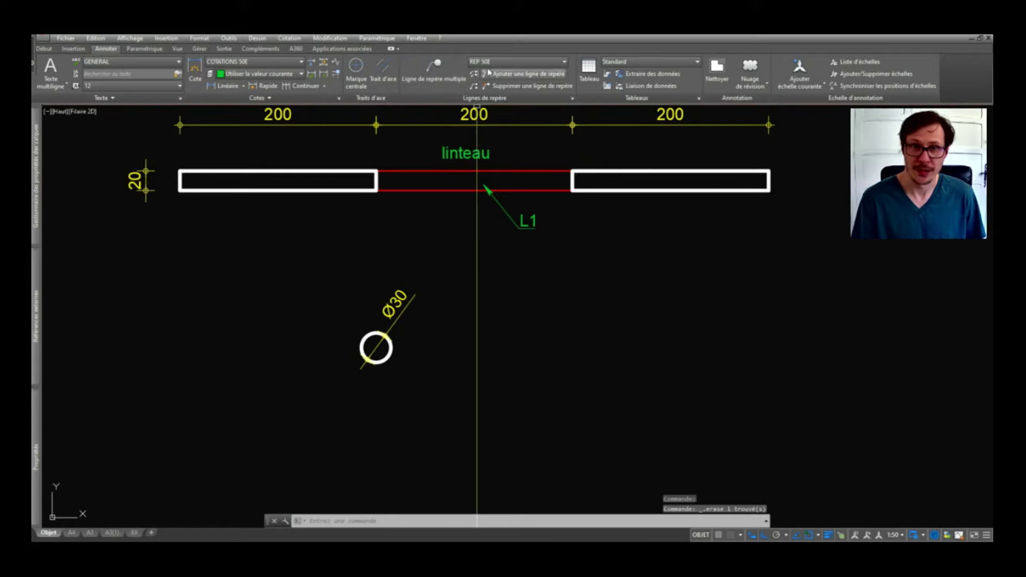
# Browse the leader and table style lists without changing them.
pyautogui.click(503, 63)
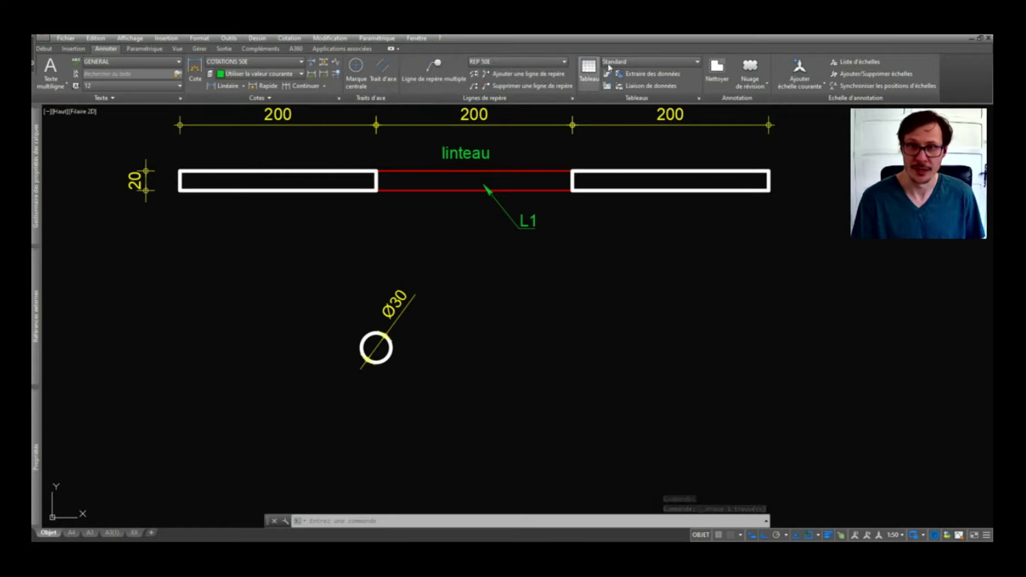
pyautogui.click(640, 63)
pyautogui.click(646, 84)
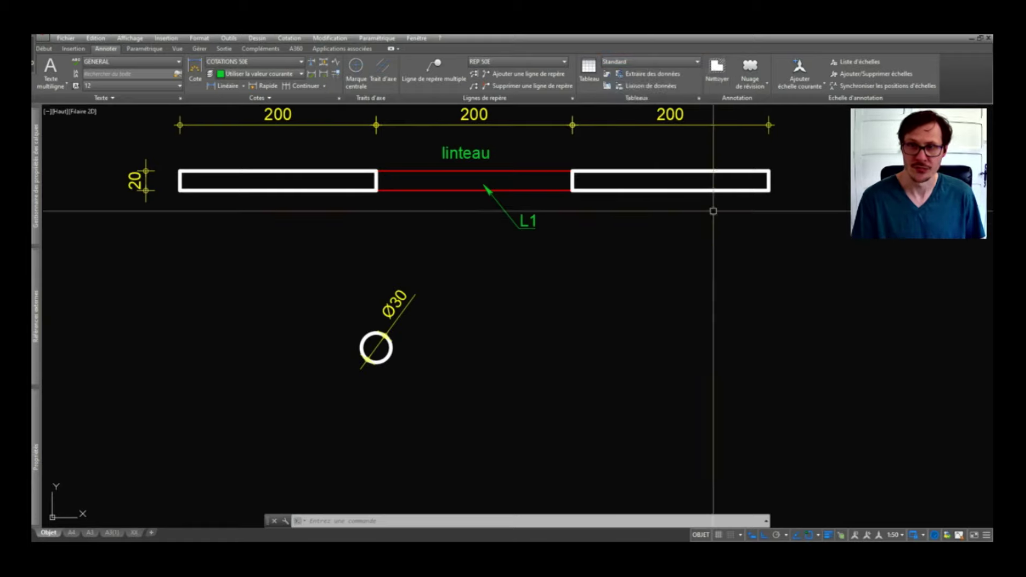
pyautogui.moveTo(829, 251); pyautogui.dragTo(623, 298, button='middle')
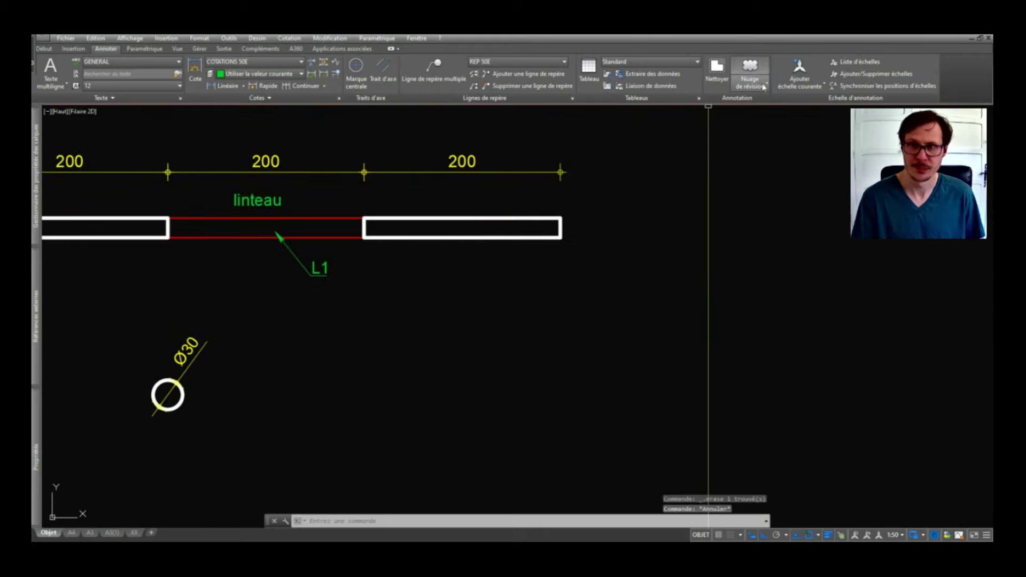
# Draw a rectangular revision cloud around the L1 label beneath the lintel.
pyautogui.click(763, 87)
pyautogui.click(745, 103)
pyautogui.scroll(-2, 660, 109)
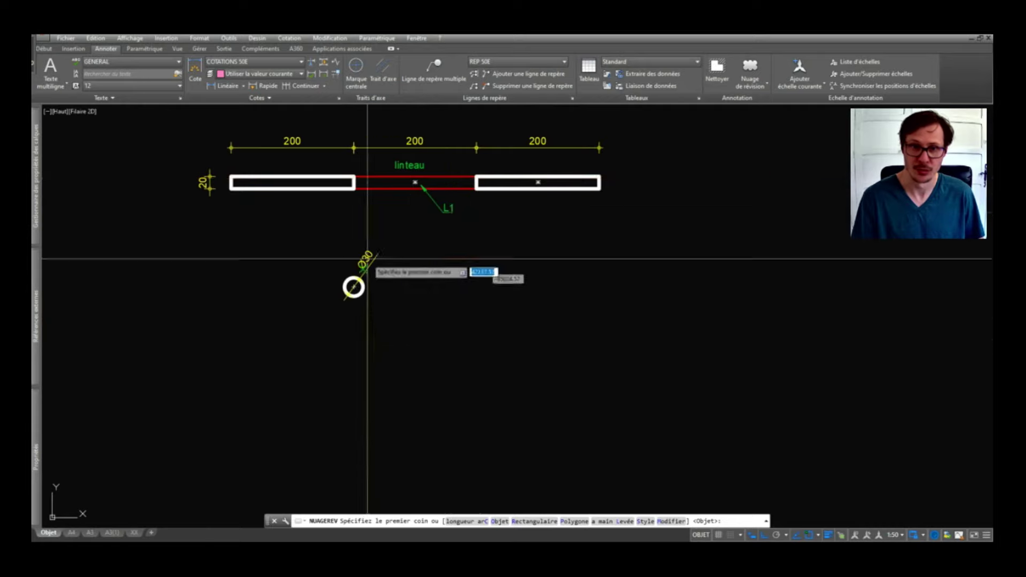
pyautogui.scroll(10, 443, 212)
pyautogui.click(419, 154)
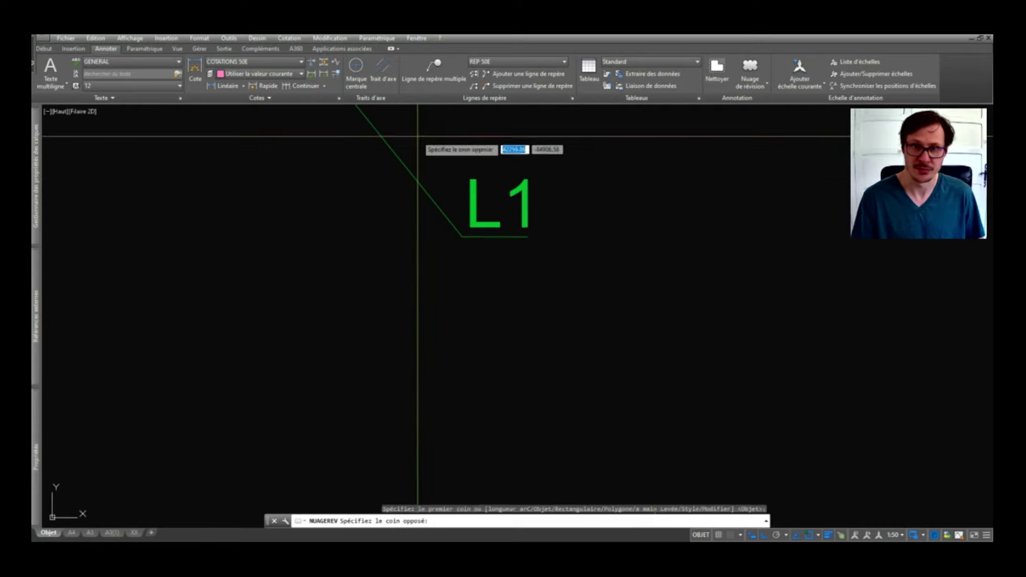
pyautogui.click(579, 284)
# Zoom and pan out to view the whole wall with its new cloud.
pyautogui.scroll(-5, 573, 284)
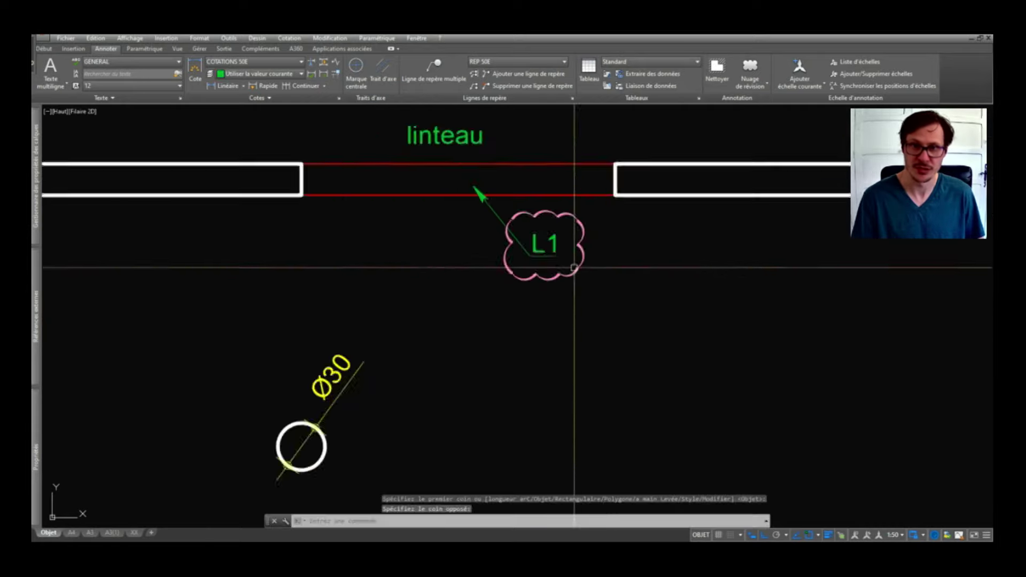
pyautogui.scroll(-2, 608, 293)
pyautogui.moveTo(764, 183); pyautogui.dragTo(658, 195, button='middle')
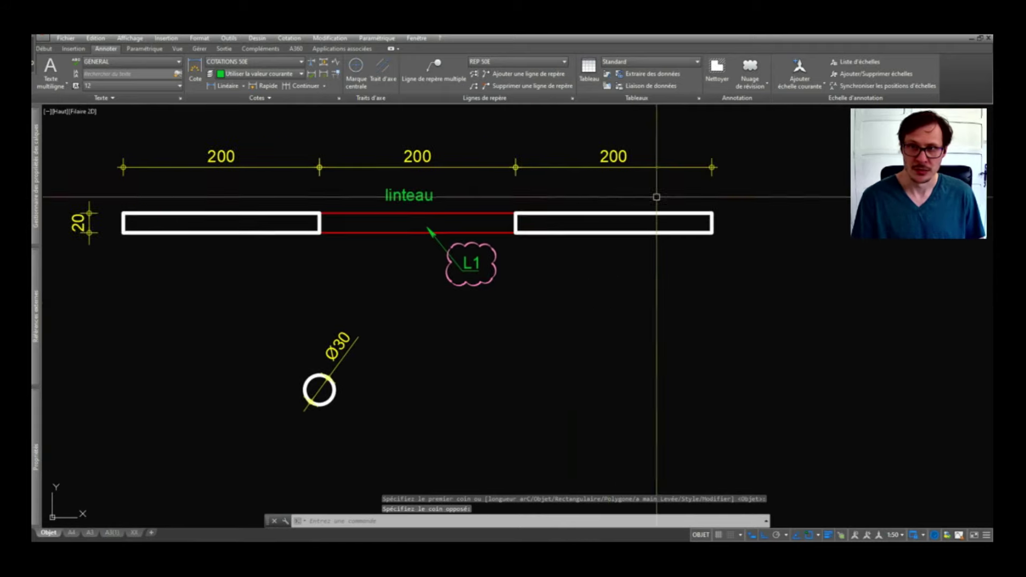
pyautogui.scroll(2, 410, 211)
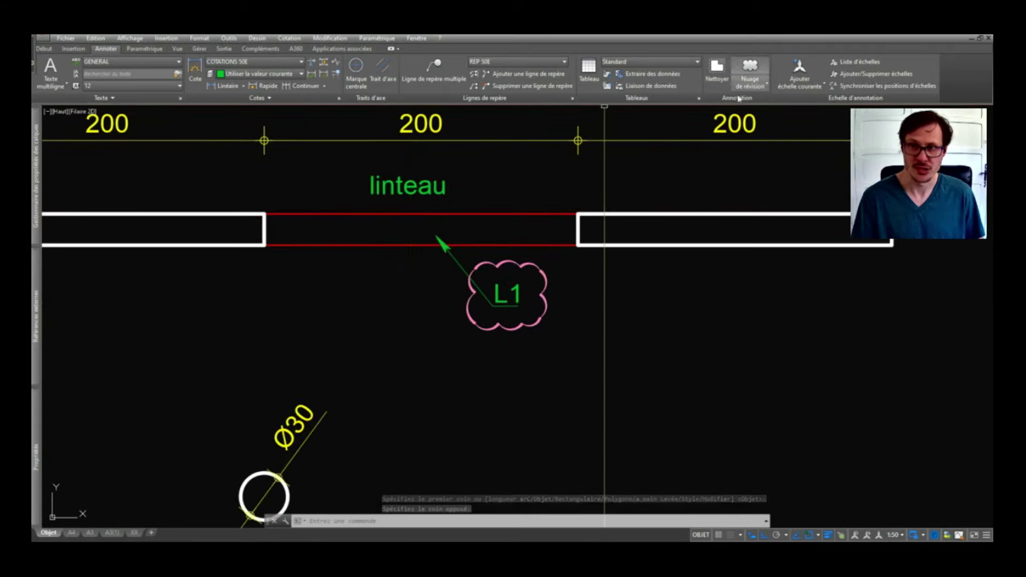
pyautogui.moveTo(537, 293); pyautogui.dragTo(566, 291, button='middle')
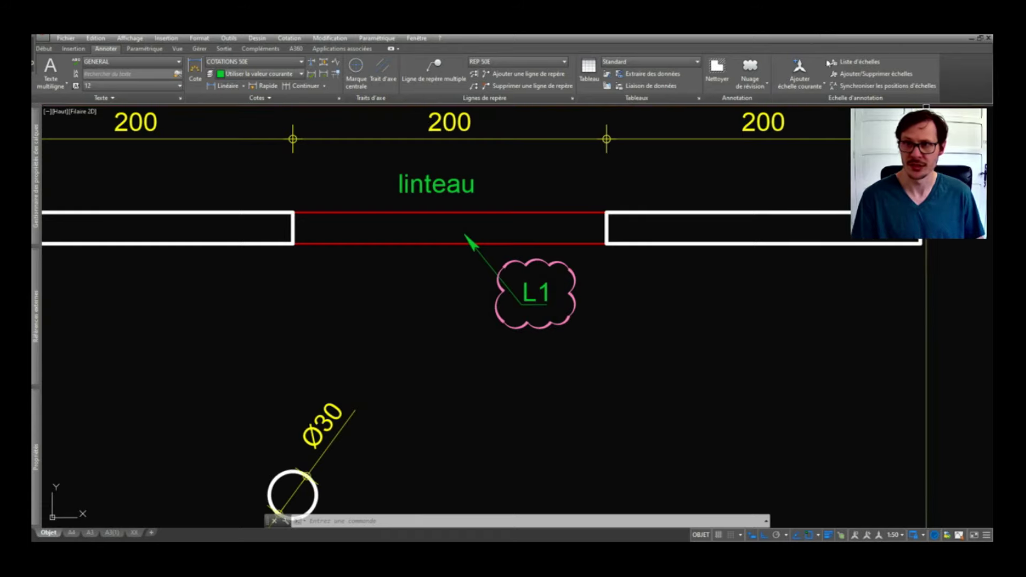
pyautogui.scroll(-2, 649, 295)
pyautogui.click(650, 315)
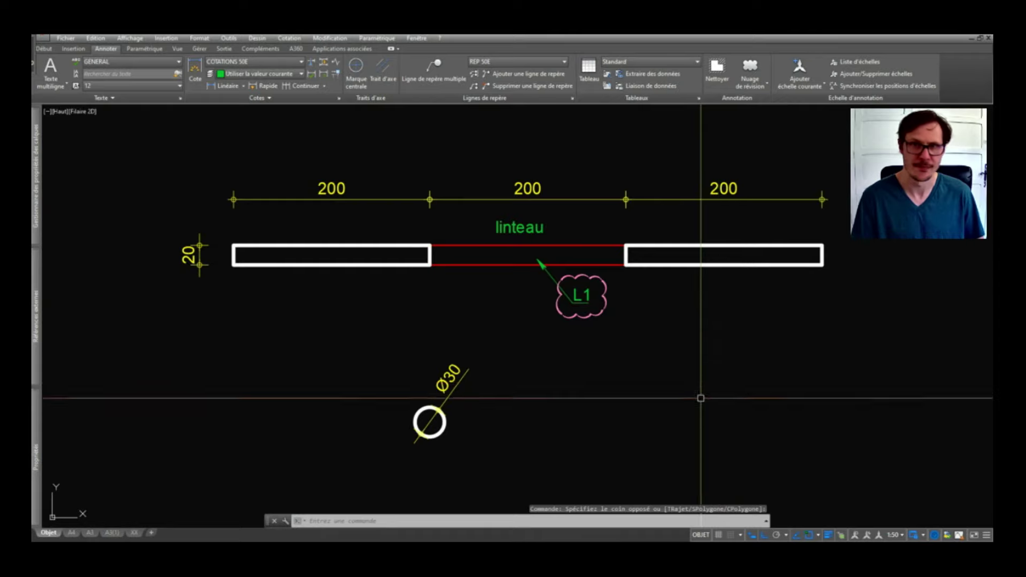
pyautogui.scroll(-2, 721, 237)
pyautogui.scroll(2, 648, 264)
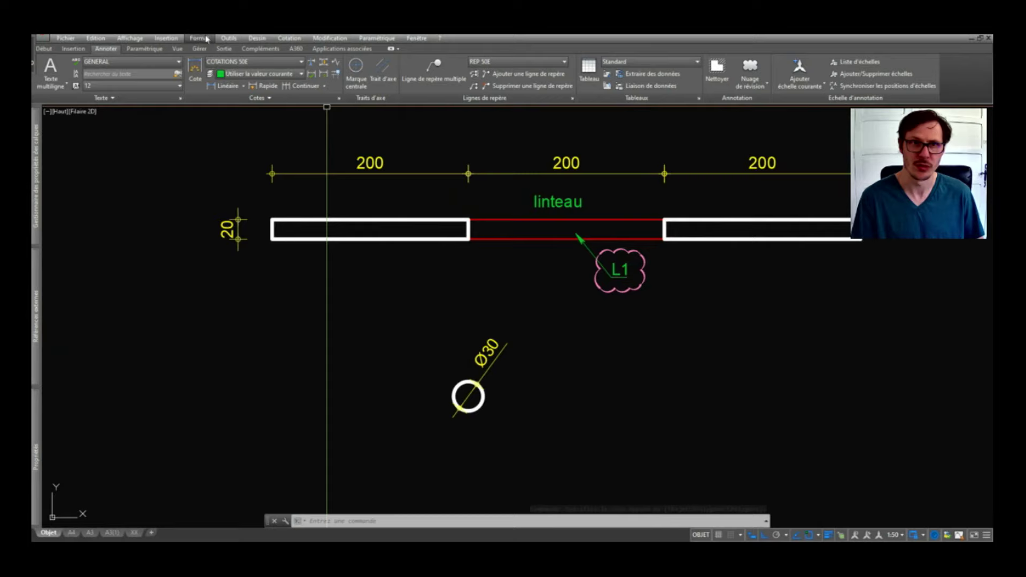
# On the Paramétrique tab, stretch the red test line's right end down so it slants.
pyautogui.click(143, 50)
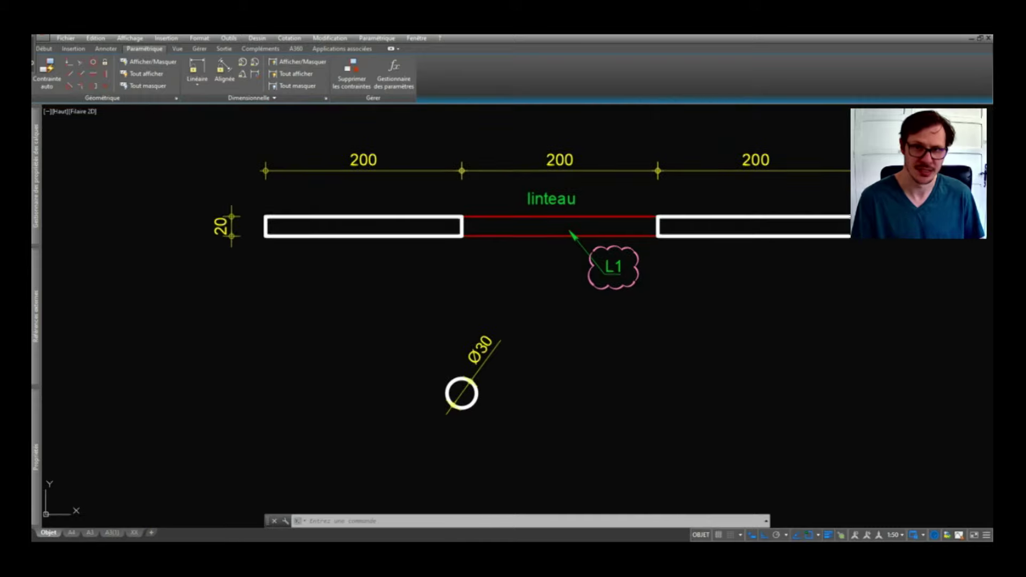
pyautogui.moveTo(721, 399); pyautogui.dragTo(544, 348, button='middle')
pyautogui.write('etirer')
pyautogui.press('Return')
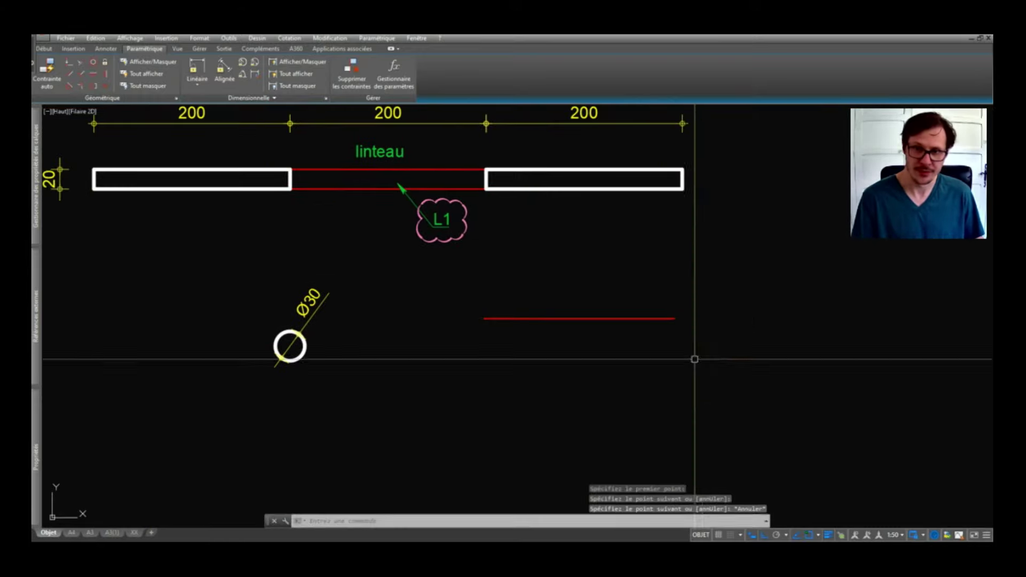
pyautogui.click(683, 293)
pyautogui.click(637, 375)
pyautogui.press('Return')
pyautogui.click(663, 376)
pyautogui.click(675, 397)
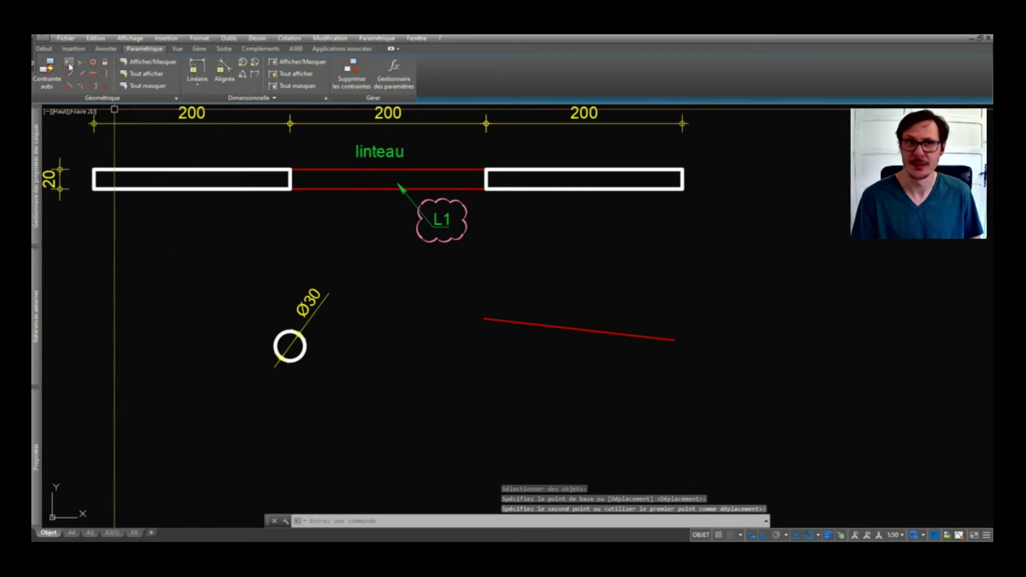
# Apply a Horizontal constraint to the red line, then try grip-stretching its end.
pyautogui.click(95, 83)
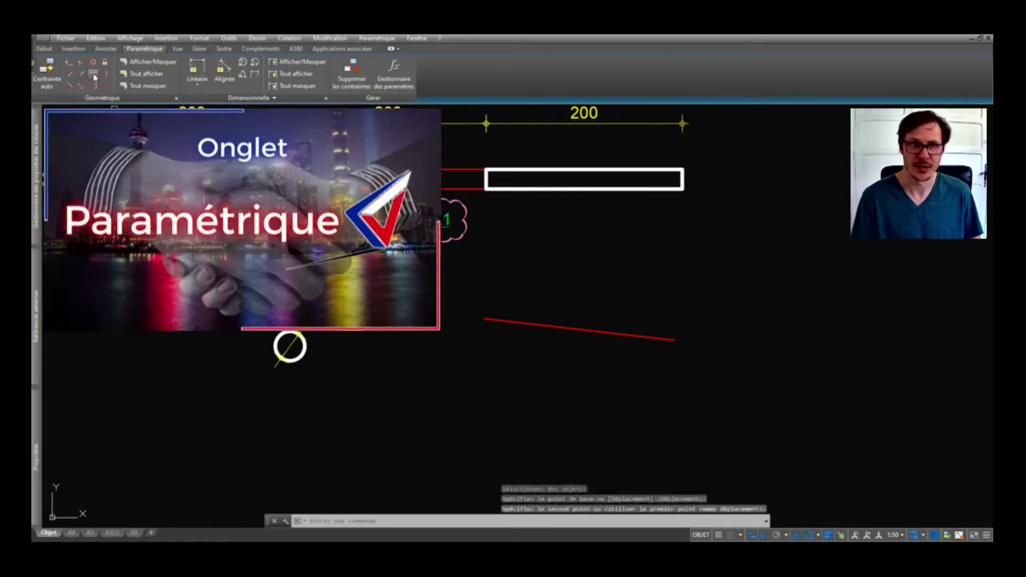
pyautogui.click(628, 333)
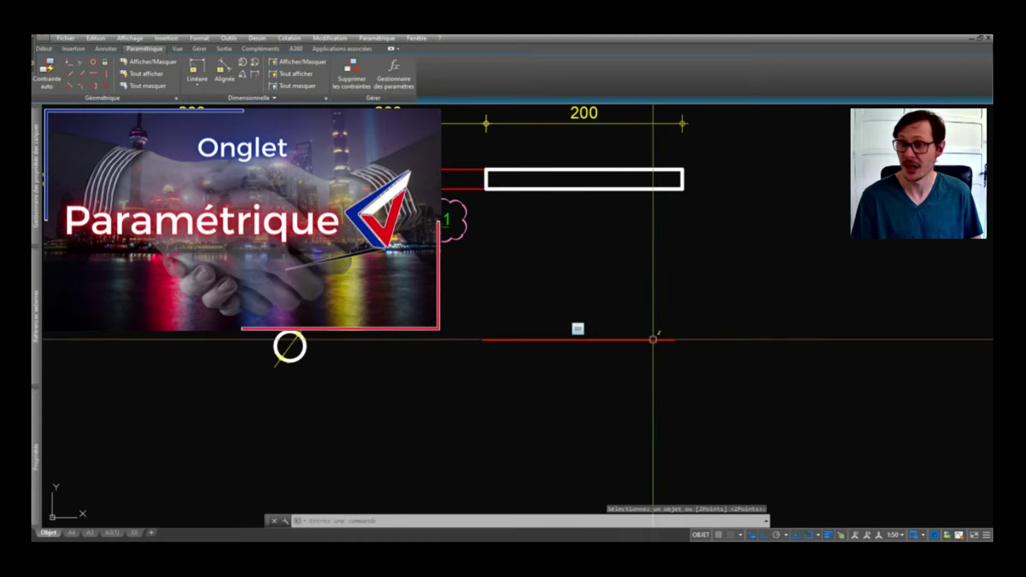
pyautogui.click(739, 321)
pyautogui.click(676, 342)
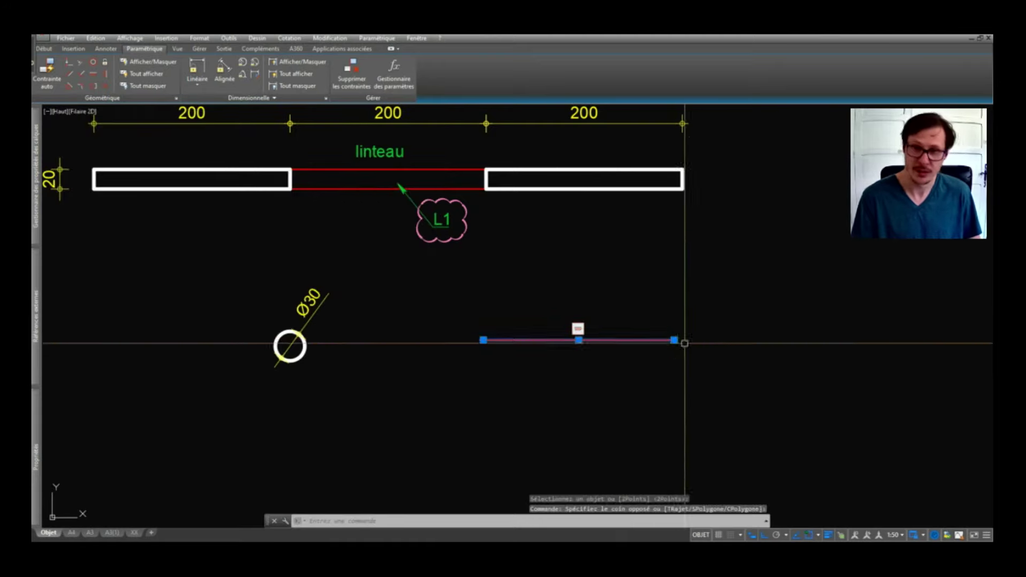
pyautogui.click(675, 340)
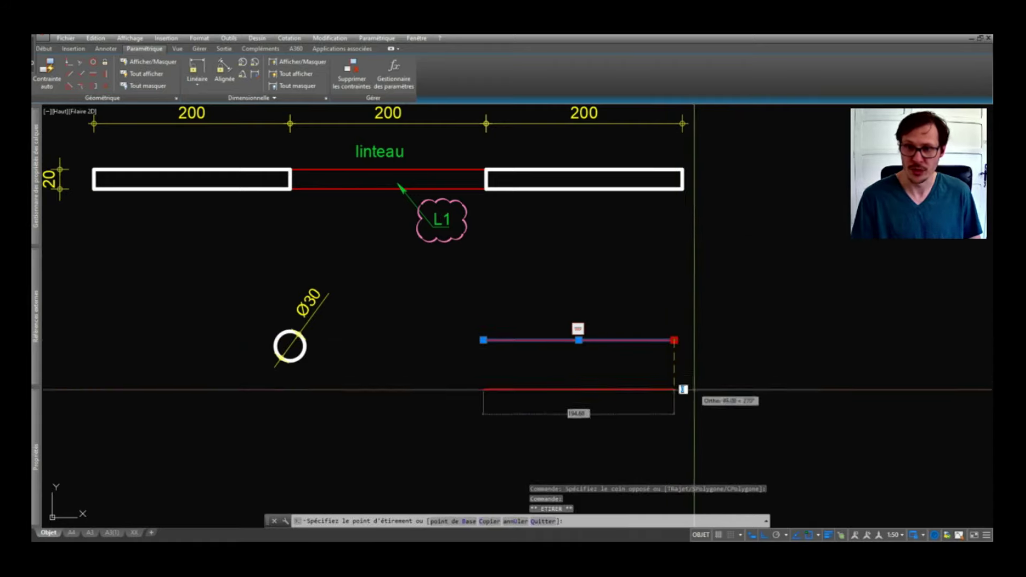
pyautogui.click(675, 392)
pyautogui.moveTo(677, 321); pyautogui.dragTo(669, 240, button='middle')
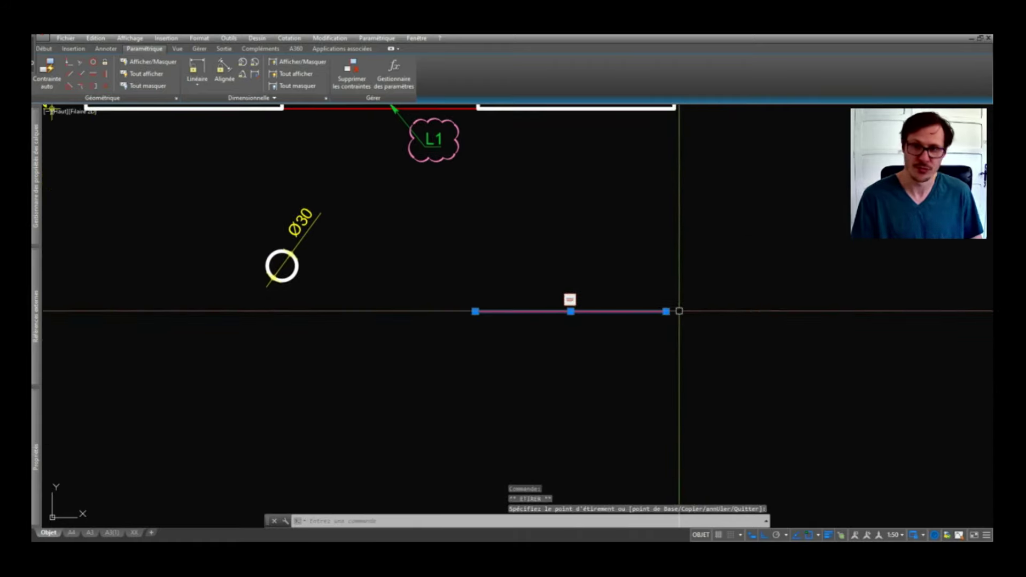
pyautogui.press('Escape')
# Stretch the constrained red line again, extending its right end farther right.
pyautogui.write('et')
pyautogui.press('Return')
pyautogui.moveTo(711, 294); pyautogui.dragTo(654, 337)
pyautogui.press('Return')
pyautogui.click(689, 326)
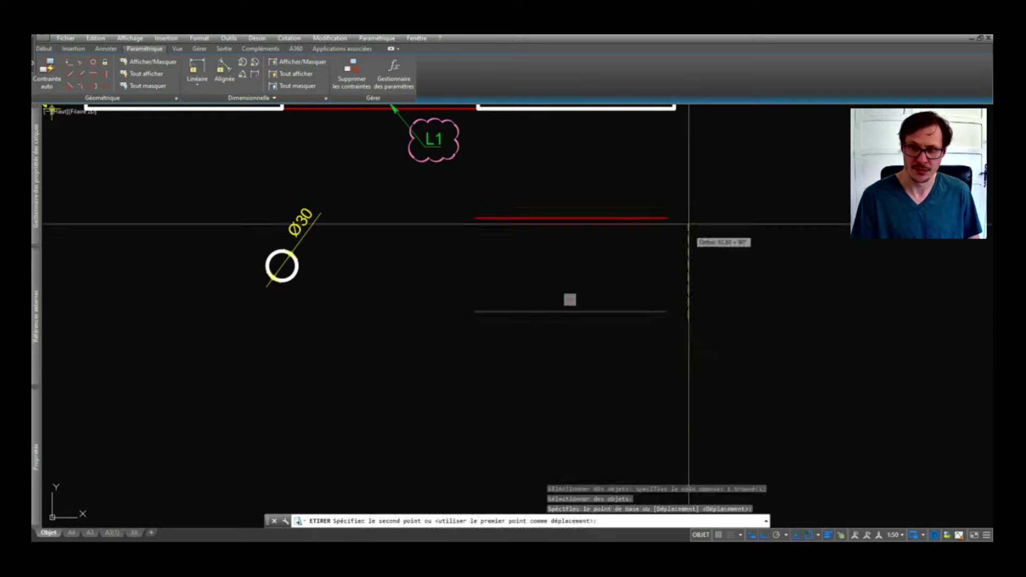
pyautogui.press('Escape')
pyautogui.moveTo(671, 303); pyautogui.dragTo(660, 316)
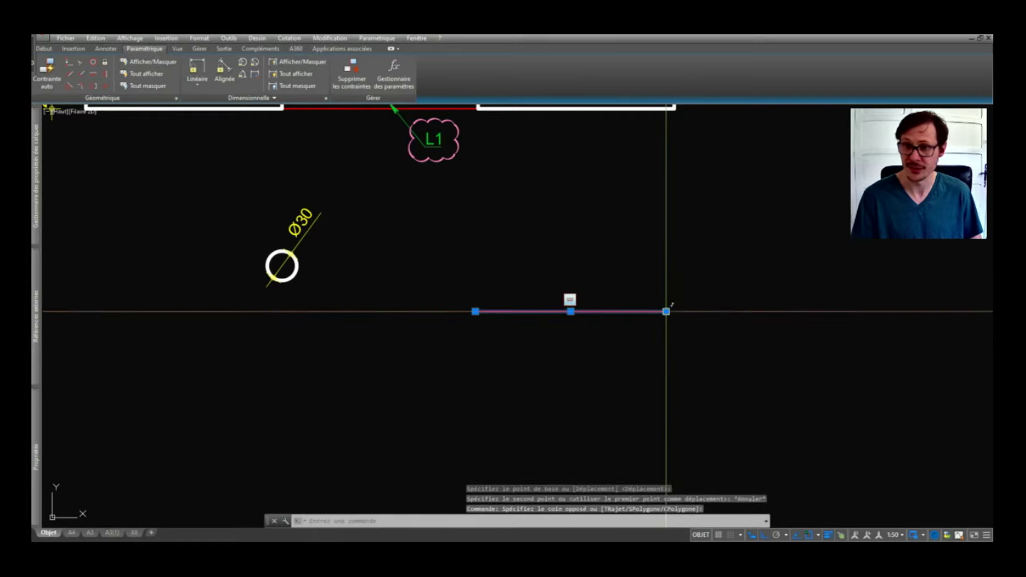
pyautogui.click(666, 311)
pyautogui.click(865, 312)
pyautogui.press('Escape')
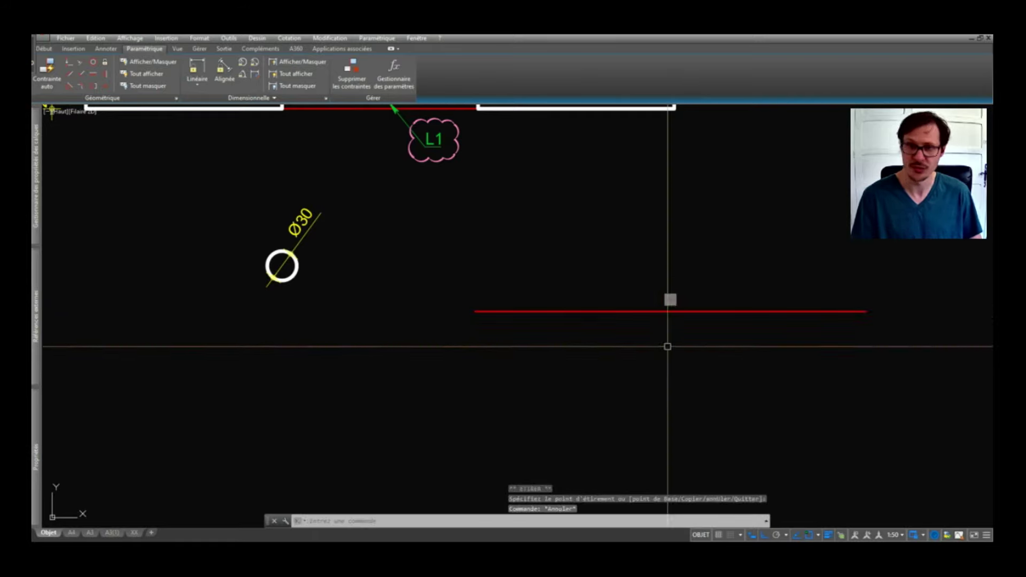
pyautogui.moveTo(635, 312); pyautogui.dragTo(477, 290, button='middle')
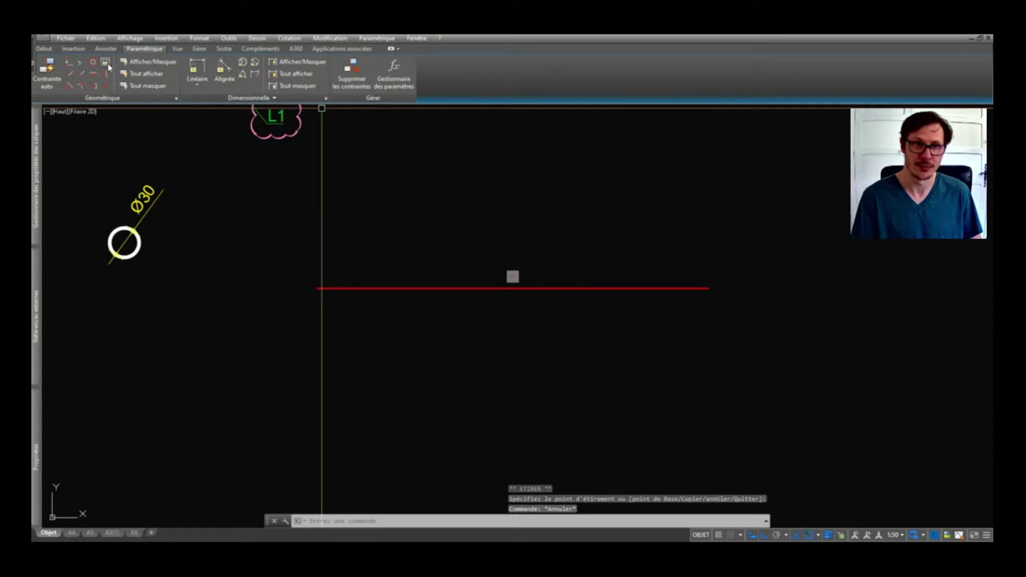
pyautogui.moveTo(105, 62)
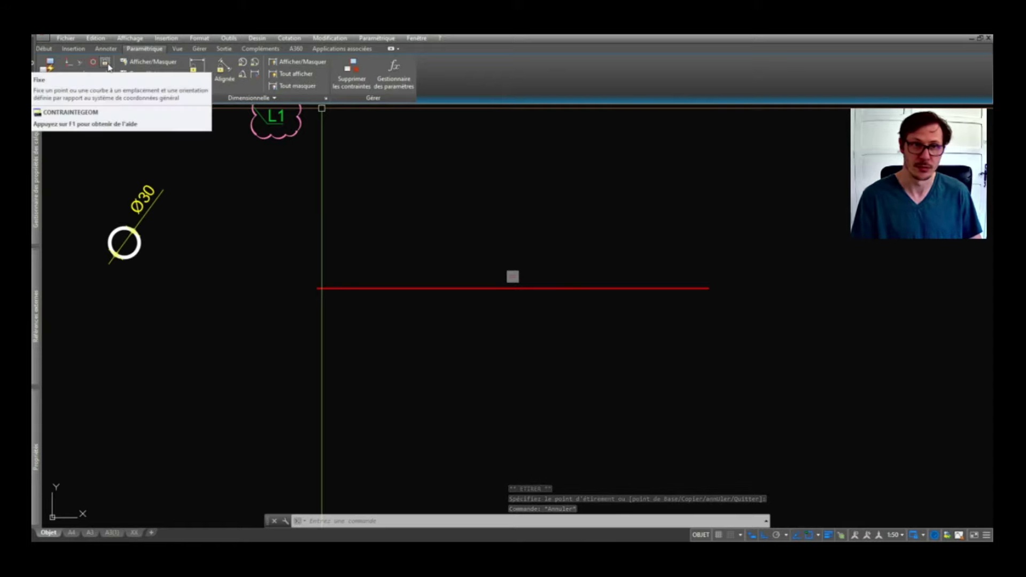
pyautogui.press('Escape')
pyautogui.press('Escape')
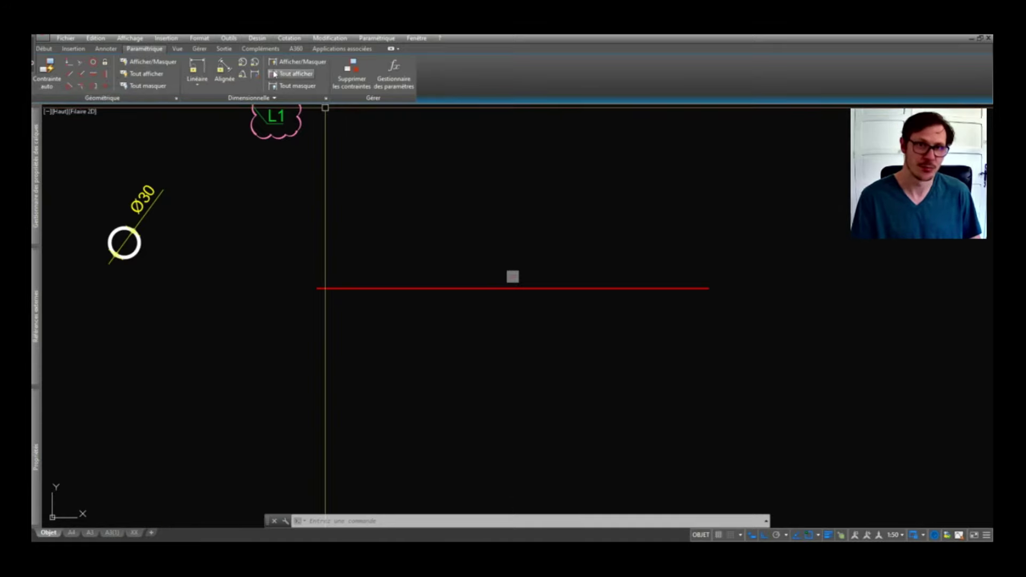
# Start a linear dimensional constraint, then erase the temporary red line.
pyautogui.click(197, 80)
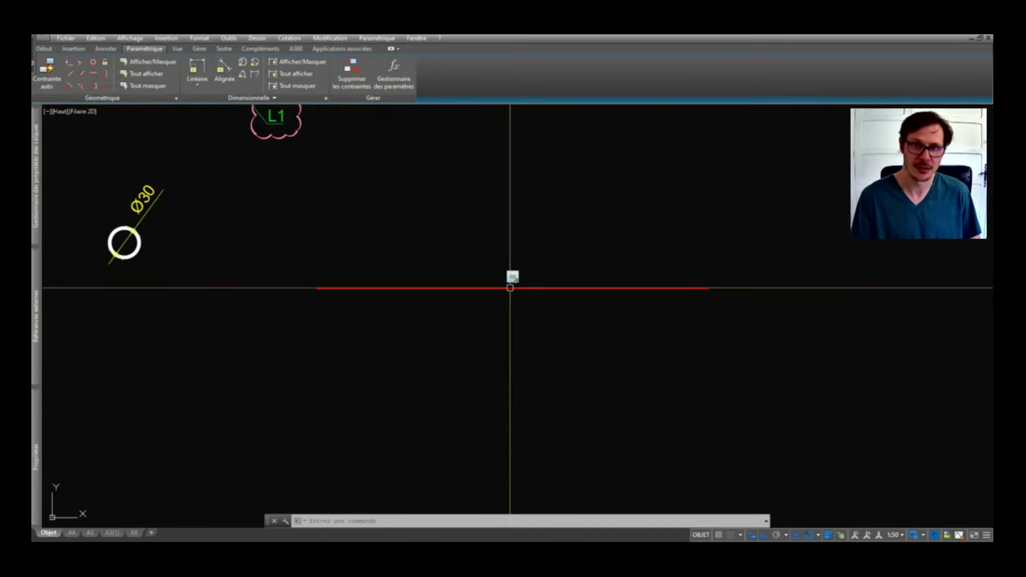
pyautogui.scroll(-2, 620, 371)
pyautogui.scroll(-2, 623, 370)
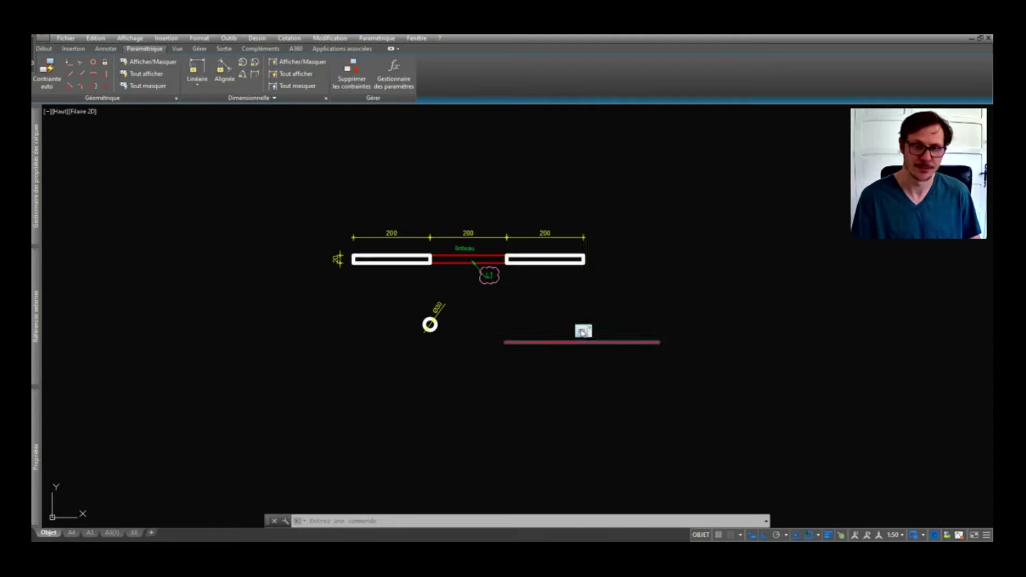
pyautogui.press('Delete')
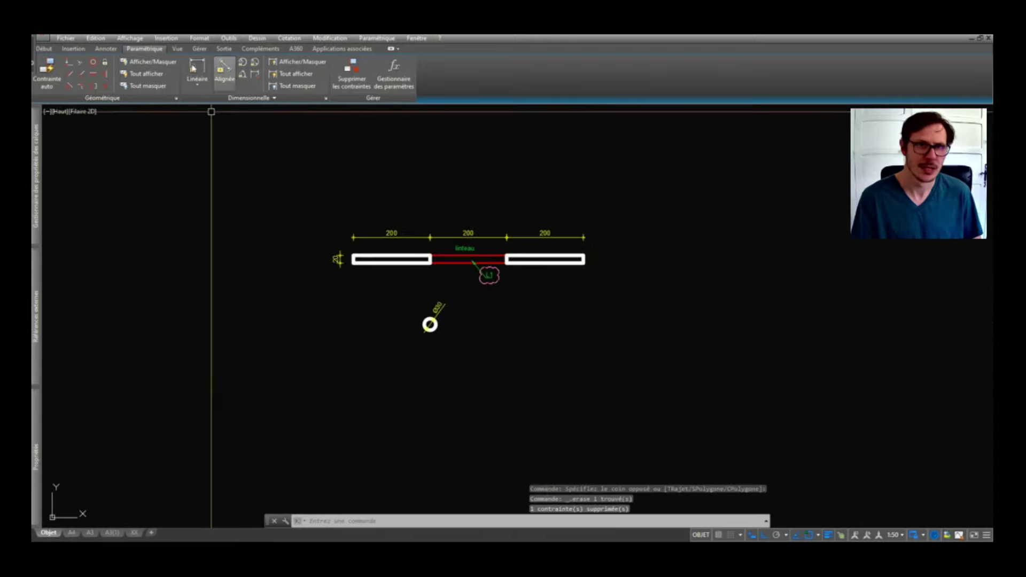
# On the Vue tab, hide the Propriétés palette, then switch to the Gérer tab.
pyautogui.click(177, 48)
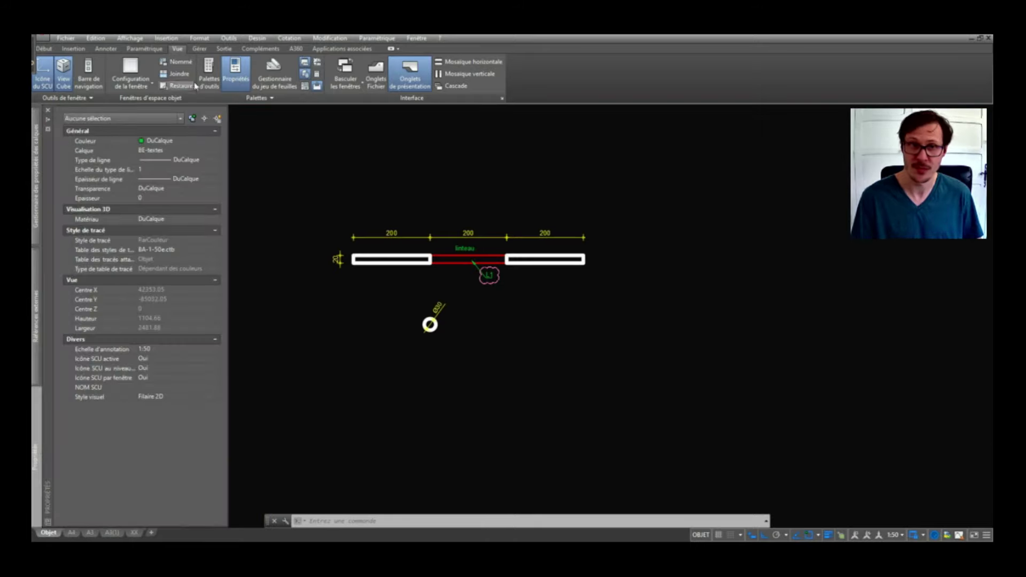
pyautogui.click(268, 146)
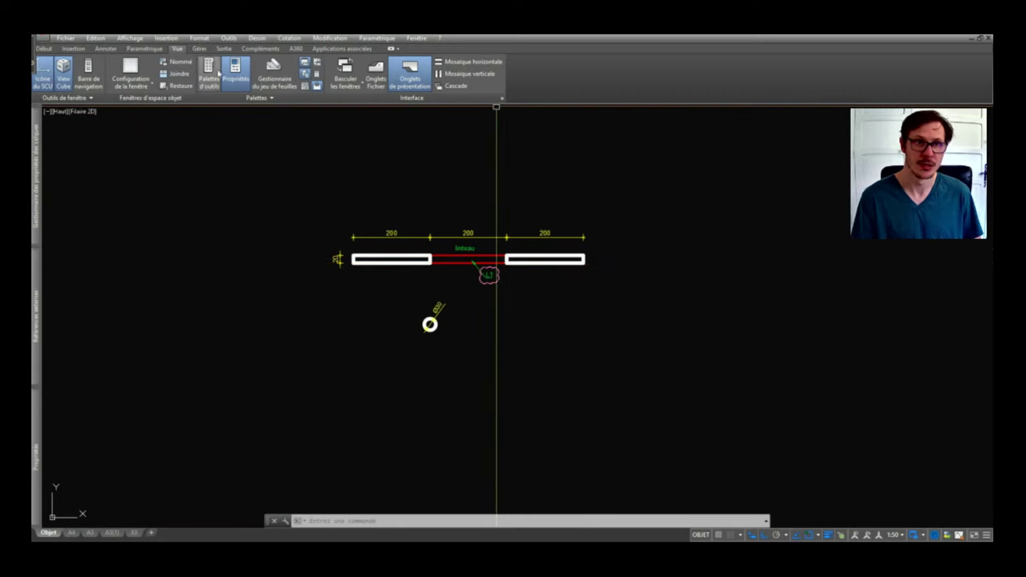
pyautogui.click(199, 49)
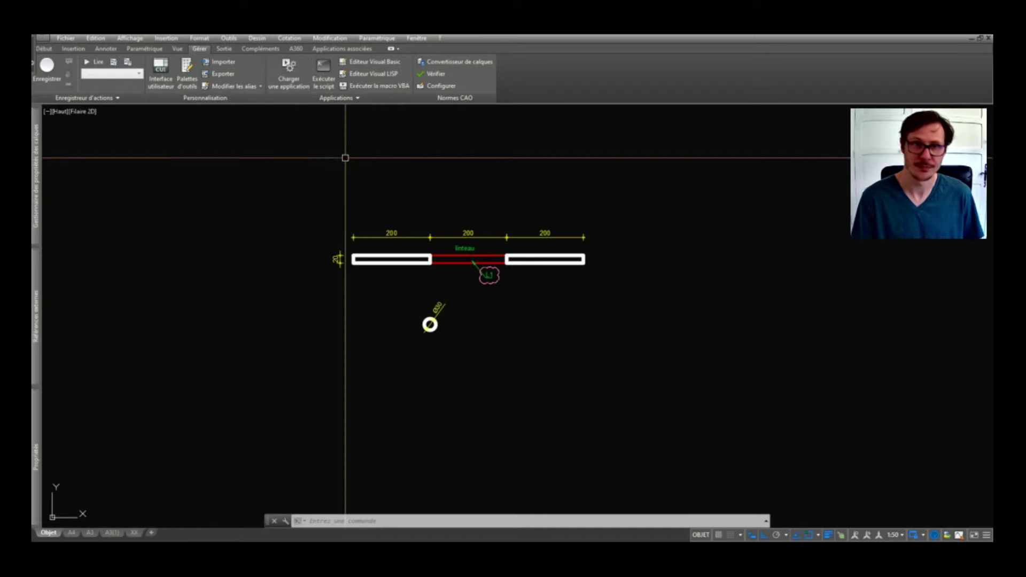
# Look through the Sortie, Compléments, A360 and Applications associées tabs, then return to Début.
pyautogui.click(225, 48)
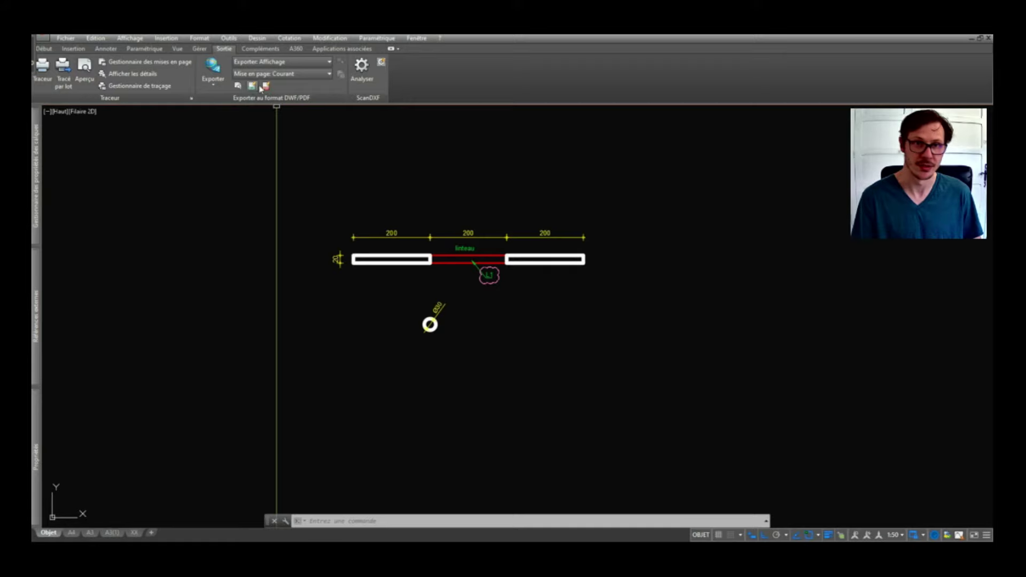
pyautogui.click(259, 50)
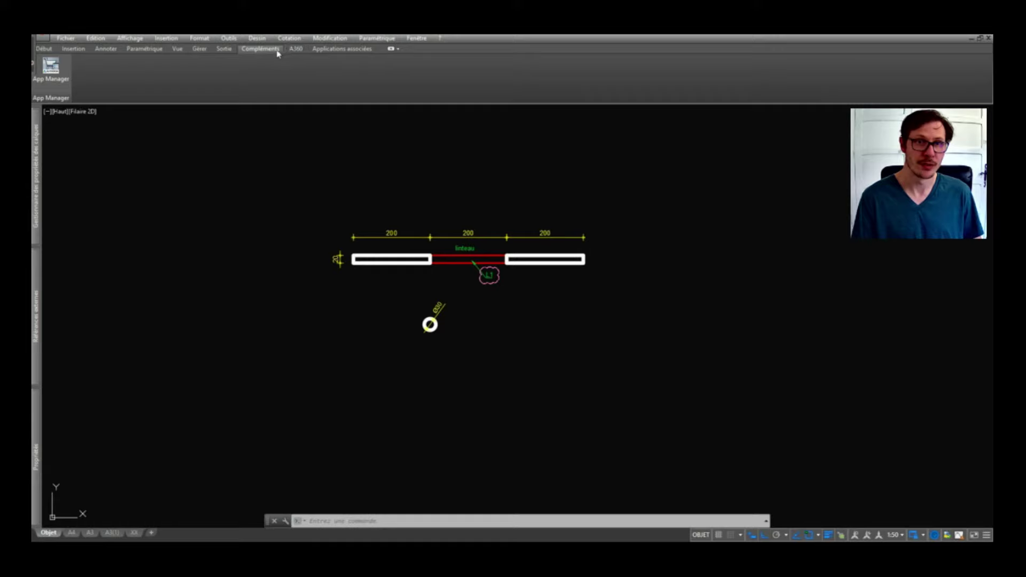
pyautogui.click(295, 49)
pyautogui.click(330, 51)
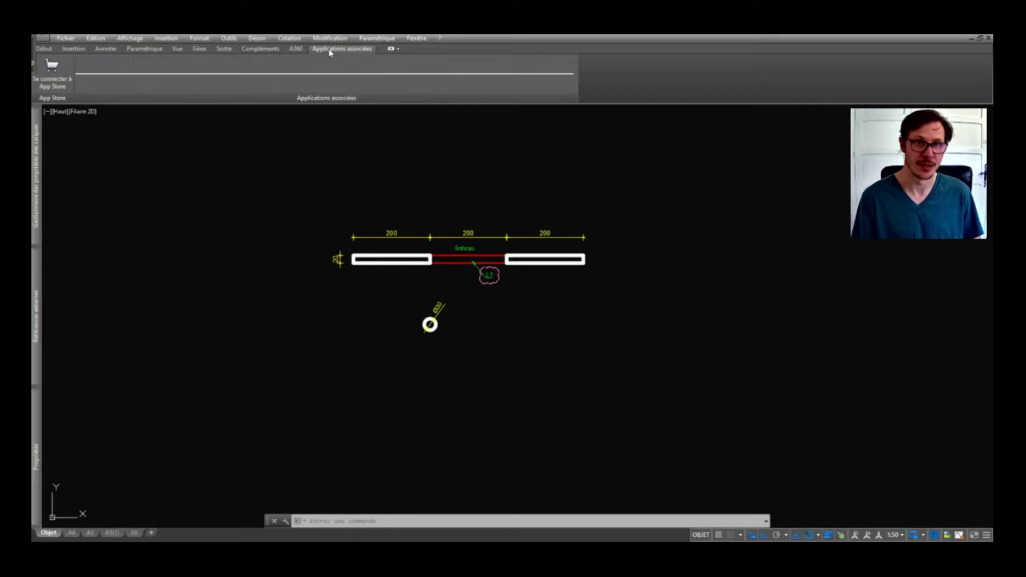
pyautogui.click(51, 49)
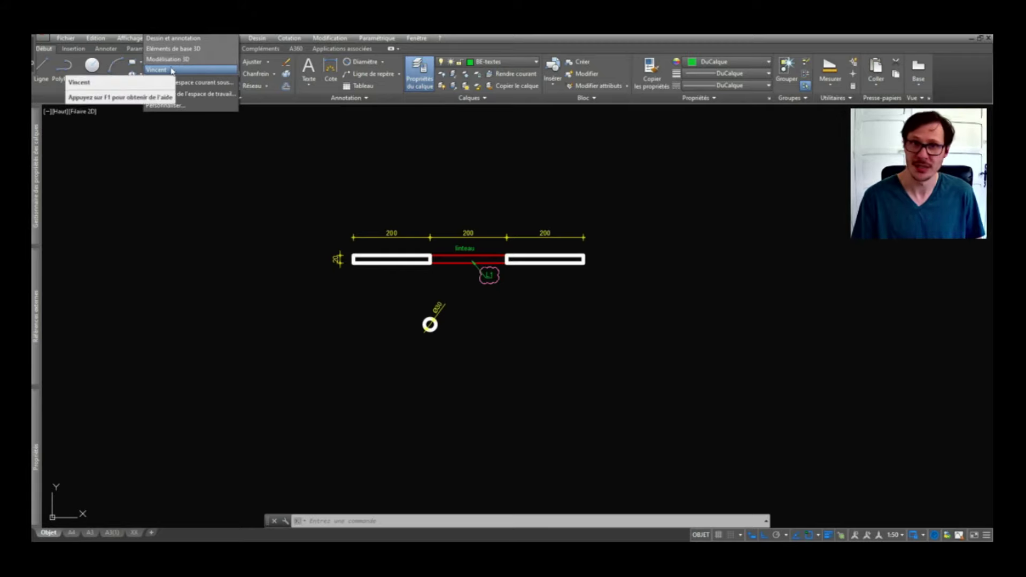
# Switch to the personal workspace, then open and close the Lock UI menu.
pyautogui.click(172, 70)
pyautogui.click(291, 169)
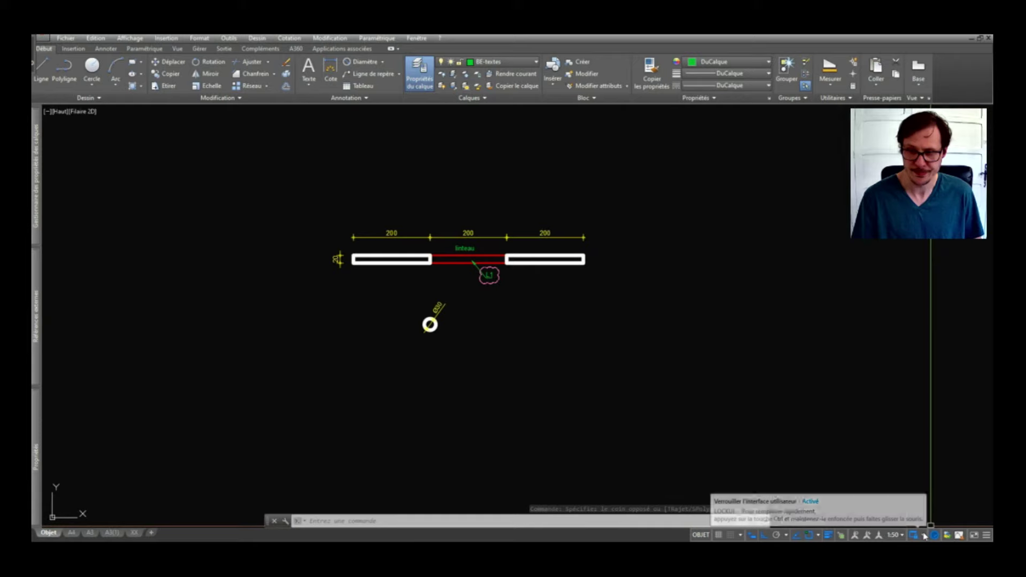
pyautogui.click(924, 536)
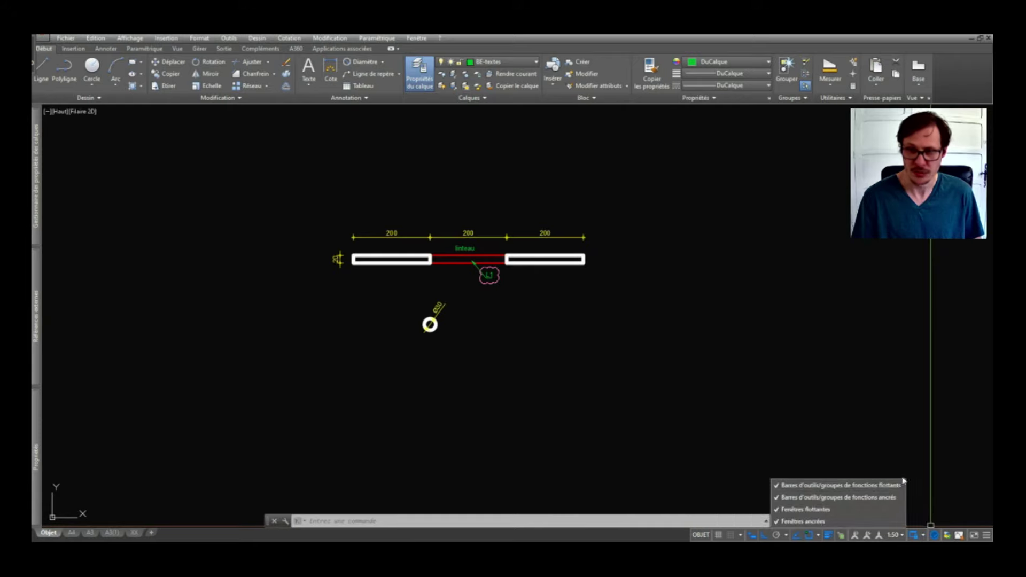
pyautogui.click(911, 441)
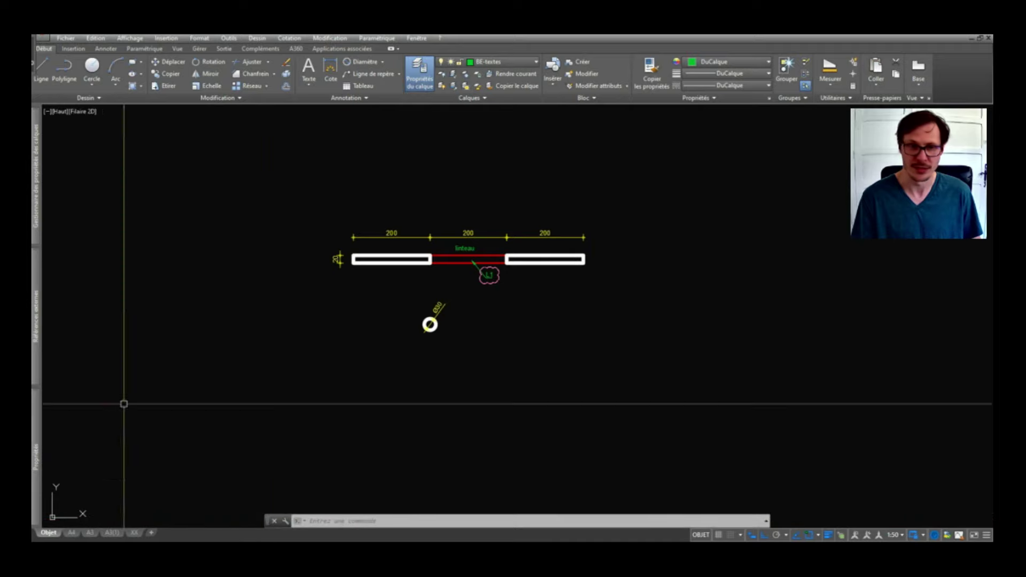
# Expand and dismiss the External References palette, then show the status-bar customisation checklist.
pyautogui.click(34, 337)
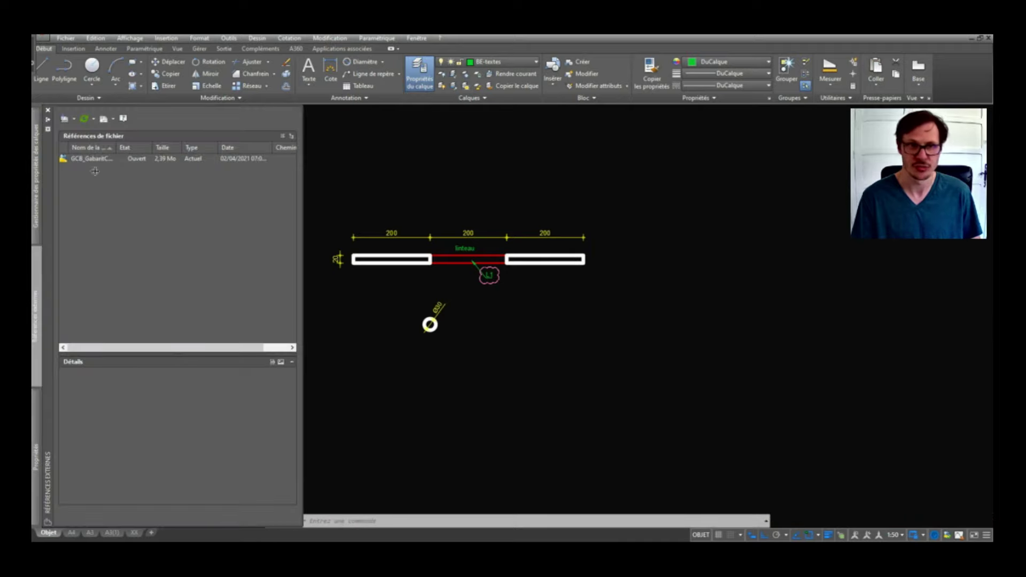
pyautogui.click(517, 194)
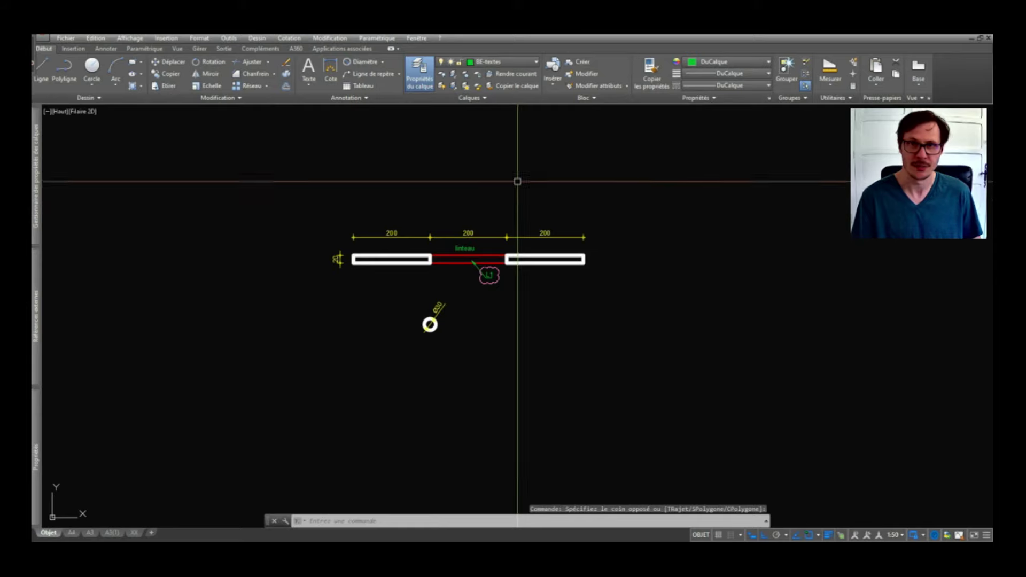
pyautogui.click(987, 536)
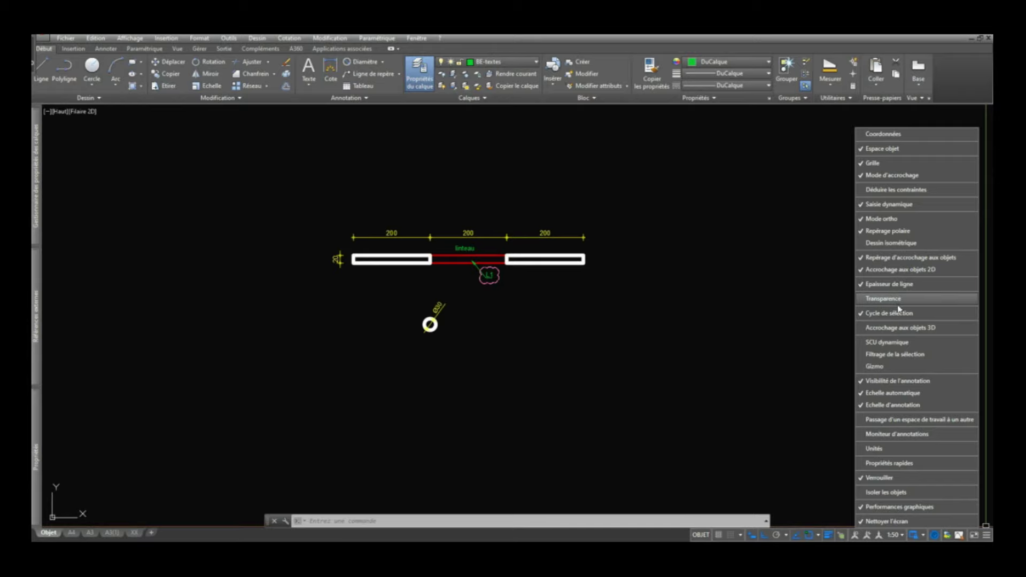
# Close, reopen and close the status-bar customisation checklist, leaving Grille, Mode ortho and Transparence unchanged.
pyautogui.click(750, 490)
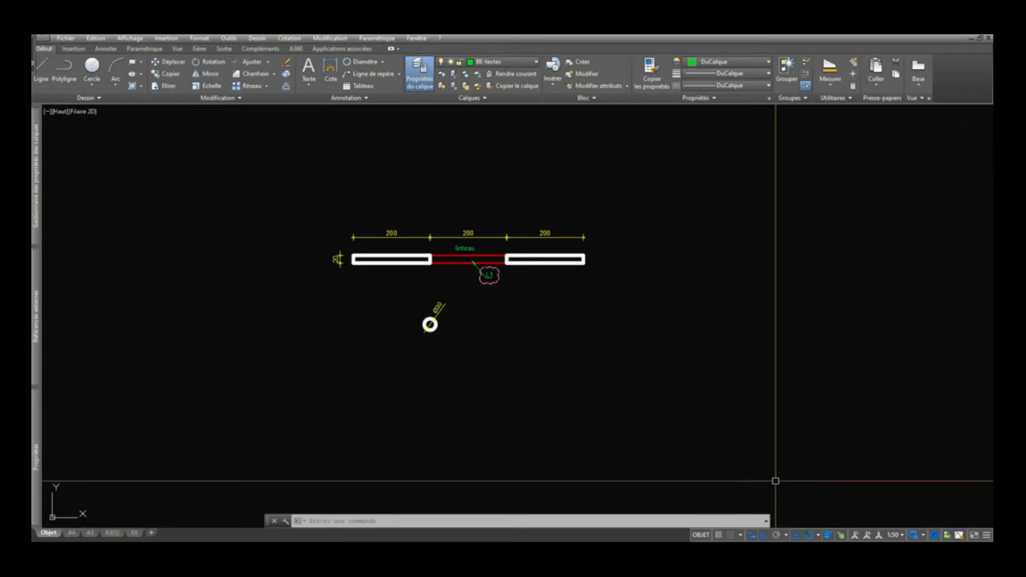
pyautogui.click(776, 480)
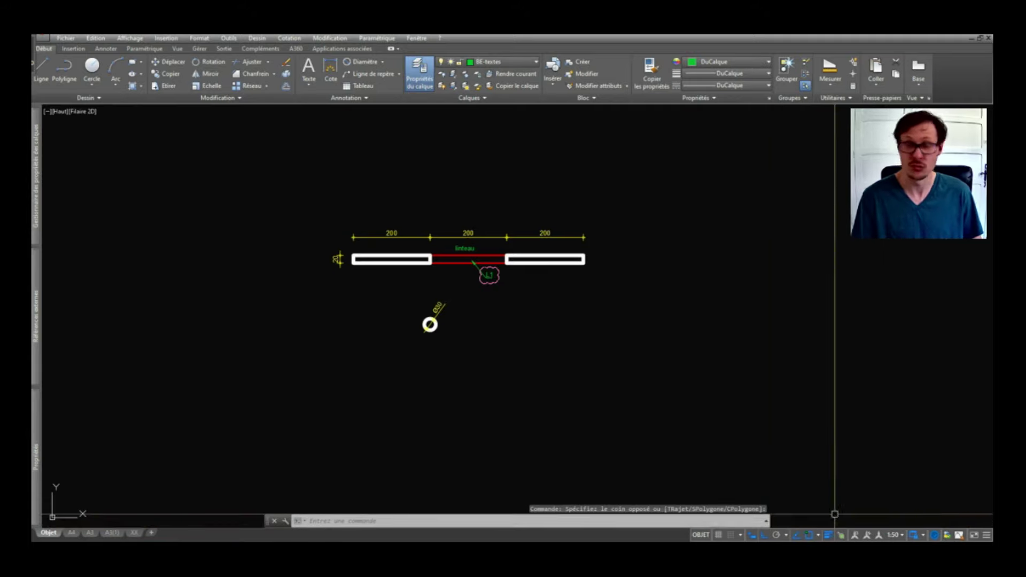
pyautogui.click(986, 535)
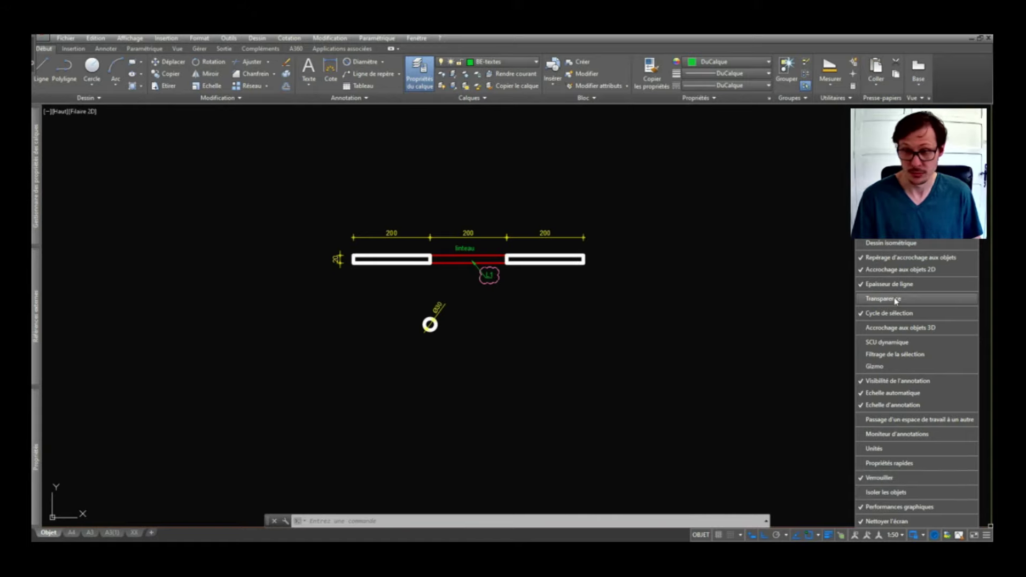
pyautogui.click(779, 367)
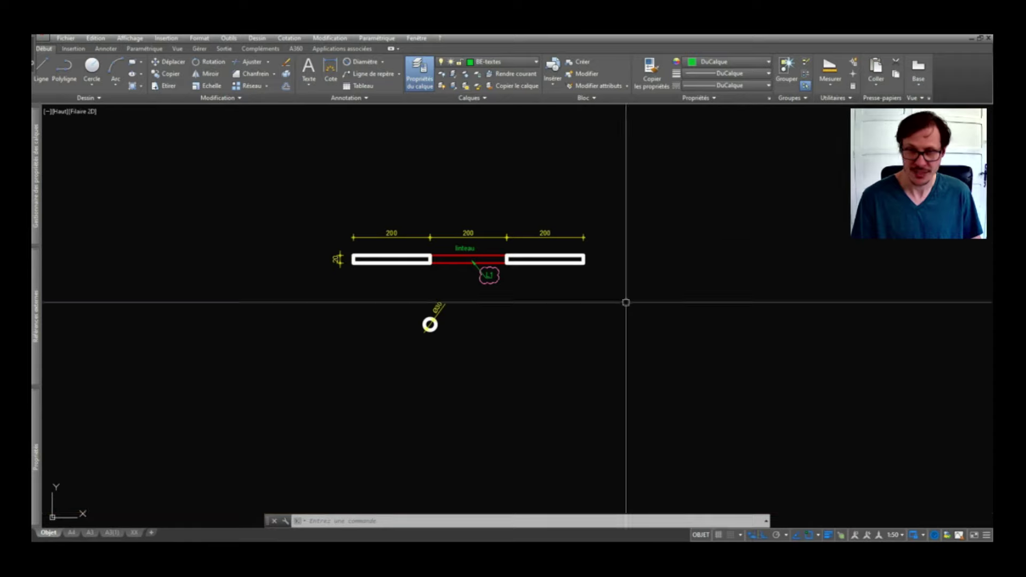
pyautogui.click(557, 255)
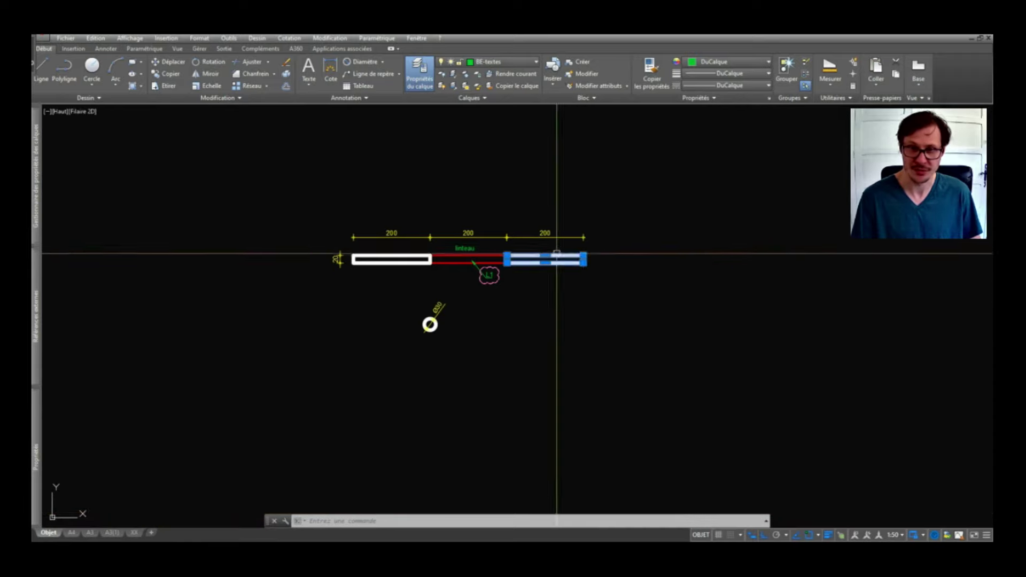
pyautogui.click(583, 256)
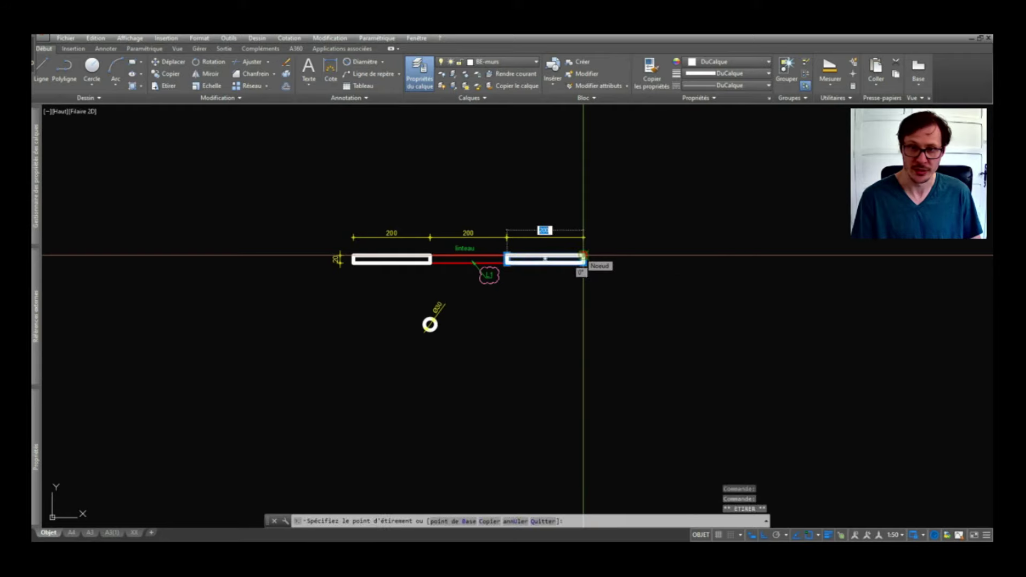
pyautogui.press('Escape')
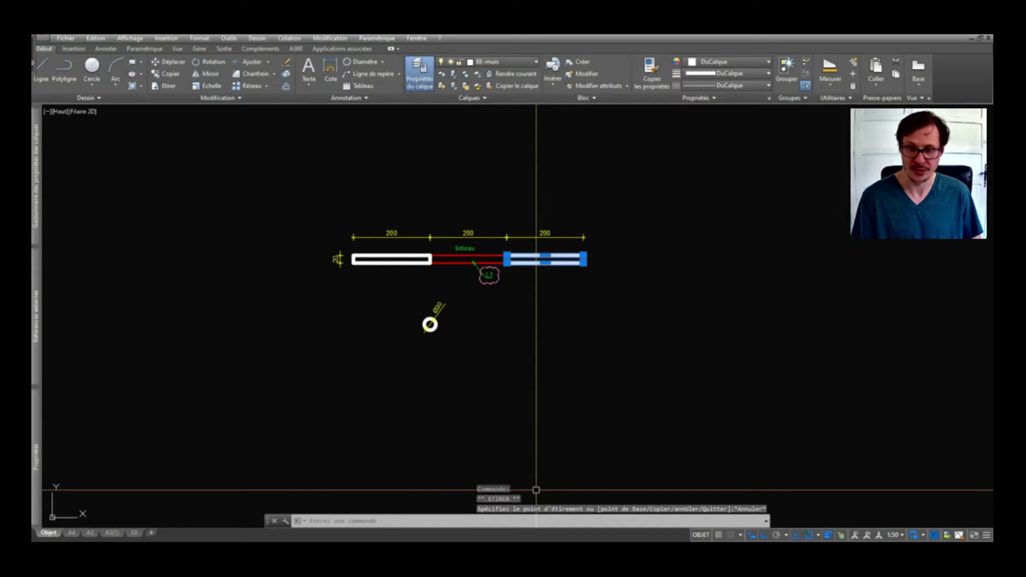
pyautogui.press('Escape')
pyautogui.press('Escape')
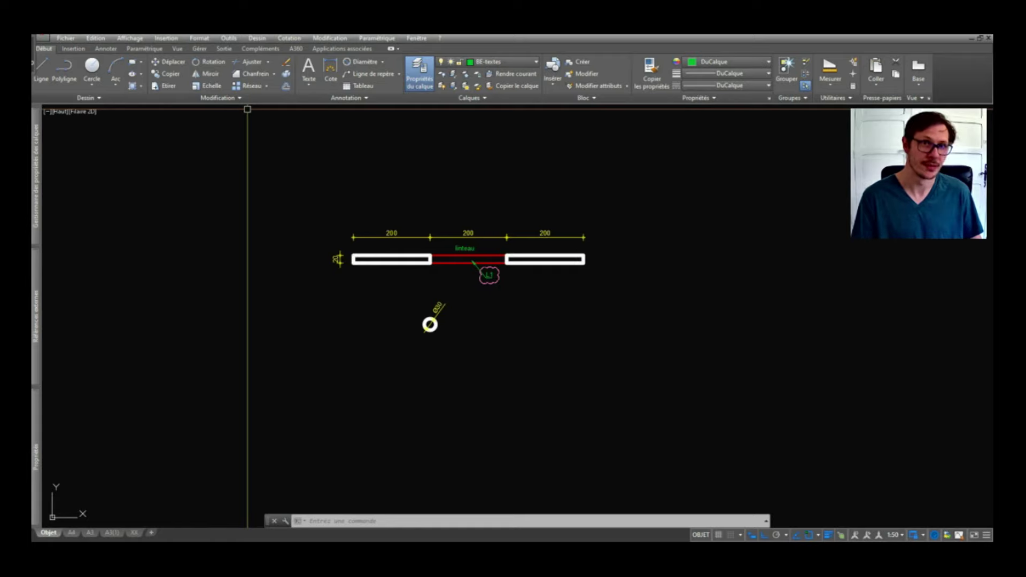
# Show the Quick Access Toolbar customisation list twice, closing it each time.
pyautogui.rightClick(123, 37)
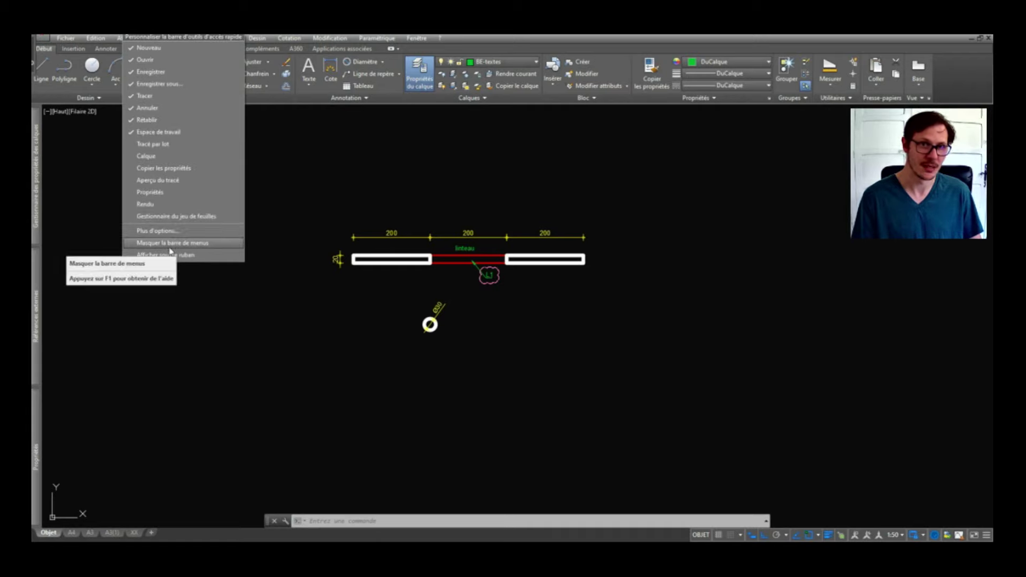
pyautogui.click(303, 79)
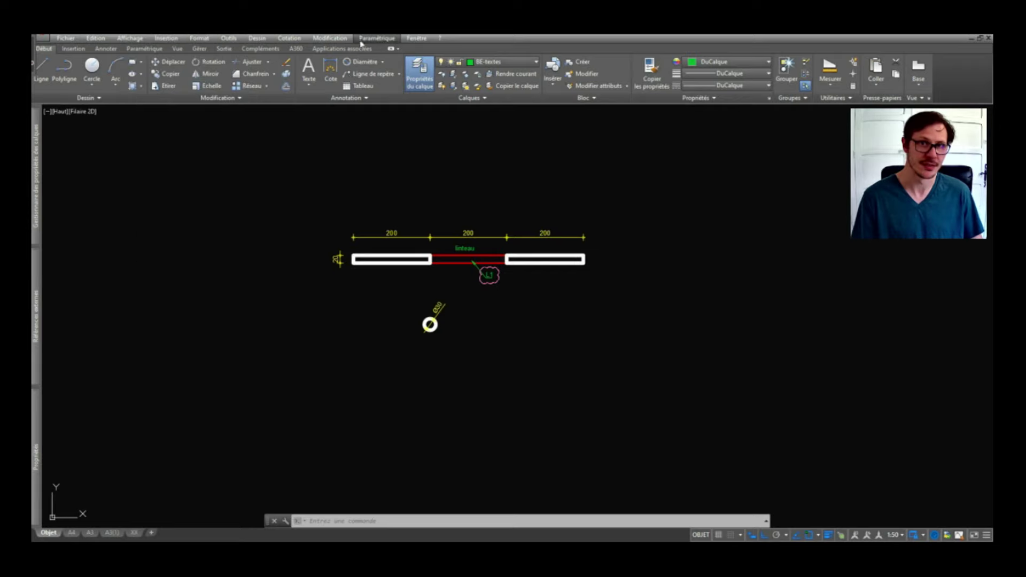
pyautogui.click(243, 42)
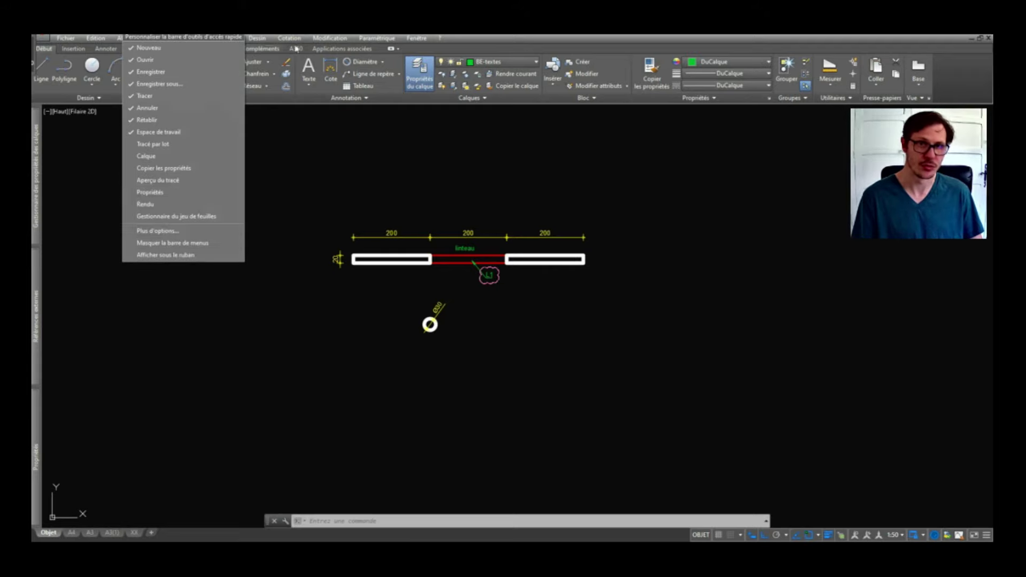
pyautogui.click(247, 35)
# Show the workspace list, cancel Save Current As, and show the list again.
pyautogui.click(237, 34)
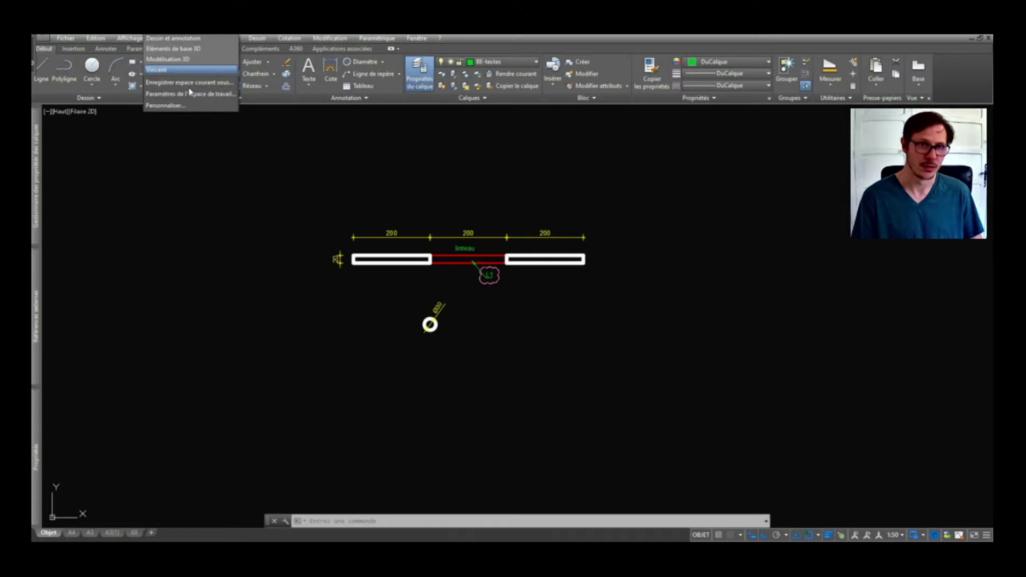
pyautogui.click(192, 85)
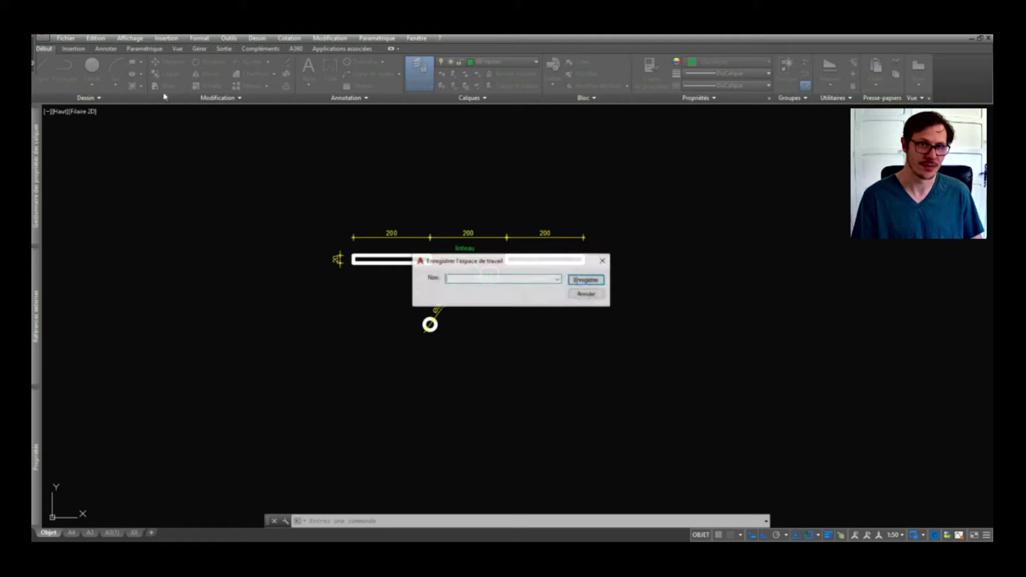
pyautogui.press('Escape')
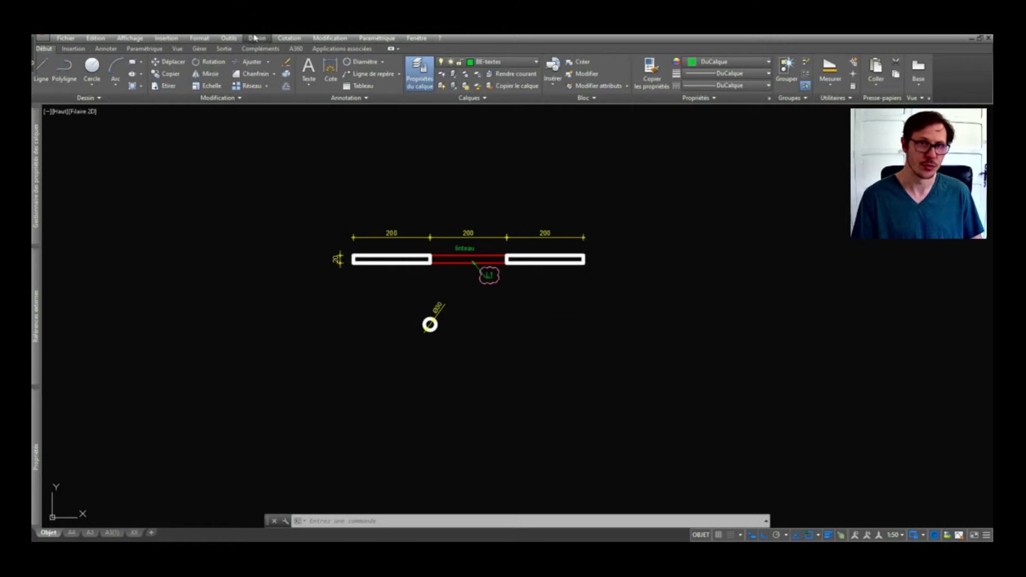
pyautogui.click(177, 31)
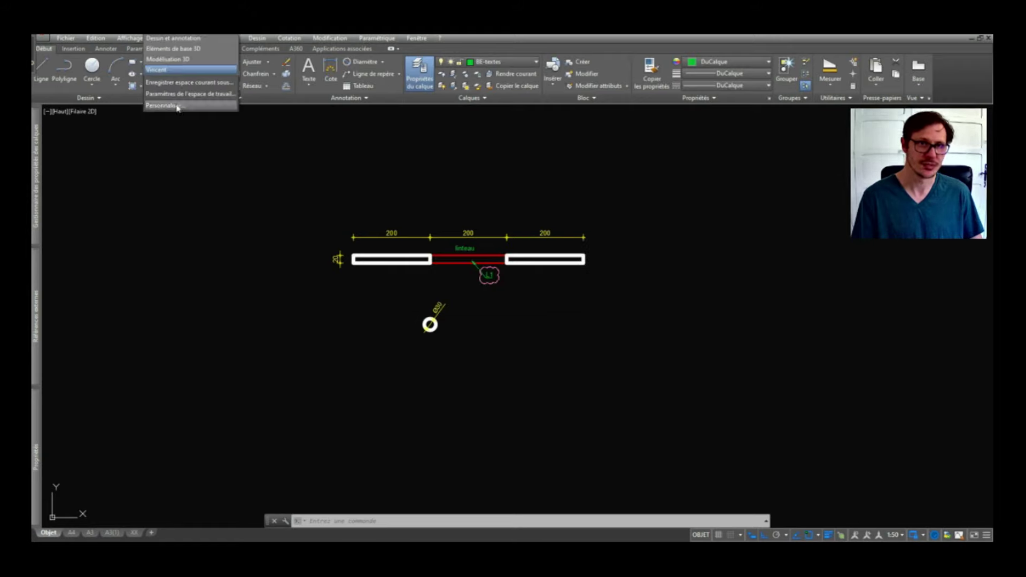
# Review Workspace Settings and cancel, keeping 'Ne pas enregistrer les modifications'.
pyautogui.click(180, 97)
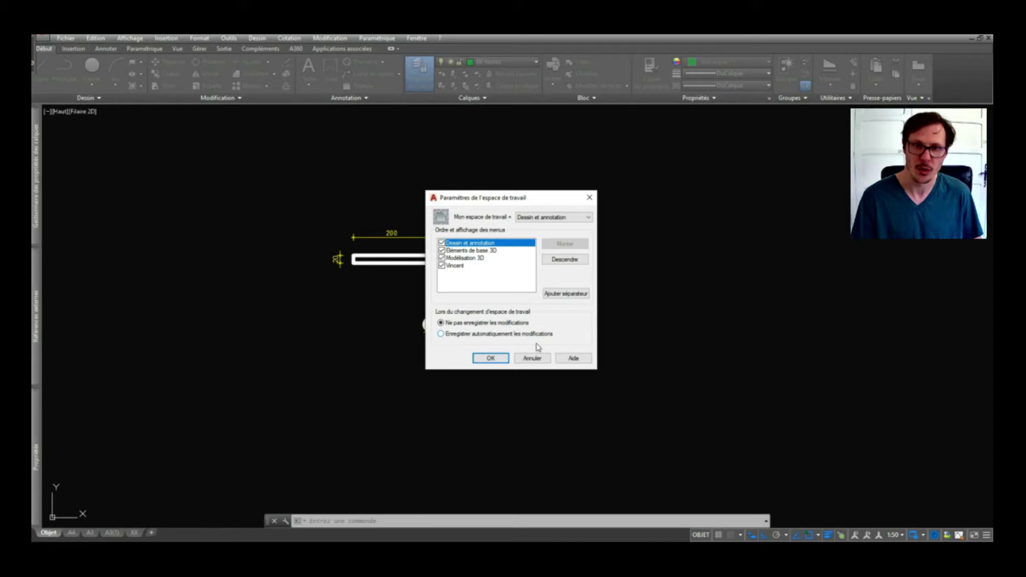
pyautogui.click(535, 357)
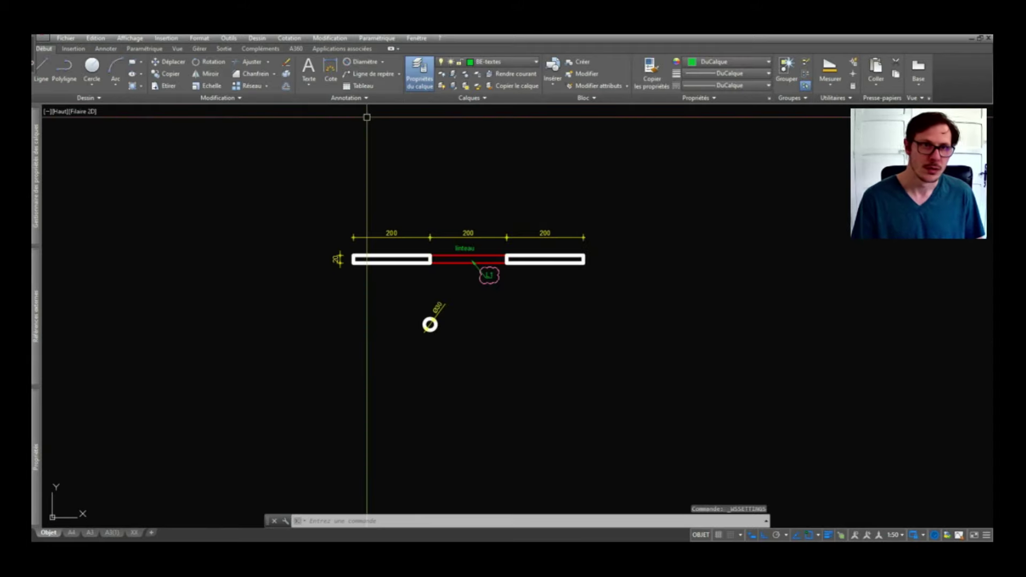
# Browse the classic Fichier menu, close it, then show the Edition menu.
pyautogui.click(65, 38)
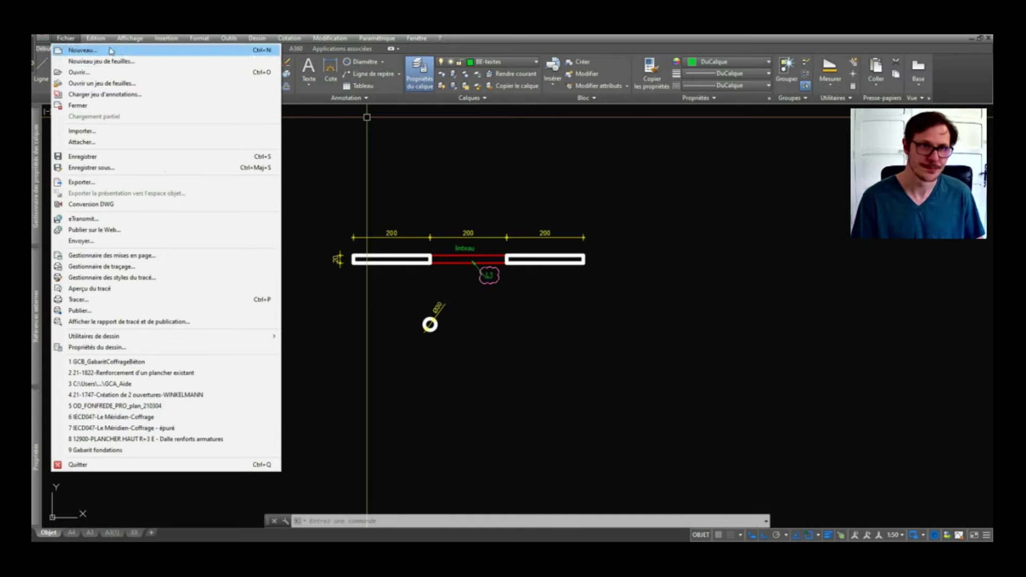
pyautogui.click(65, 38)
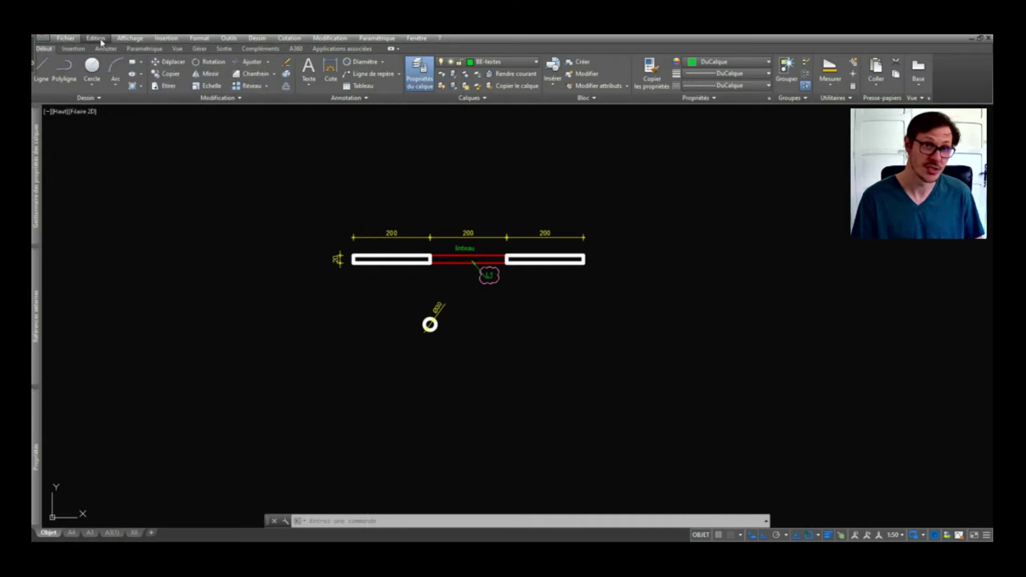
pyautogui.click(96, 39)
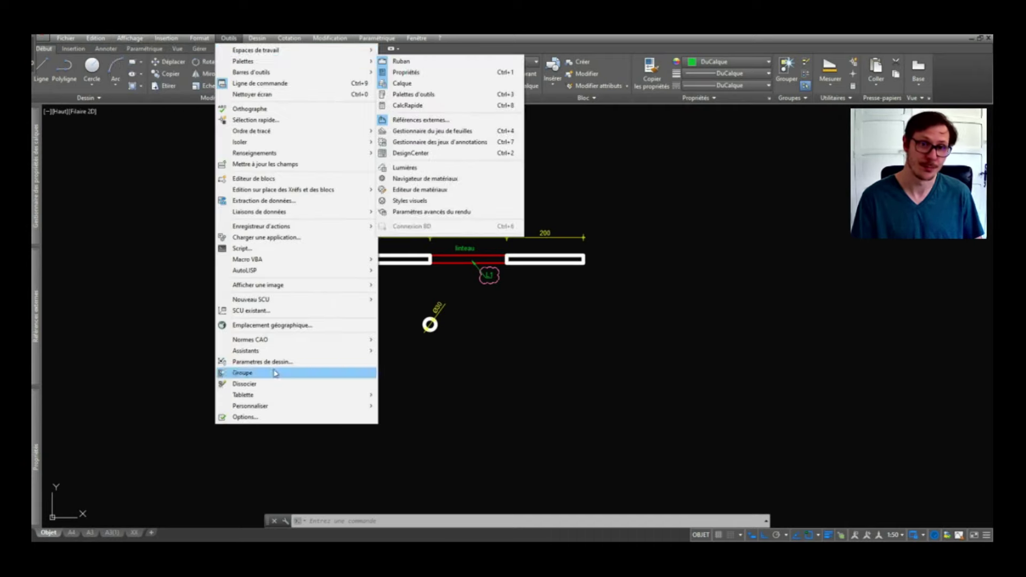
# Look over the Options dialog's Affichage tab and cancel without changes.
pyautogui.click(265, 418)
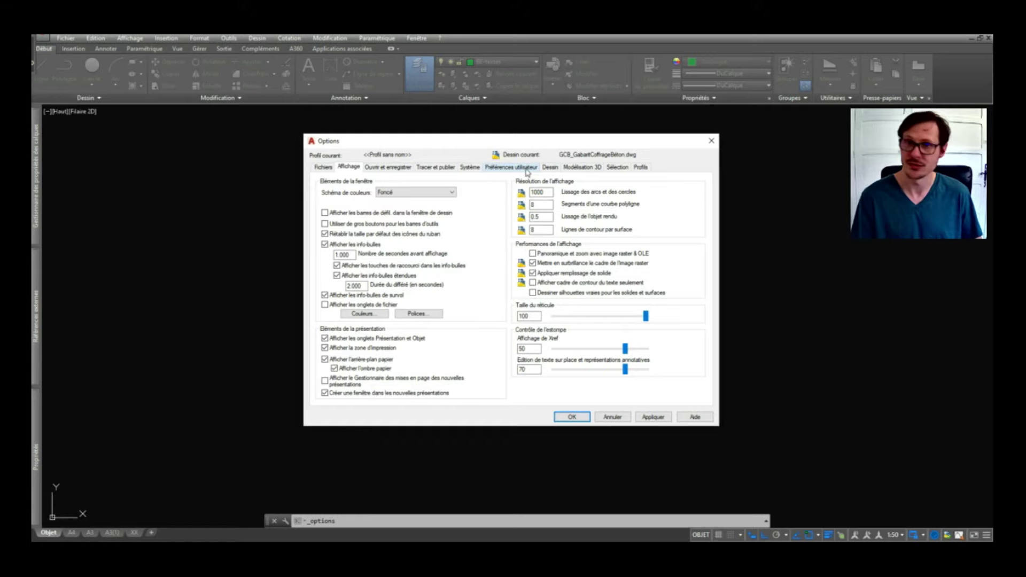
pyautogui.click(623, 419)
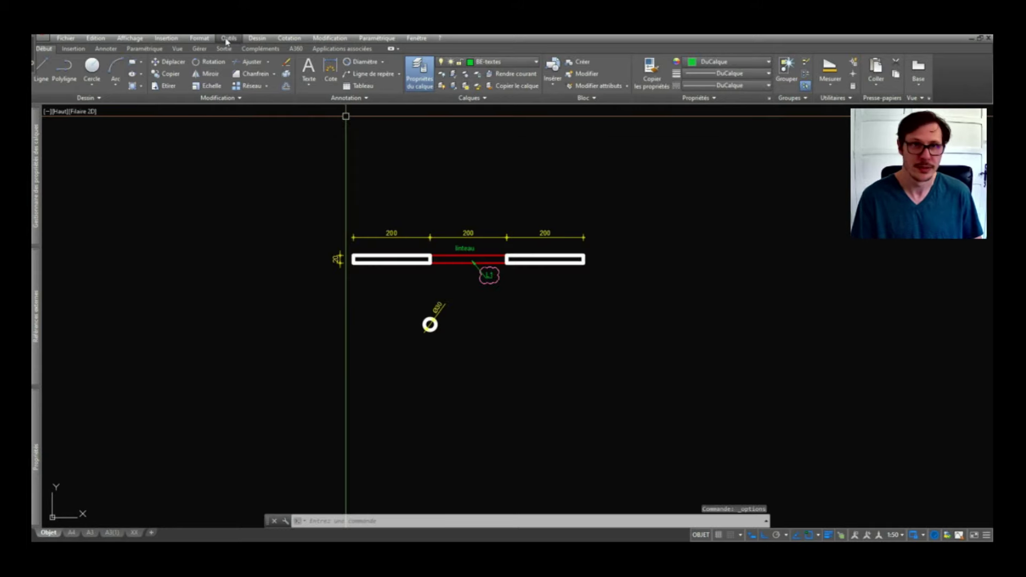
pyautogui.click(227, 40)
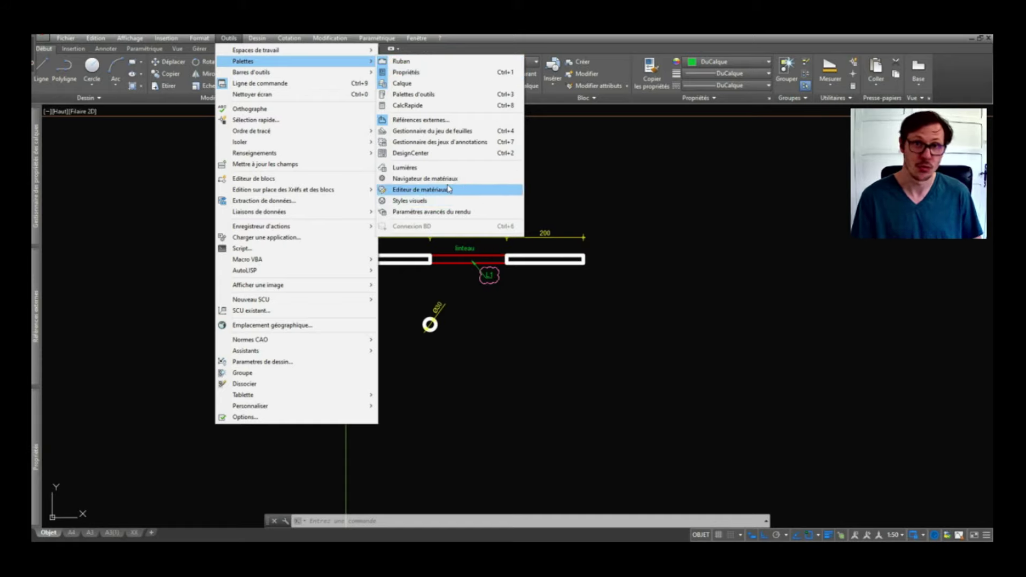
pyautogui.moveTo(415, 39)
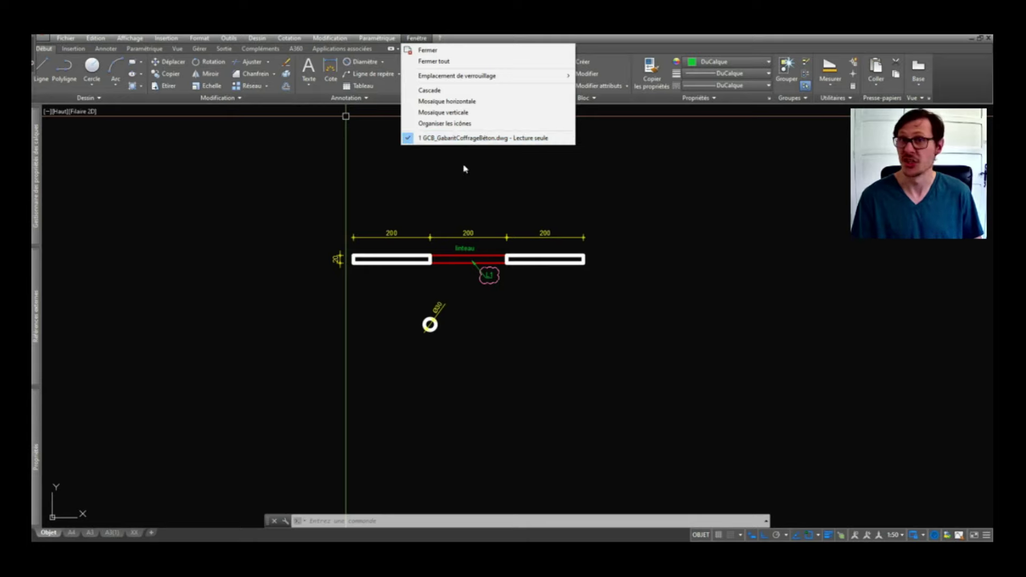
pyautogui.click(466, 176)
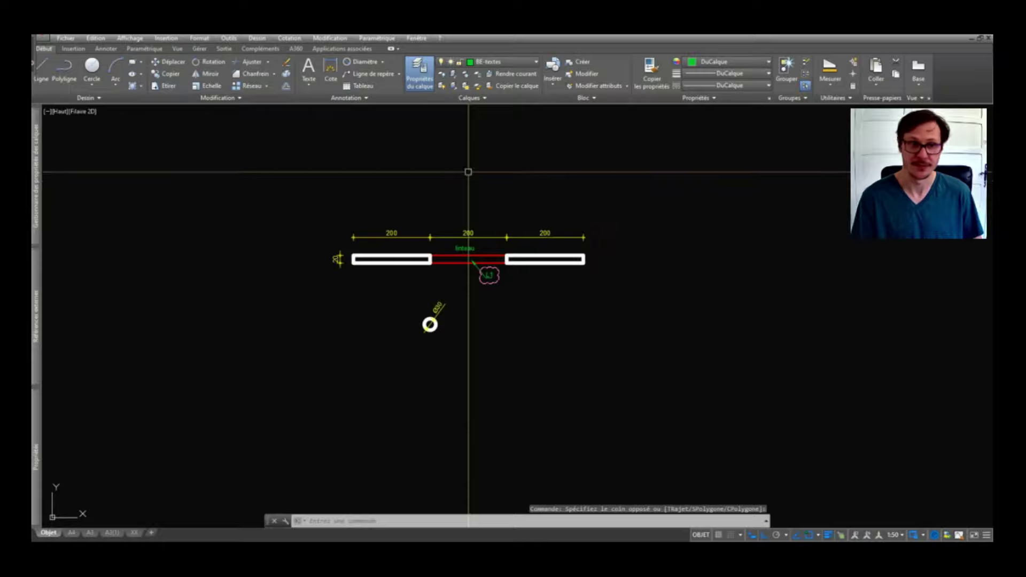